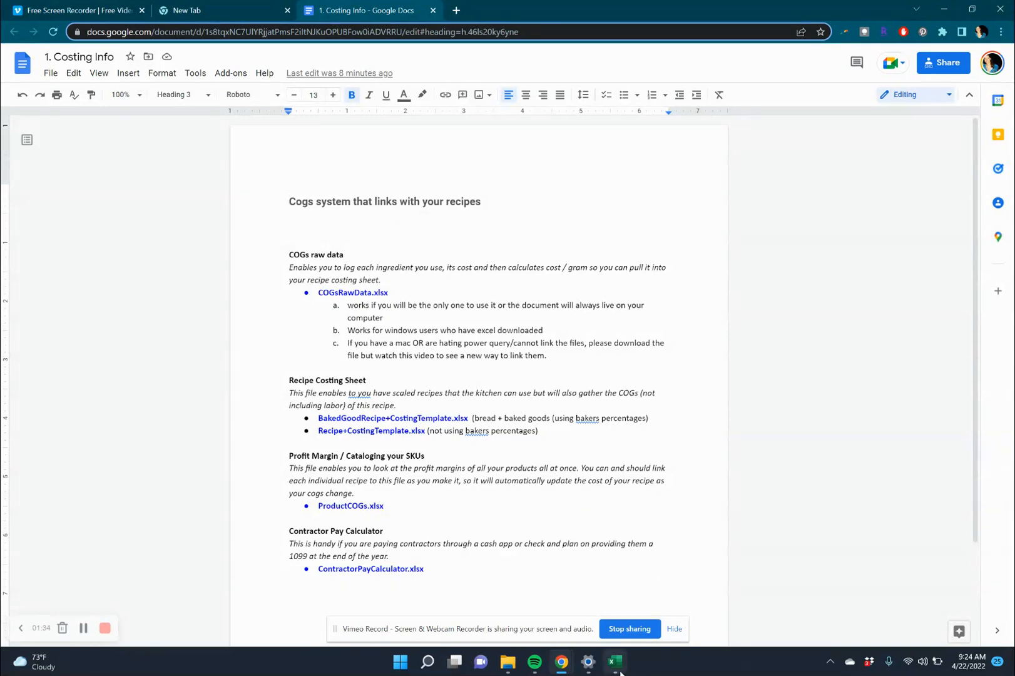
- Switch to the COGsRawData workbook in Excel
{"action": "mouse_move", "coordinate": [615, 662]}
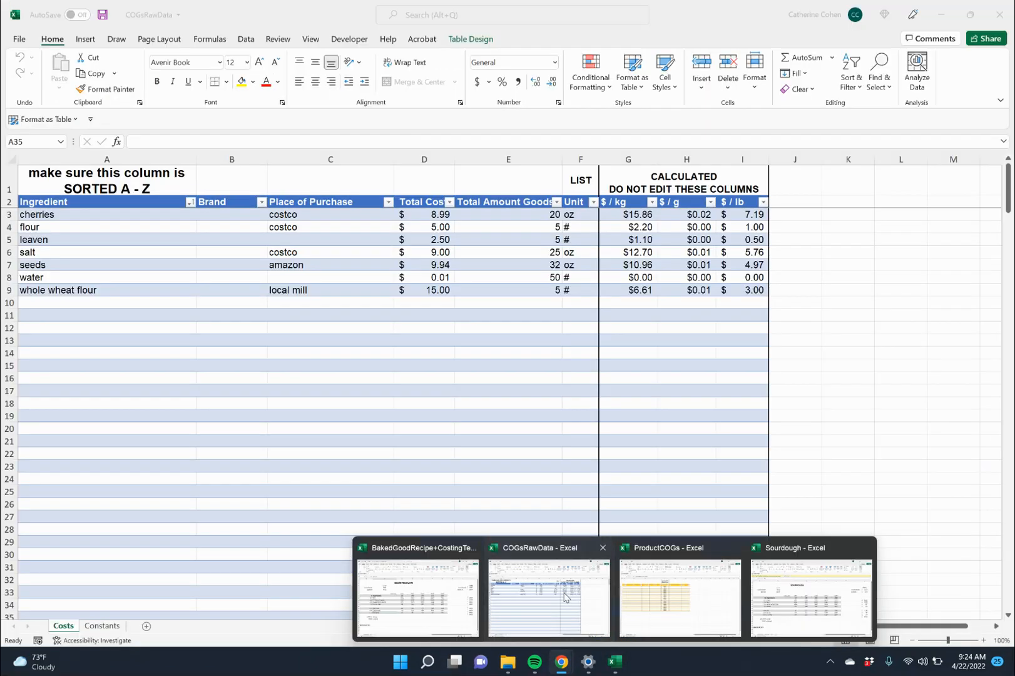
{"action": "left_click", "coordinate": [564, 596]}
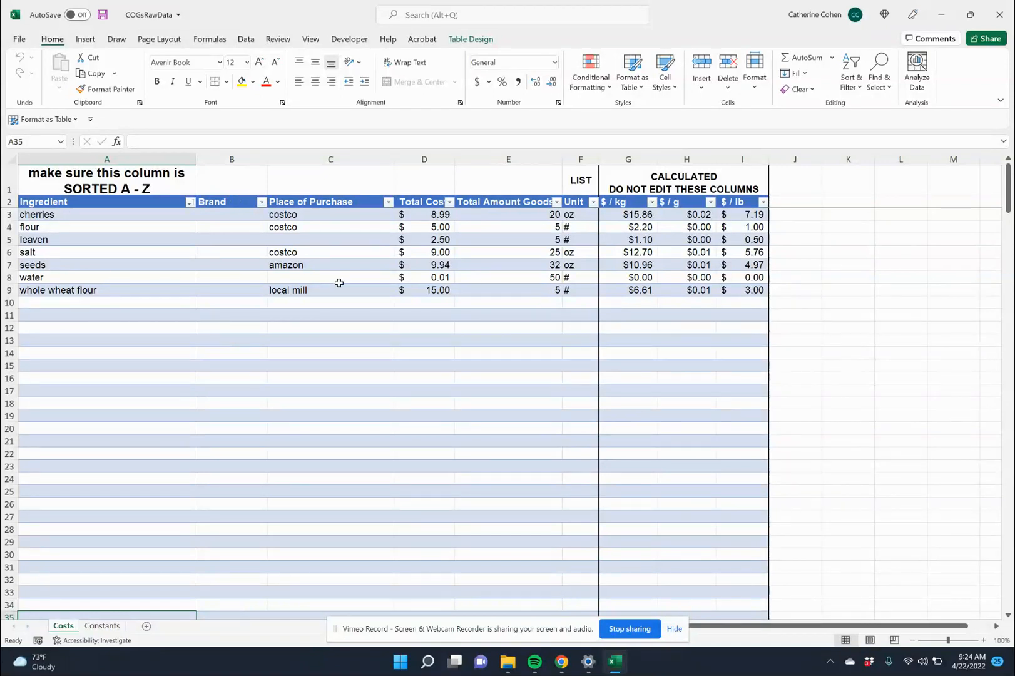
{"action": "left_click", "coordinate": [236, 215]}
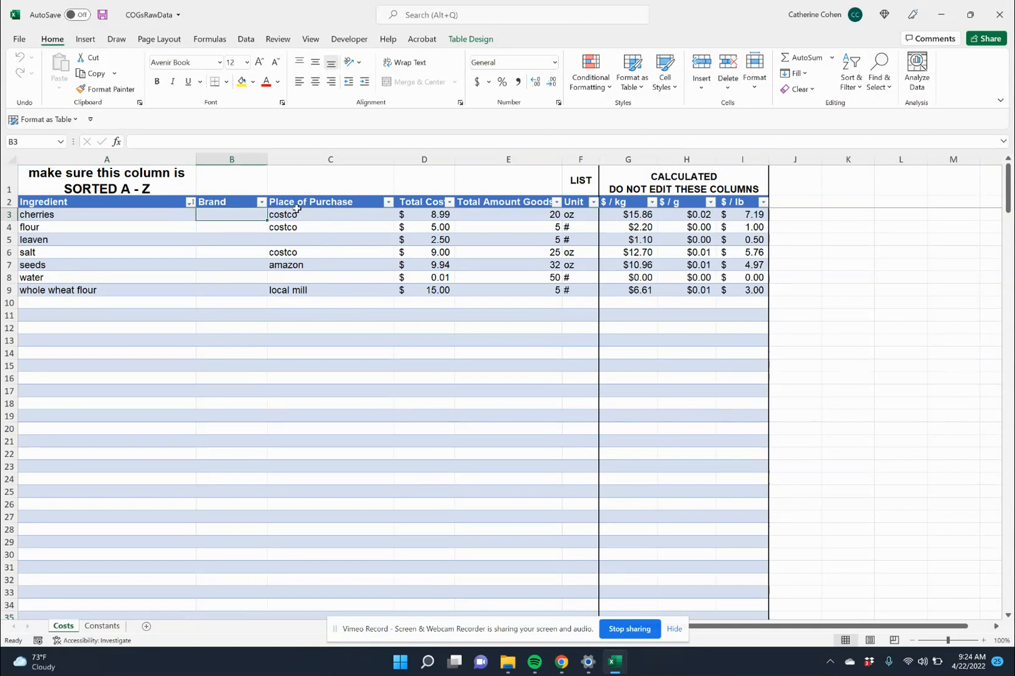
{"action": "key", "text": "ctrl+k"}
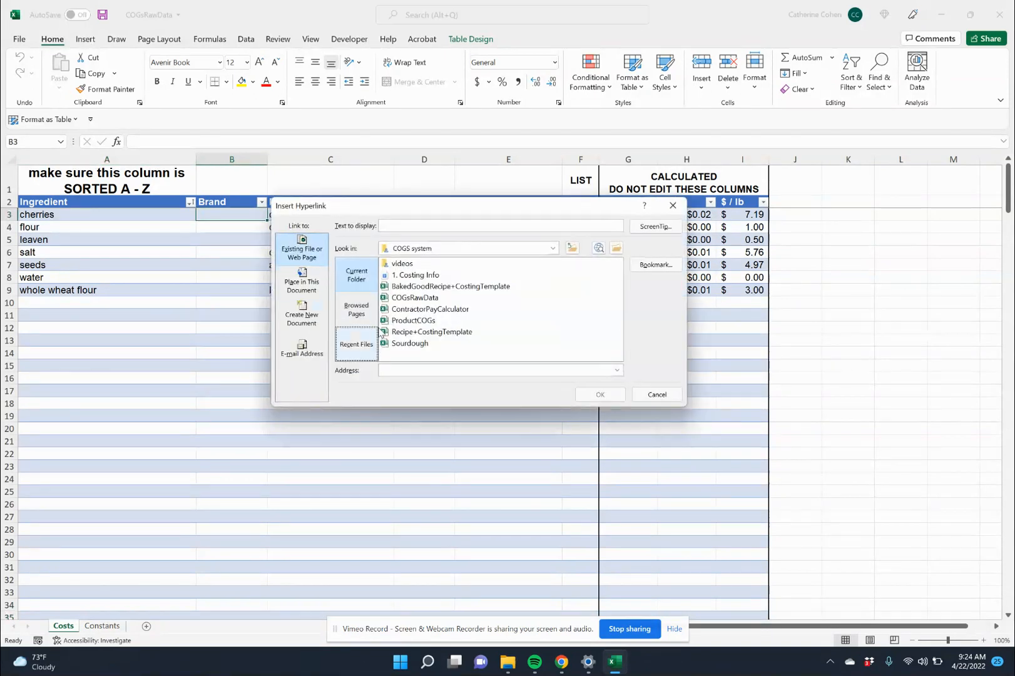
{"action": "left_click", "coordinate": [657, 395]}
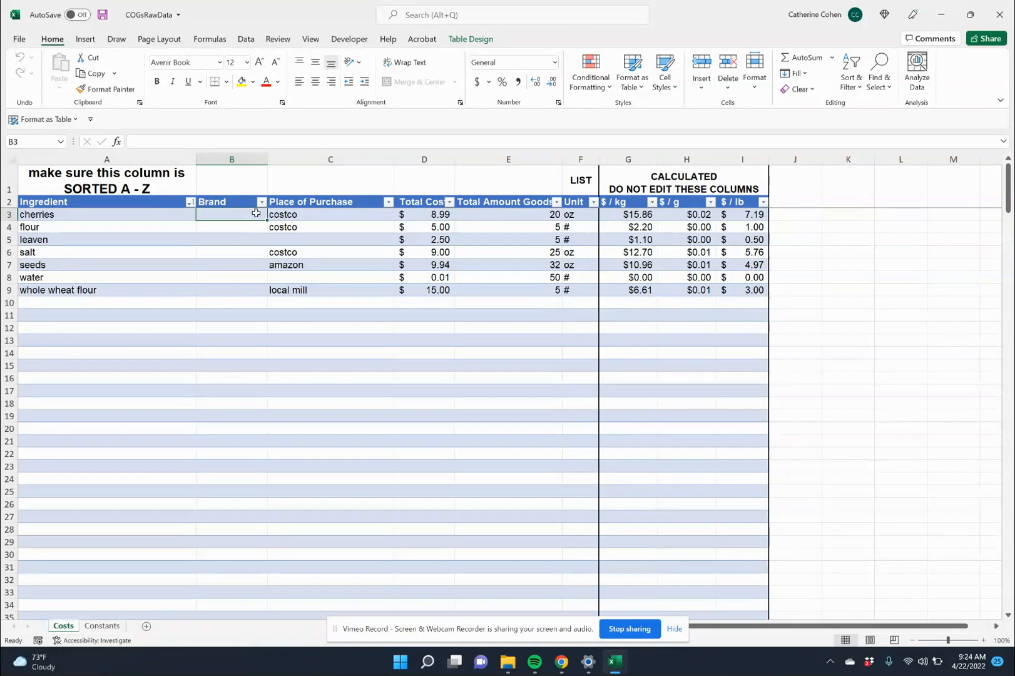
- Examine the cherries row's total cost, amount and unit cells and the calculated cost per kg, g and lb columns
{"action": "left_click", "coordinate": [414, 213]}
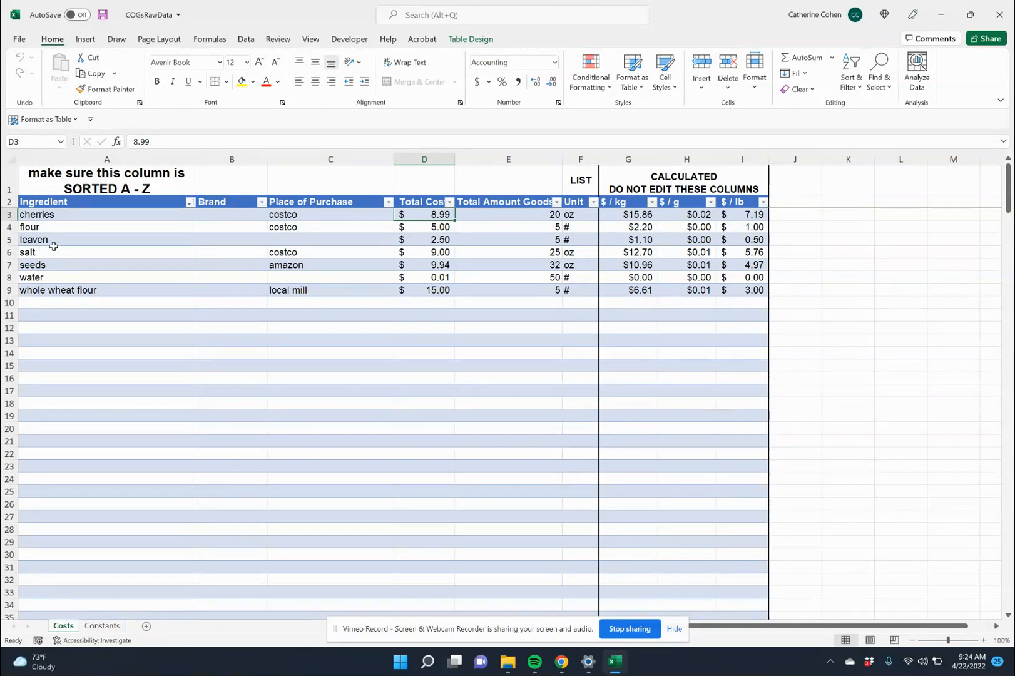
{"action": "left_click", "coordinate": [507, 211]}
{"action": "left_click", "coordinate": [585, 215]}
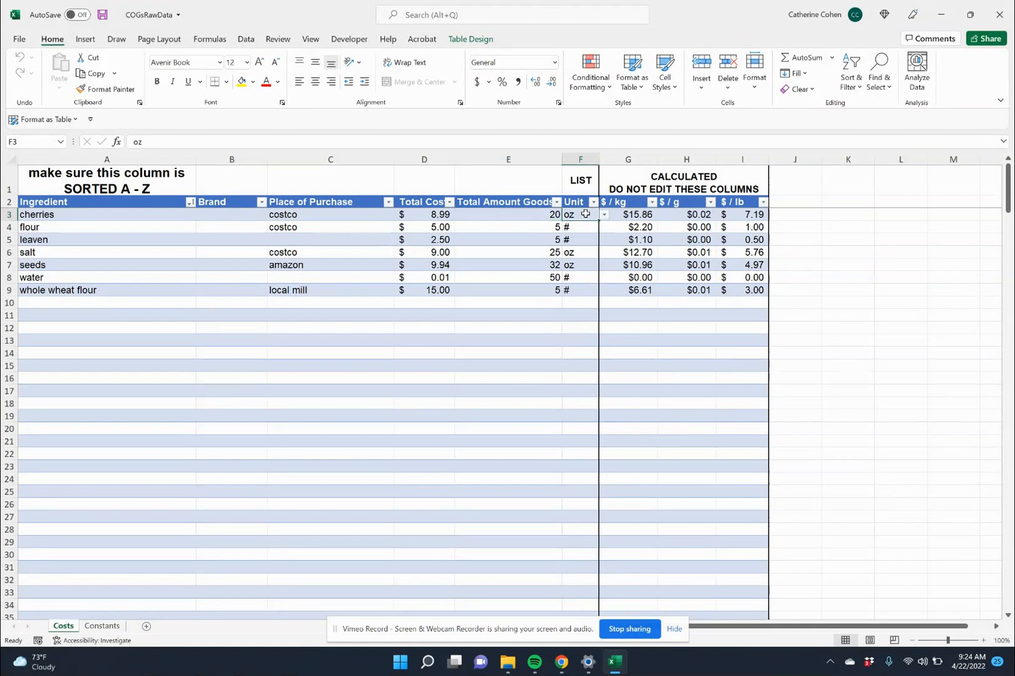
{"action": "left_click", "coordinate": [631, 213]}
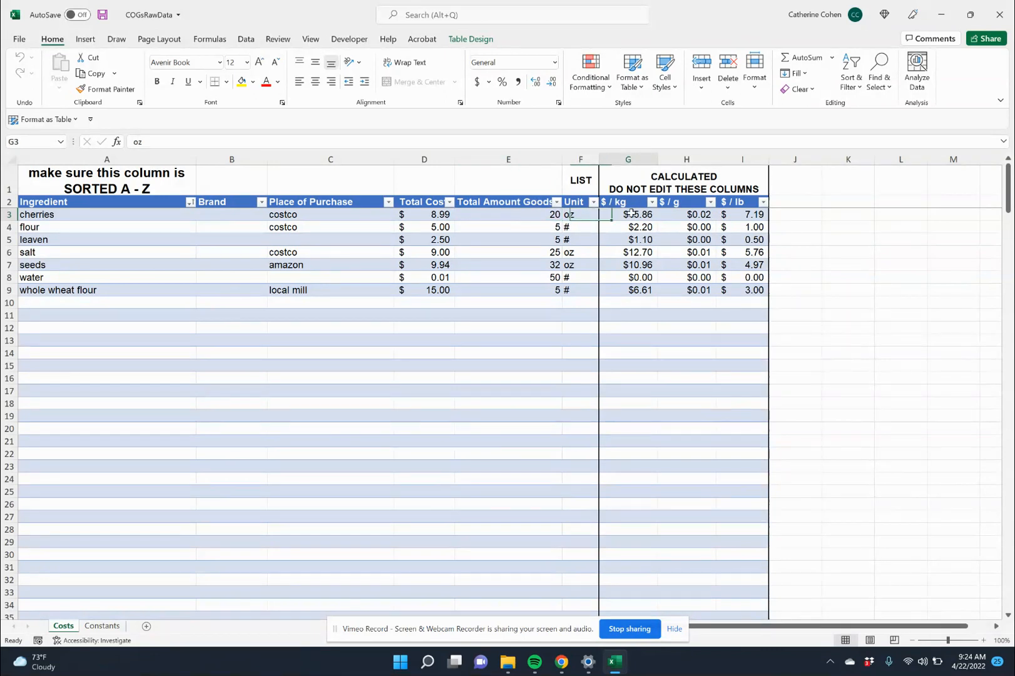
{"action": "left_click", "coordinate": [676, 156]}
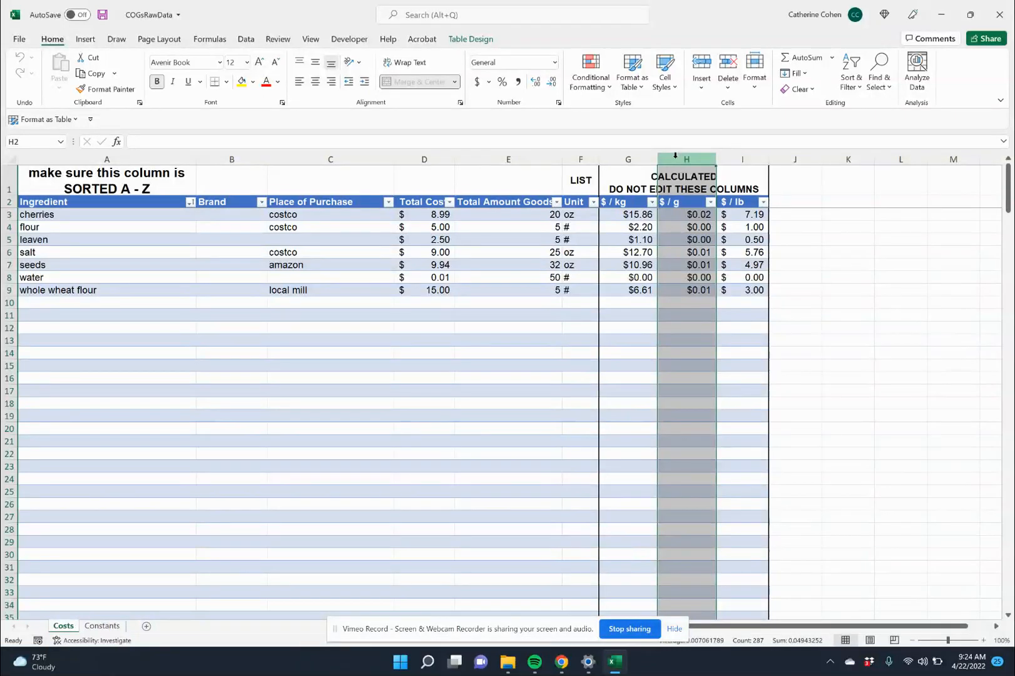
{"action": "left_click", "coordinate": [730, 155]}
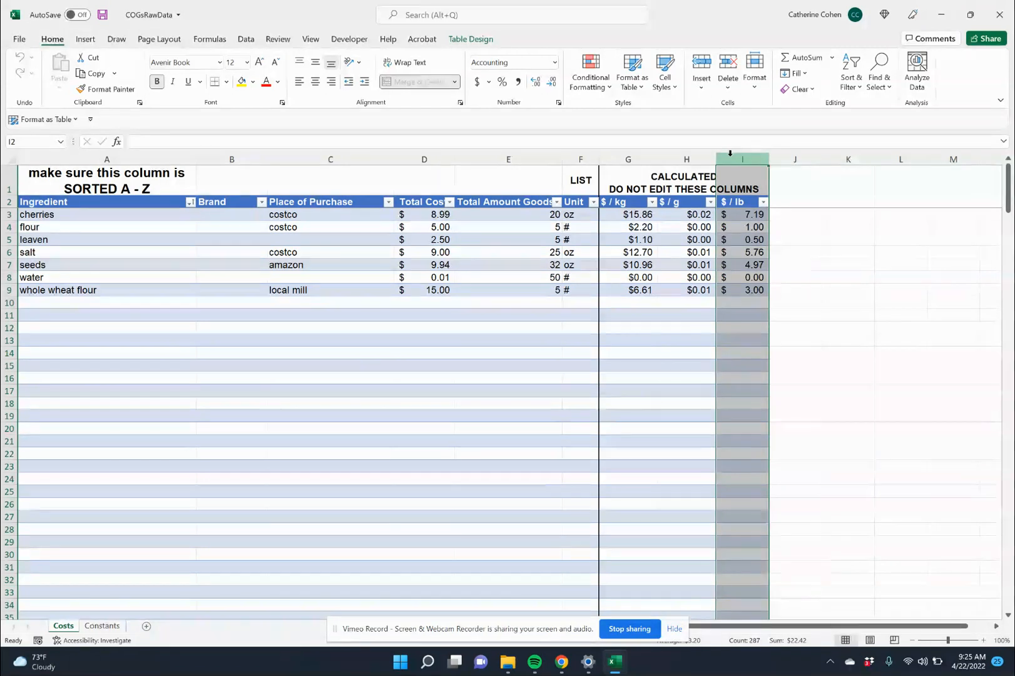
{"action": "left_click", "coordinate": [533, 212]}
{"action": "left_click", "coordinate": [577, 211]}
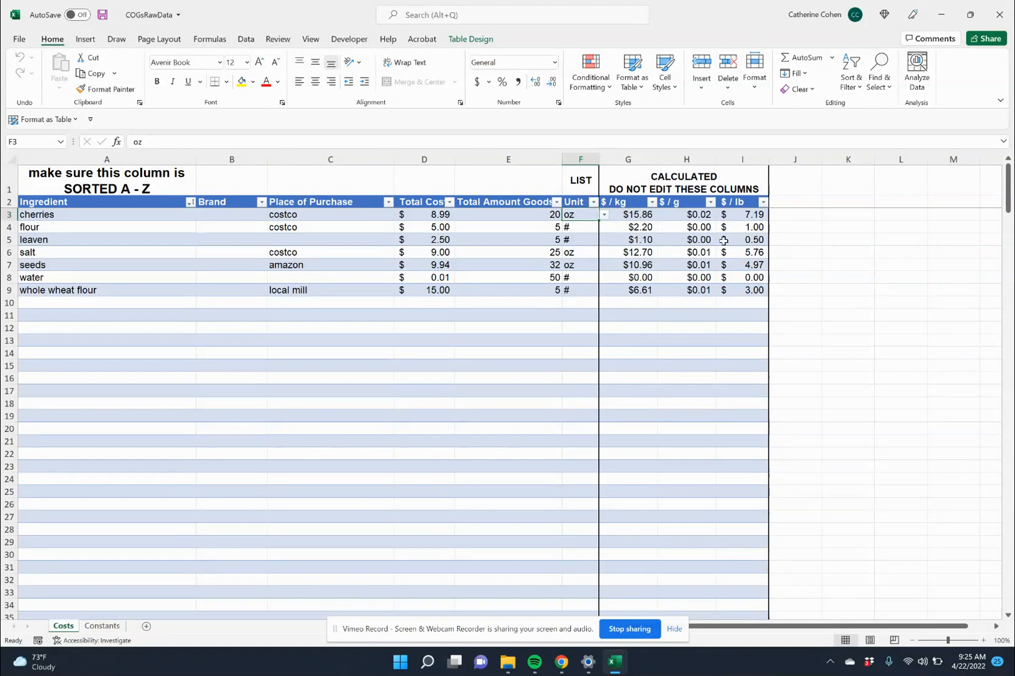
- Examine the ingredient list and how the leaven and water rows record their total cost, amount and unit
{"action": "left_click", "coordinate": [99, 217]}
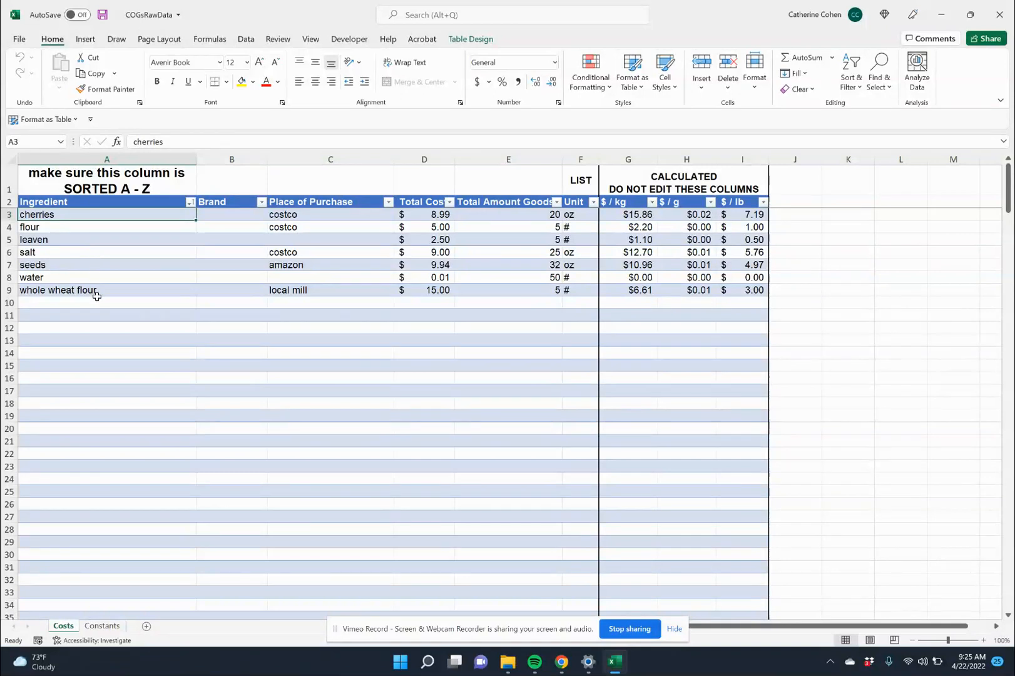
{"action": "left_click", "coordinate": [128, 240]}
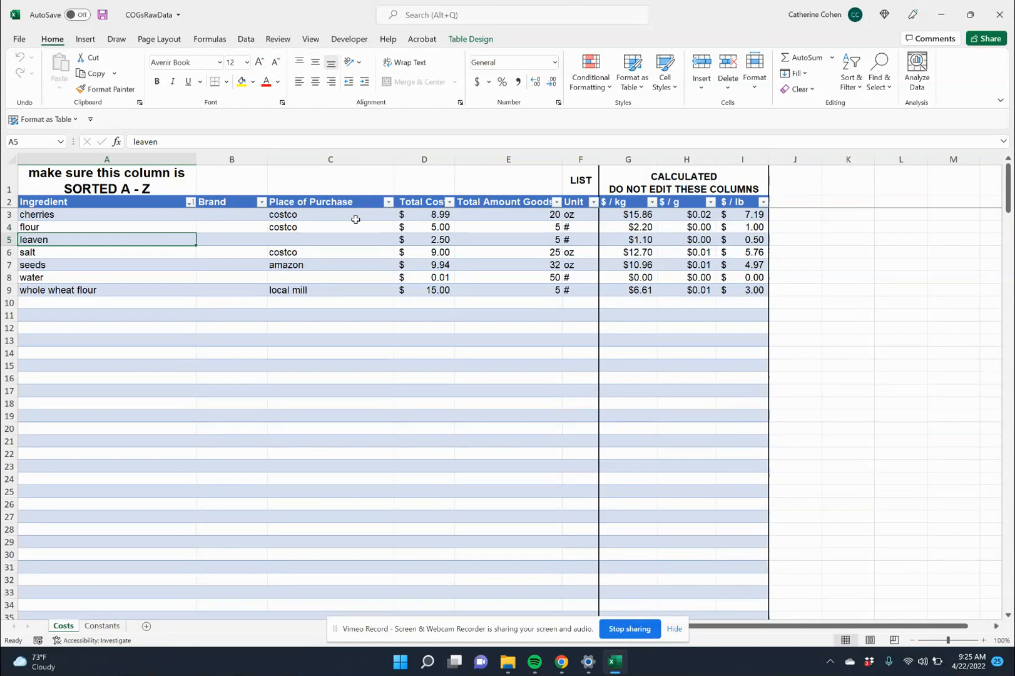
{"action": "key", "text": "Right"}
{"action": "key", "text": "Right"}
{"action": "key", "text": "Right"}
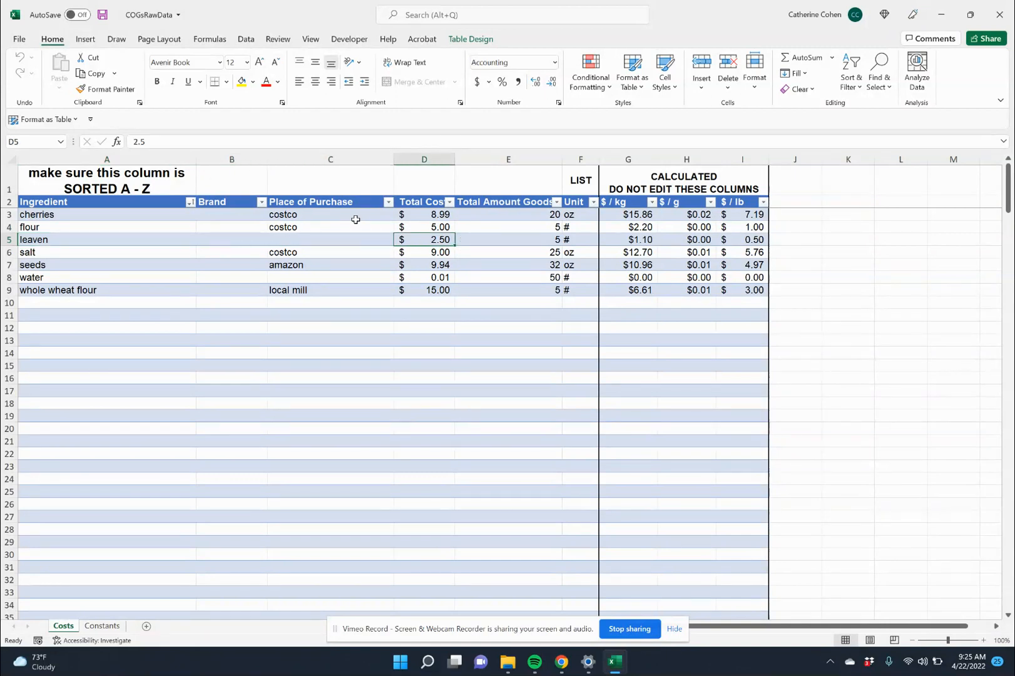
{"action": "key", "text": "Up"}
{"action": "key", "text": "Down"}
{"action": "key", "text": "Right"}
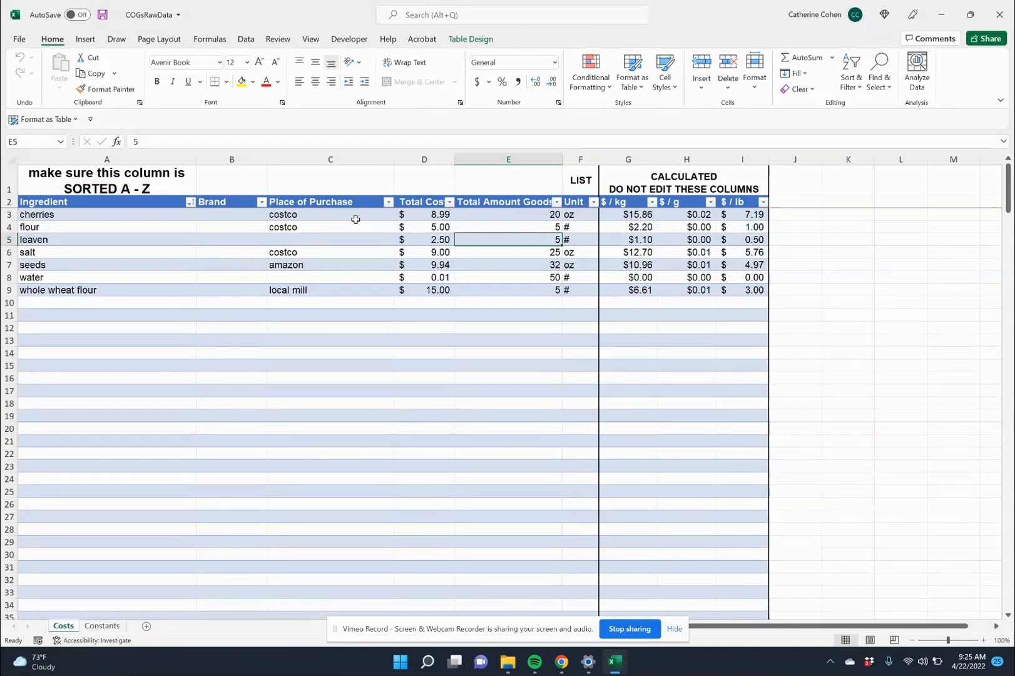
{"action": "left_click", "coordinate": [401, 276]}
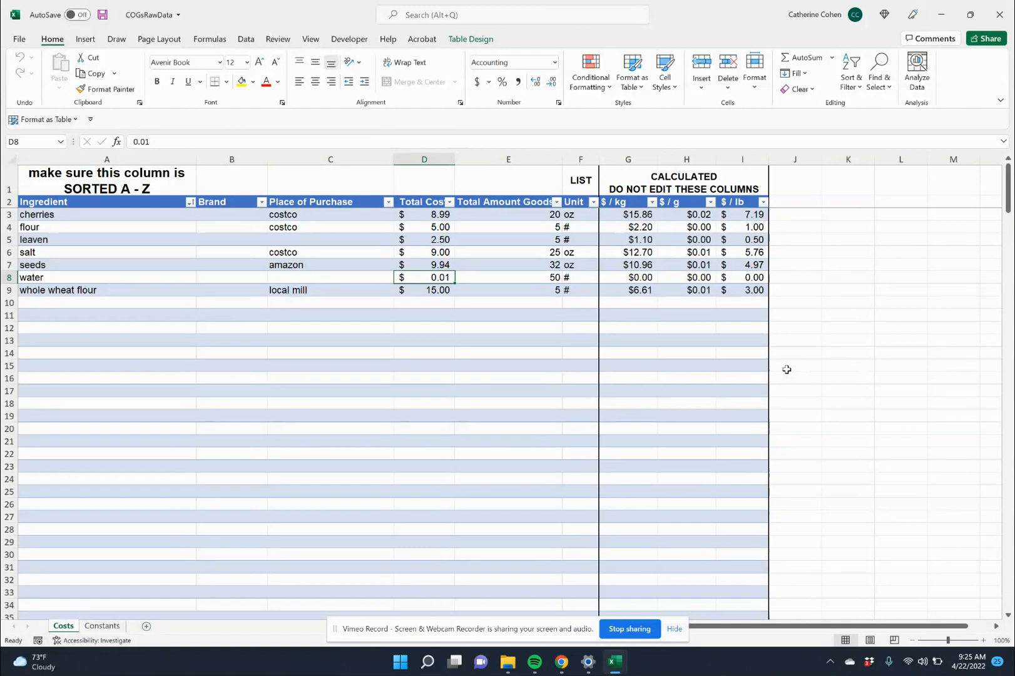
{"action": "key", "text": "Right"}
{"action": "key", "text": "Right"}
- Add chickpeas as an ingredient in the first empty row, with costco as the place of purchase and the brand left blank
{"action": "key", "text": "Left"}
{"action": "key", "text": "Left"}
{"action": "key", "text": "Left"}
{"action": "key", "text": "Left"}
{"action": "key", "text": "Left"}
{"action": "key", "text": "Down"}
{"action": "key", "text": "Down"}
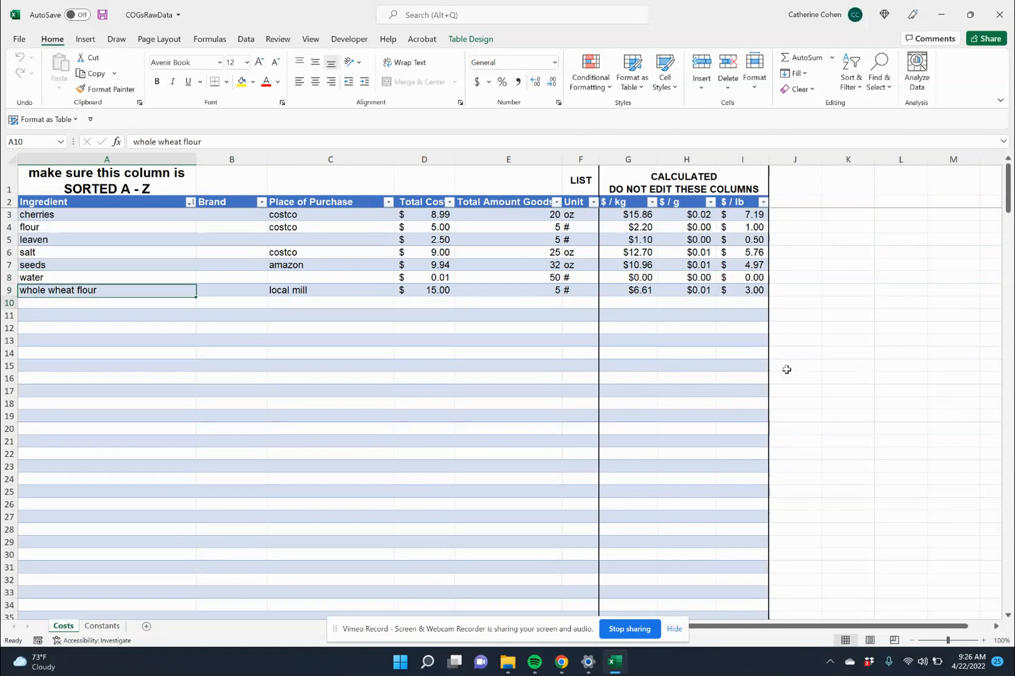
{"action": "type", "text": "chickpeas"}
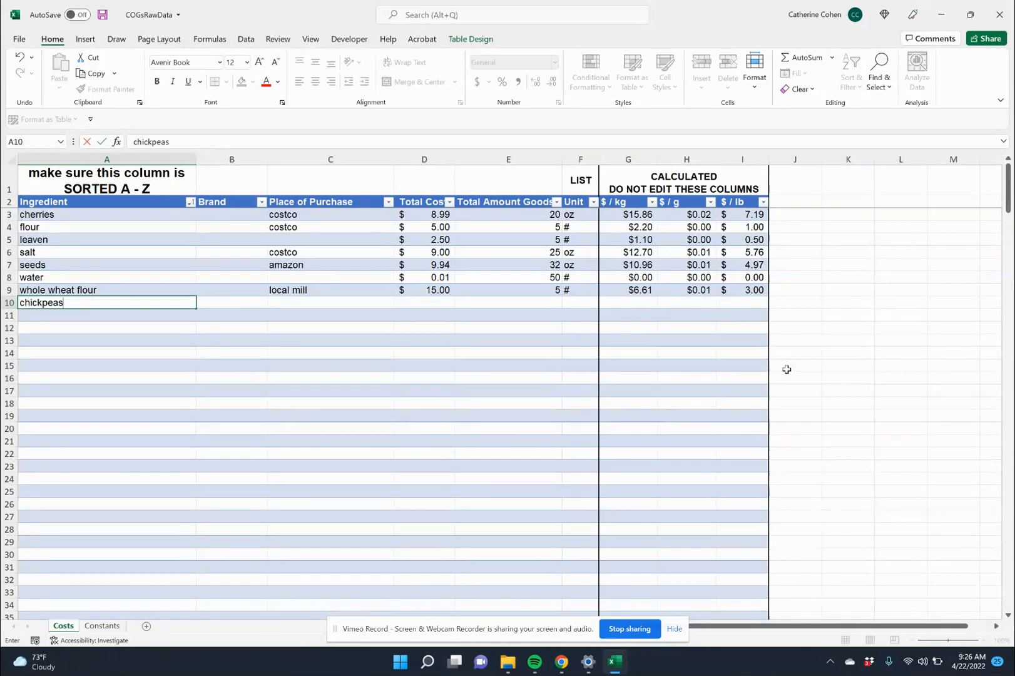
{"action": "key", "text": "Tab"}
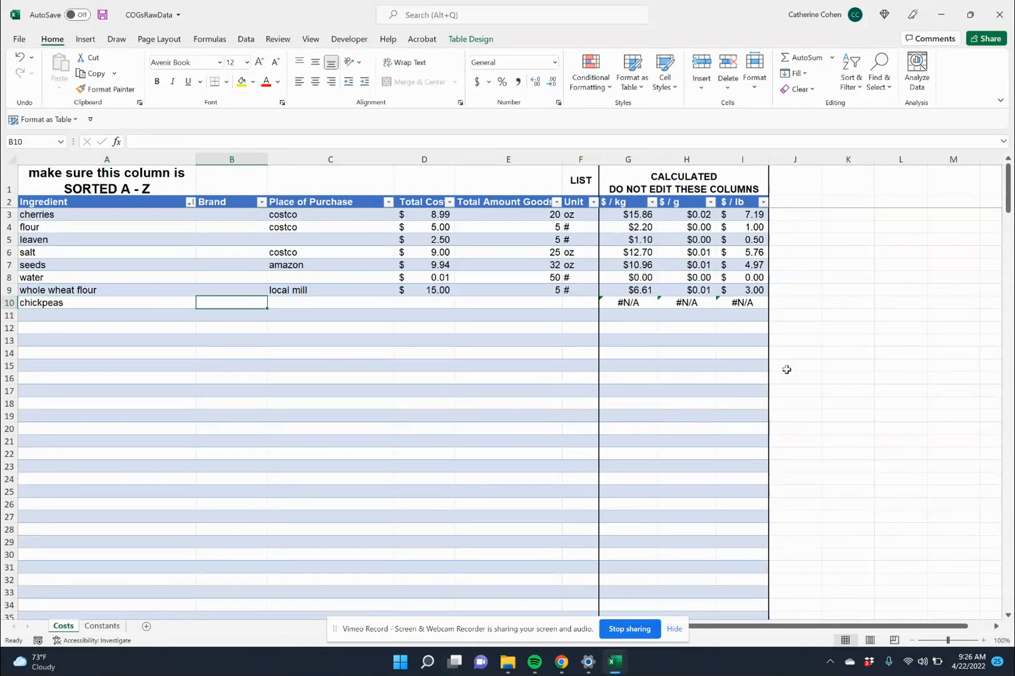
{"action": "key", "text": "Tab"}
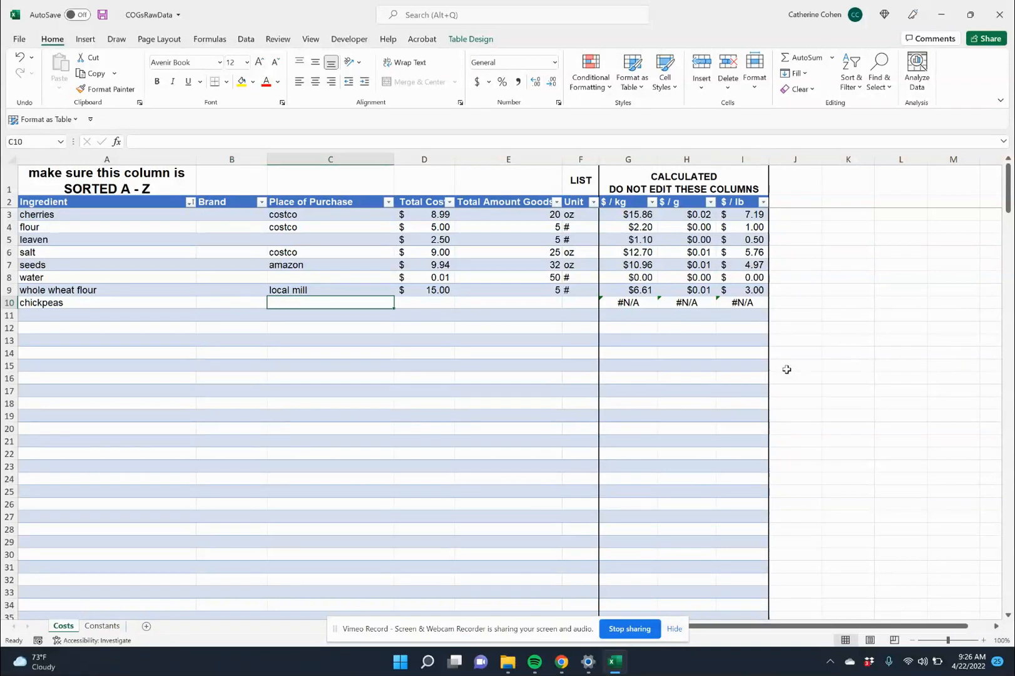
{"action": "type", "text": "costco"}
{"action": "key", "text": "Tab"}
- Set the chickpeas' total cost to 12, the total amount to 40 and the unit to oz
{"action": "type", "text": "12"}
{"action": "key", "text": "Tab"}
{"action": "type", "text": "5"}
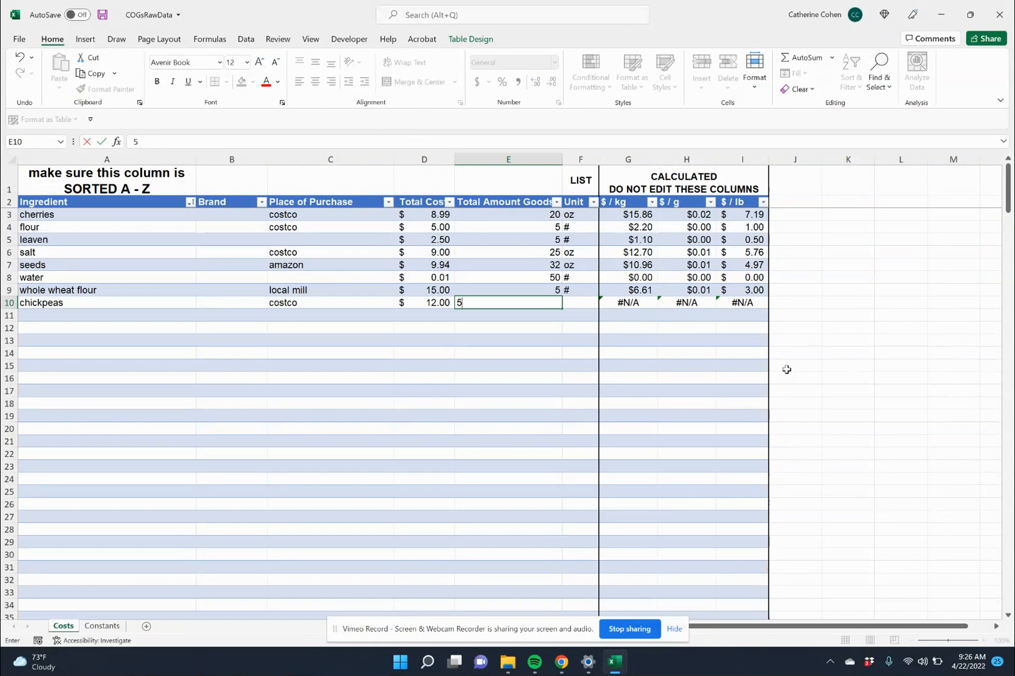
{"action": "type", "text": "40"}
{"action": "key", "text": "Tab"}
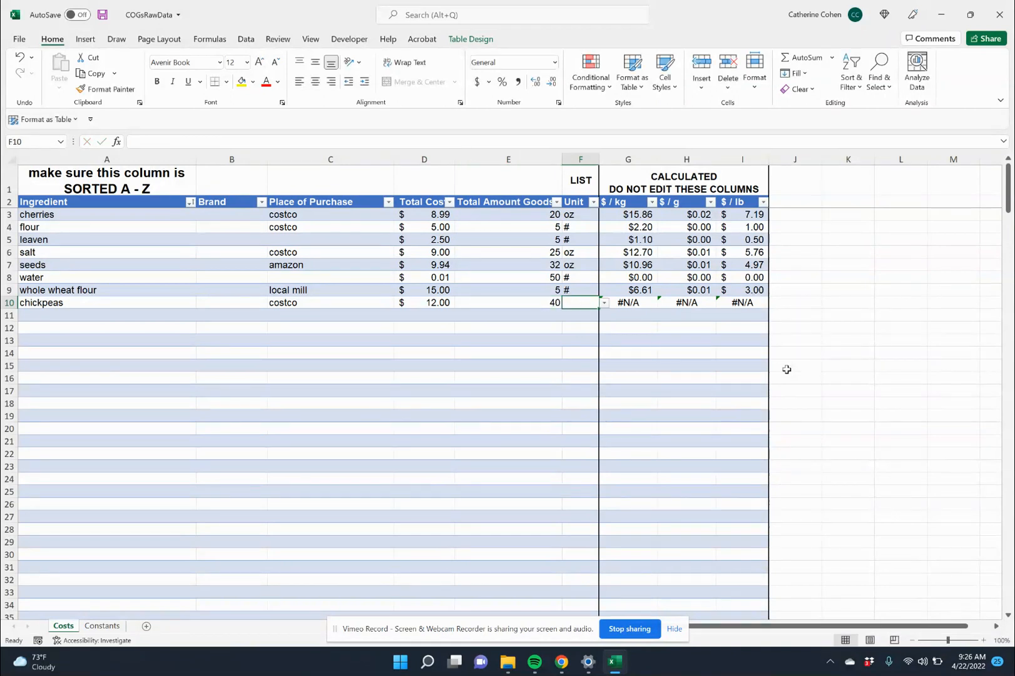
{"action": "left_click", "coordinate": [606, 303]}
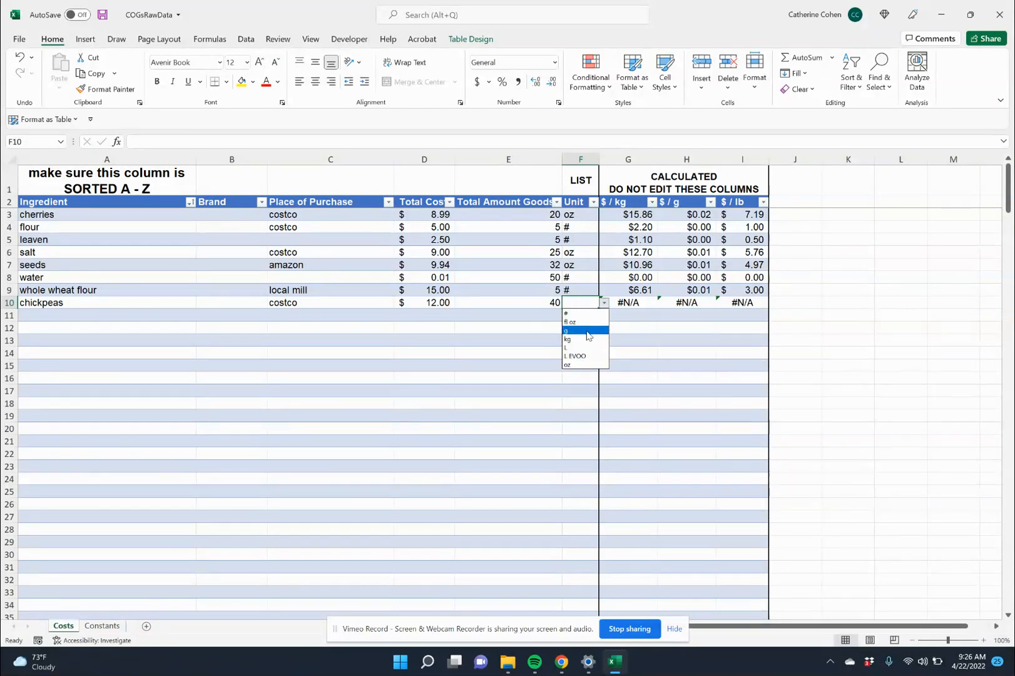
{"action": "left_click", "coordinate": [587, 365]}
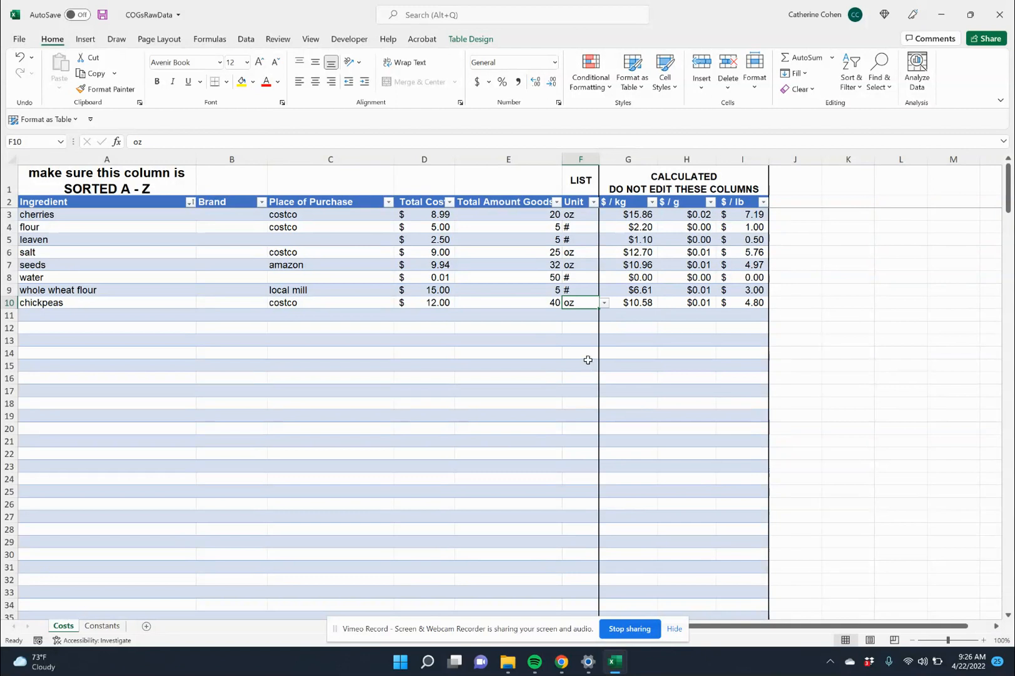
- Add butter as an ingredient in the row below chickpeas, with costco as the place of purchase and no brand
{"action": "left_click", "coordinate": [153, 319]}
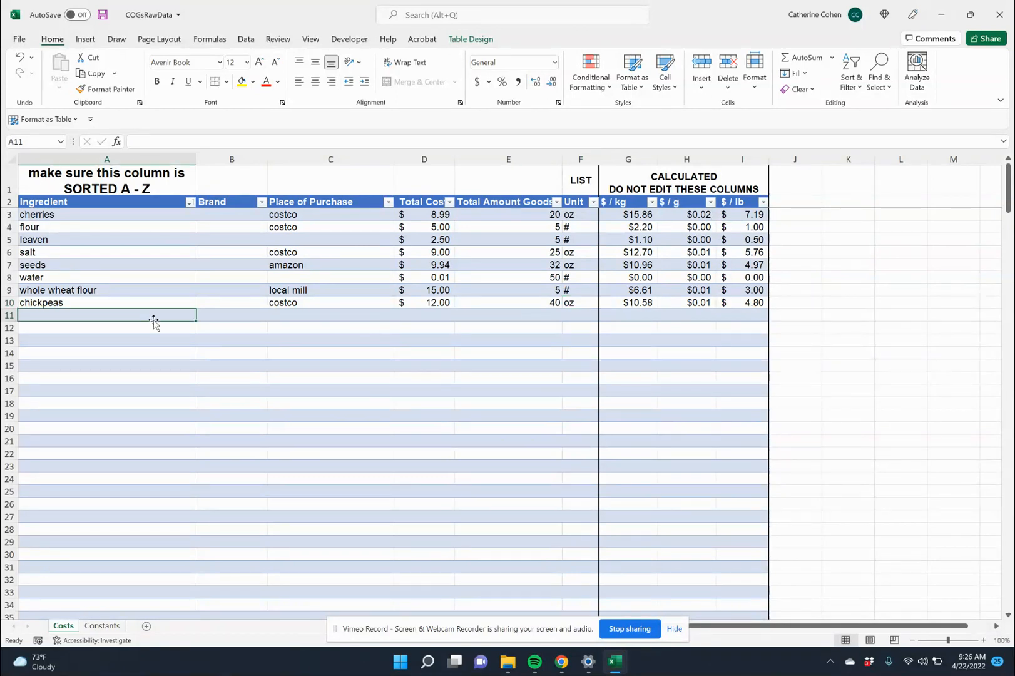
{"action": "type", "text": "butter"}
{"action": "key", "text": "Tab"}
{"action": "key", "text": "Tab"}
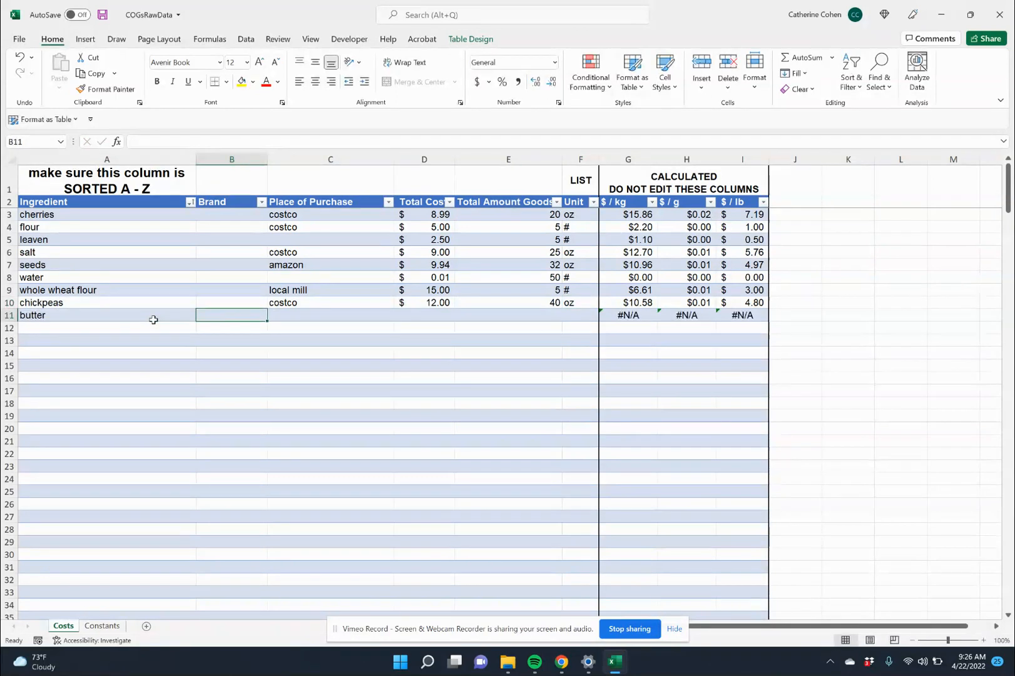
{"action": "type", "text": "costco"}
{"action": "key", "text": "Tab"}
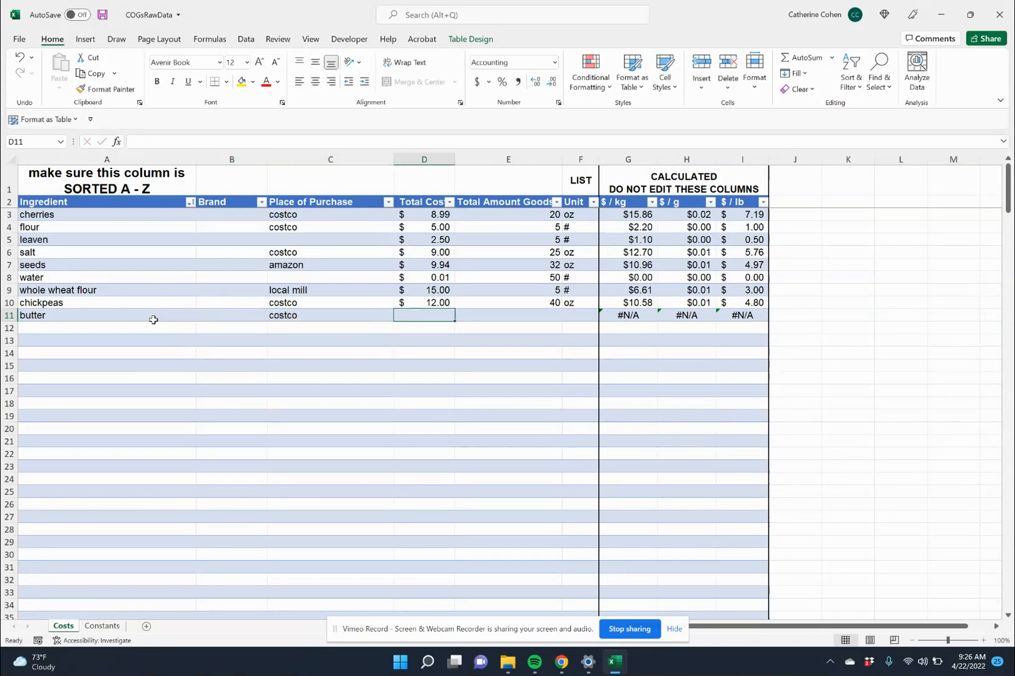
- Set the butter's total cost to 12, the total amount to 4 and the unit to #
{"action": "type", "text": "12"}
{"action": "key", "text": "Tab"}
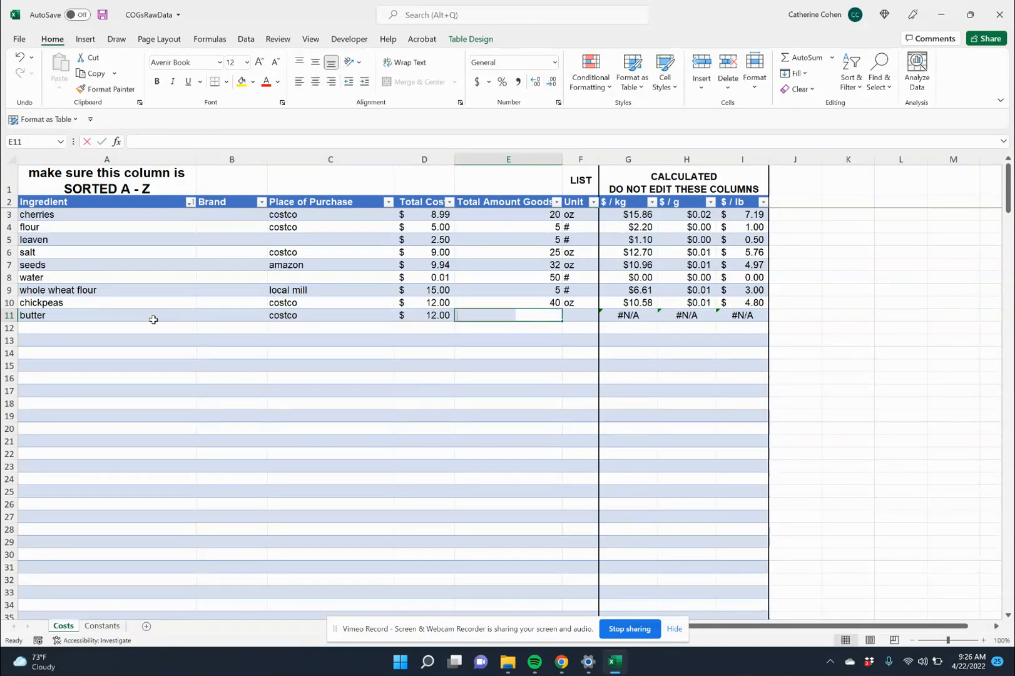
{"action": "type", "text": "4"}
{"action": "key", "text": "Tab"}
{"action": "type", "text": "#"}
{"action": "key", "text": "Return"}
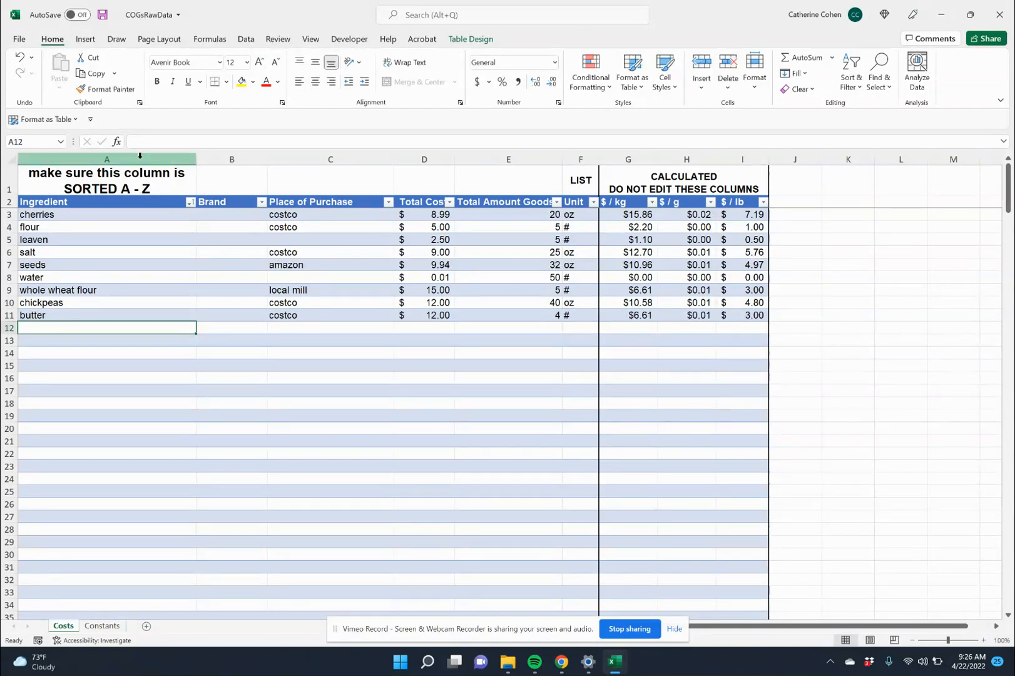
- Sort the Ingredient column from A to Z and save the workbook
{"action": "left_click", "coordinate": [190, 202]}
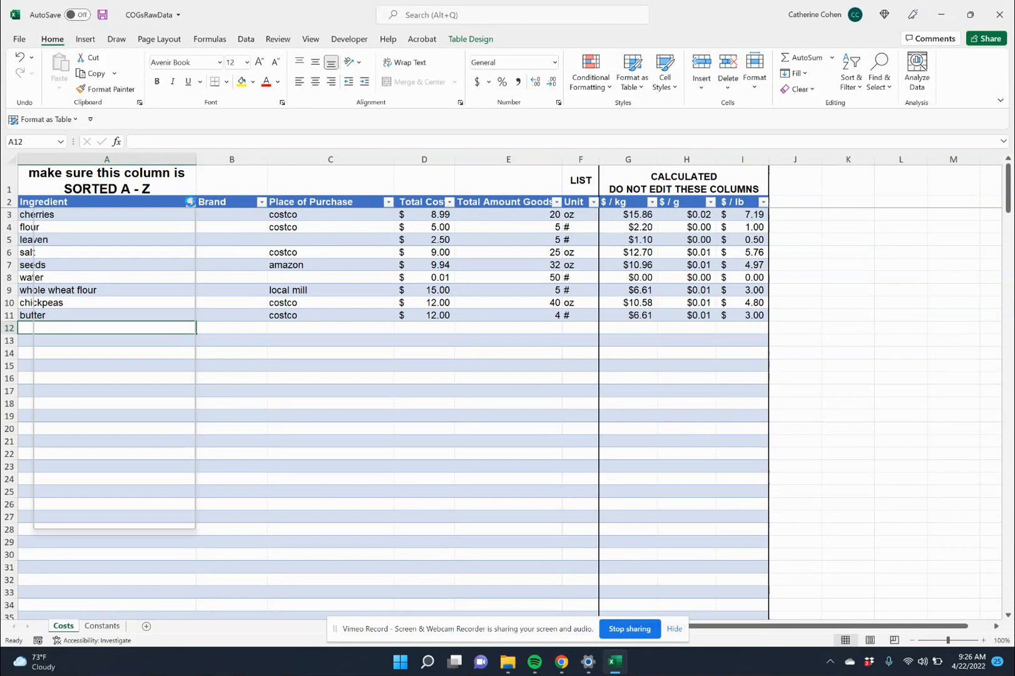
{"action": "left_click", "coordinate": [69, 215]}
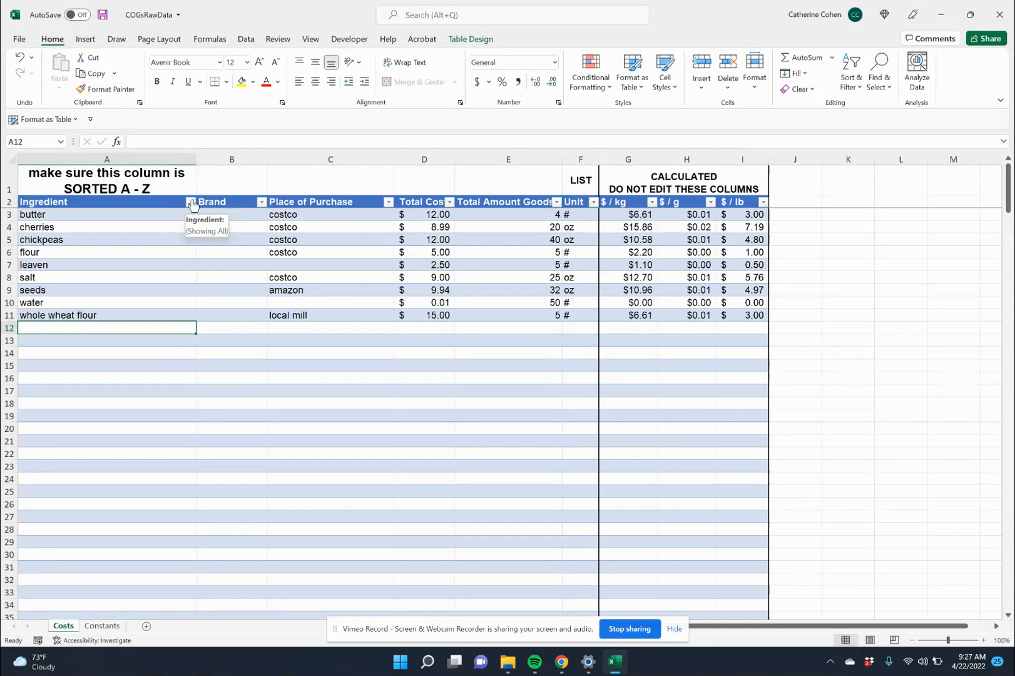
{"action": "left_click", "coordinate": [103, 15]}
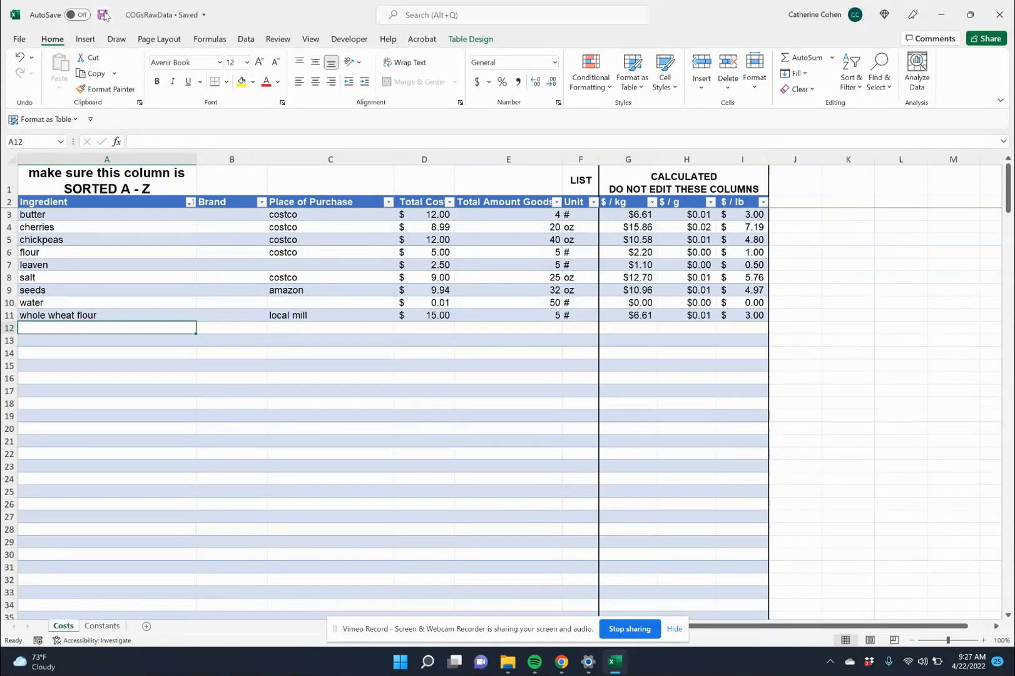
- Examine the unit-to-kg conversion table on the Constants sheet
{"action": "left_click", "coordinate": [102, 626]}
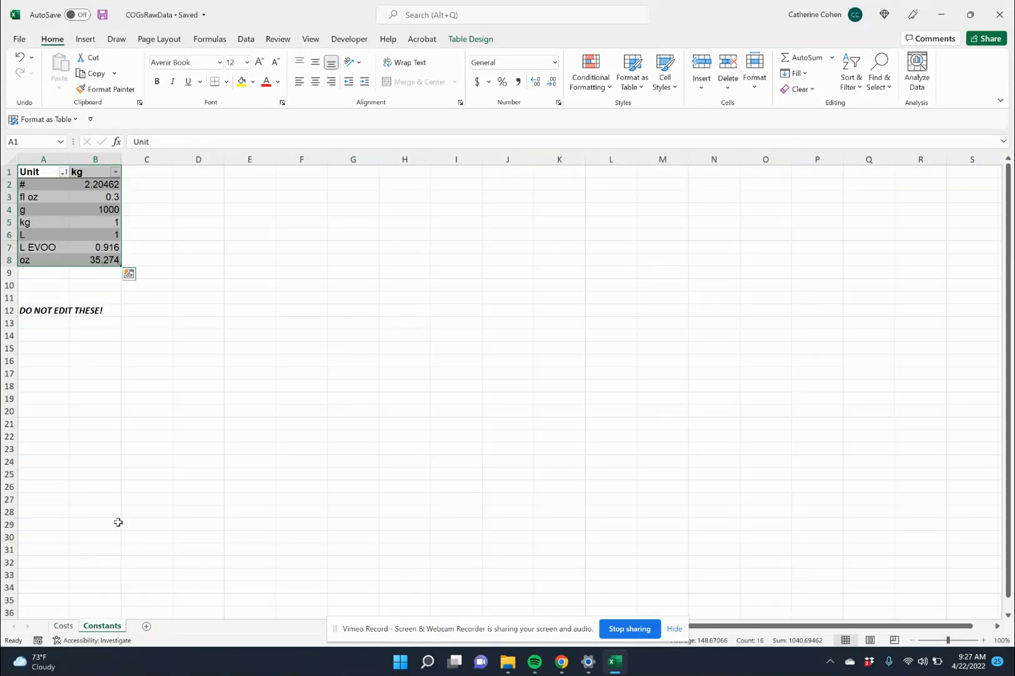
{"action": "left_click", "coordinate": [103, 223]}
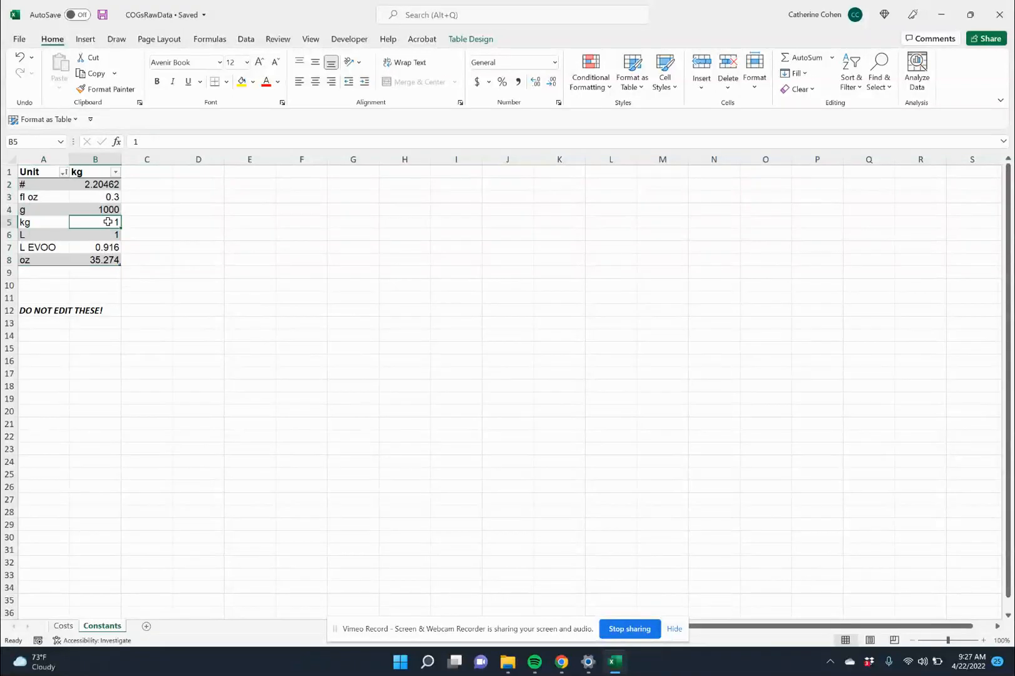
{"action": "left_click_drag", "start_coordinate": [43, 182], "coordinate": [116, 260]}
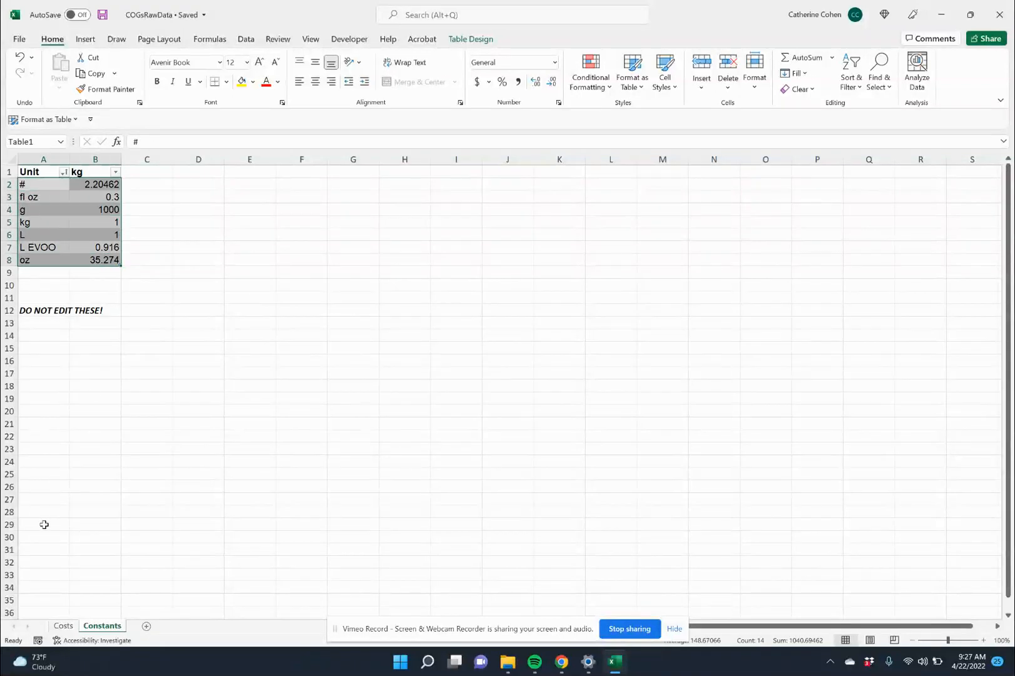
- Examine the calculated price-per-unit columns on the Costs sheet
{"action": "left_click", "coordinate": [63, 626]}
{"action": "left_click_drag", "start_coordinate": [629, 159], "coordinate": [720, 162]}
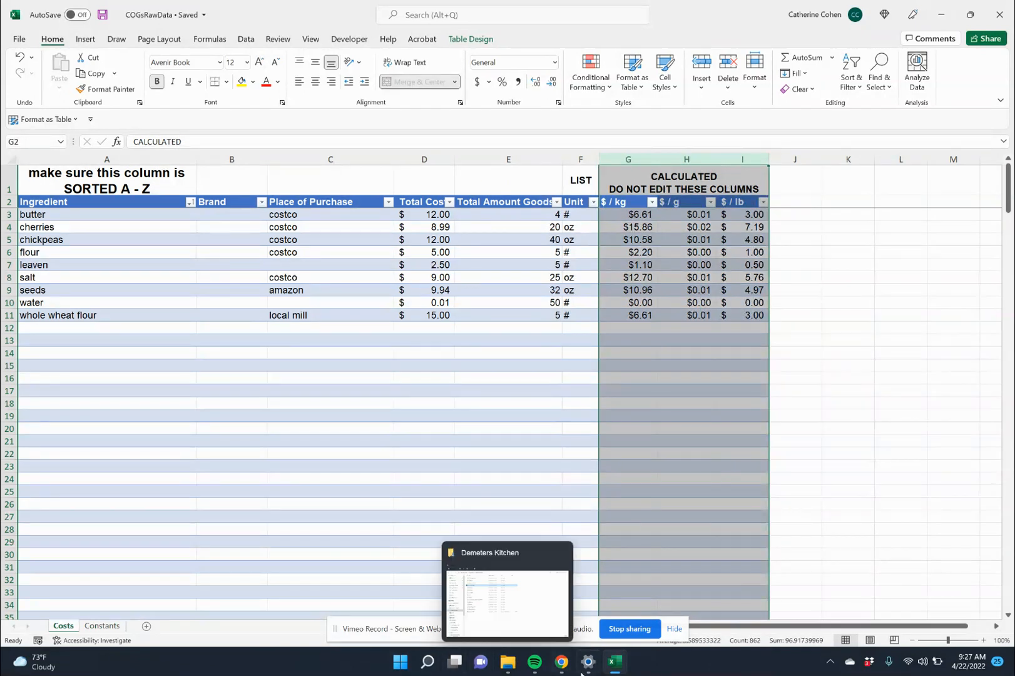
- Switch to the BakedGoodRecipe+CostingTemplate workbook and check the cells of its COGs column
{"action": "left_click", "coordinate": [616, 665]}
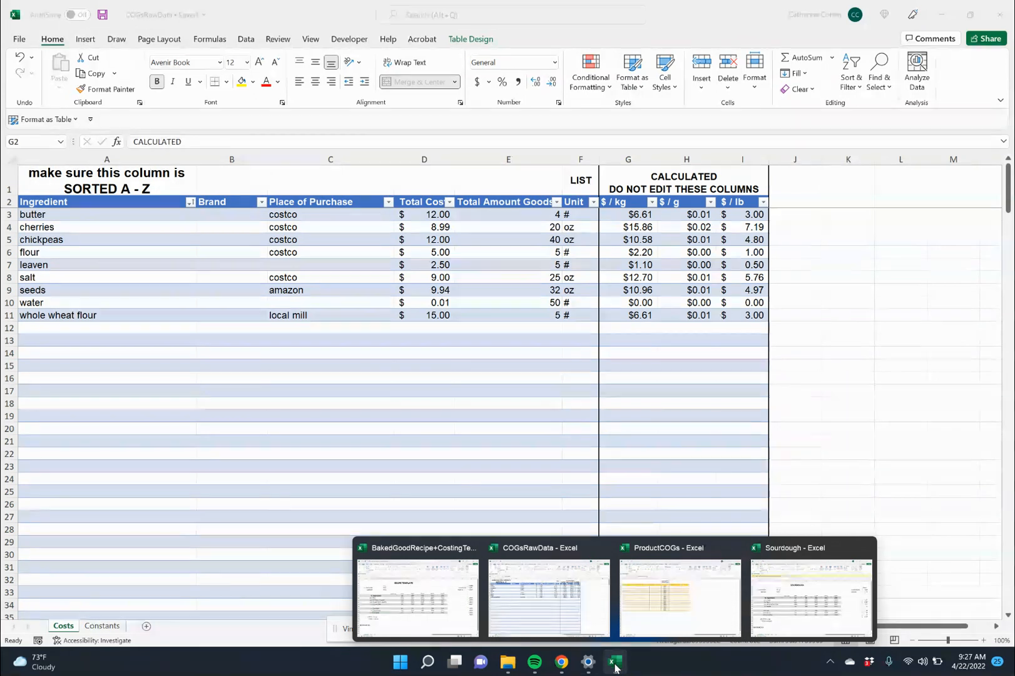
{"action": "left_click", "coordinate": [469, 589]}
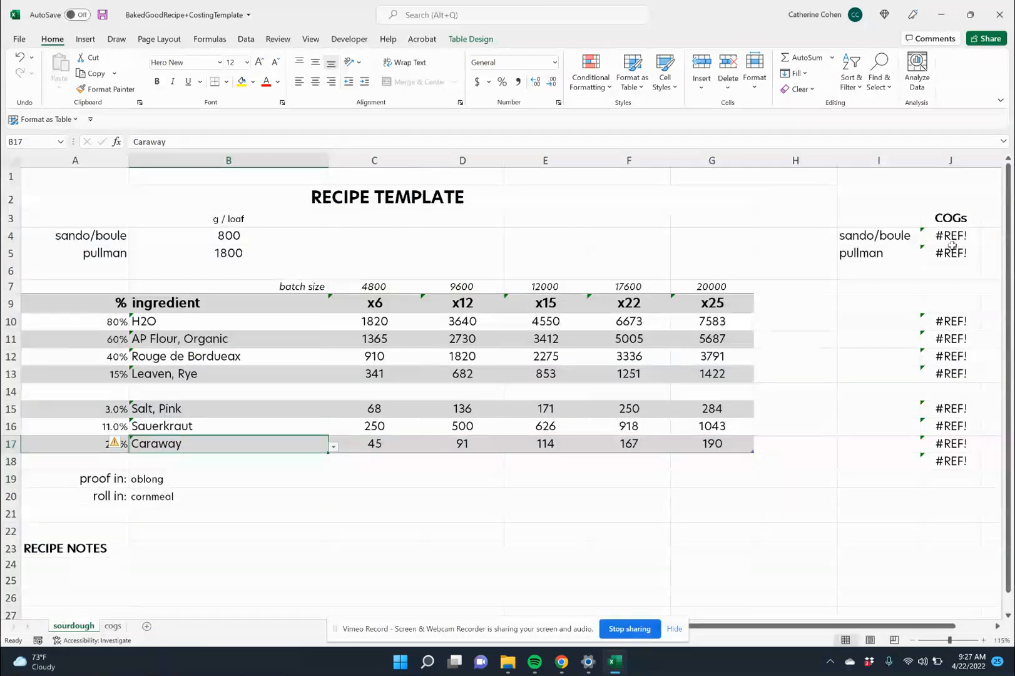
{"action": "left_click_drag", "start_coordinate": [930, 235], "coordinate": [960, 459]}
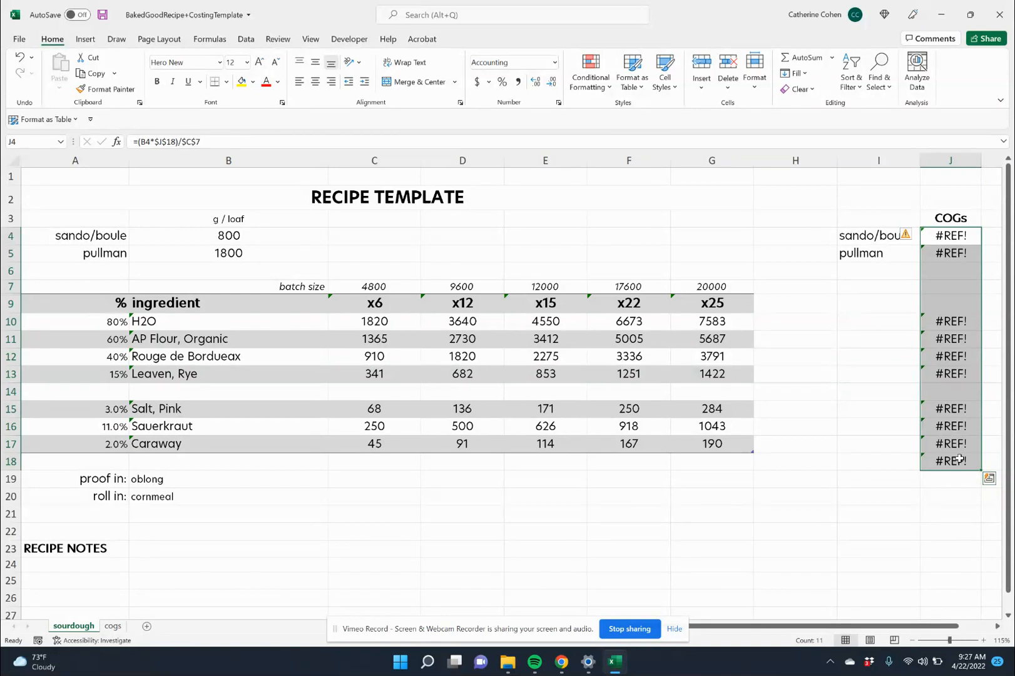
- Replace the recipe title on the sourdough sheet with SOURDOUGH A
{"action": "left_click", "coordinate": [454, 197]}
{"action": "type", "text": "SOUR"}
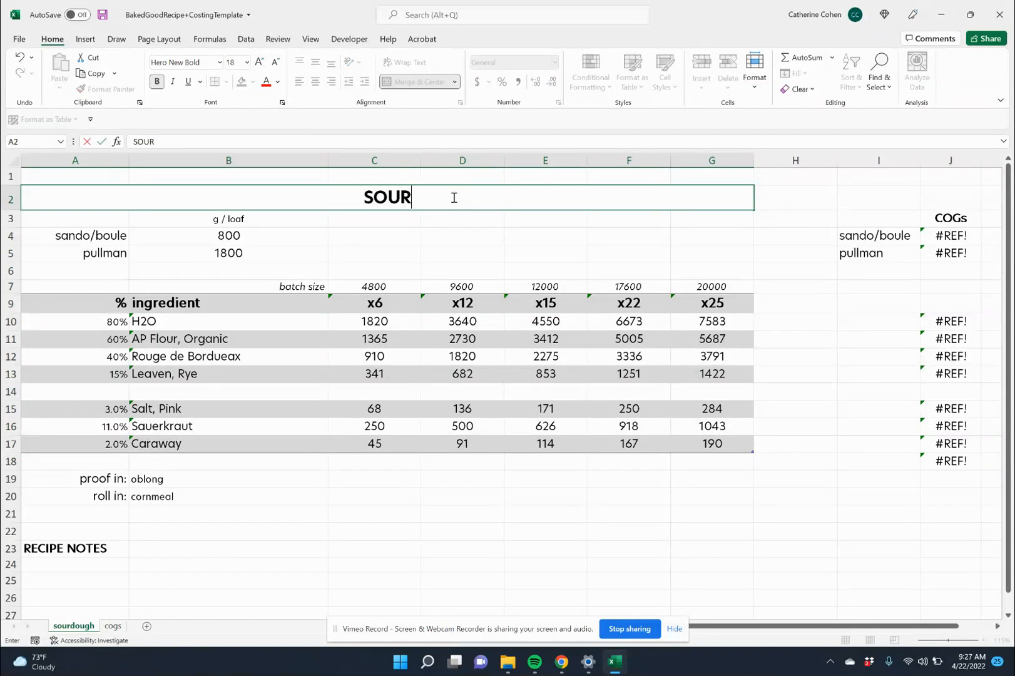
{"action": "type", "text": "DOUGH A"}
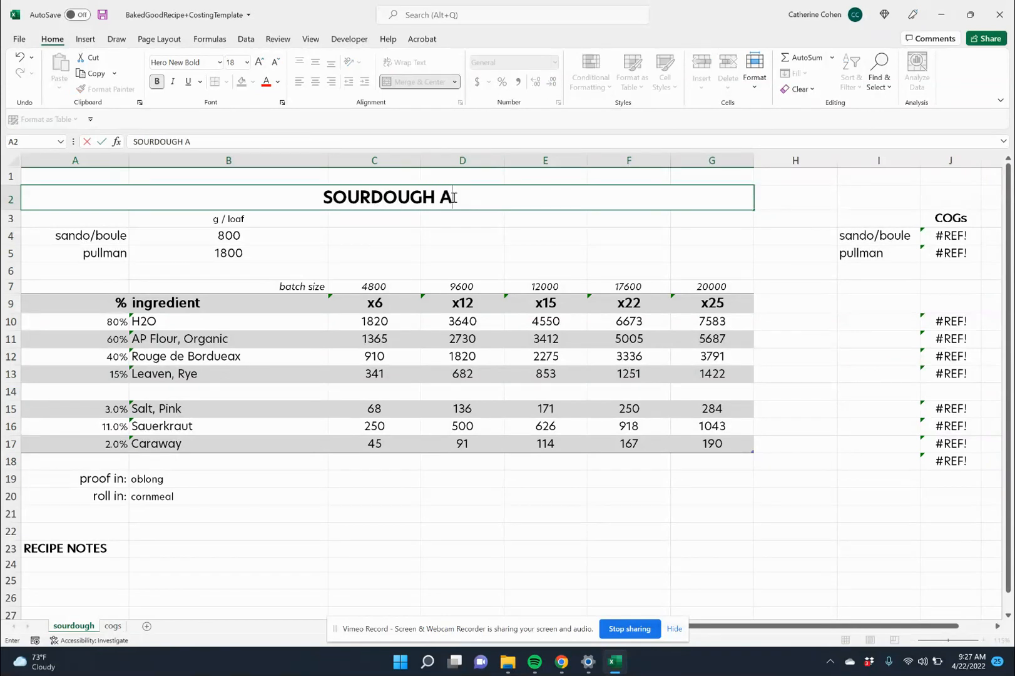
{"action": "left_click", "coordinate": [316, 317]}
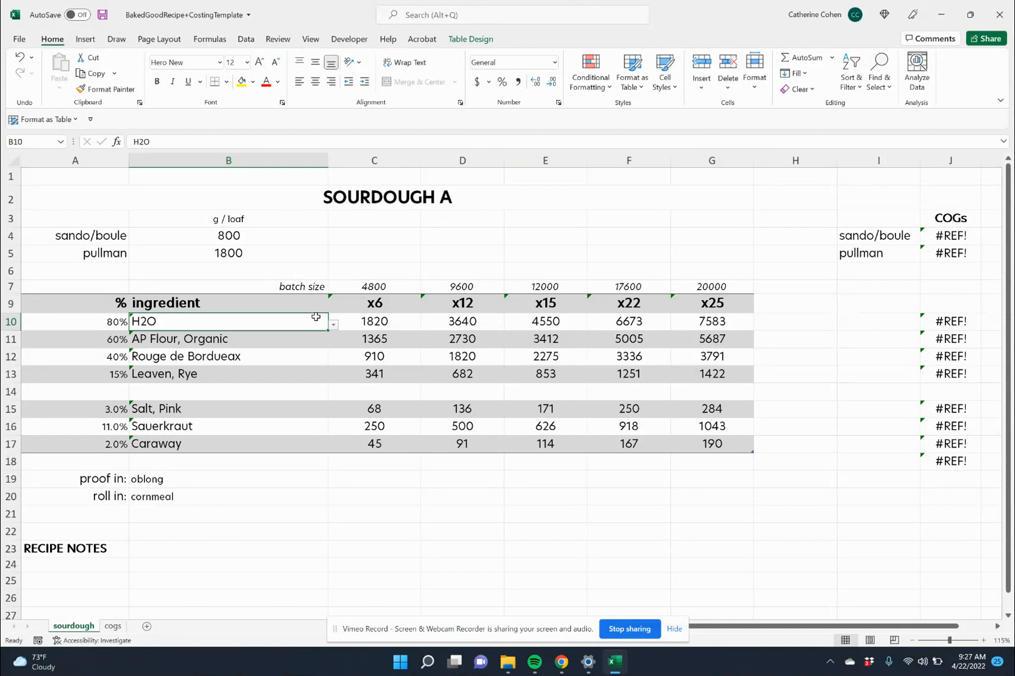
{"action": "left_click", "coordinate": [329, 207]}
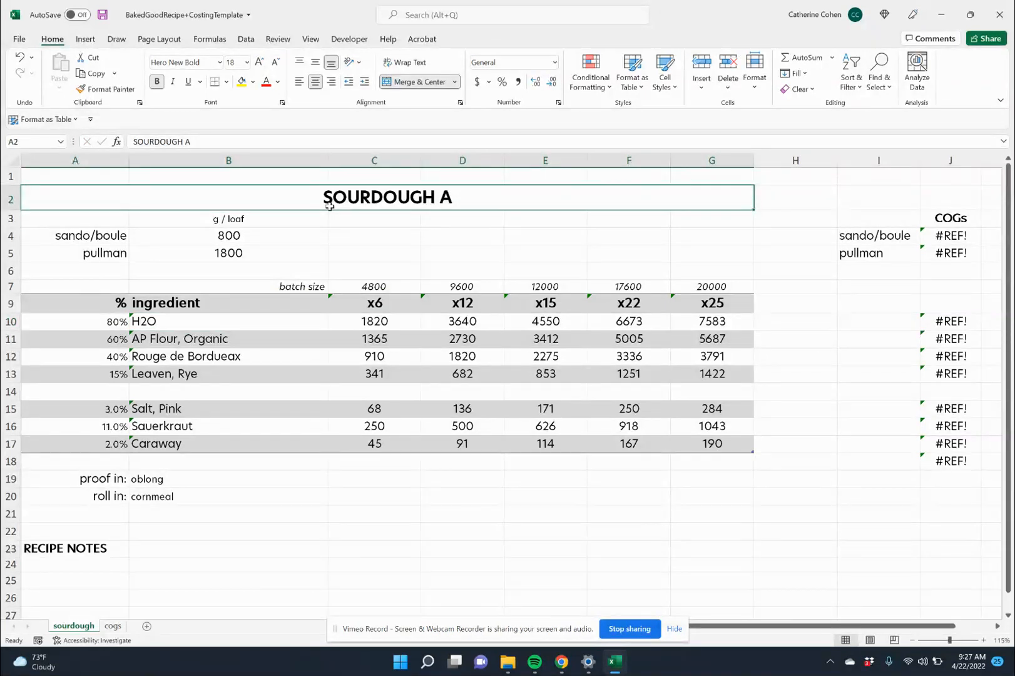
- Set the sando/boule weight to 1000 g per loaf
{"action": "left_click", "coordinate": [311, 240]}
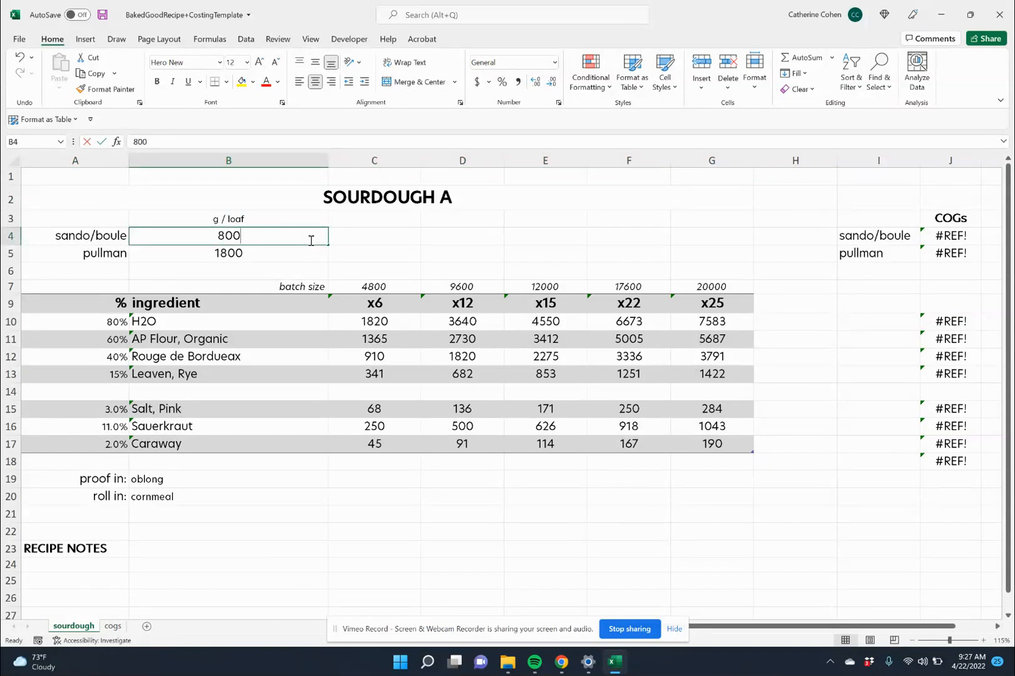
{"action": "type", "text": "1000"}
{"action": "key", "text": "Return"}
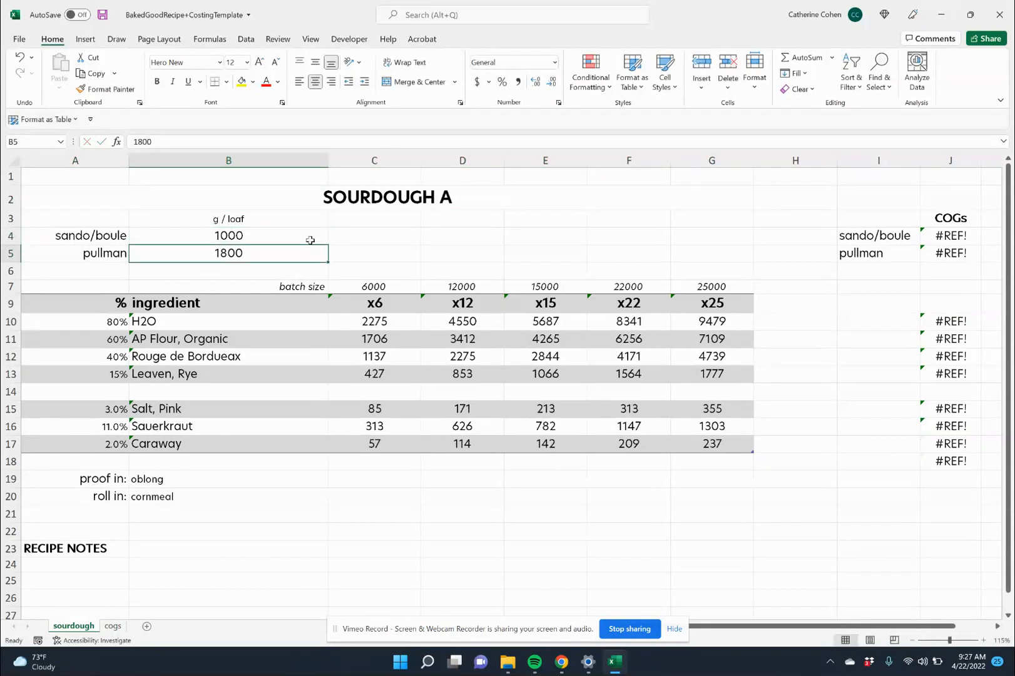
{"action": "left_click", "coordinate": [310, 241]}
{"action": "key", "text": "Down"}
{"action": "left_click", "coordinate": [311, 241]}
{"action": "key", "text": "Down"}
{"action": "left_click", "coordinate": [346, 297]}
{"action": "left_click", "coordinate": [292, 327]}
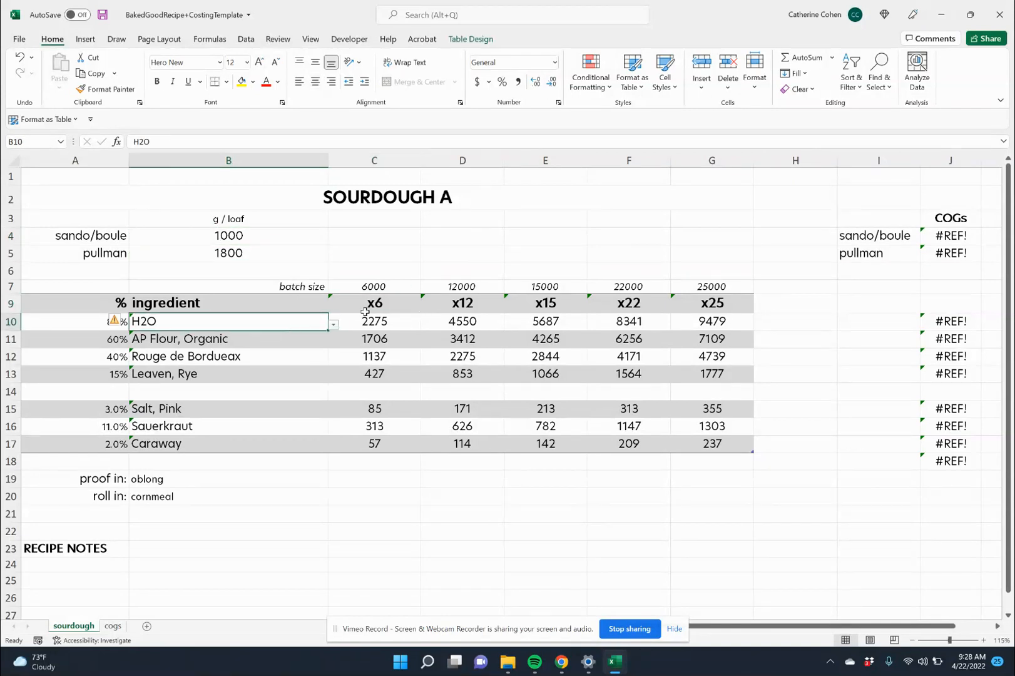
{"action": "left_click", "coordinate": [366, 311]}
{"action": "left_click", "coordinate": [267, 333]}
{"action": "left_click", "coordinate": [261, 317]}
{"action": "left_click", "coordinate": [112, 321]}
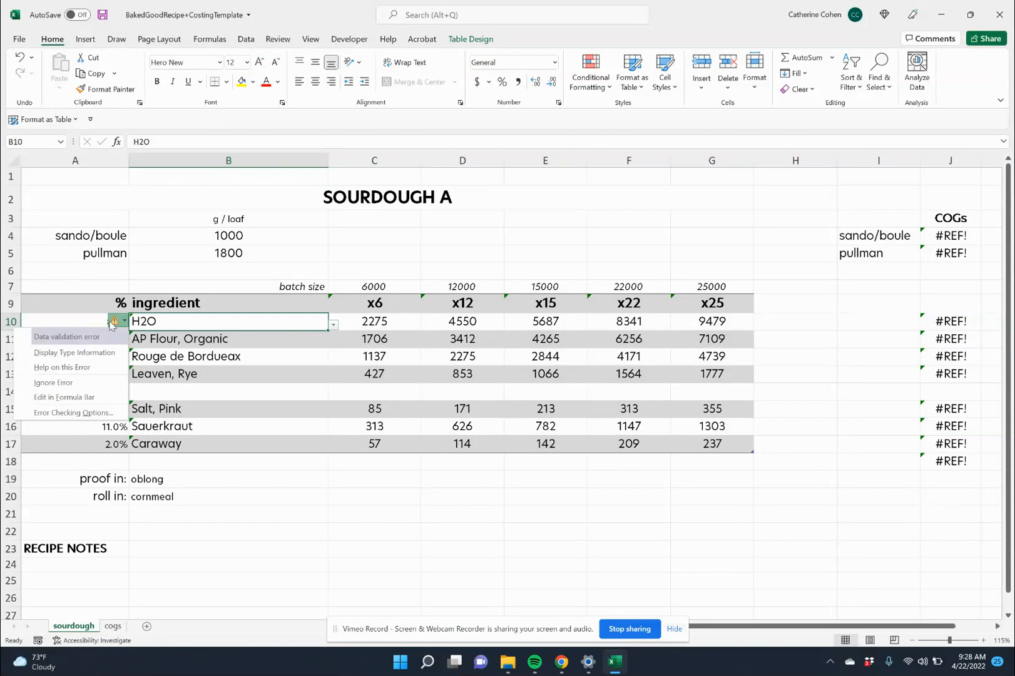
{"action": "left_click", "coordinate": [261, 326]}
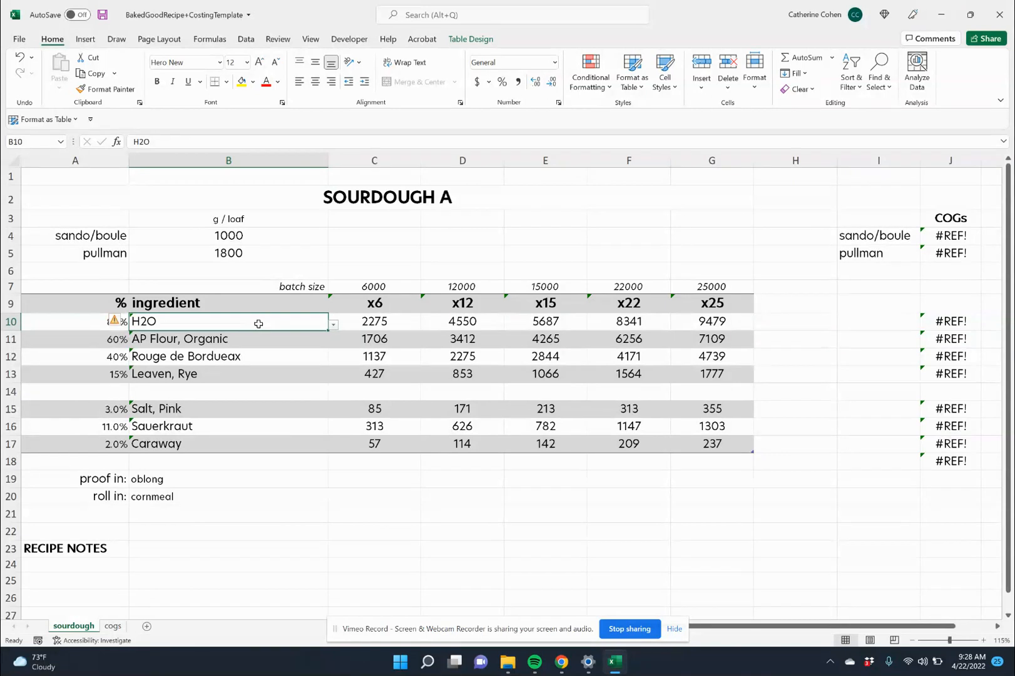
- Unhide row 8 between the batch size row and the ingredient header row
{"action": "left_click", "coordinate": [7, 287]}
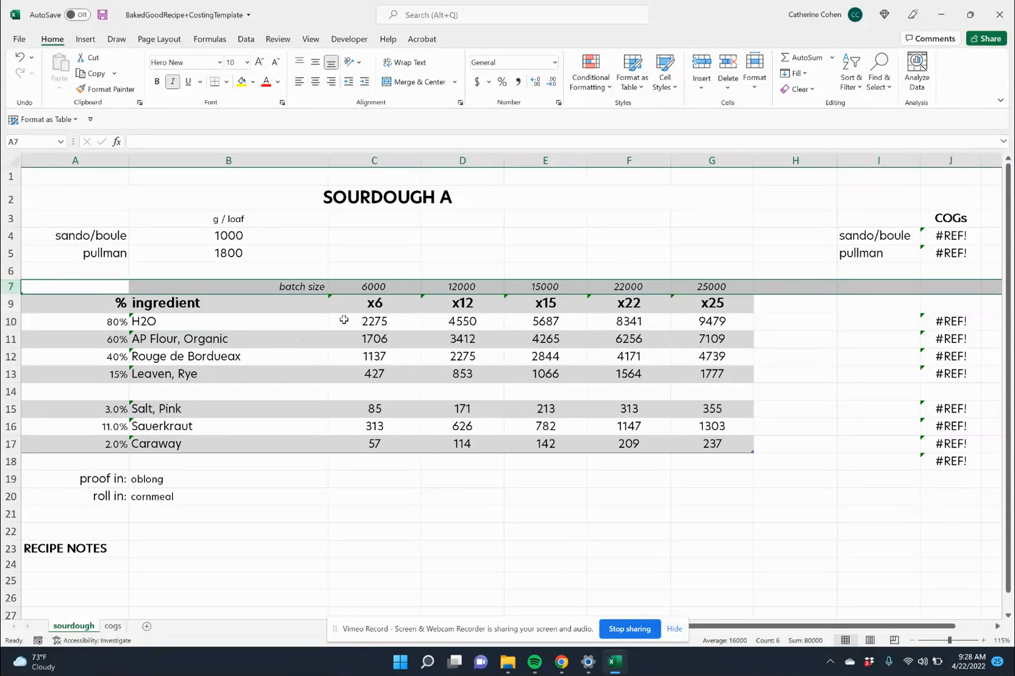
{"action": "left_click", "coordinate": [21, 306]}
{"action": "left_click_drag", "start_coordinate": [18, 311], "coordinate": [18, 308]}
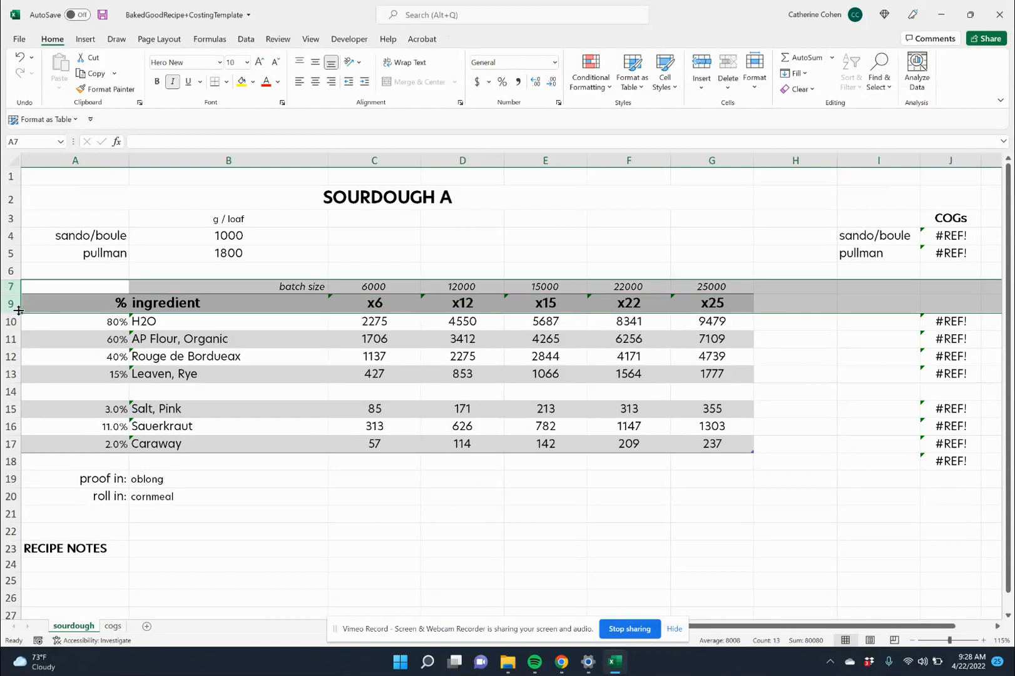
{"action": "right_click", "coordinate": [18, 308]}
{"action": "left_click", "coordinate": [72, 521]}
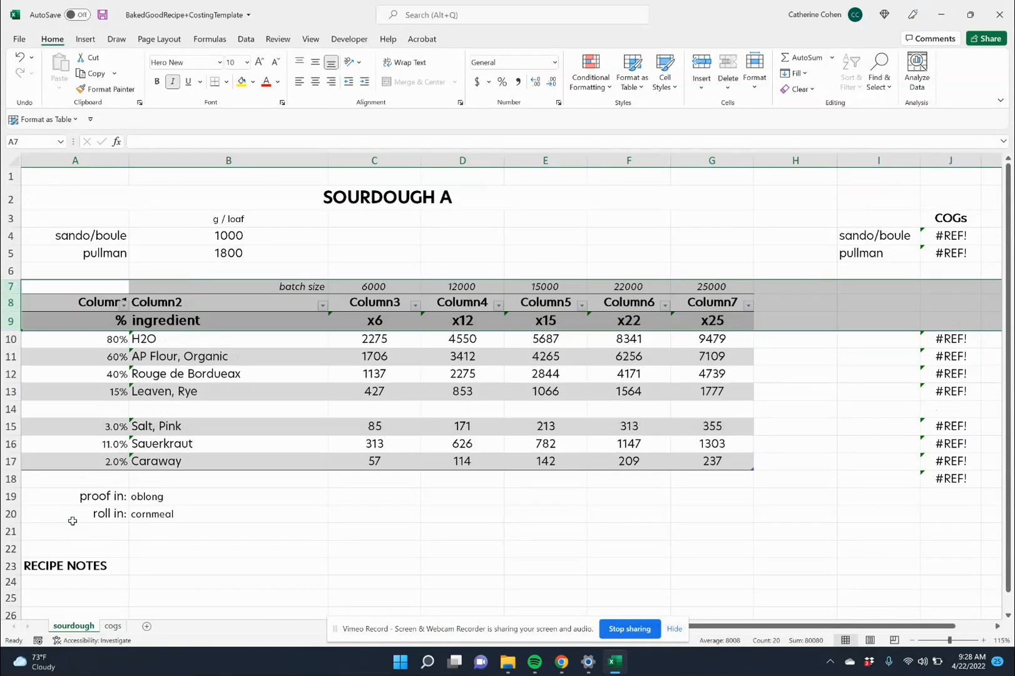
- Hide row 8, which holds the generic table column names
{"action": "left_click", "coordinate": [12, 303]}
{"action": "right_click", "coordinate": [16, 304]}
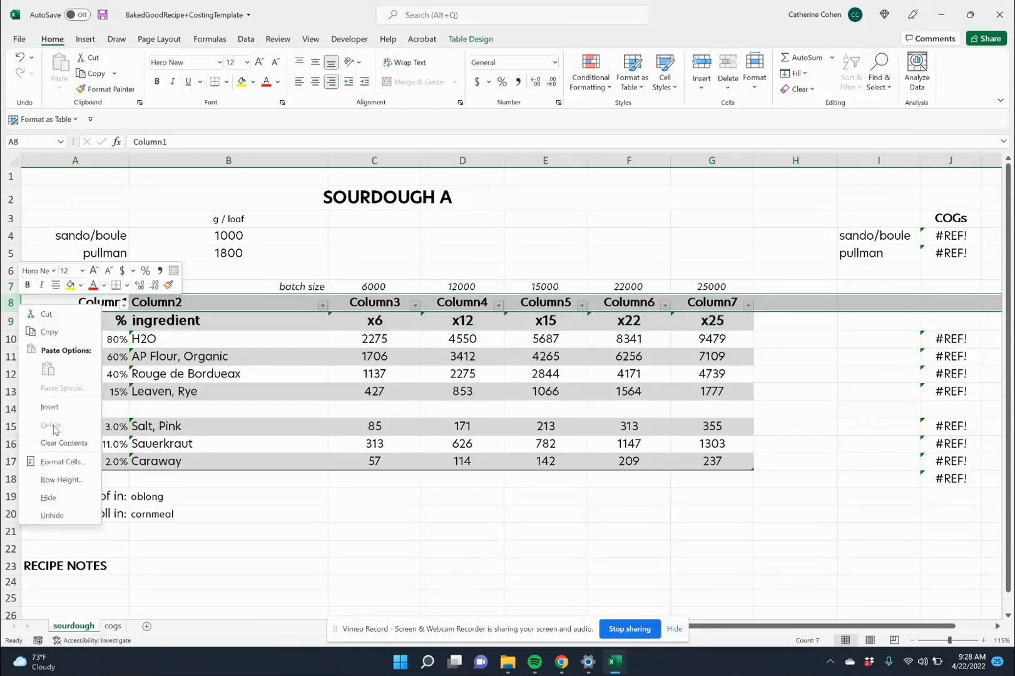
{"action": "left_click", "coordinate": [89, 500]}
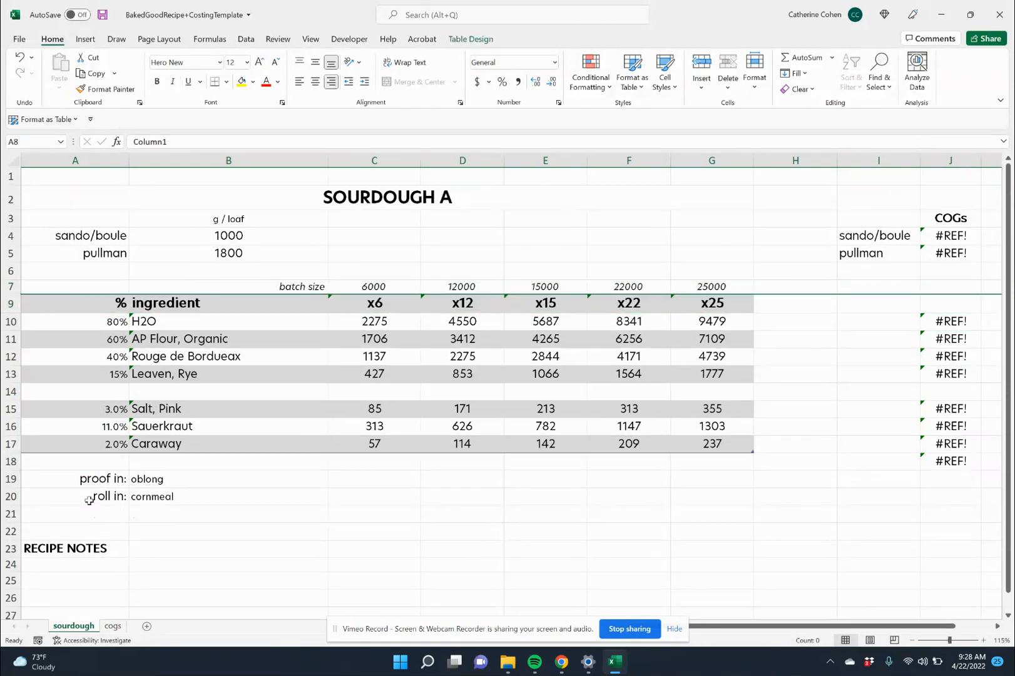
- Examine the batch multiplier cells in the ingredient header row, from column C to column G
{"action": "left_click", "coordinate": [224, 311]}
{"action": "left_click", "coordinate": [348, 312]}
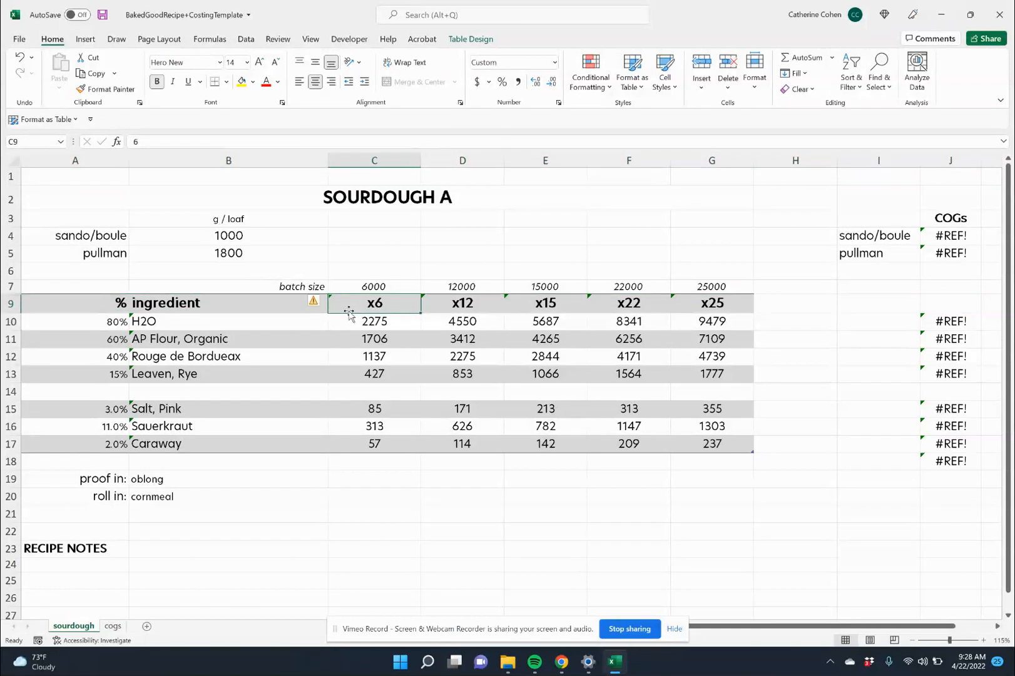
{"action": "key", "text": "Right"}
{"action": "key", "text": "Right"}
{"action": "key", "text": "Right"}
{"action": "key", "text": "Right"}
{"action": "key", "text": "Left"}
{"action": "key", "text": "Left"}
{"action": "key", "text": "Left"}
{"action": "key", "text": "Left"}
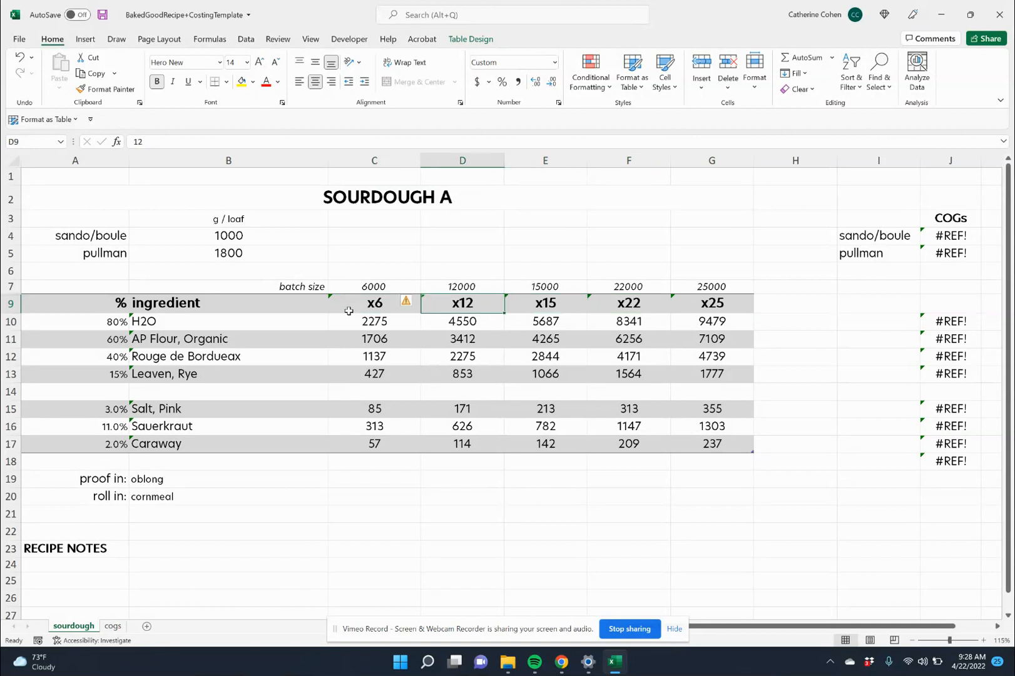
{"action": "key", "text": "Right"}
{"action": "key", "text": "Right"}
{"action": "key", "text": "Right"}
{"action": "key", "text": "Right"}
{"action": "key", "text": "Left"}
{"action": "key", "text": "Left"}
{"action": "key", "text": "Left"}
{"action": "key", "text": "Left"}
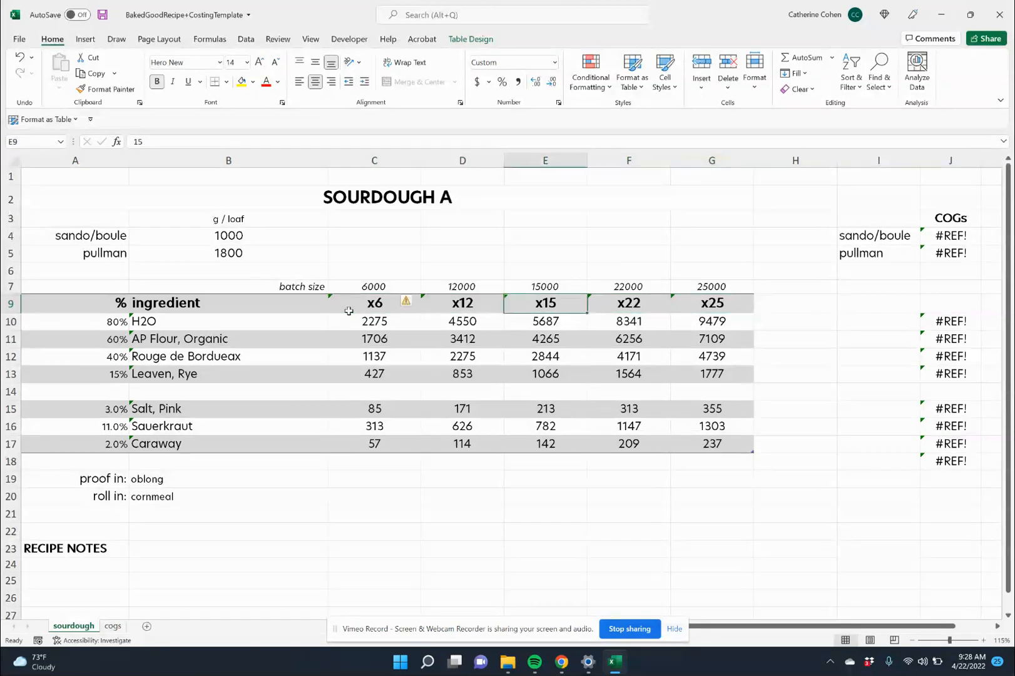
- Set the batch multipliers in columns C to F to 2, 4, 12 and 20
{"action": "type", "text": "2"}
{"action": "key", "text": "Right"}
{"action": "type", "text": "4"}
{"action": "key", "text": "Right"}
{"action": "type", "text": "12"}
{"action": "key", "text": "Right"}
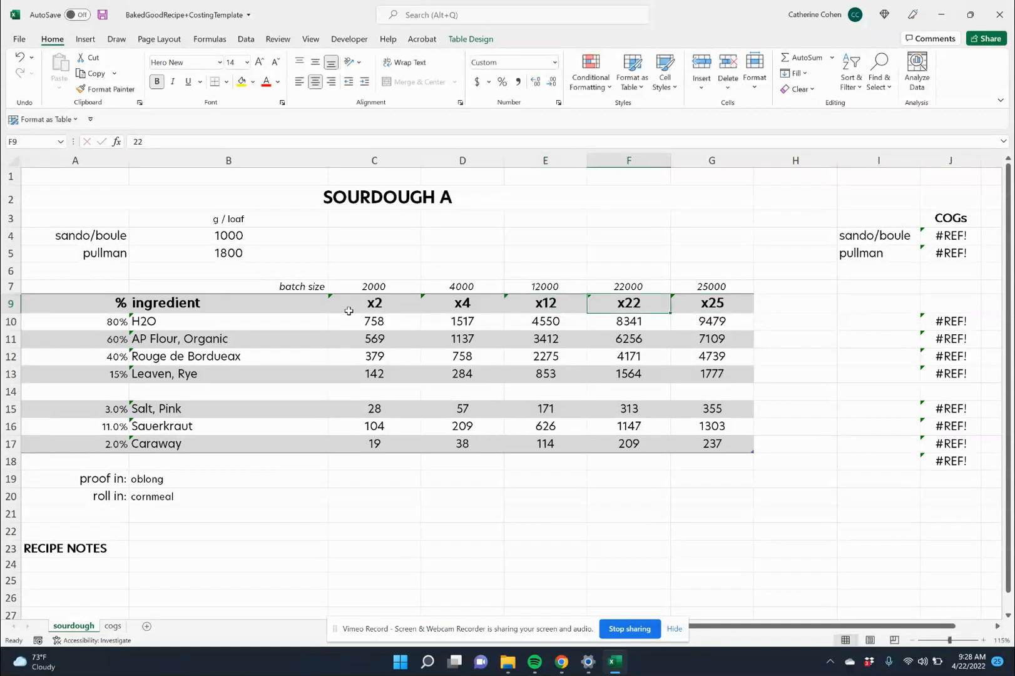
{"action": "type", "text": "20"}
{"action": "key", "text": "Right"}
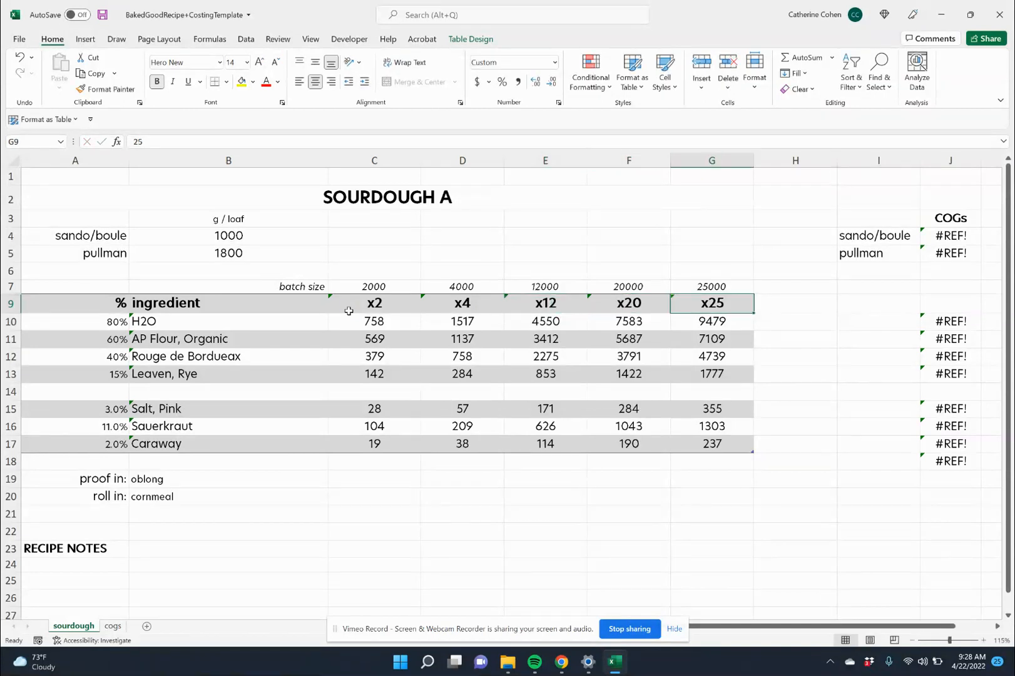
- Examine how the x2 and x4 batch sizes are calculated from their multipliers and the sando/boule loaf weight
{"action": "scroll", "coordinate": [353, 307], "scroll_direction": "right", "scroll_amount": 2}
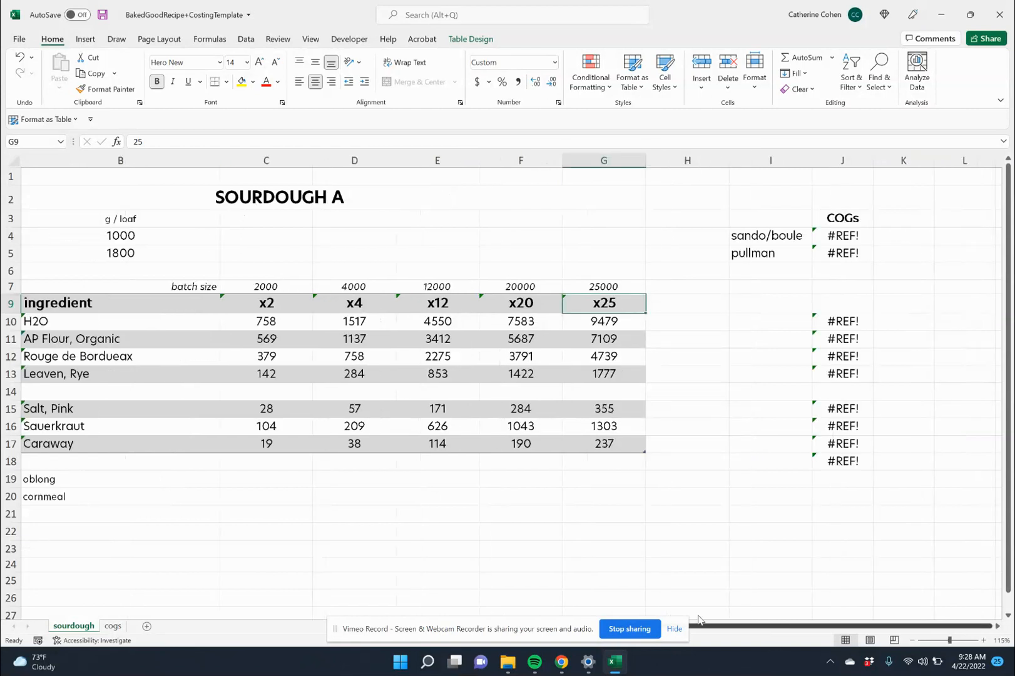
{"action": "scroll", "coordinate": [371, 347], "scroll_direction": "left", "scroll_amount": 2}
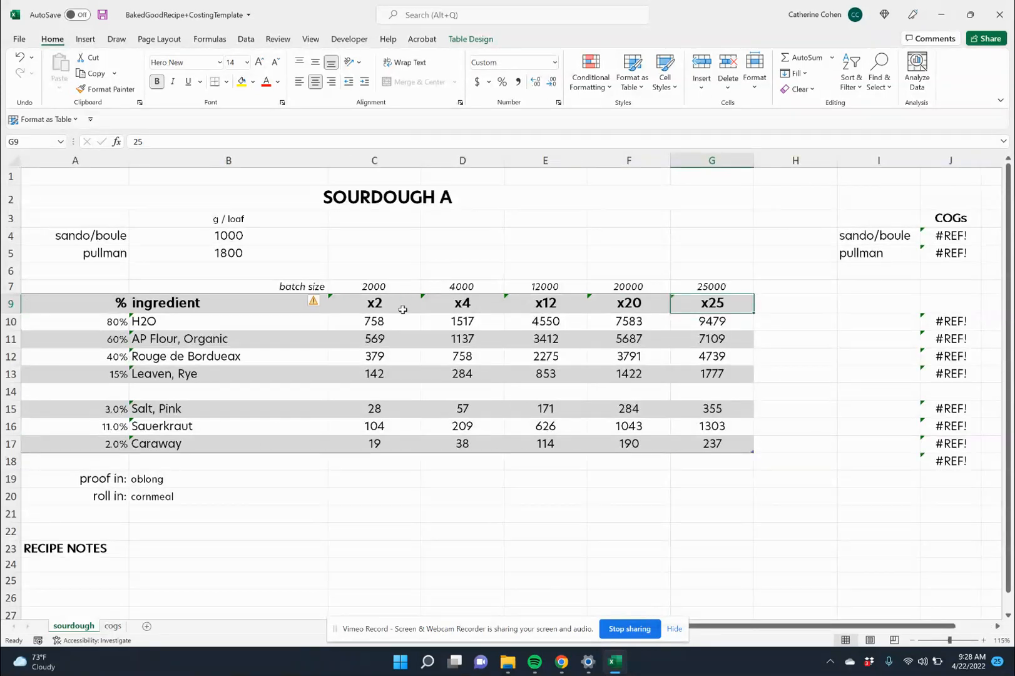
{"action": "left_click", "coordinate": [397, 307]}
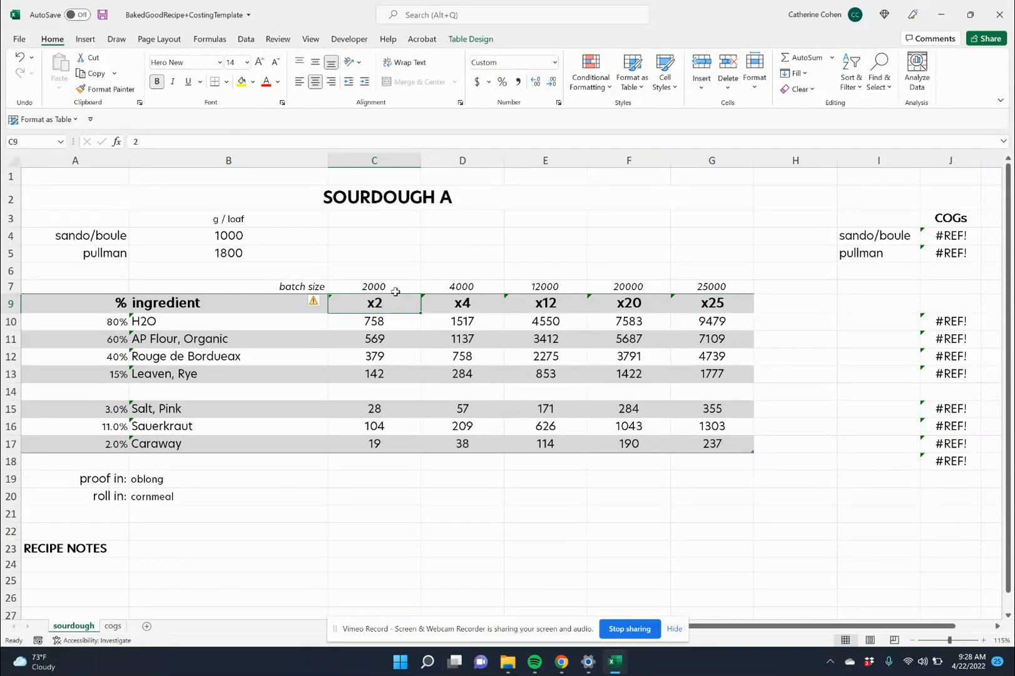
{"action": "left_click", "coordinate": [398, 288]}
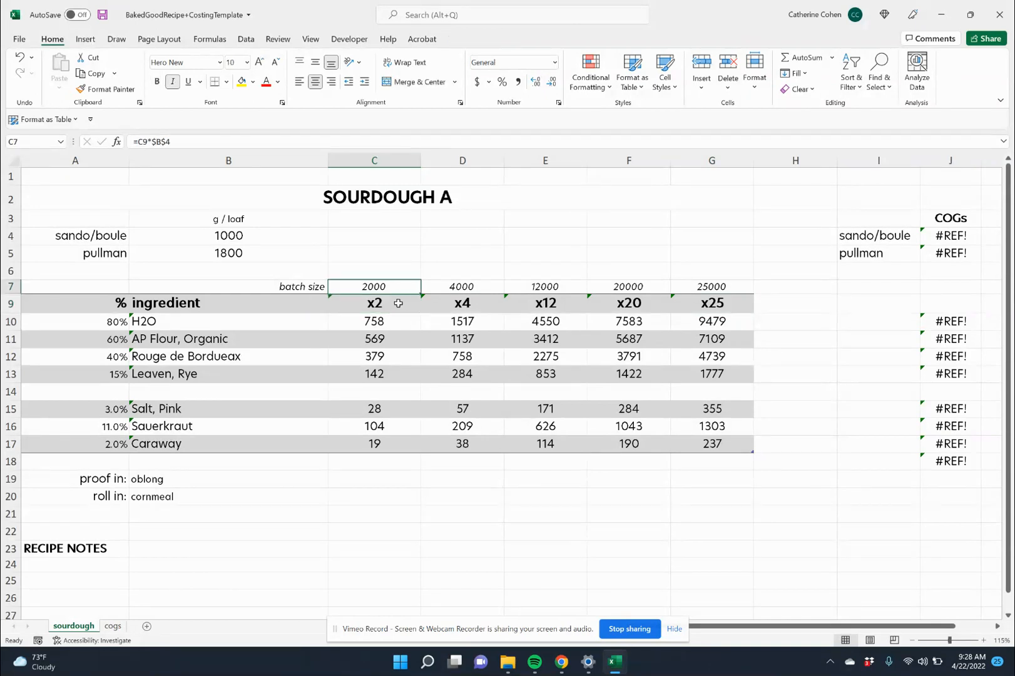
{"action": "left_click", "coordinate": [398, 303]}
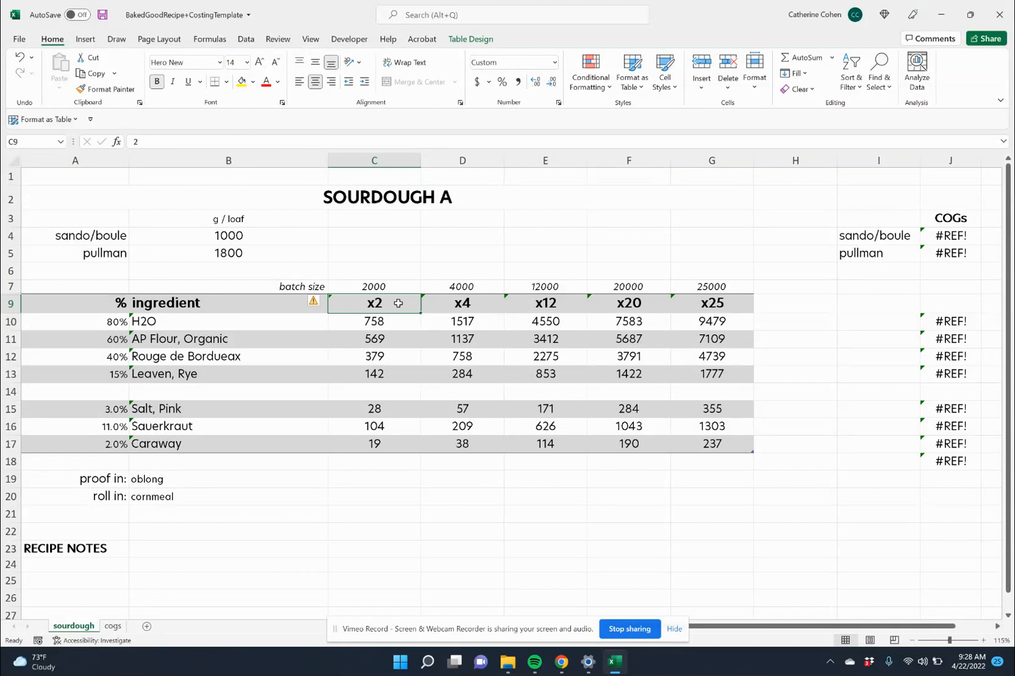
{"action": "left_click", "coordinate": [244, 241]}
{"action": "left_click", "coordinate": [410, 290]}
{"action": "left_click", "coordinate": [452, 307]}
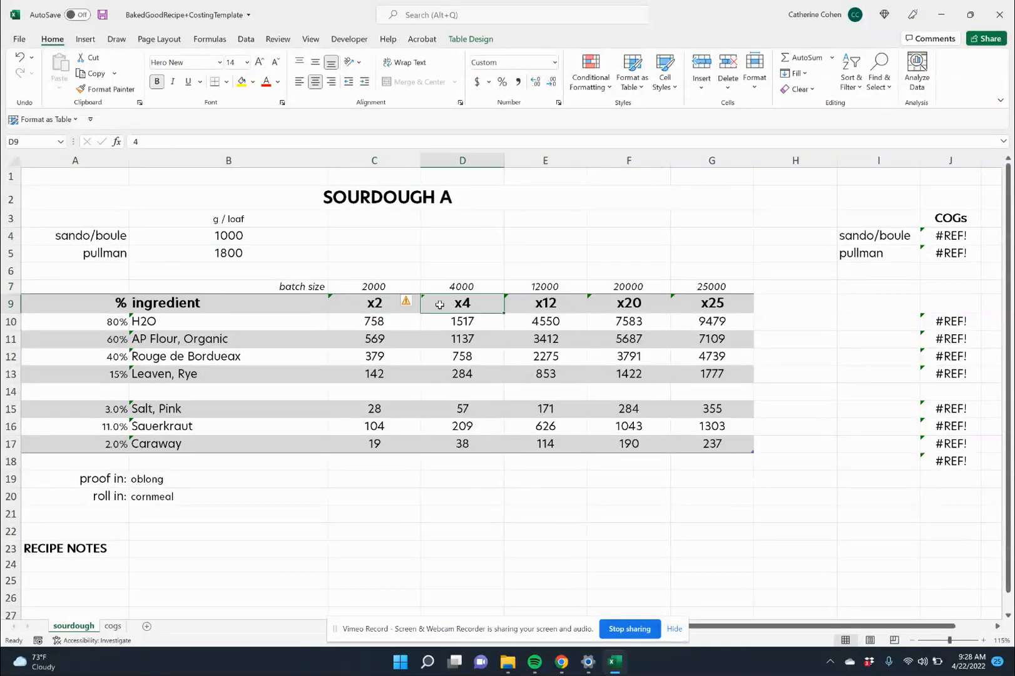
{"action": "left_click", "coordinate": [231, 232]}
{"action": "left_click", "coordinate": [430, 282]}
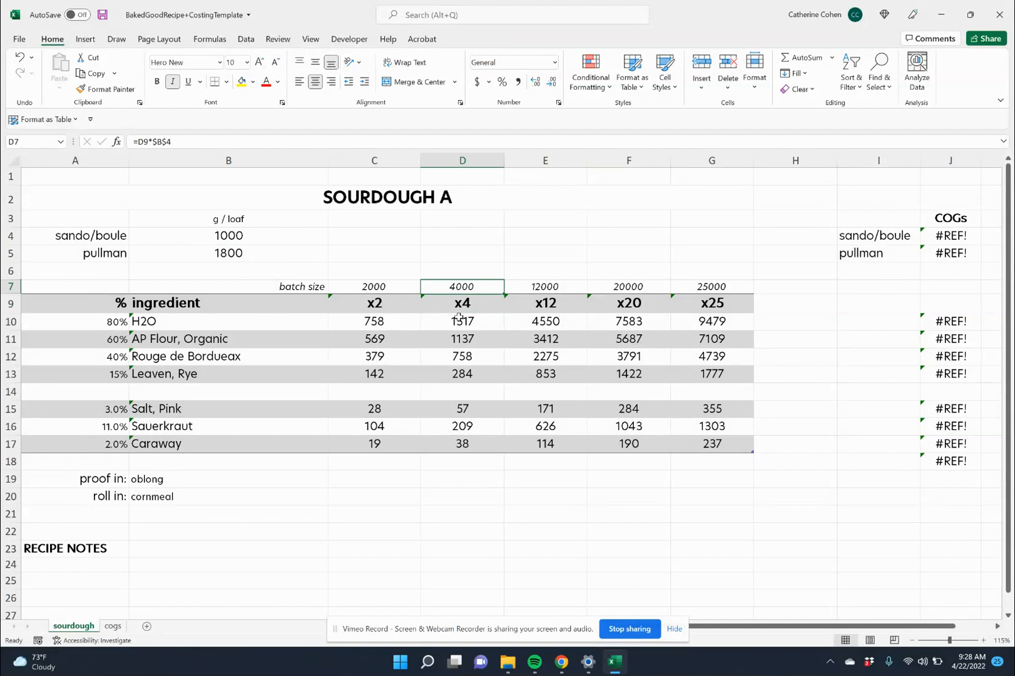
- Set the sando/boule weight to 850 g per loaf and check the x2 batch size
{"action": "left_click", "coordinate": [292, 234]}
{"action": "type", "text": "850"}
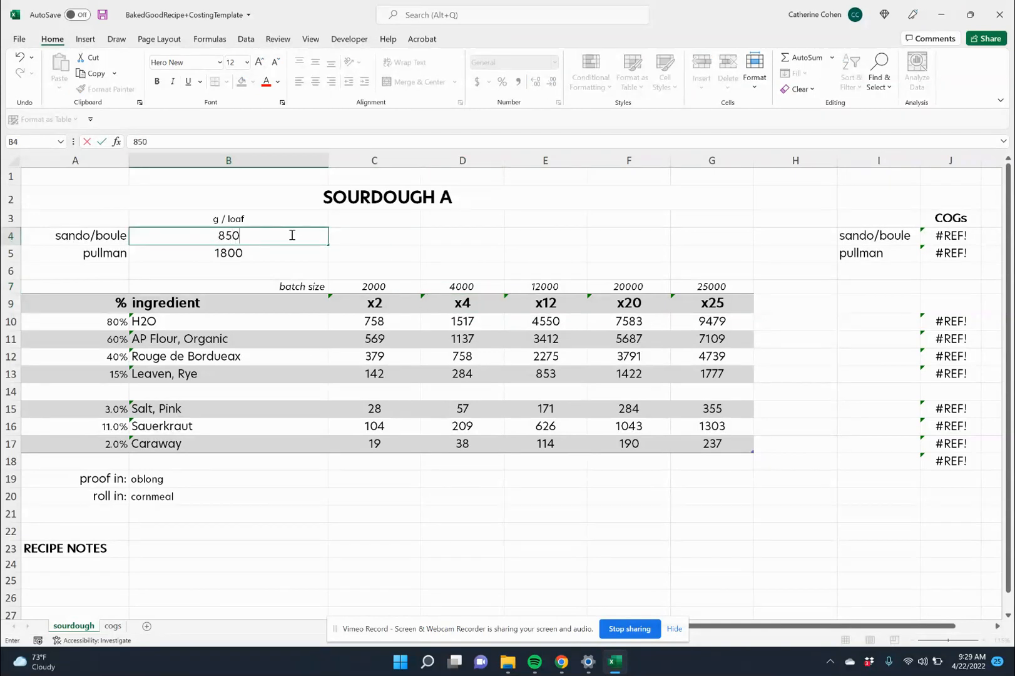
{"action": "key", "text": "Return"}
{"action": "left_click", "coordinate": [371, 285]}
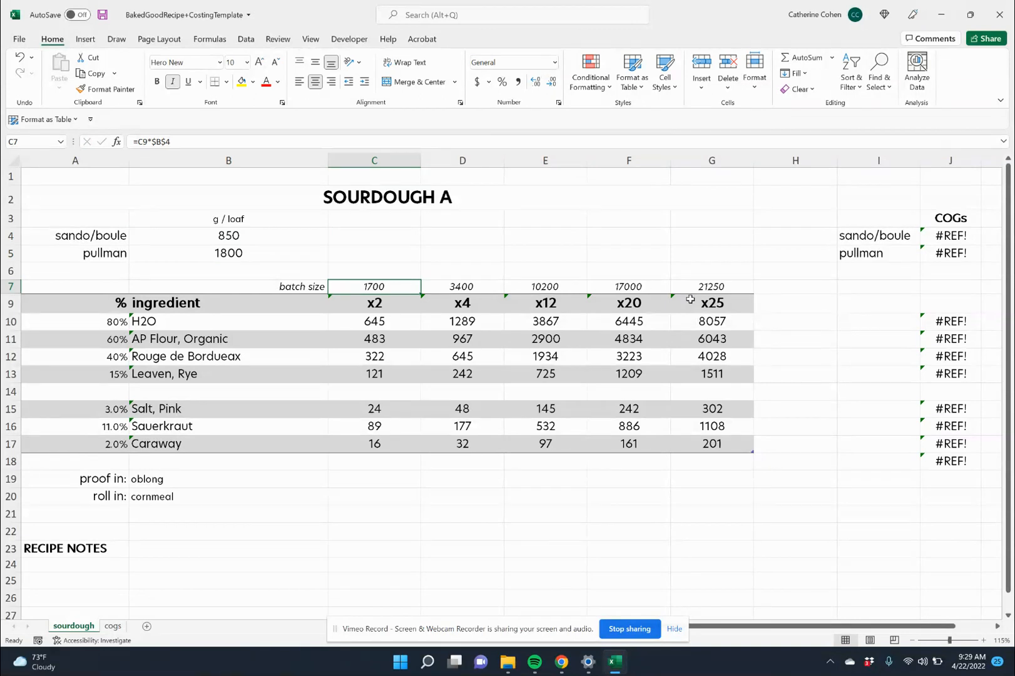
- Return the sando/boule weight to 1000 g per loaf and select the H2O ingredient cell
{"action": "left_click", "coordinate": [234, 235]}
{"action": "type", "text": "1000"}
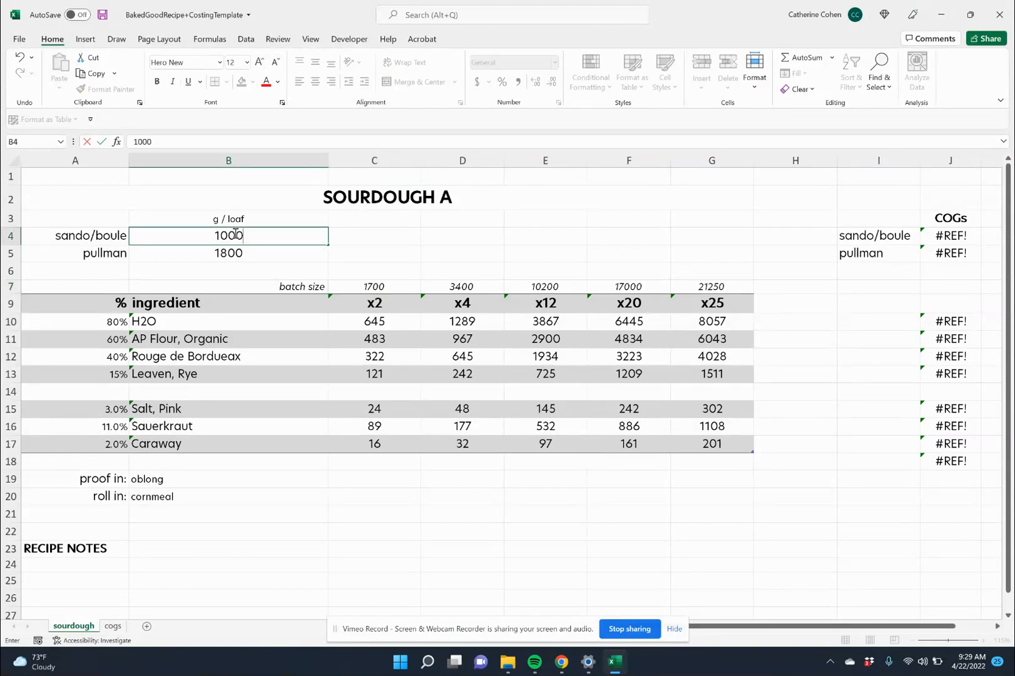
{"action": "key", "text": "Return"}
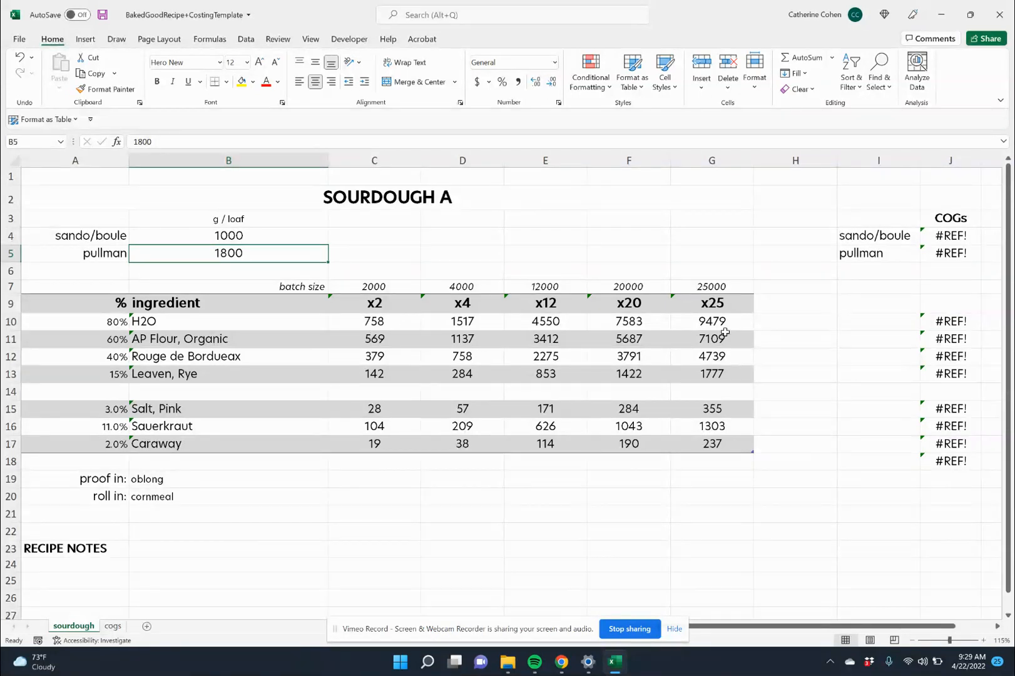
{"action": "left_click", "coordinate": [292, 317]}
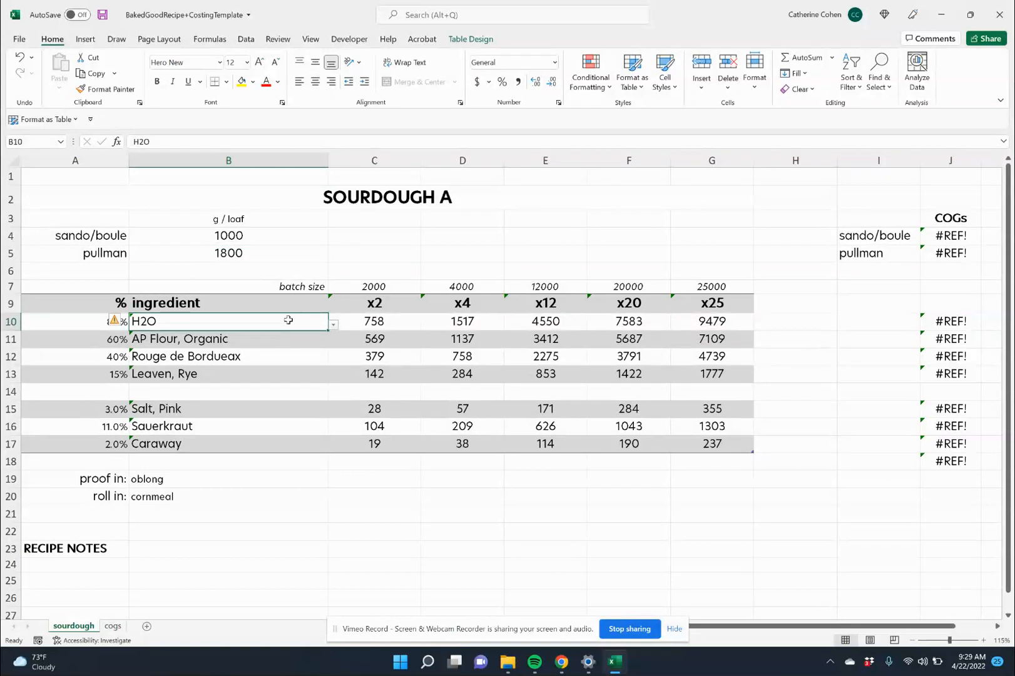
- Preview the other open workbooks, including ProductCOGs and Sourdough, and return to the BakedGoodRecipe+CostingTemplate workbook
{"action": "mouse_move", "coordinate": [625, 656]}
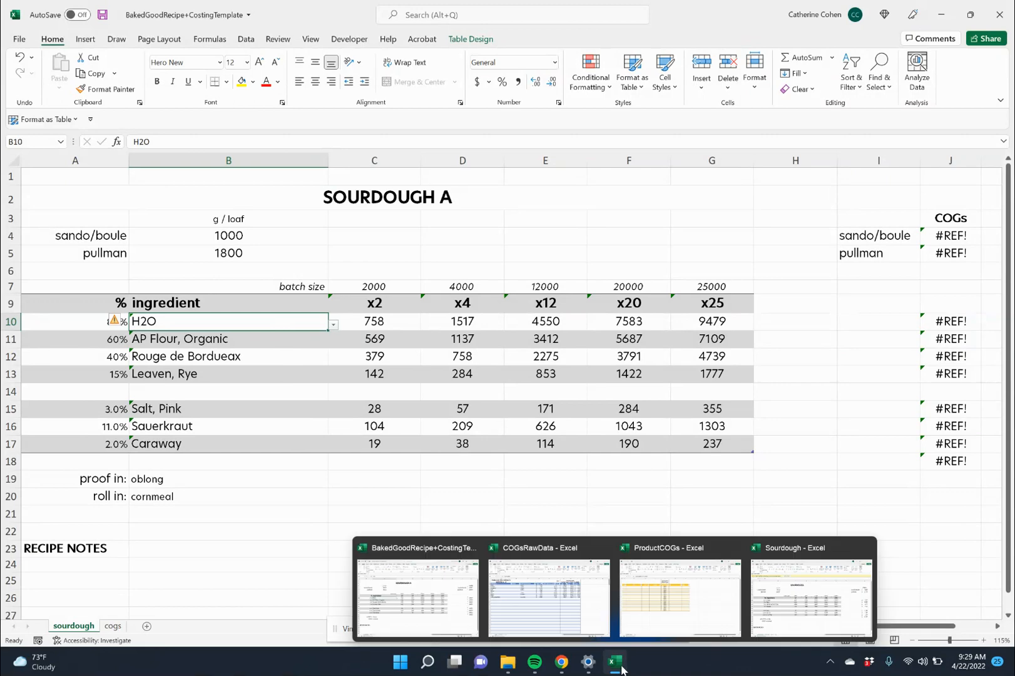
{"action": "mouse_move", "coordinate": [495, 602]}
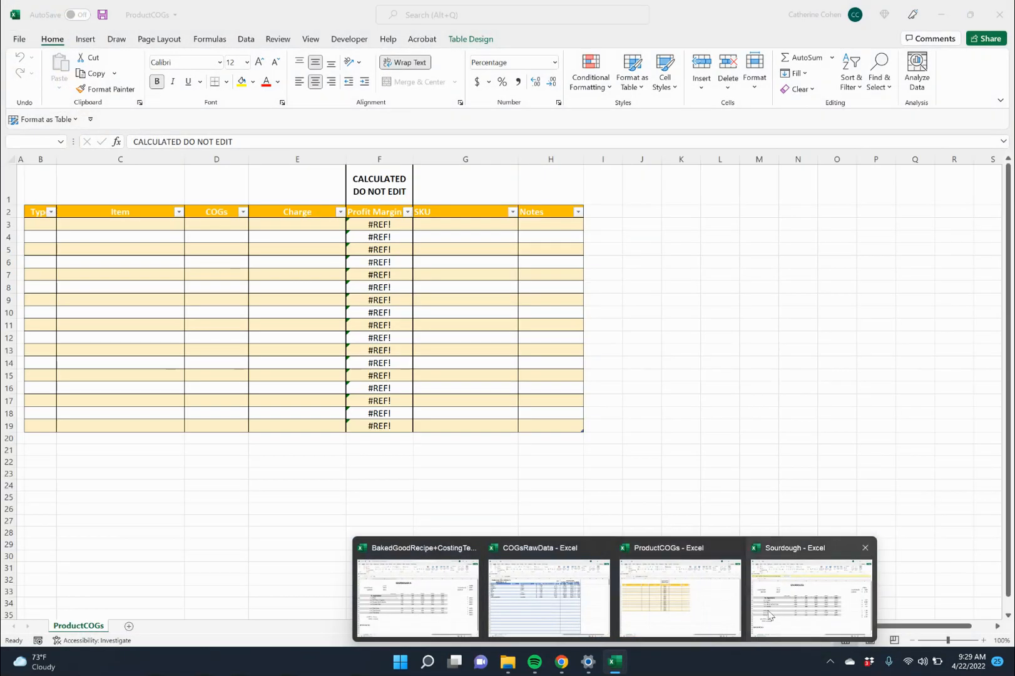
{"action": "mouse_move", "coordinate": [792, 614]}
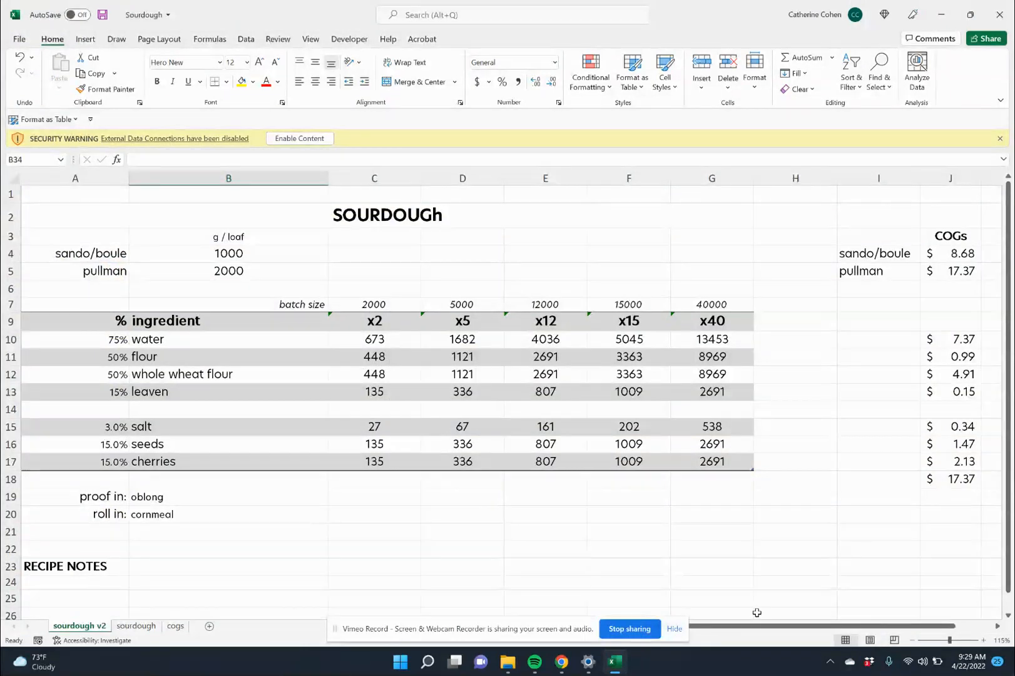
{"action": "mouse_move", "coordinate": [613, 661]}
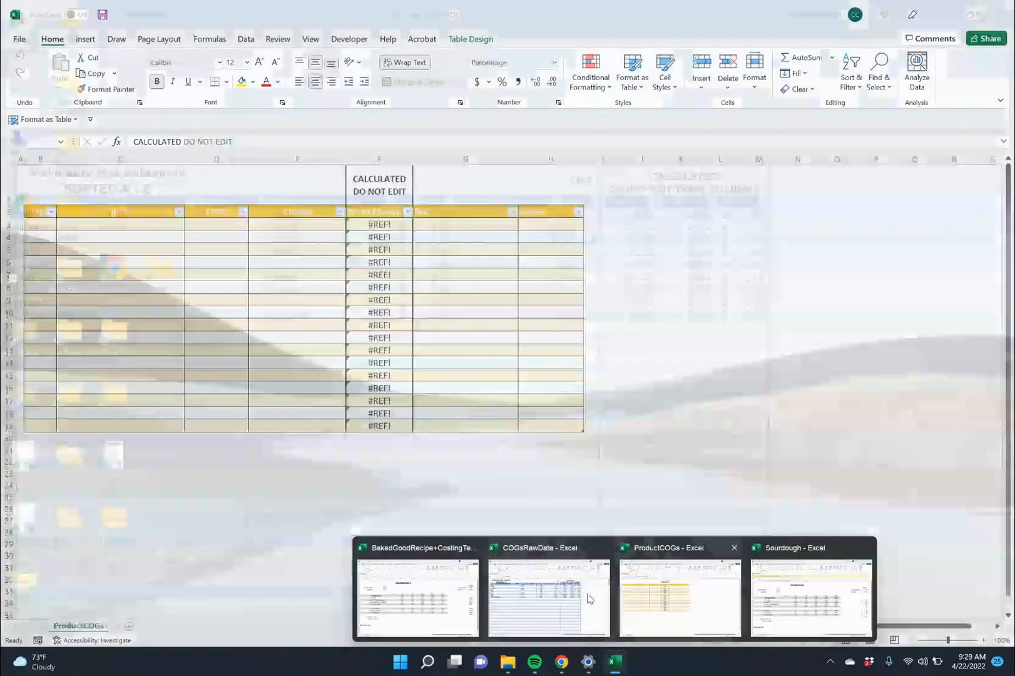
{"action": "left_click", "coordinate": [408, 610]}
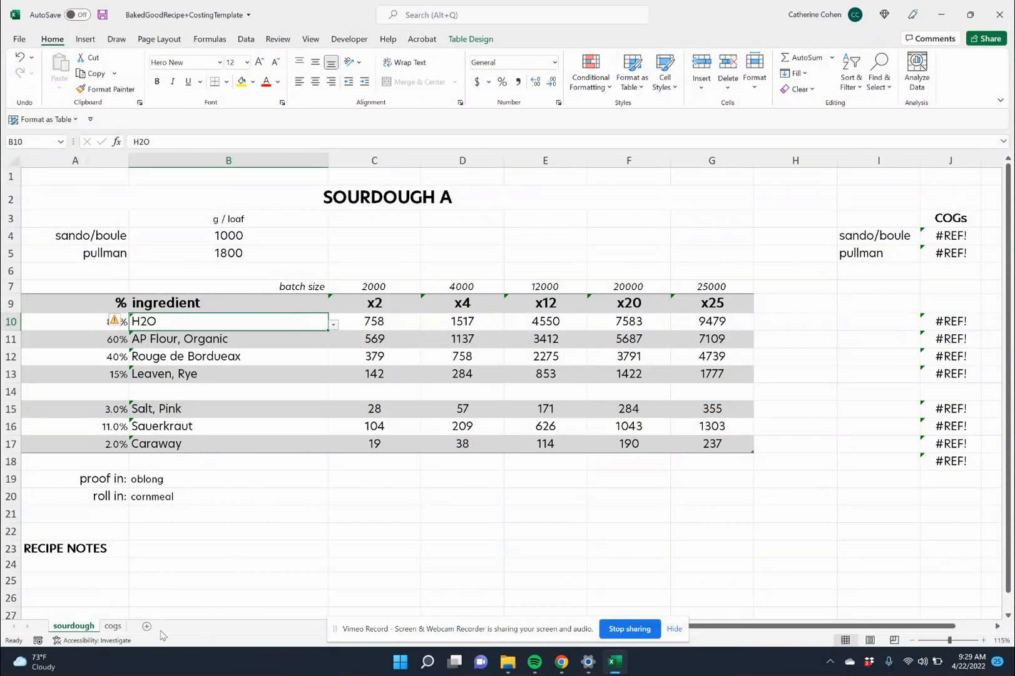
- Open the template's cogs sheet and compare its Ingredient and $ / g columns with the COGsRawData workbook
{"action": "left_click", "coordinate": [112, 626]}
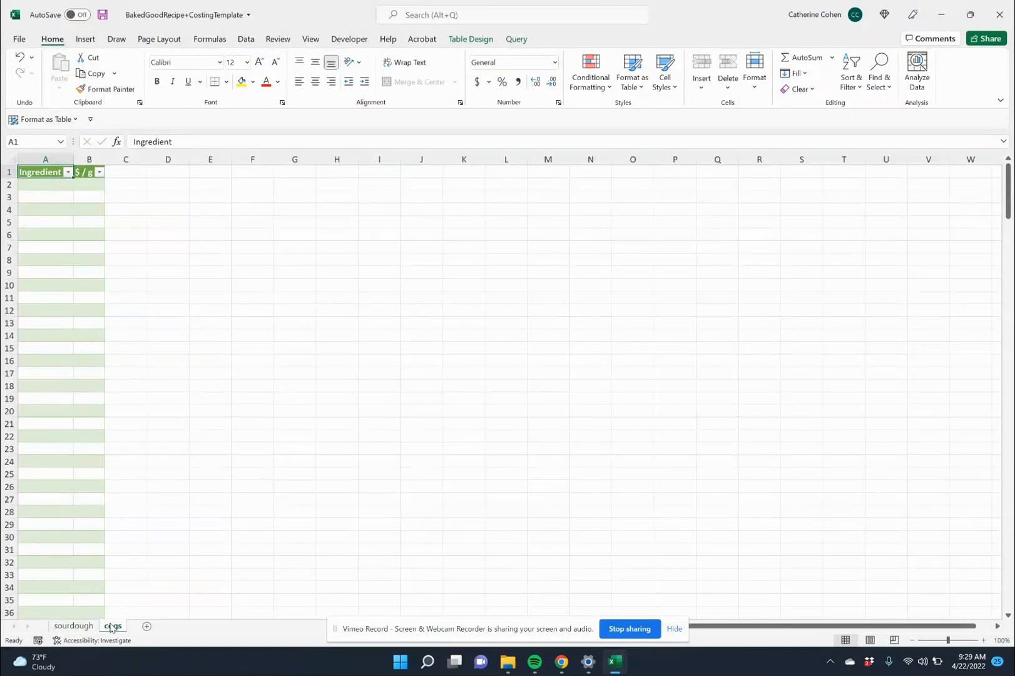
{"action": "left_click_drag", "start_coordinate": [35, 184], "coordinate": [102, 463]}
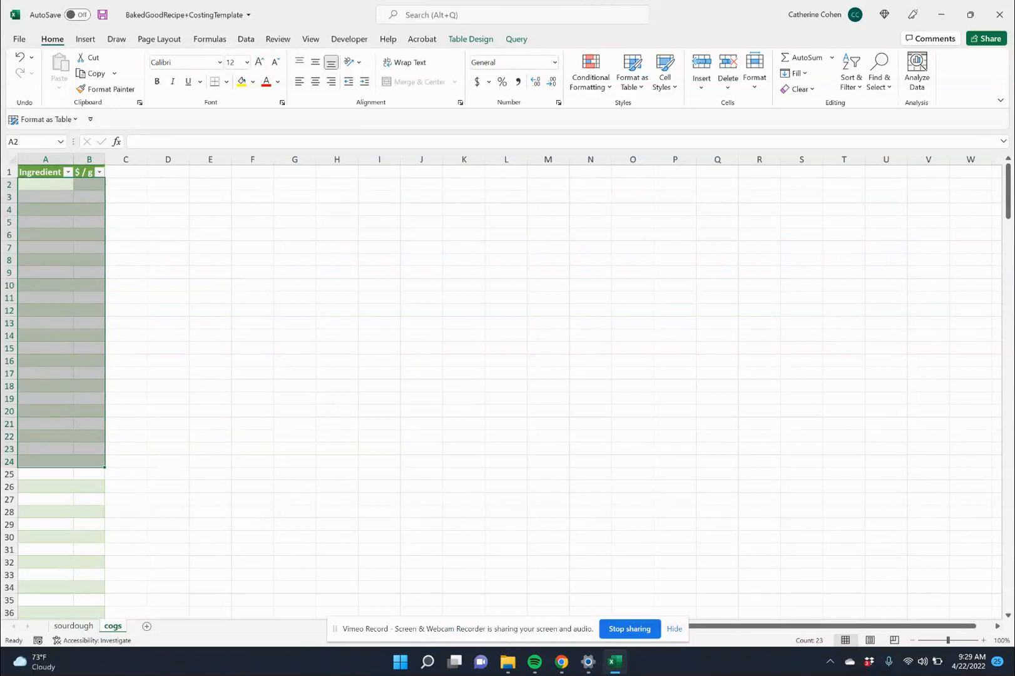
{"action": "mouse_move", "coordinate": [624, 671]}
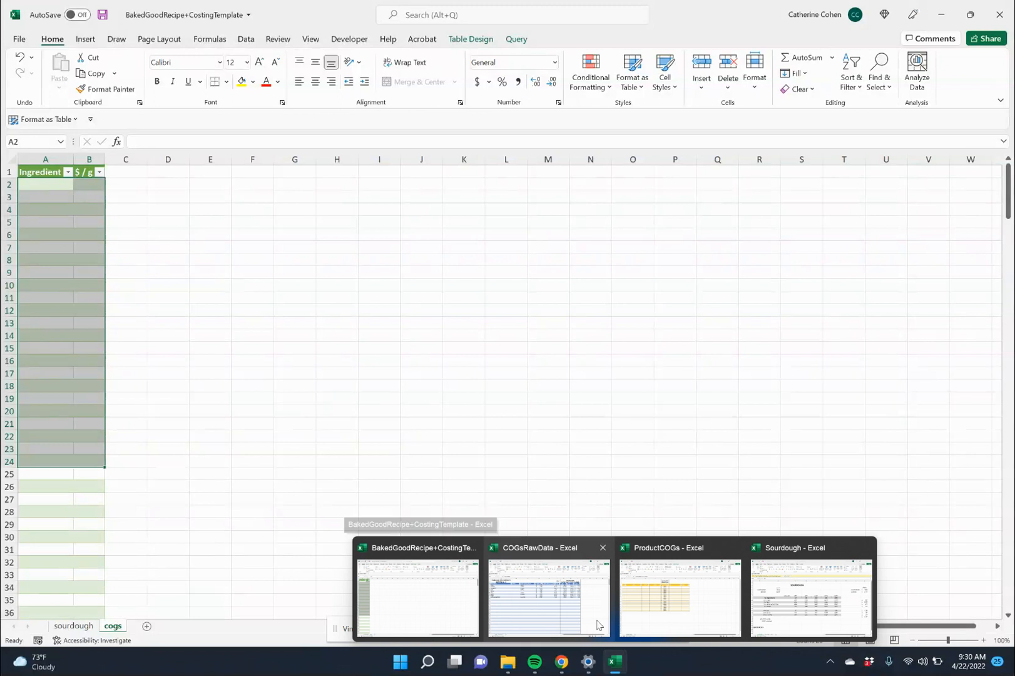
{"action": "mouse_move", "coordinate": [598, 624]}
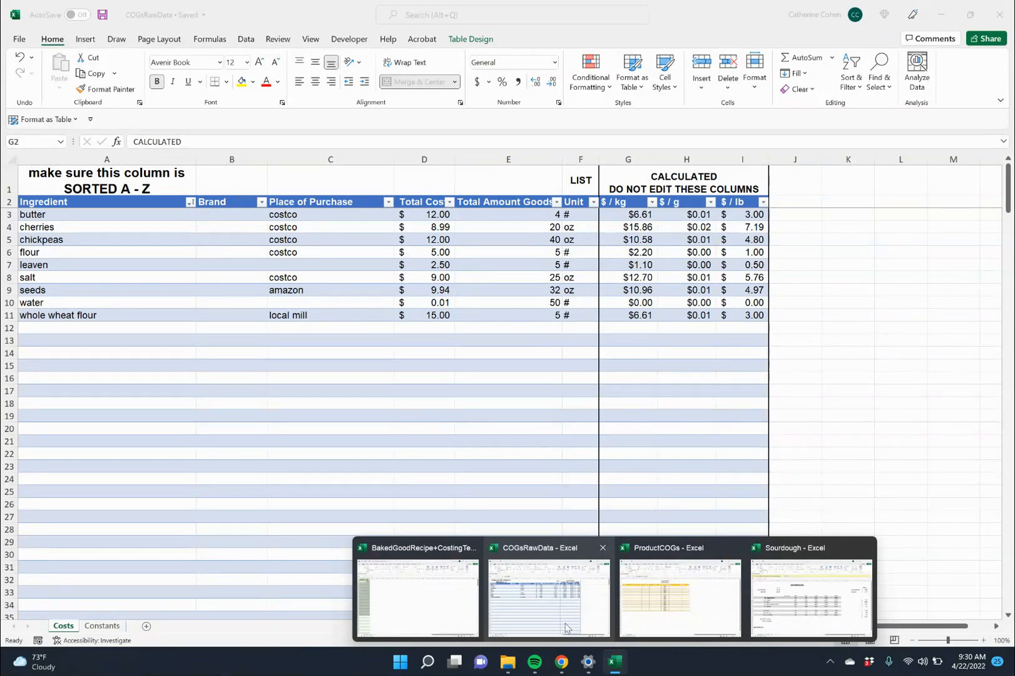
{"action": "left_click", "coordinate": [448, 623]}
- Link cell A2 of the cogs sheet to the butter ingredient name in cell A3 of COGsRawData's Costs sheet
{"action": "left_click", "coordinate": [58, 191]}
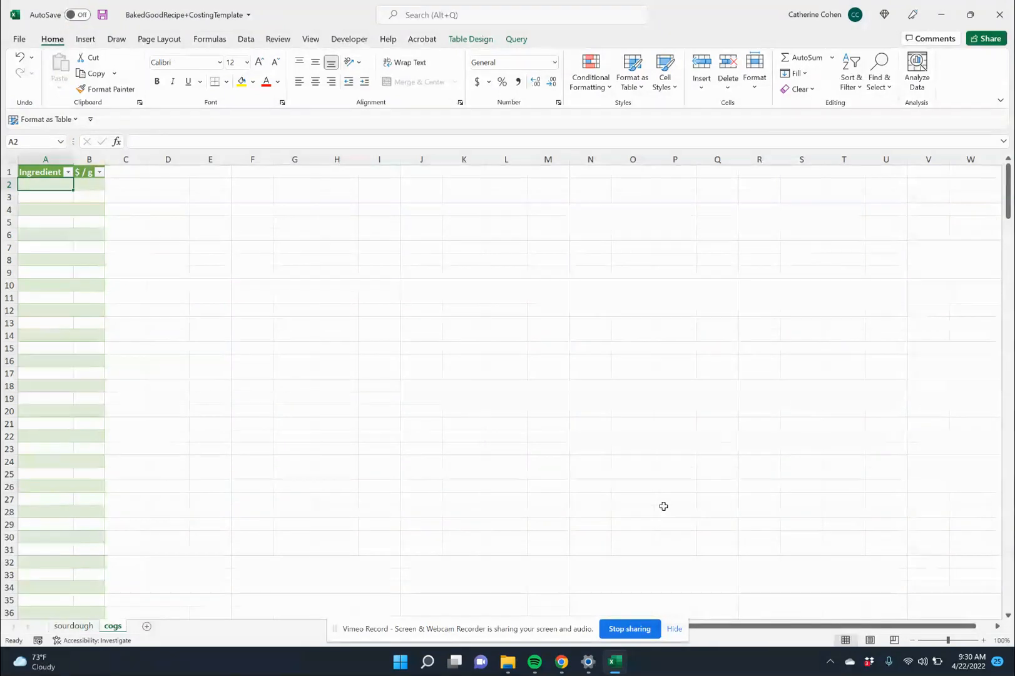
{"action": "type", "text": "="}
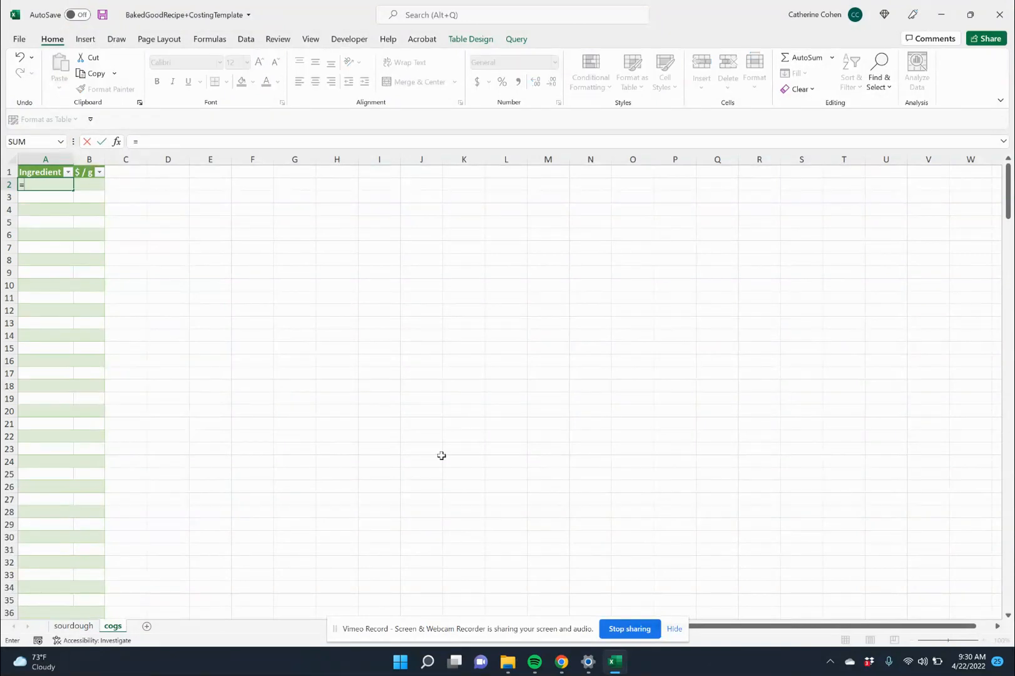
{"action": "mouse_move", "coordinate": [594, 654]}
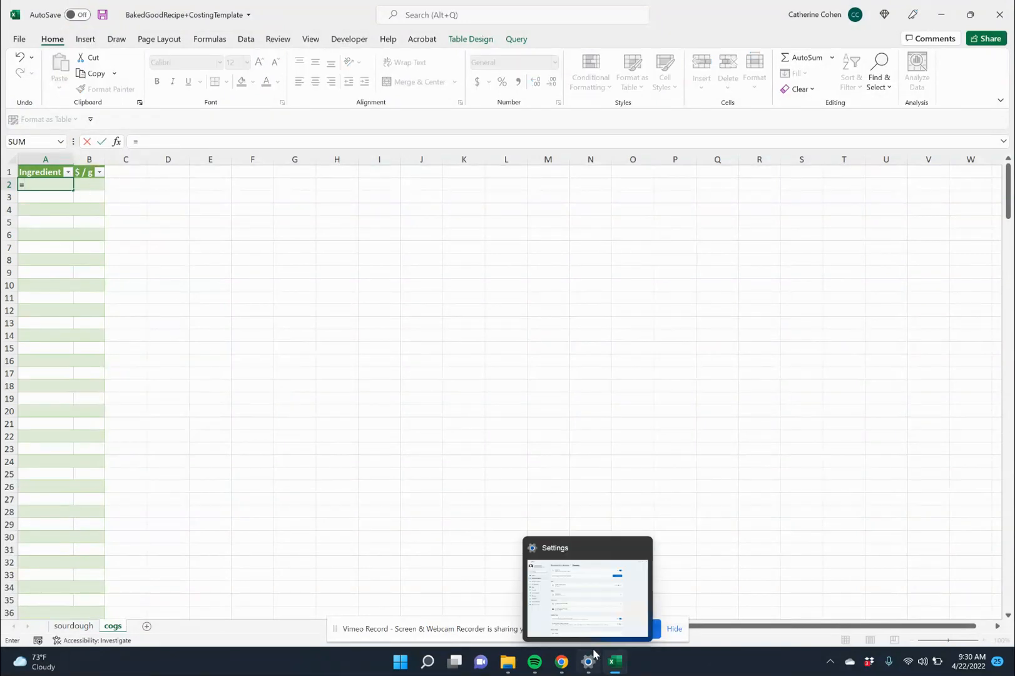
{"action": "left_click", "coordinate": [622, 669]}
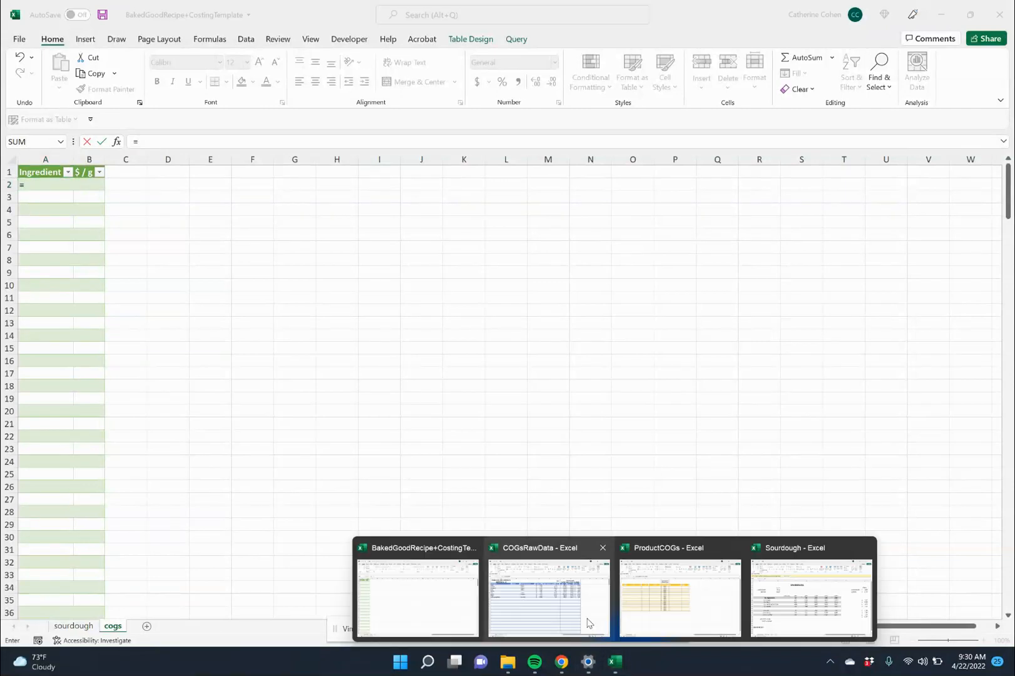
{"action": "left_click", "coordinate": [549, 598]}
{"action": "left_click", "coordinate": [122, 214]}
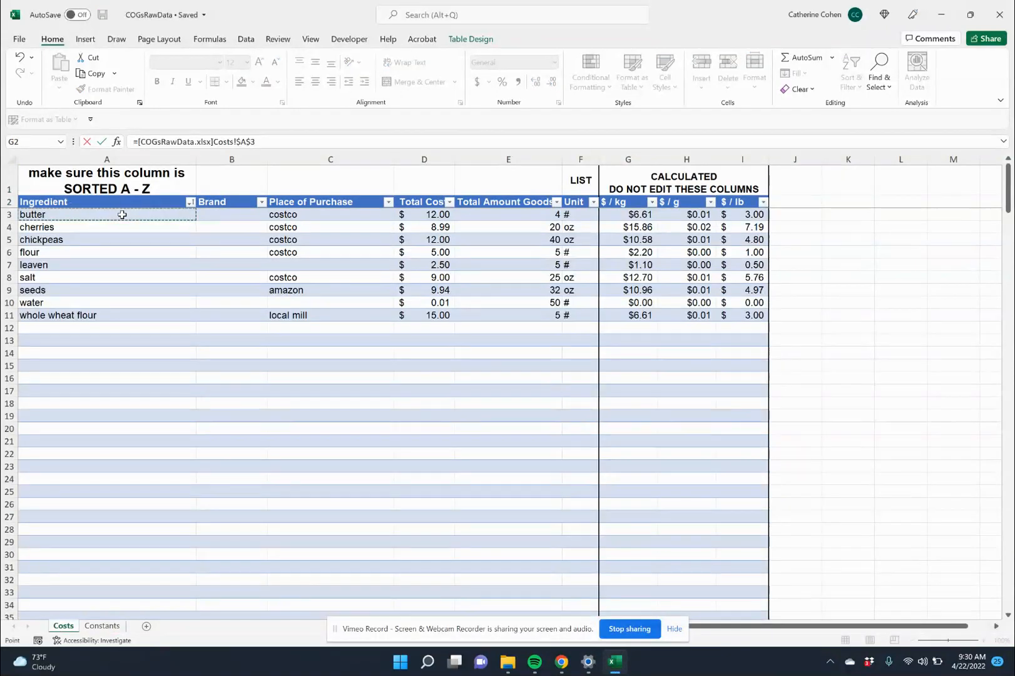
{"action": "key", "text": "Return"}
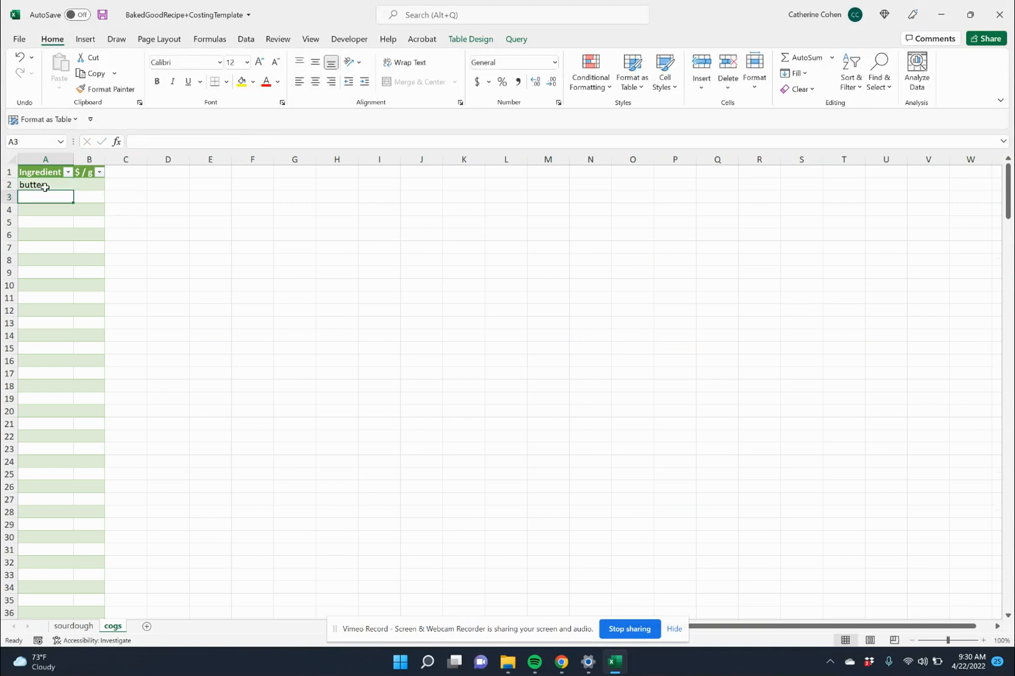
- Link cell B2 of the cogs sheet to butter's $ / g value in cell H3 of COGsRawData's Costs sheet
{"action": "left_click", "coordinate": [85, 184]}
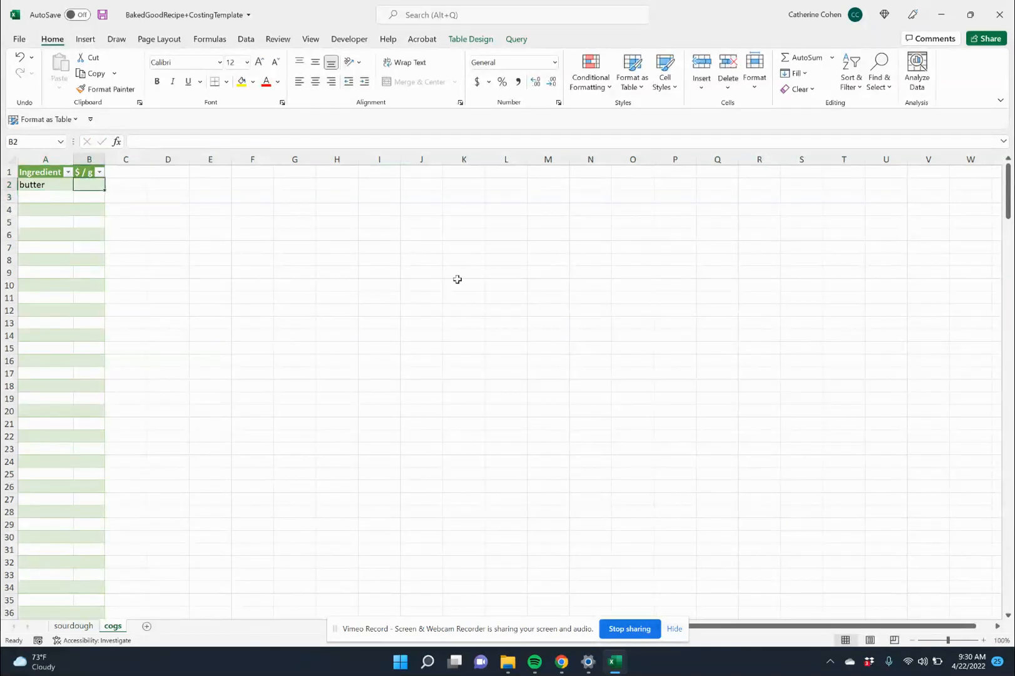
{"action": "type", "text": "="}
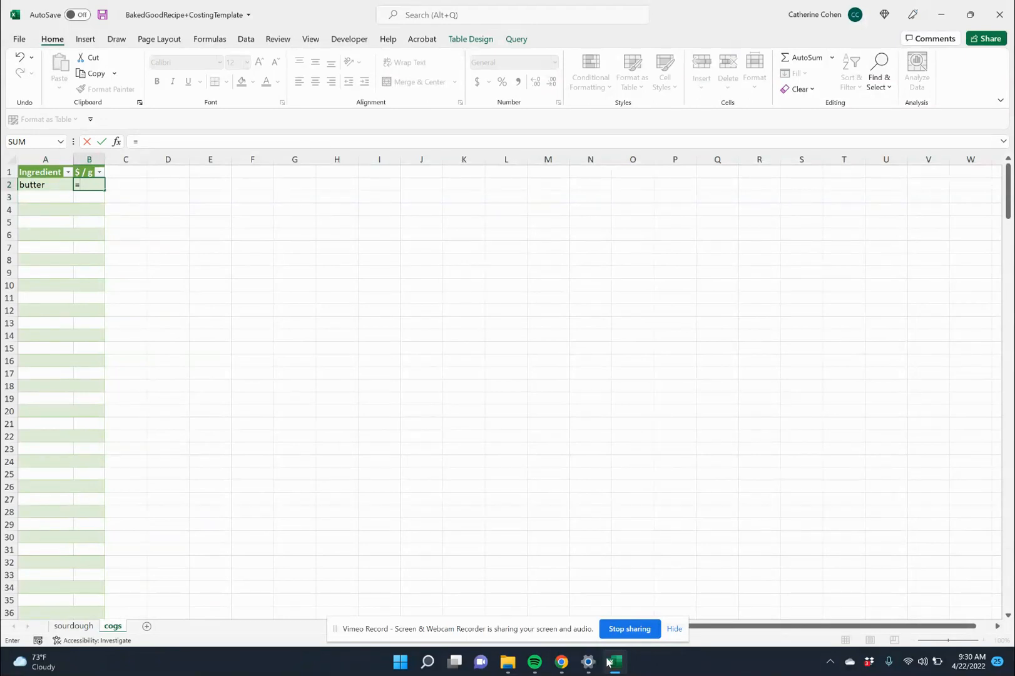
{"action": "mouse_move", "coordinate": [611, 672]}
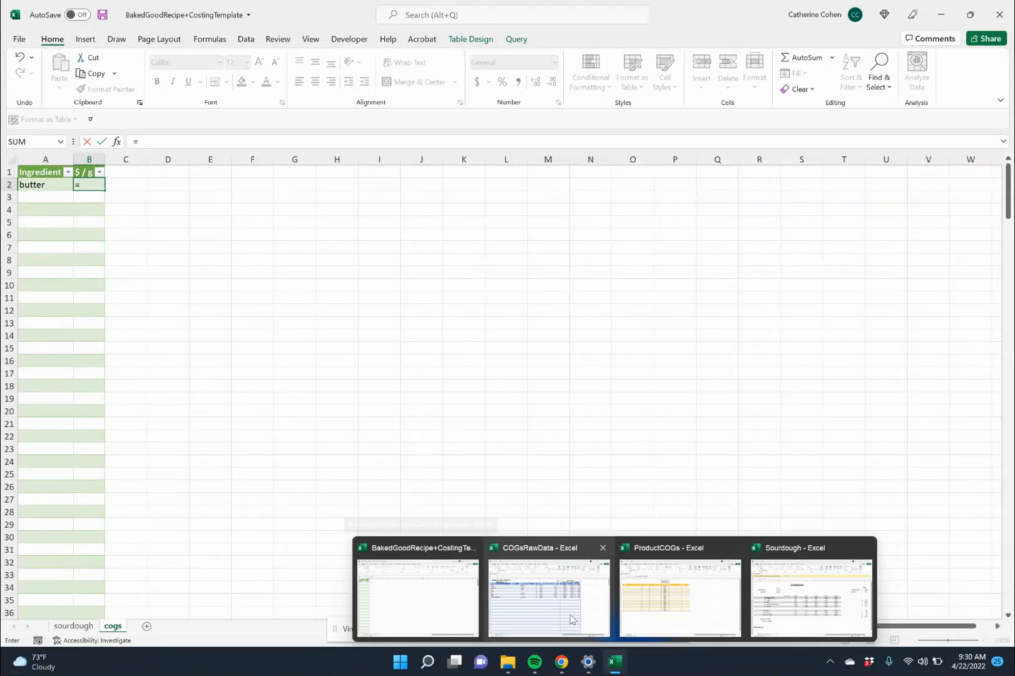
{"action": "left_click", "coordinate": [549, 595]}
{"action": "left_click", "coordinate": [685, 217]}
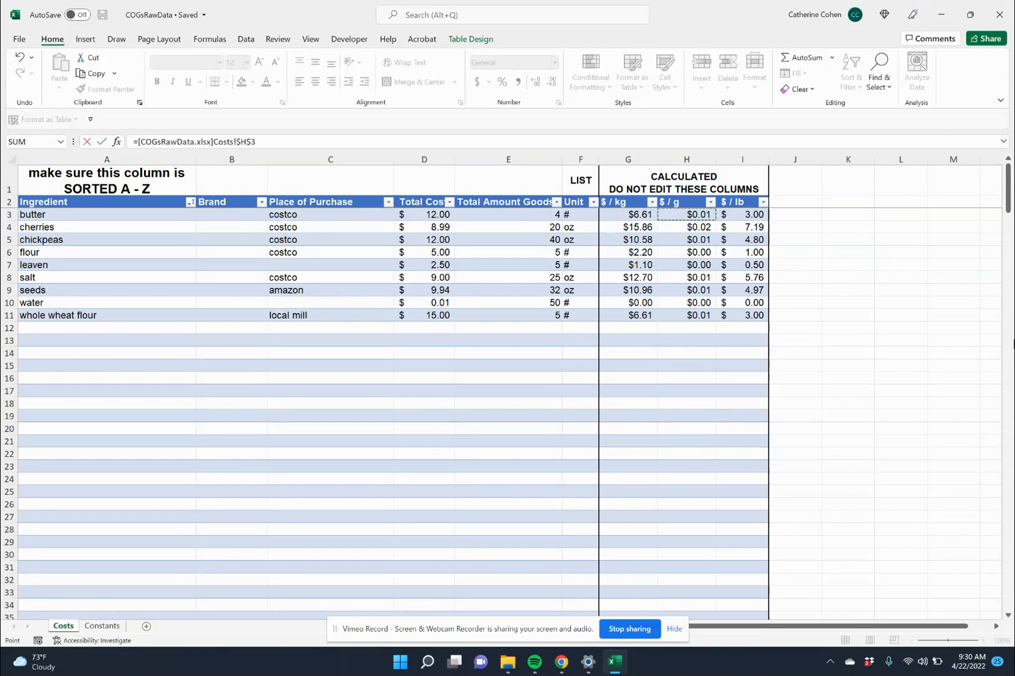
{"action": "key", "text": "Return"}
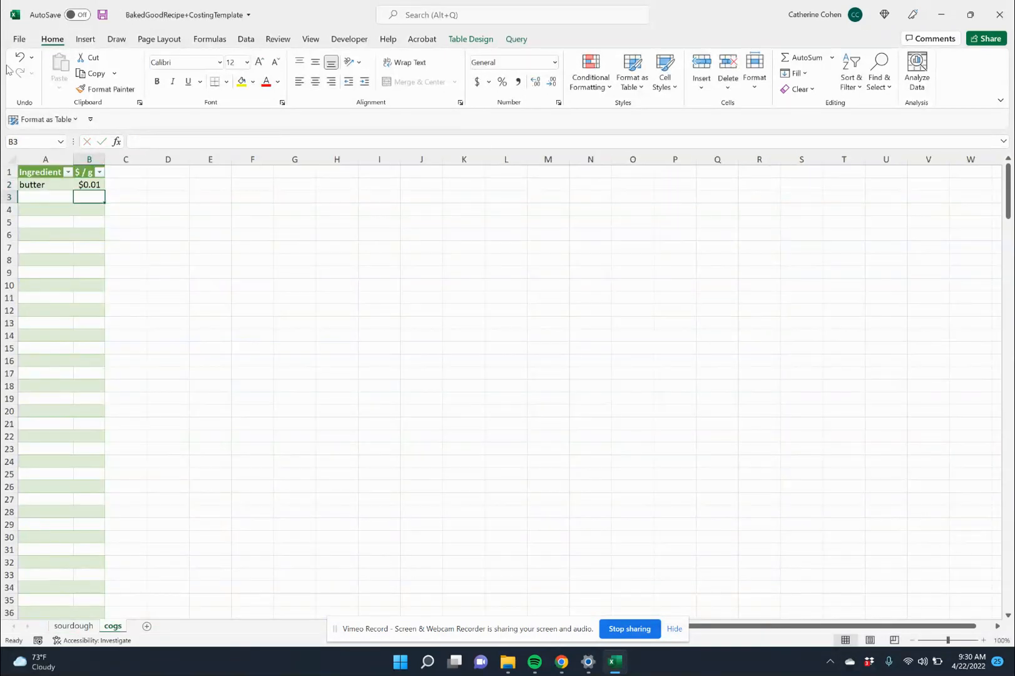
- Make the row references in the linked formulas of A2 and B2 relative, keeping columns A and H absolute
{"action": "left_click", "coordinate": [52, 183]}
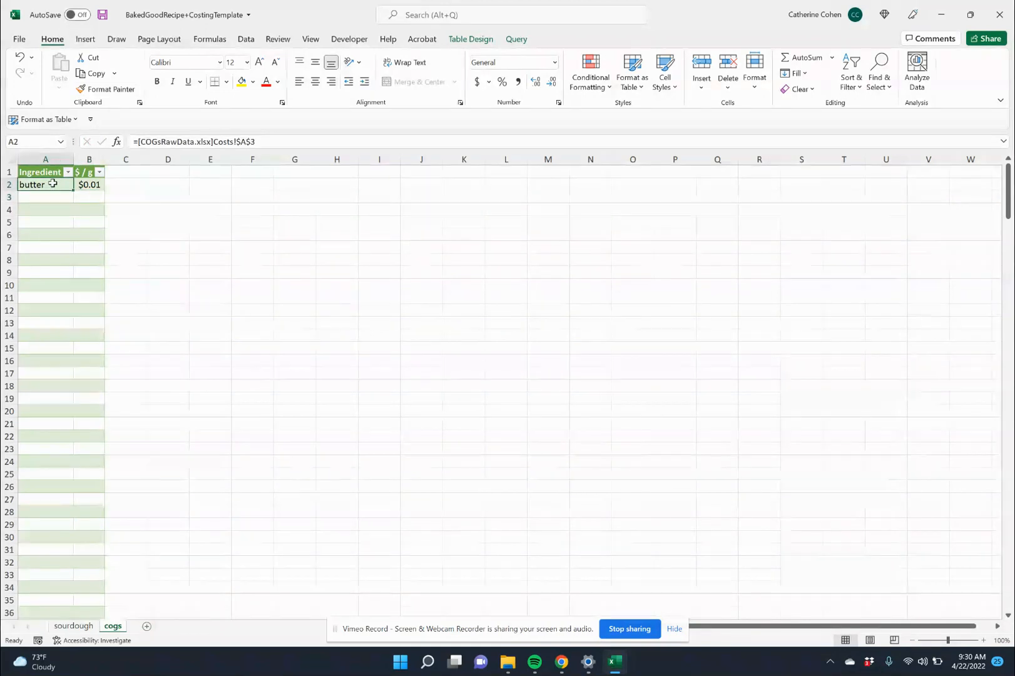
{"action": "left_click", "coordinate": [254, 141]}
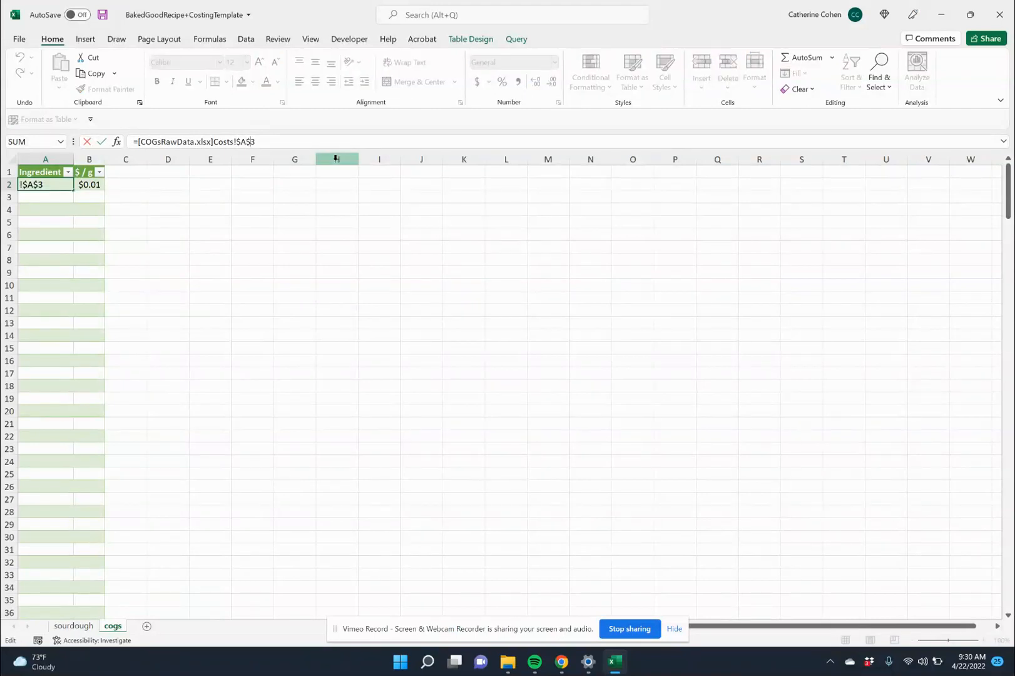
{"action": "key", "text": "Left"}
{"action": "key", "text": "BackSpace"}
{"action": "key", "text": "Return"}
{"action": "left_click", "coordinate": [85, 184]}
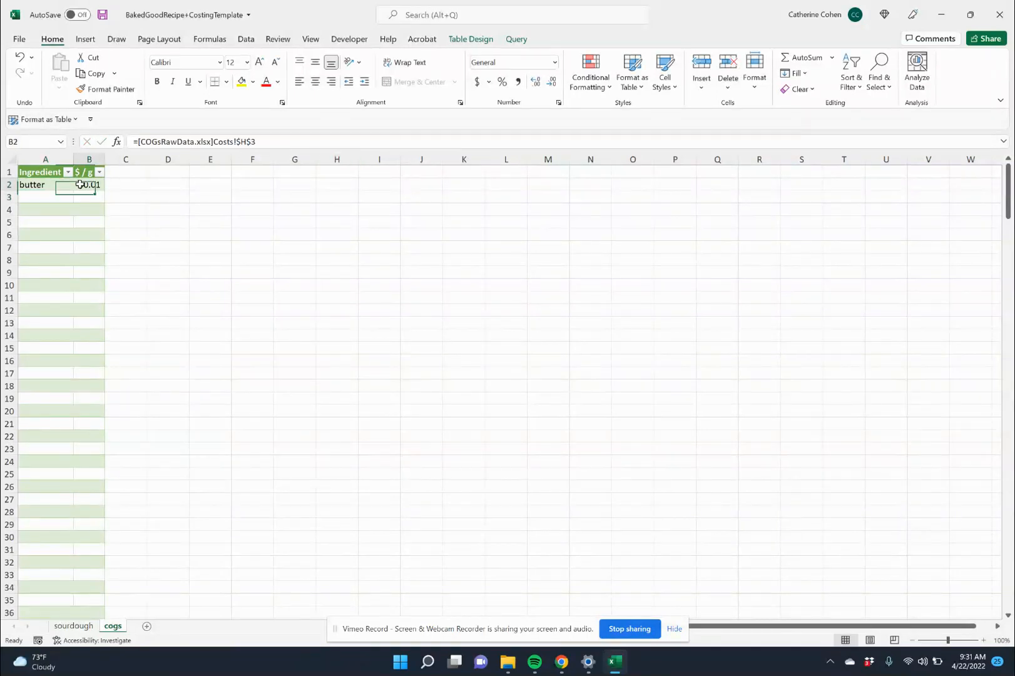
{"action": "left_click", "coordinate": [253, 141]}
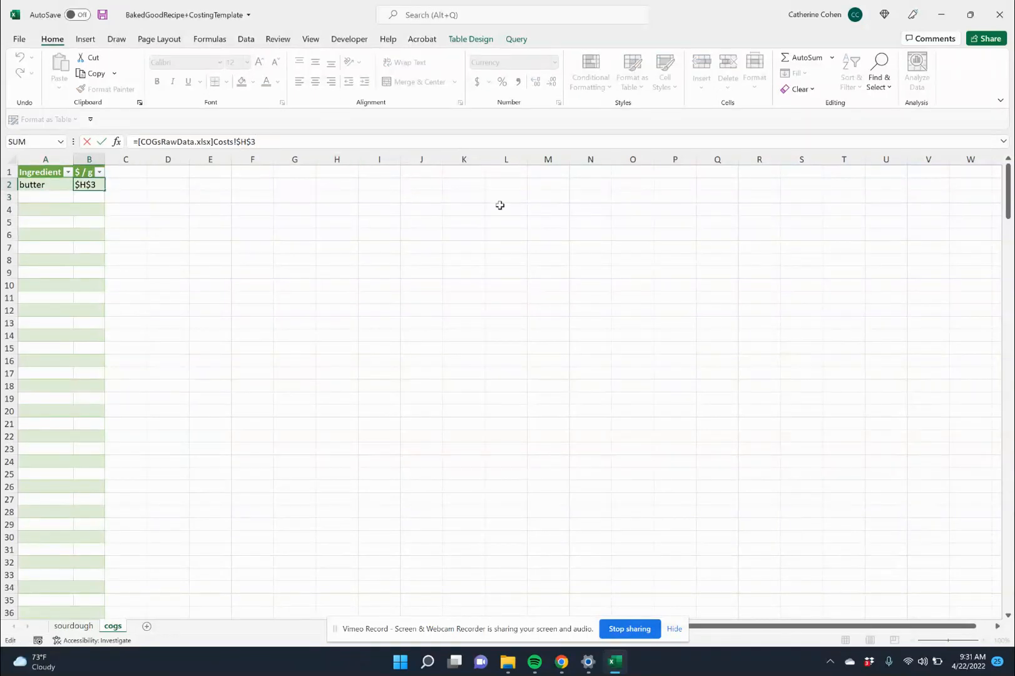
{"action": "key", "text": "BackSpace"}
{"action": "key", "text": "Return"}
- Fill the linked ingredient and $ / g formulas from A2:B2 down through row 22
{"action": "left_click", "coordinate": [55, 180]}
{"action": "left_click_drag", "start_coordinate": [55, 181], "coordinate": [88, 182]}
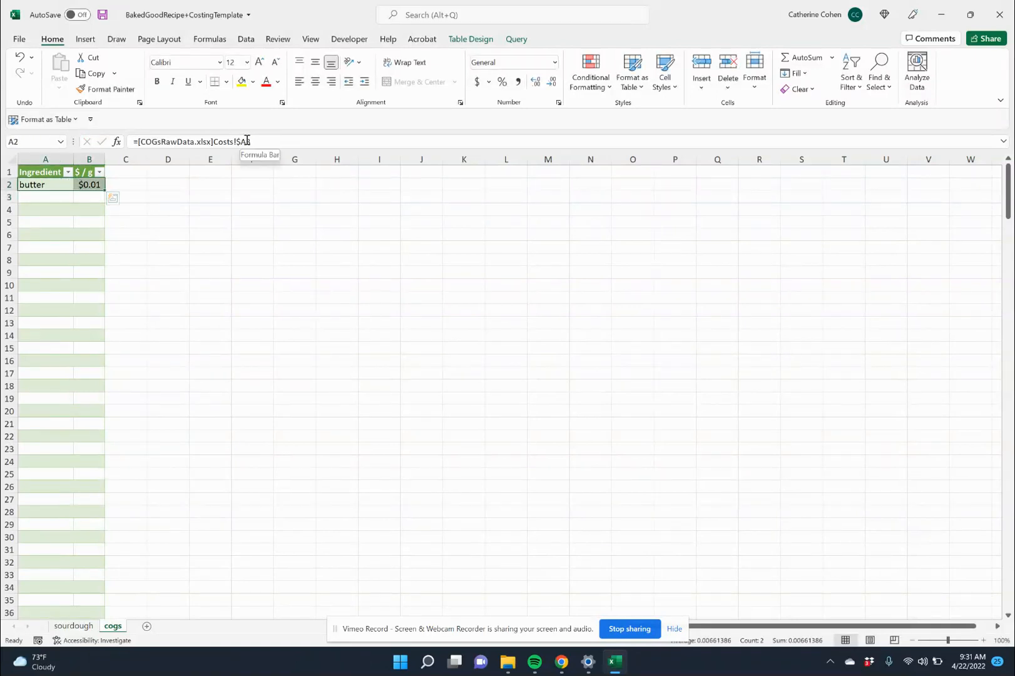
{"action": "left_click", "coordinate": [105, 191]}
{"action": "left_click_drag", "start_coordinate": [105, 191], "coordinate": [105, 442]}
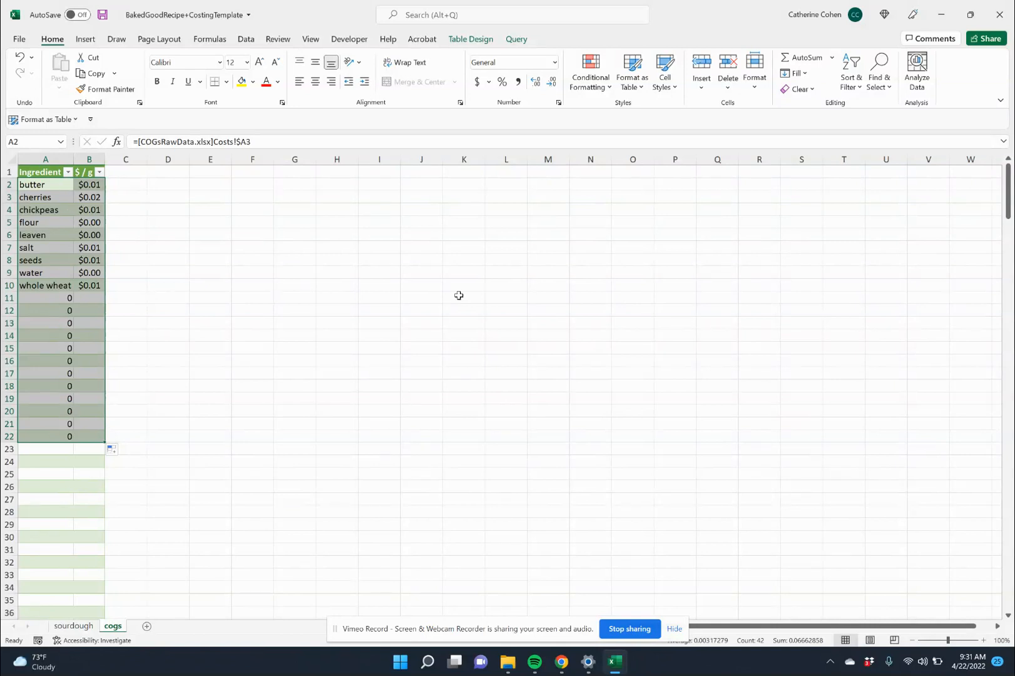
- Show the workbook's queries and connections and open the COGS query in the Power Query Editor
{"action": "left_click", "coordinate": [256, 44]}
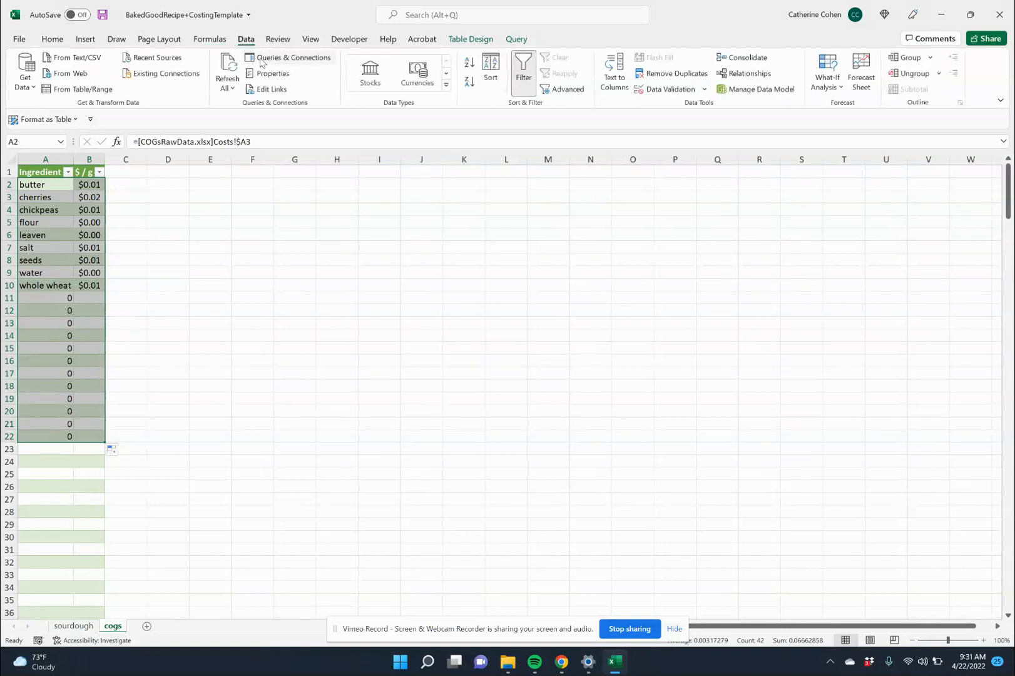
{"action": "left_click", "coordinate": [259, 57]}
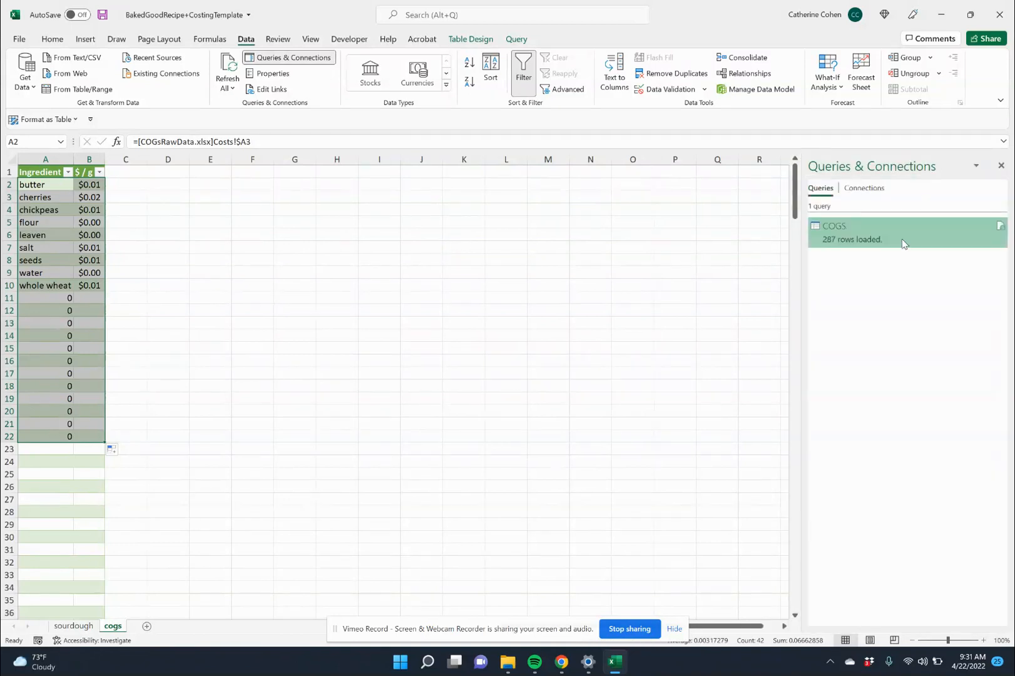
{"action": "mouse_move", "coordinate": [902, 243]}
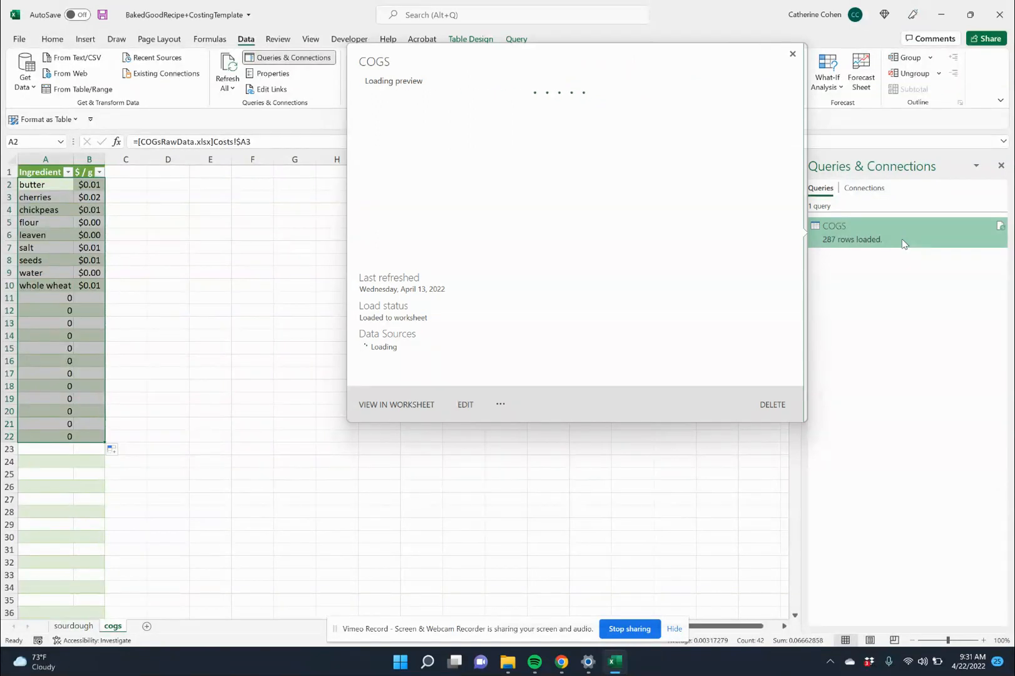
{"action": "double_click", "coordinate": [902, 244]}
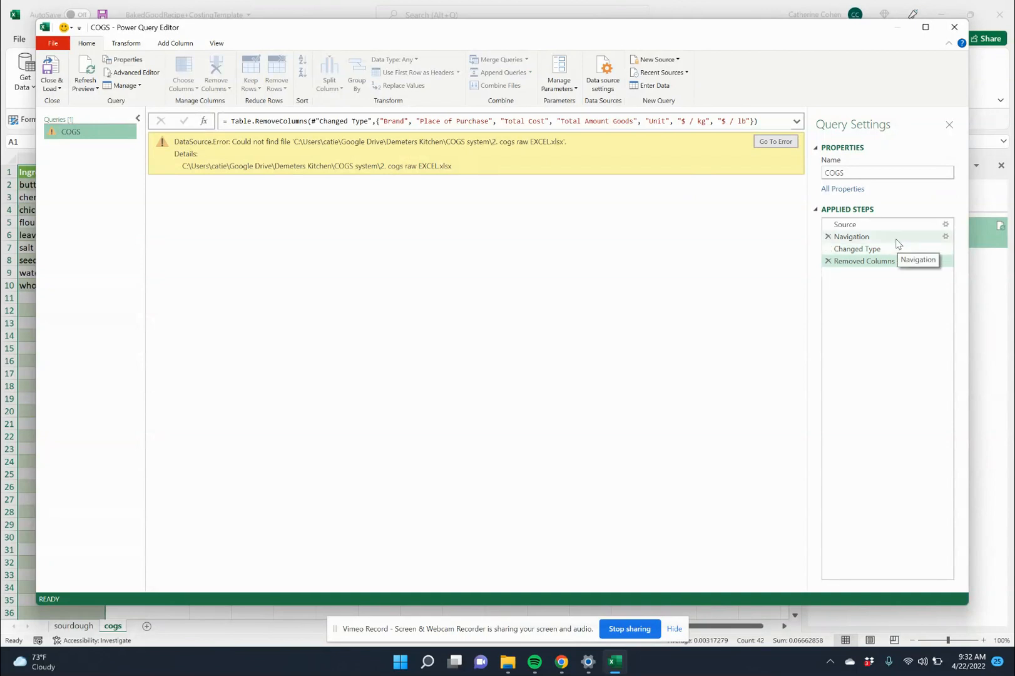
- Change the COGS query's Source file to the COGsRawData workbook in the Demeters Kitchen COGS system folder
{"action": "left_click", "coordinate": [947, 225]}
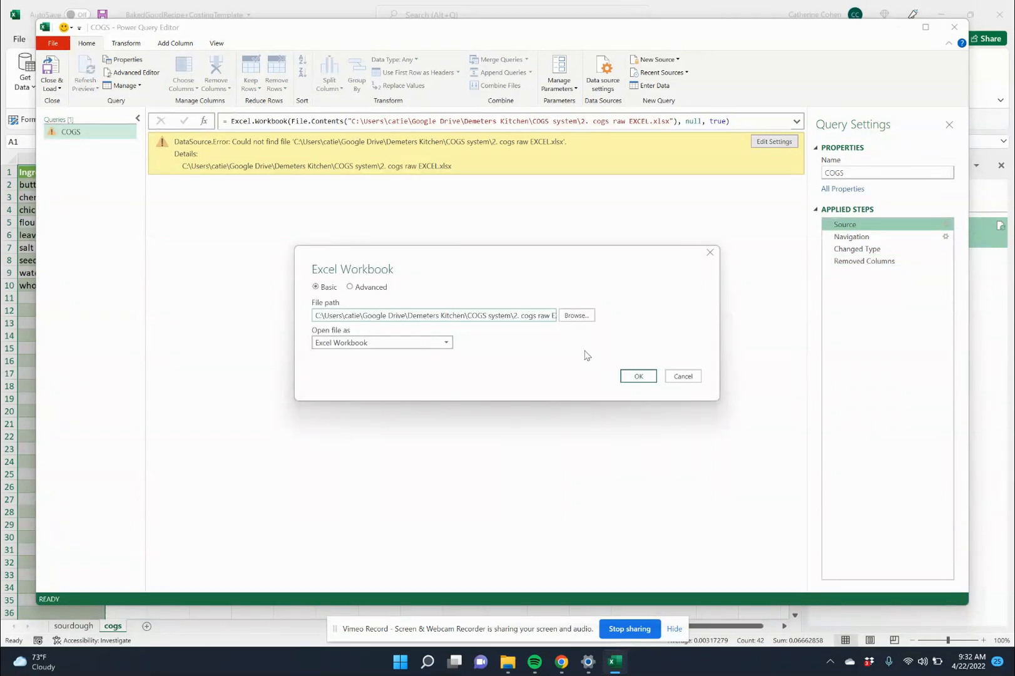
{"action": "left_click", "coordinate": [571, 323]}
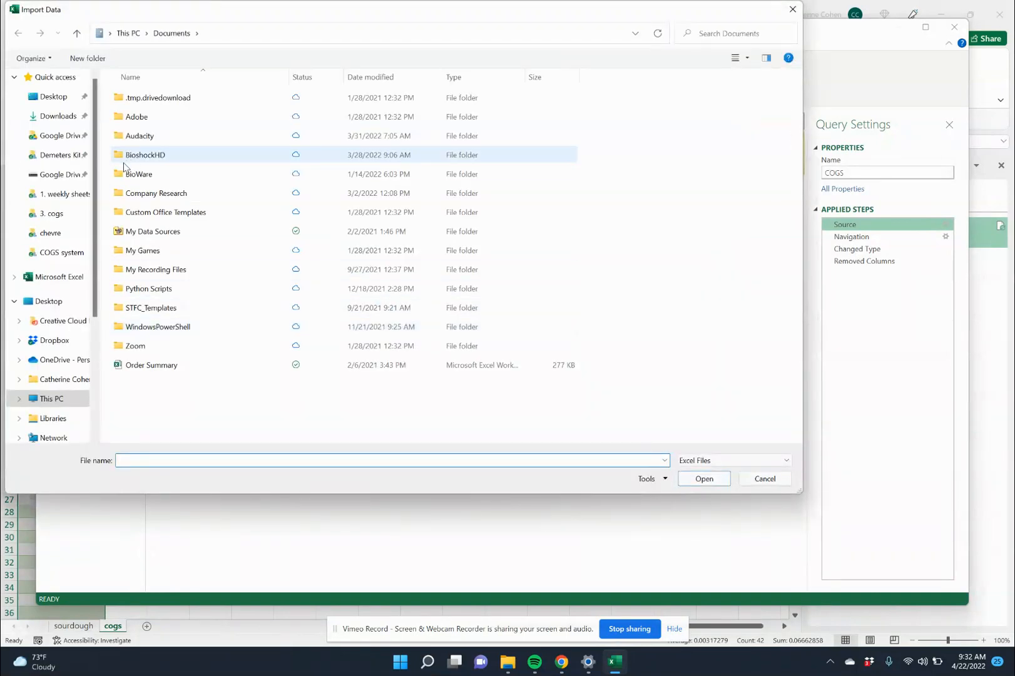
{"action": "left_click", "coordinate": [60, 155]}
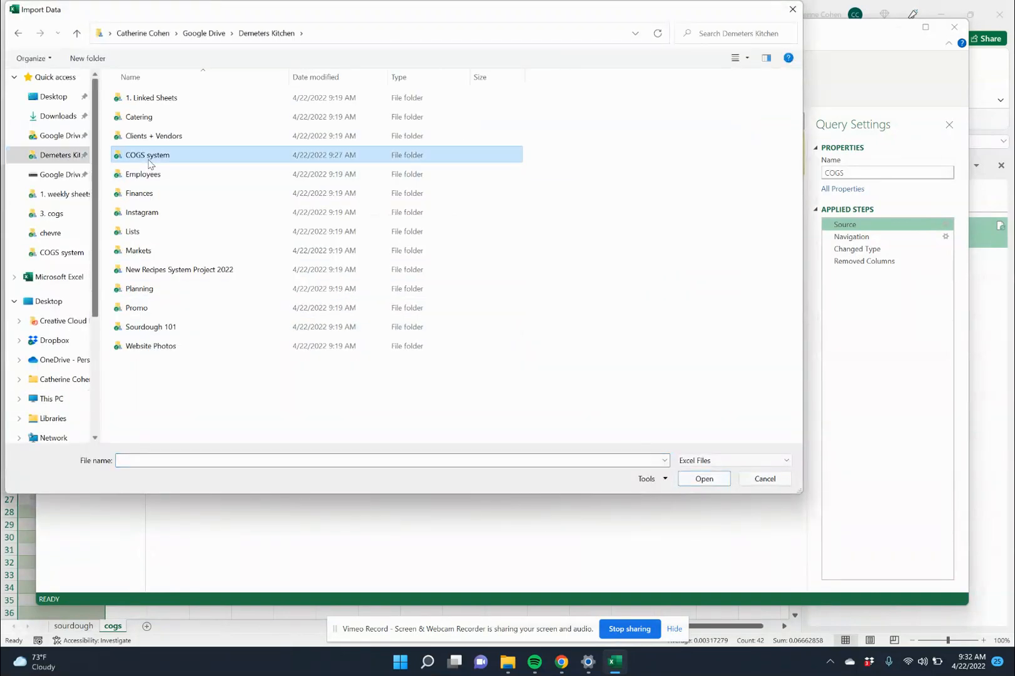
{"action": "double_click", "coordinate": [149, 164]}
{"action": "left_click", "coordinate": [181, 137]}
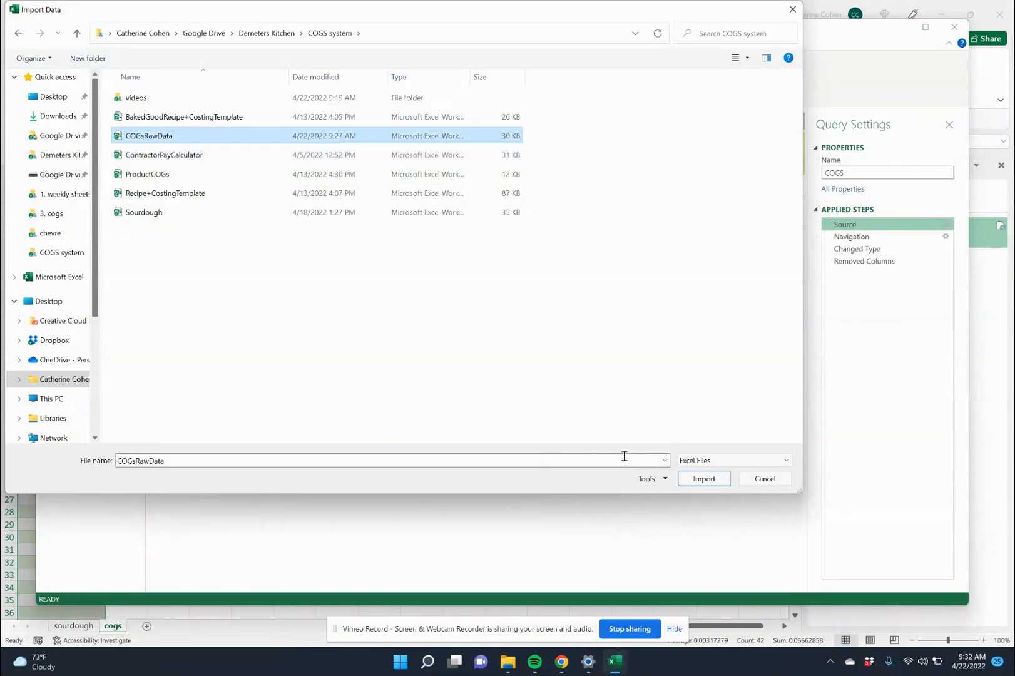
{"action": "left_click", "coordinate": [705, 478]}
{"action": "left_click", "coordinate": [640, 376]}
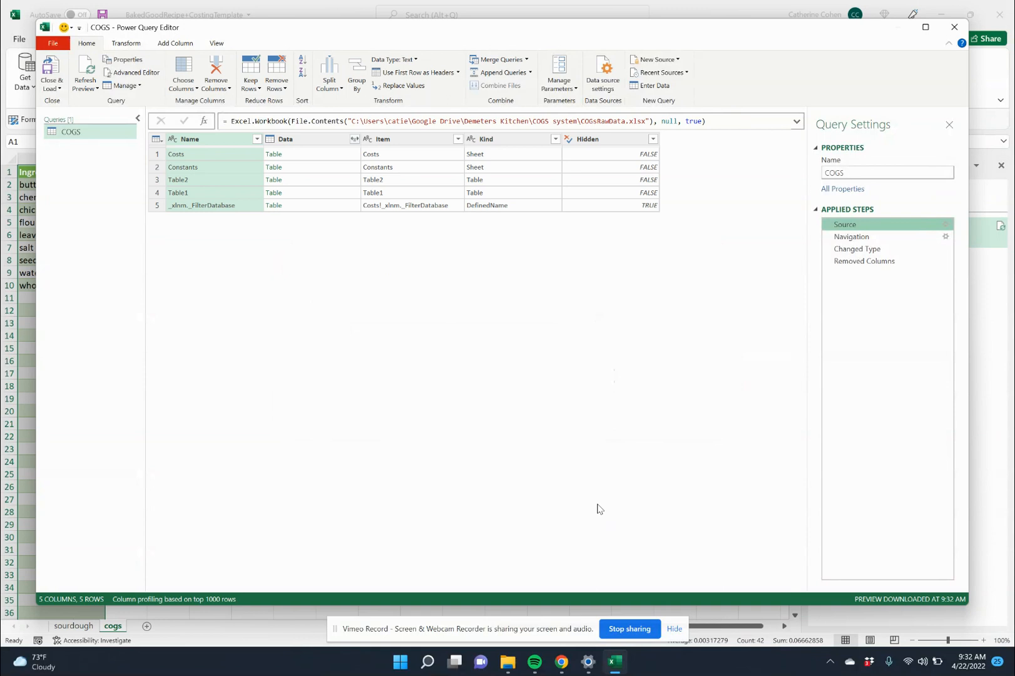
- Show the result of the COGS query's Removed Columns step and load the query into the workbook
{"action": "left_click", "coordinate": [886, 261]}
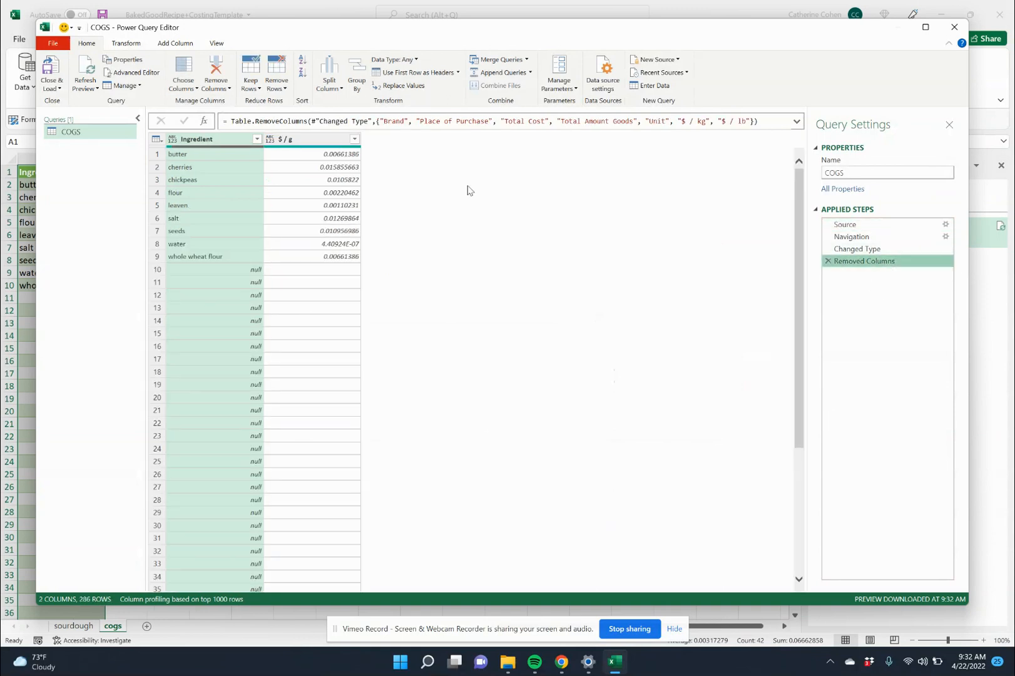
{"action": "left_click", "coordinate": [50, 69]}
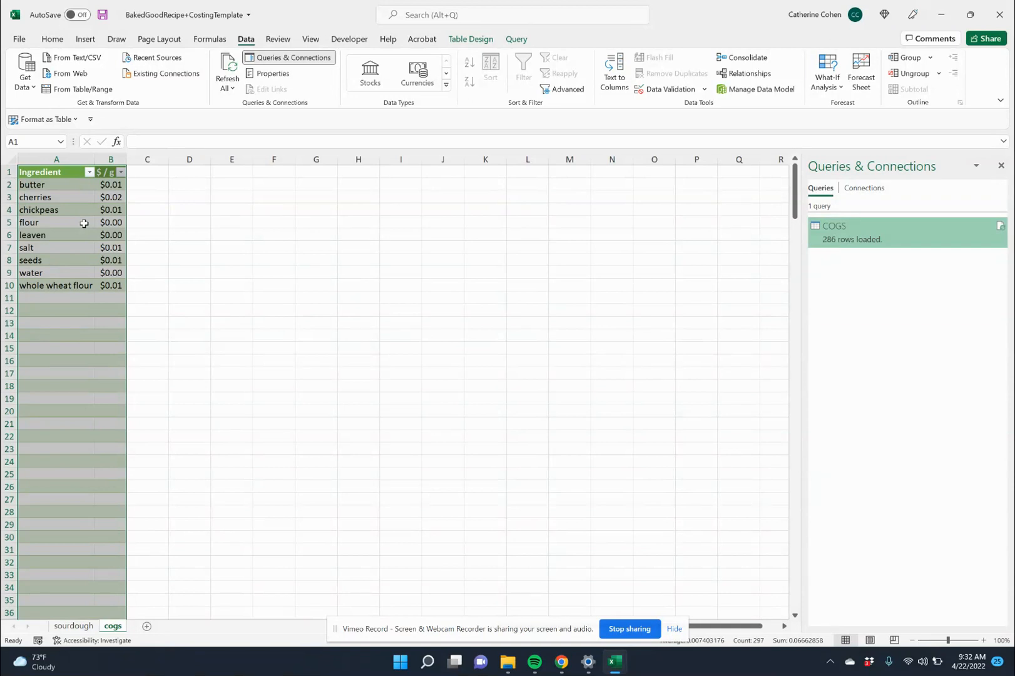
- In the COGsRawData workbook, add the ingredient rye flour in row 12 with local mill as its place of purchase
{"action": "mouse_move", "coordinate": [619, 670]}
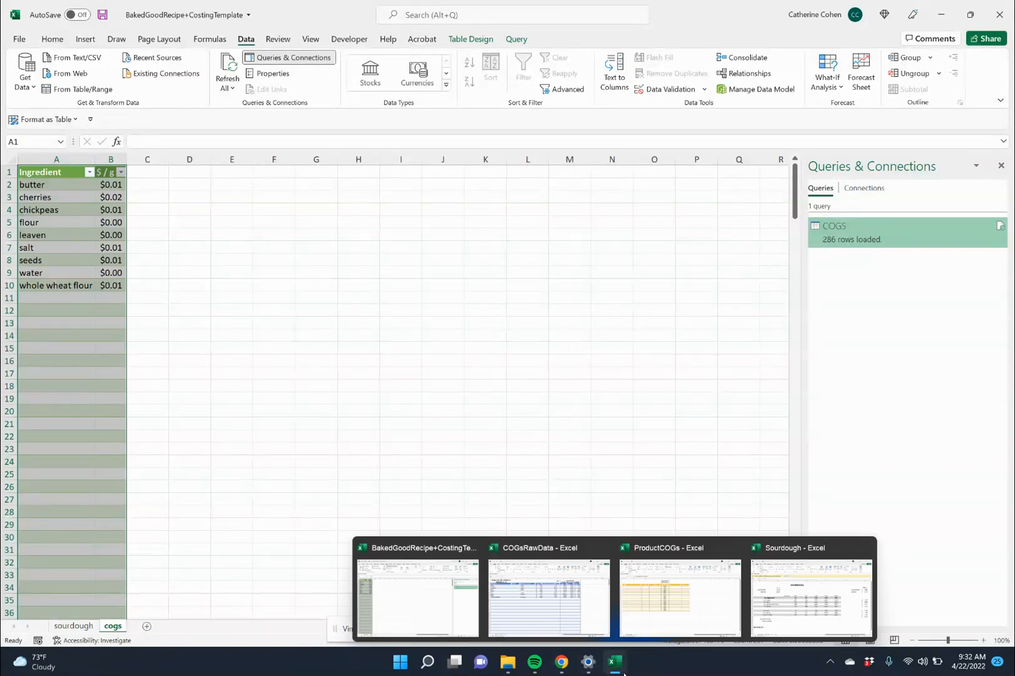
{"action": "left_click", "coordinate": [549, 595]}
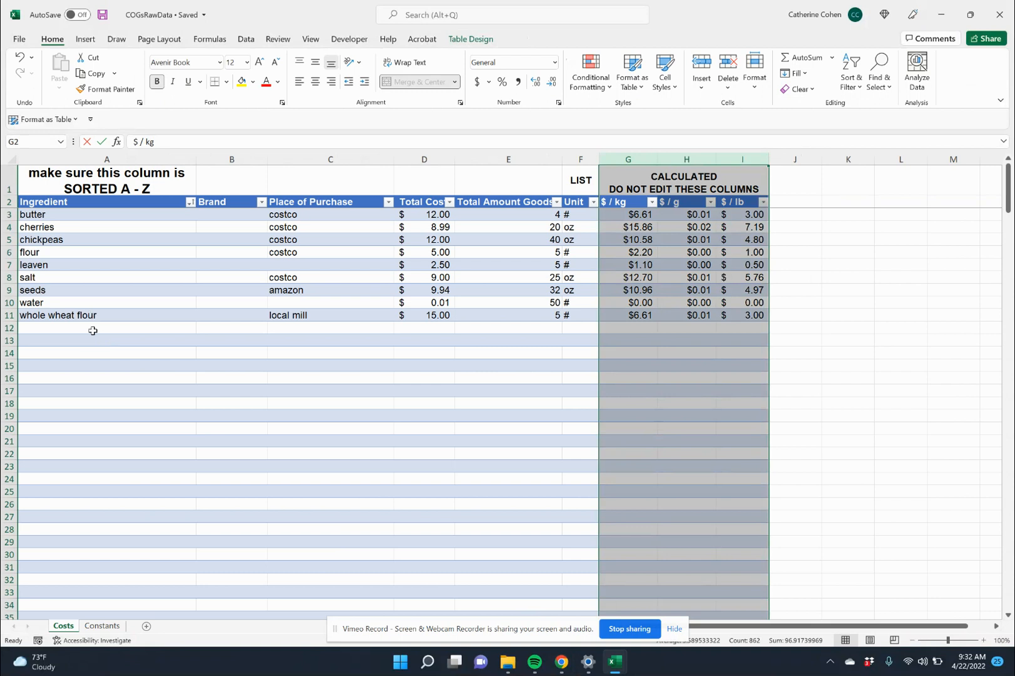
{"action": "left_click", "coordinate": [92, 330]}
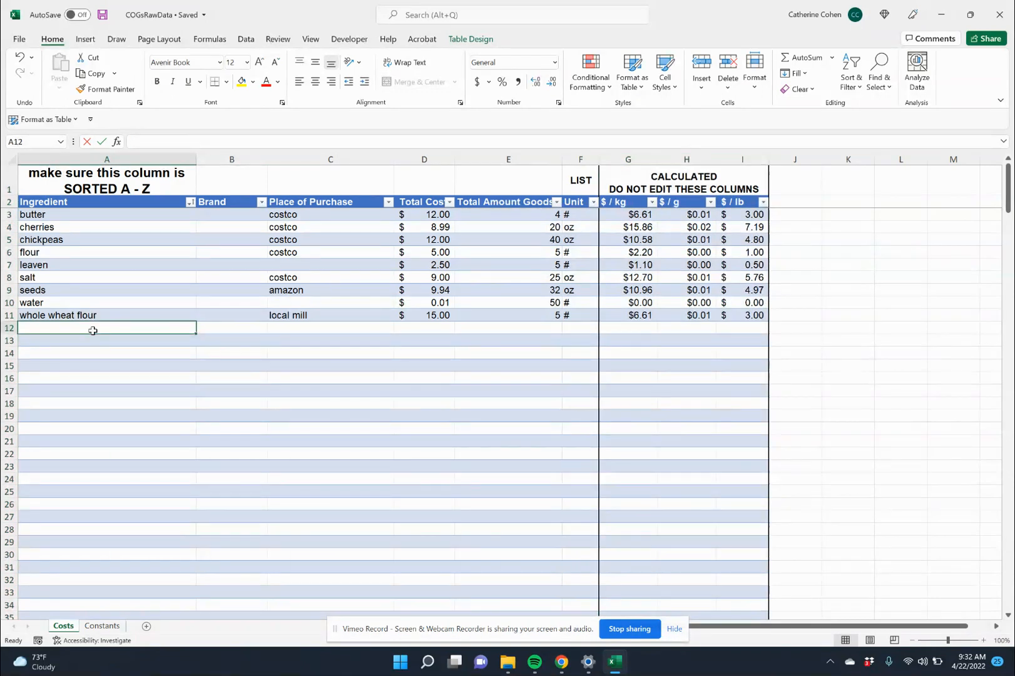
{"action": "type", "text": "rye flour"}
{"action": "key", "text": "Tab"}
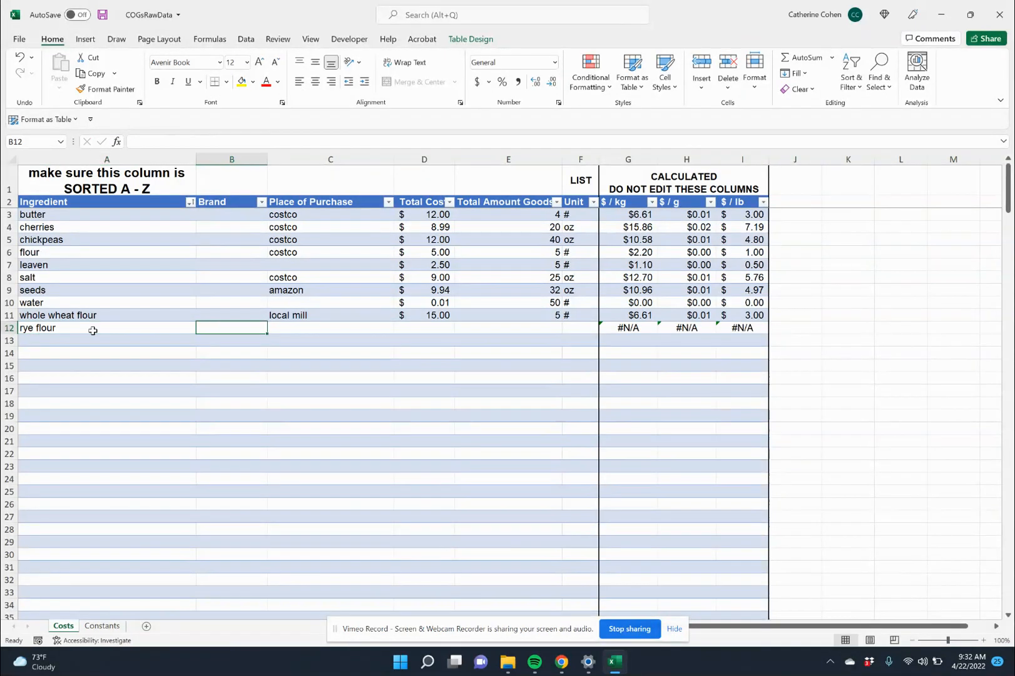
{"action": "key", "text": "Tab"}
{"action": "type", "text": "local mill"}
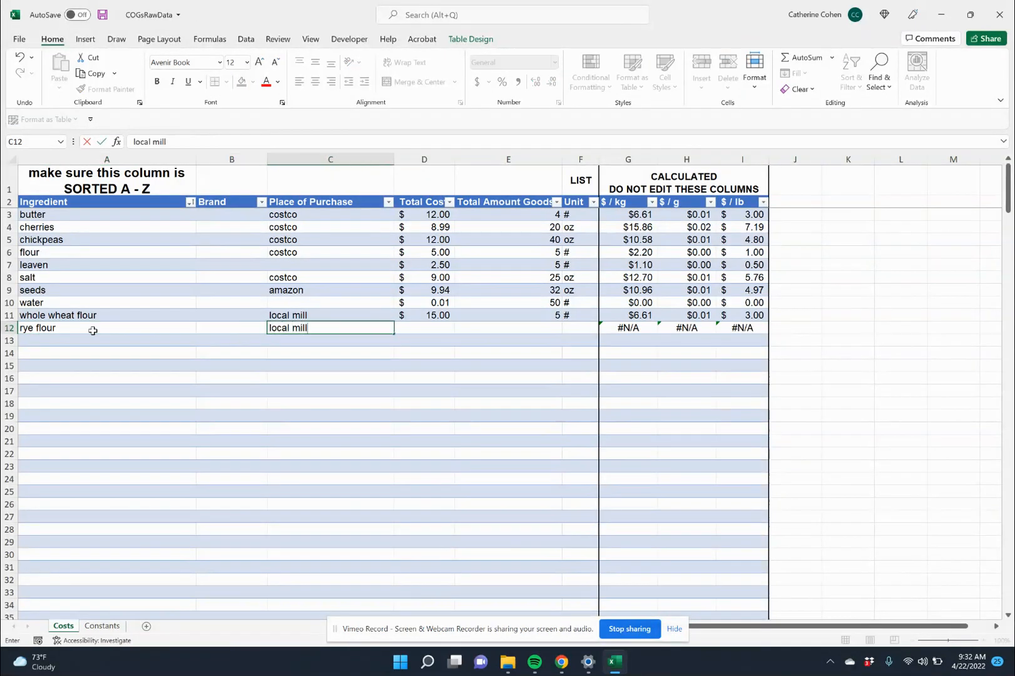
- Give rye flour a total cost of 8.50, a total amount of 5 and the unit #
{"action": "key", "text": "Tab"}
{"action": "type", "text": "8.50"}
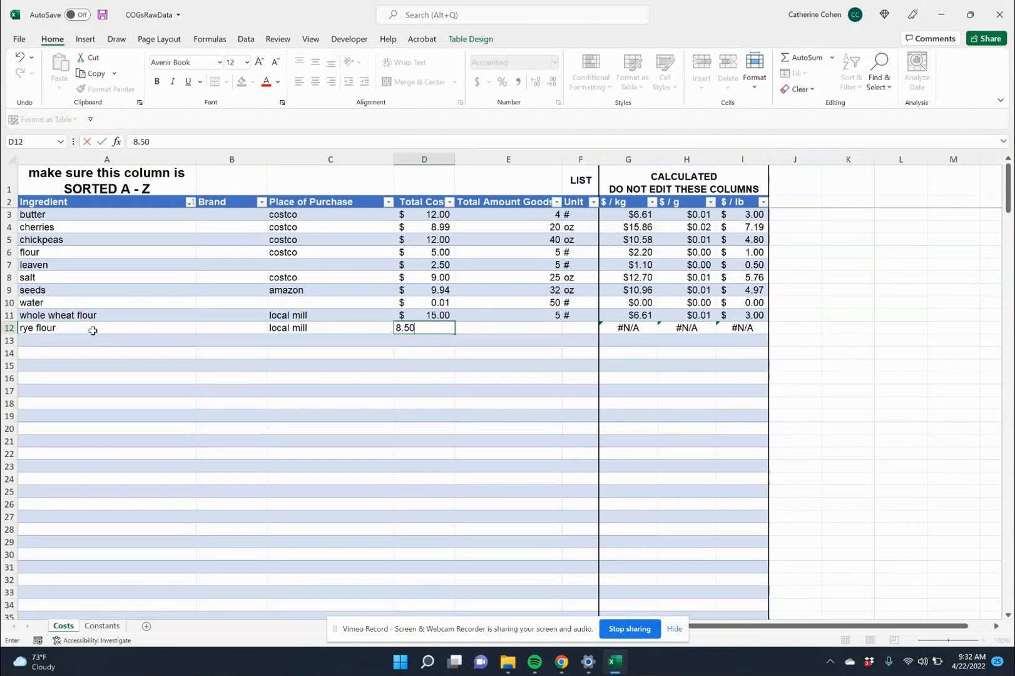
{"action": "key", "text": "Tab"}
{"action": "type", "text": "5"}
{"action": "key", "text": "Tab"}
{"action": "type", "text": "#"}
{"action": "key", "text": "Return"}
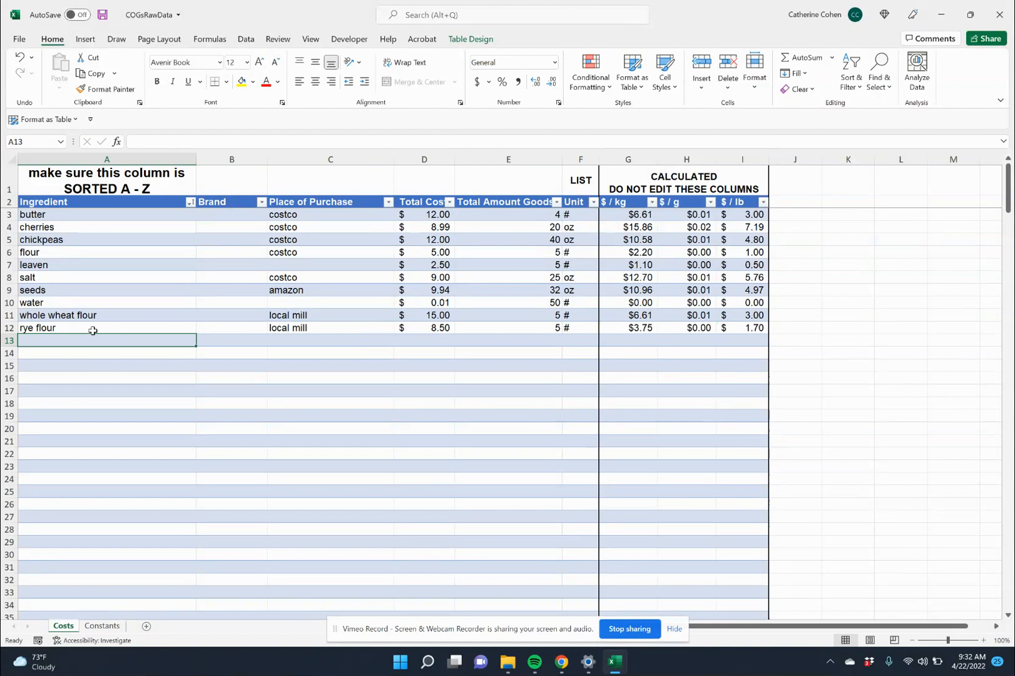
- Sort the Costs table by Ingredient from A to Z and save the COGsRawData workbook
{"action": "left_click", "coordinate": [190, 202]}
{"action": "left_click", "coordinate": [169, 217]}
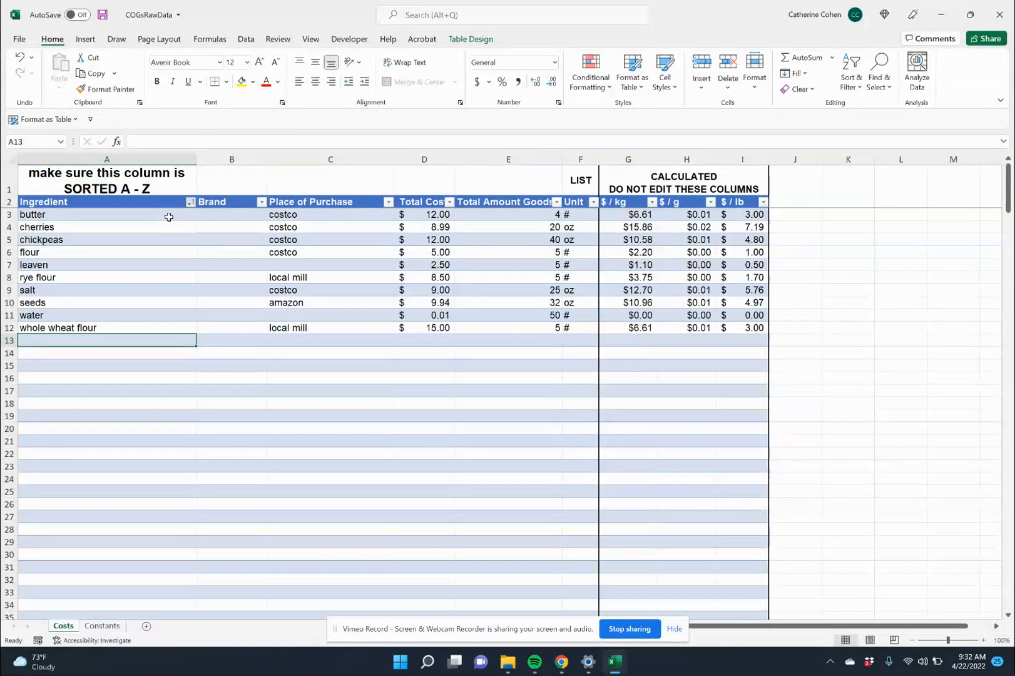
{"action": "left_click", "coordinate": [103, 15]}
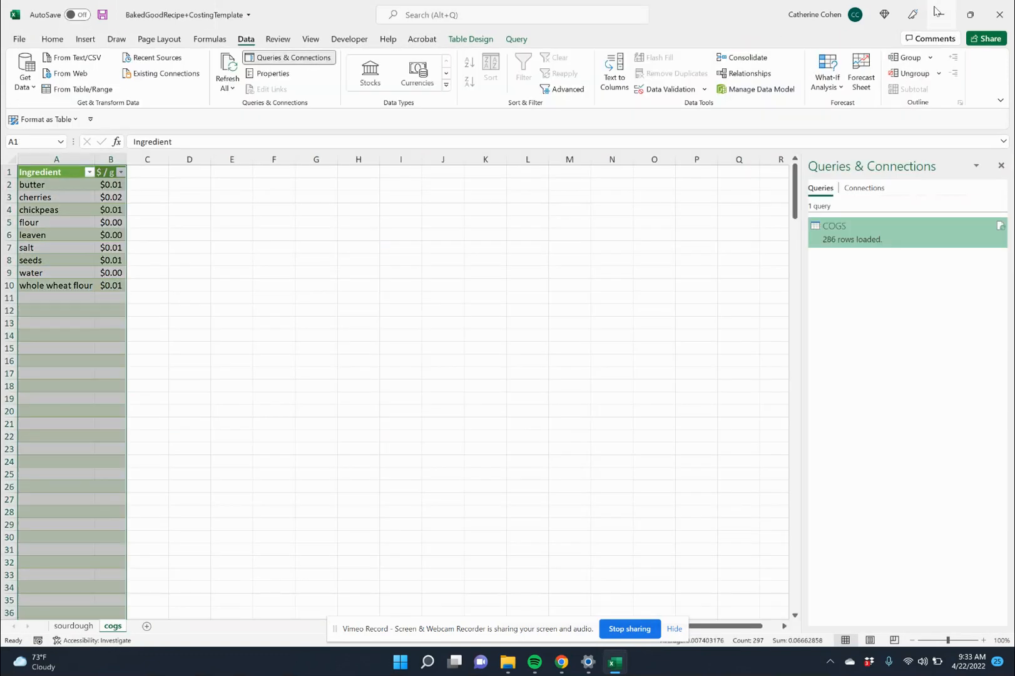
- In the BakedGoodRecipe+CostingTemplate workbook, refresh all queries and select the rye flour row on the cogs sheet
{"action": "left_click", "coordinate": [941, 14]}
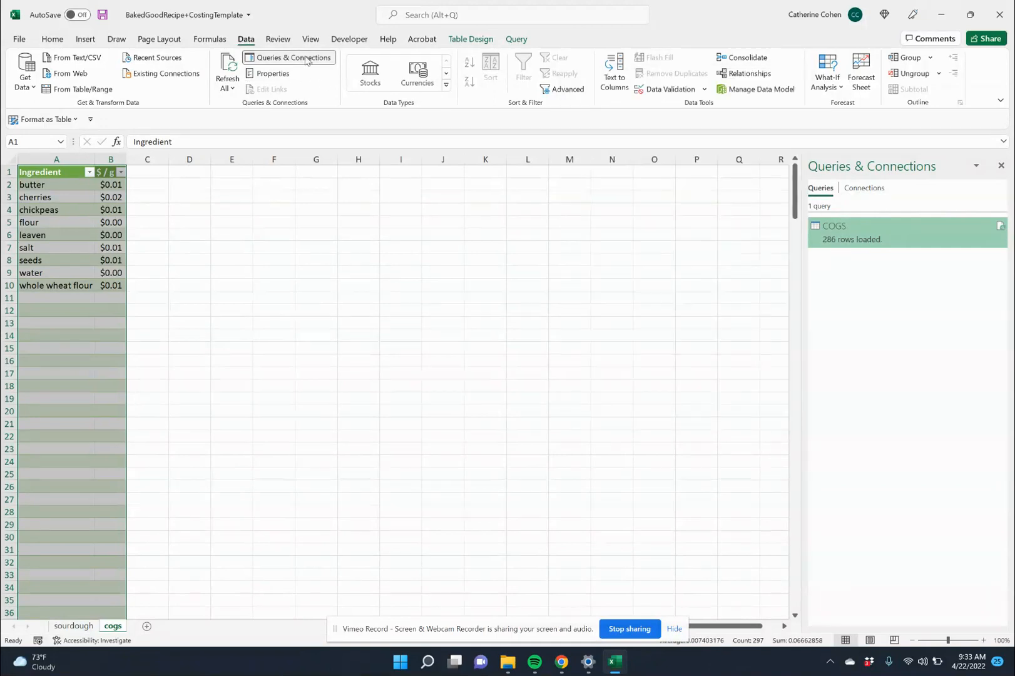
{"action": "mouse_move", "coordinate": [999, 229]}
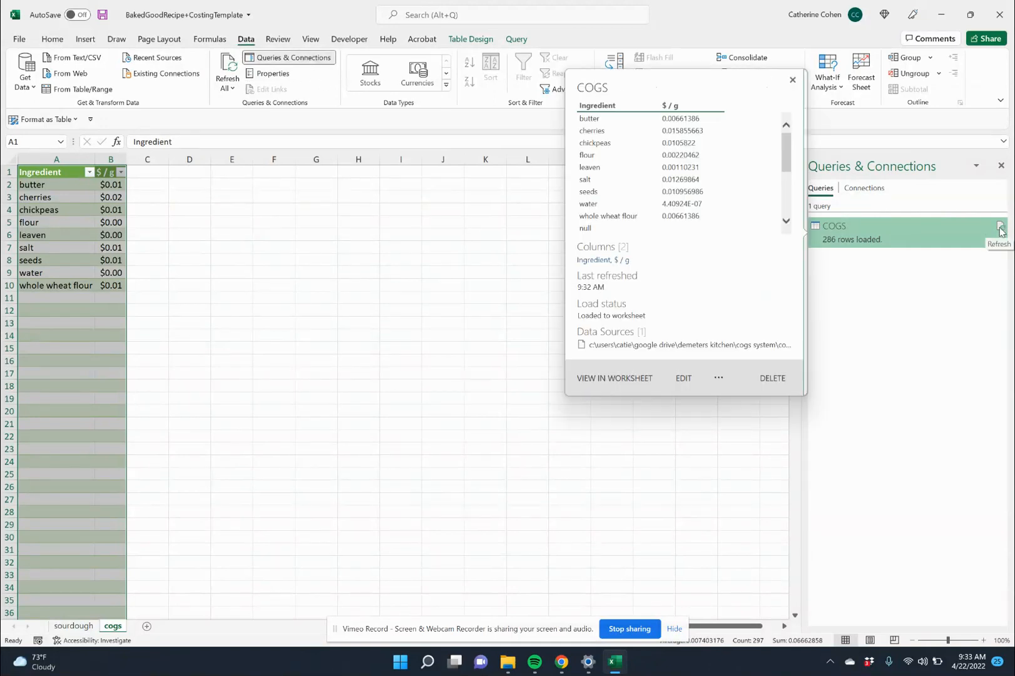
{"action": "left_click", "coordinate": [231, 65]}
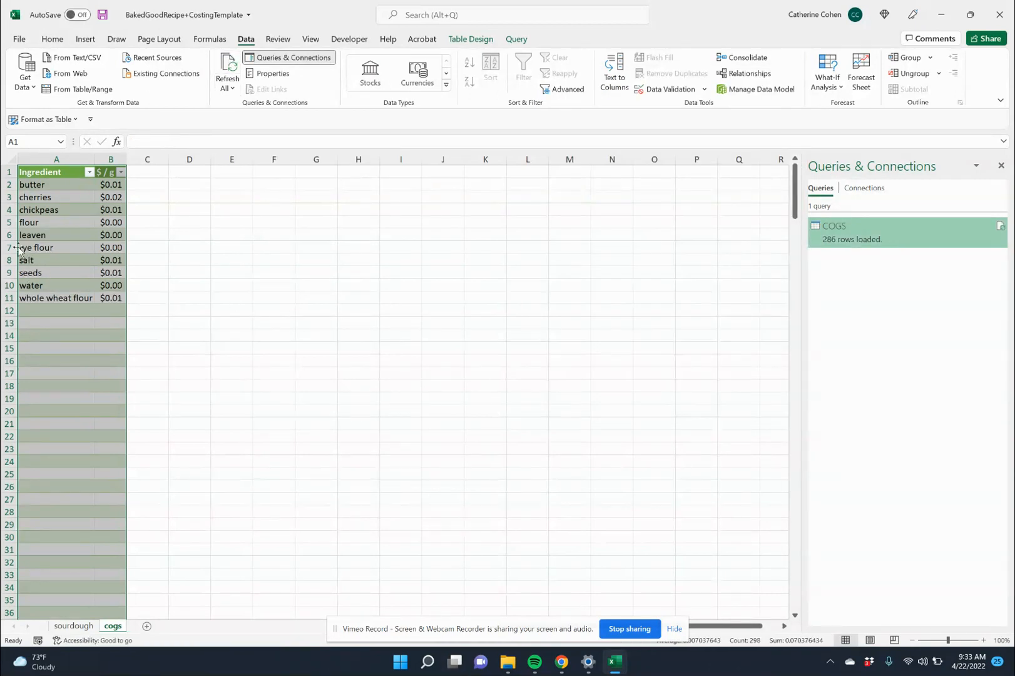
{"action": "left_click", "coordinate": [4, 247]}
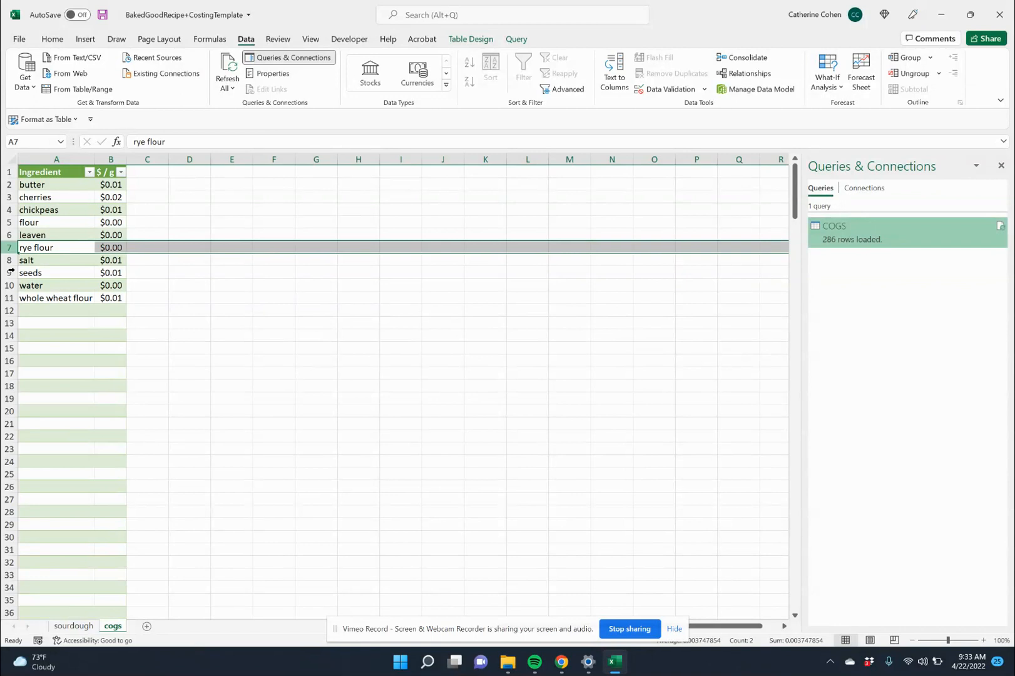
- Open the data validation of ingredient cell B10 on the sourdough sheet and clear the #REF! reference from its list source
{"action": "left_click", "coordinate": [82, 632]}
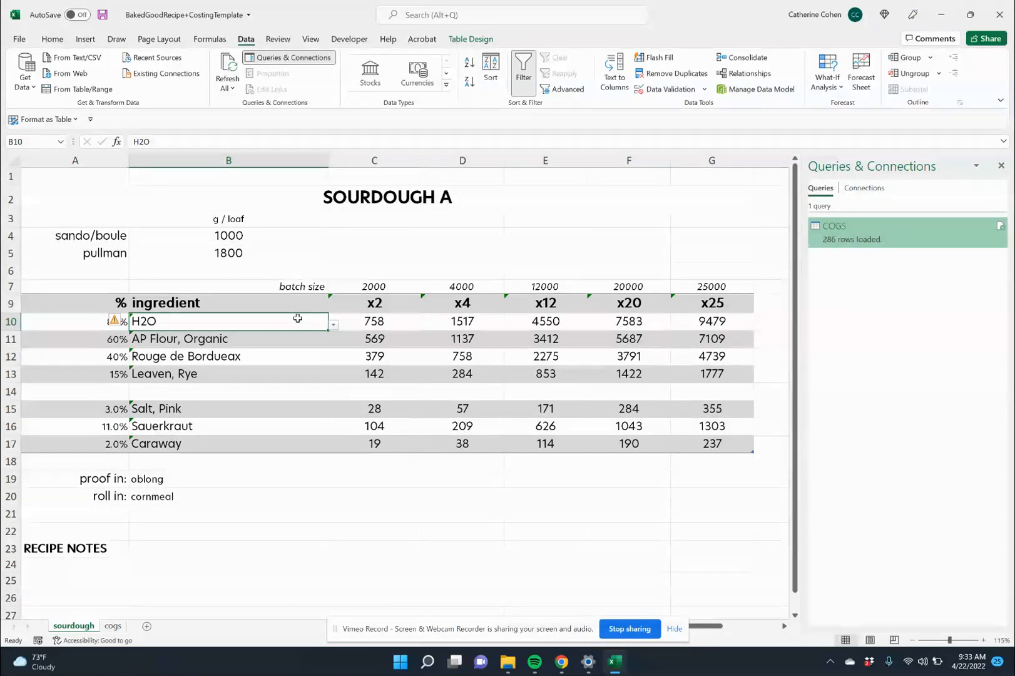
{"action": "left_click", "coordinate": [57, 39]}
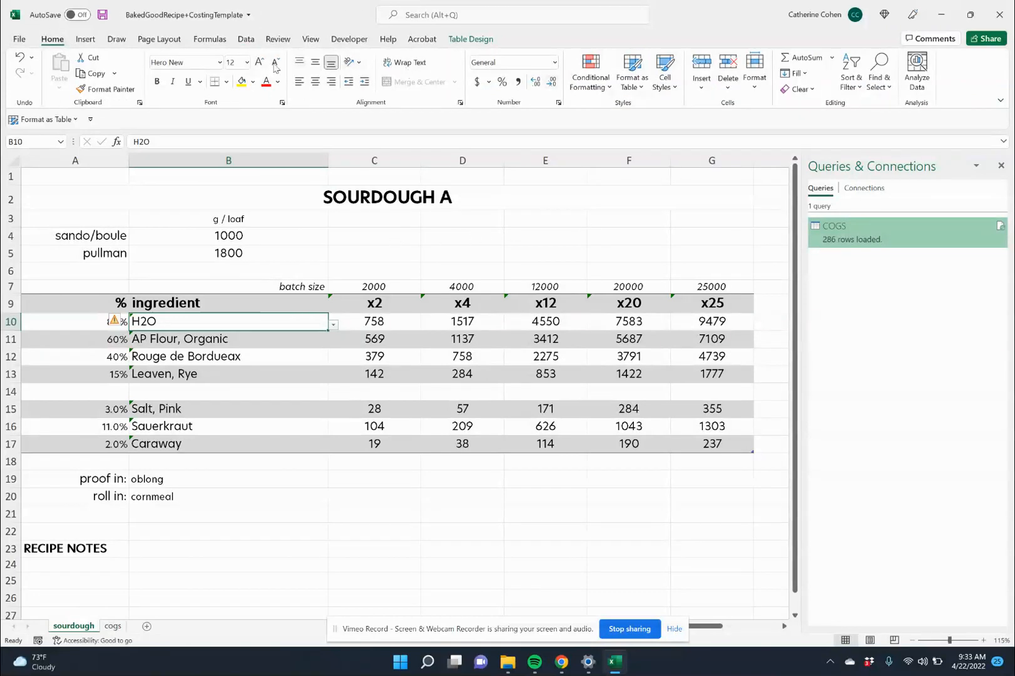
{"action": "left_click", "coordinate": [246, 39]}
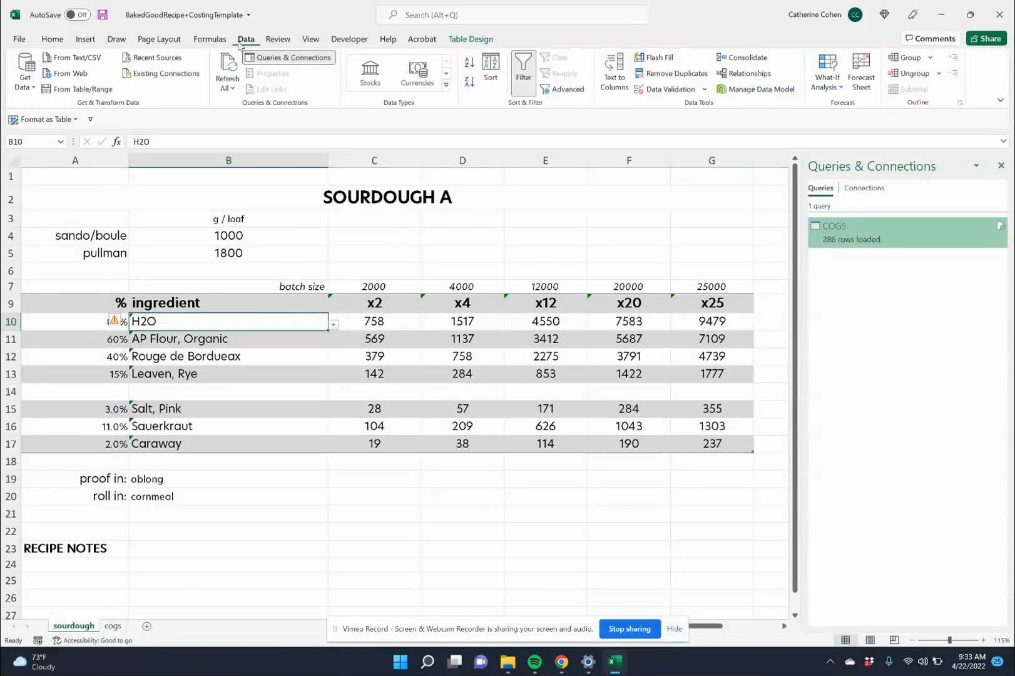
{"action": "left_click", "coordinate": [657, 94]}
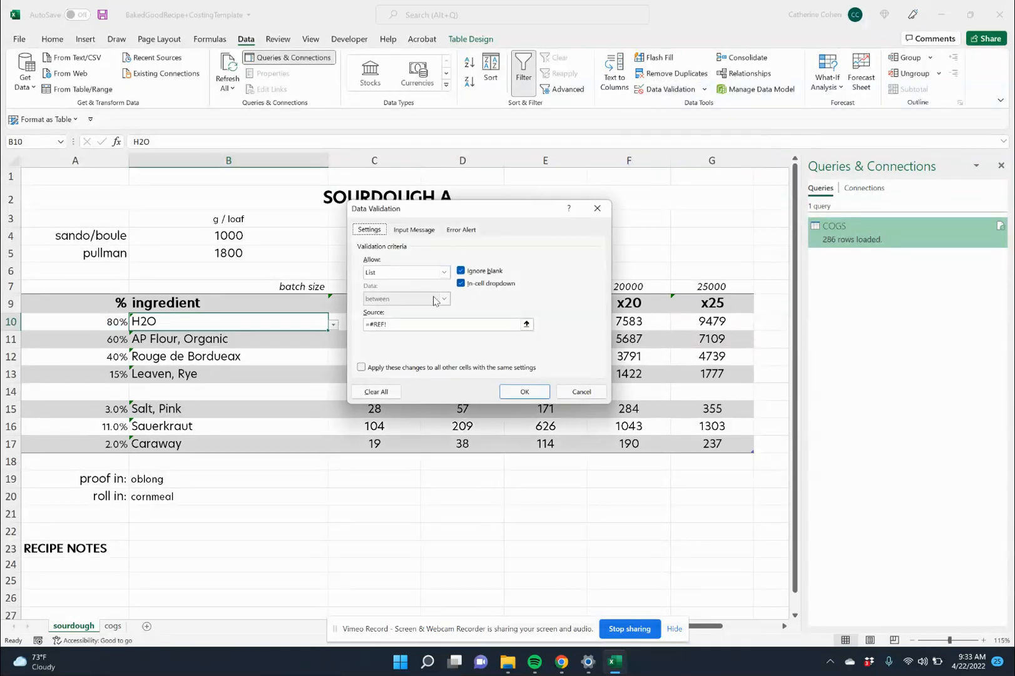
{"action": "left_click", "coordinate": [401, 323]}
{"action": "key", "text": "BackSpace"}
{"action": "key", "text": "BackSpace"}
{"action": "key", "text": "BackSpace"}
{"action": "key", "text": "BackSpace"}
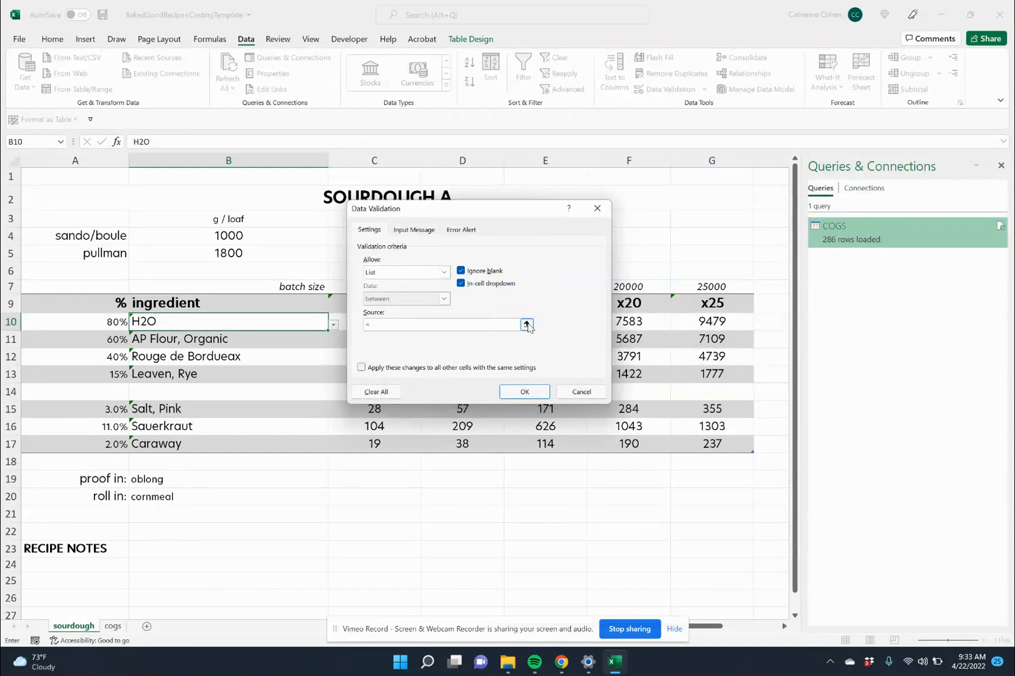
- Set the validation list source to $A$2:$A$500 on the cogs sheet and apply it to all cells with the same settings
{"action": "left_click", "coordinate": [526, 325]}
{"action": "left_click", "coordinate": [112, 626]}
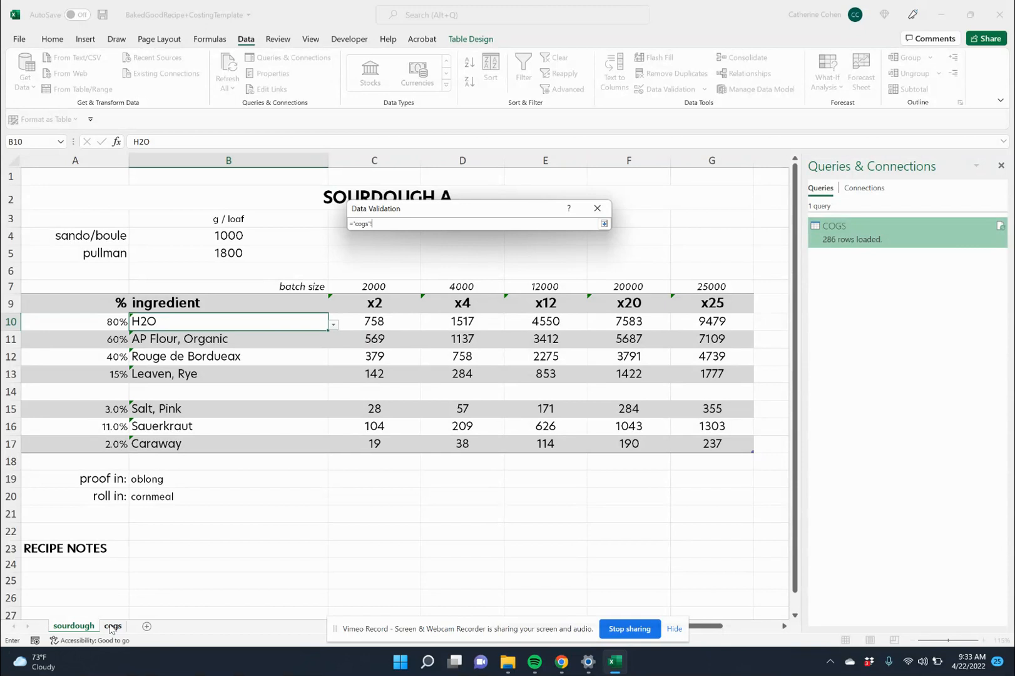
{"action": "left_click_drag", "start_coordinate": [56, 185], "coordinate": [56, 486]}
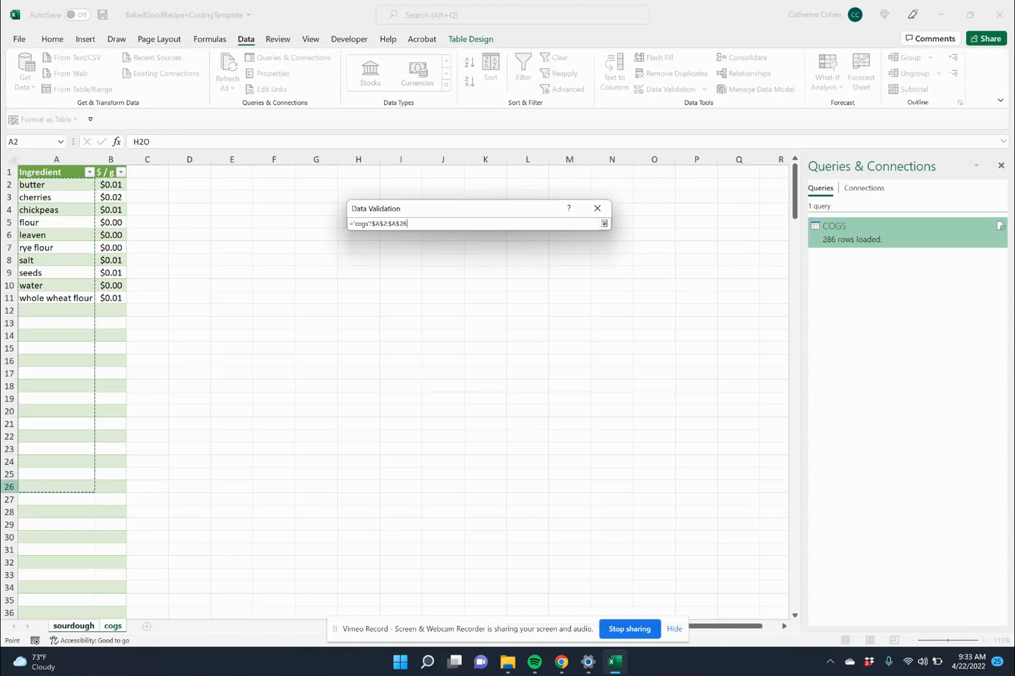
{"action": "key", "text": "BackSpace"}
{"action": "key", "text": "BackSpace"}
{"action": "type", "text": "500"}
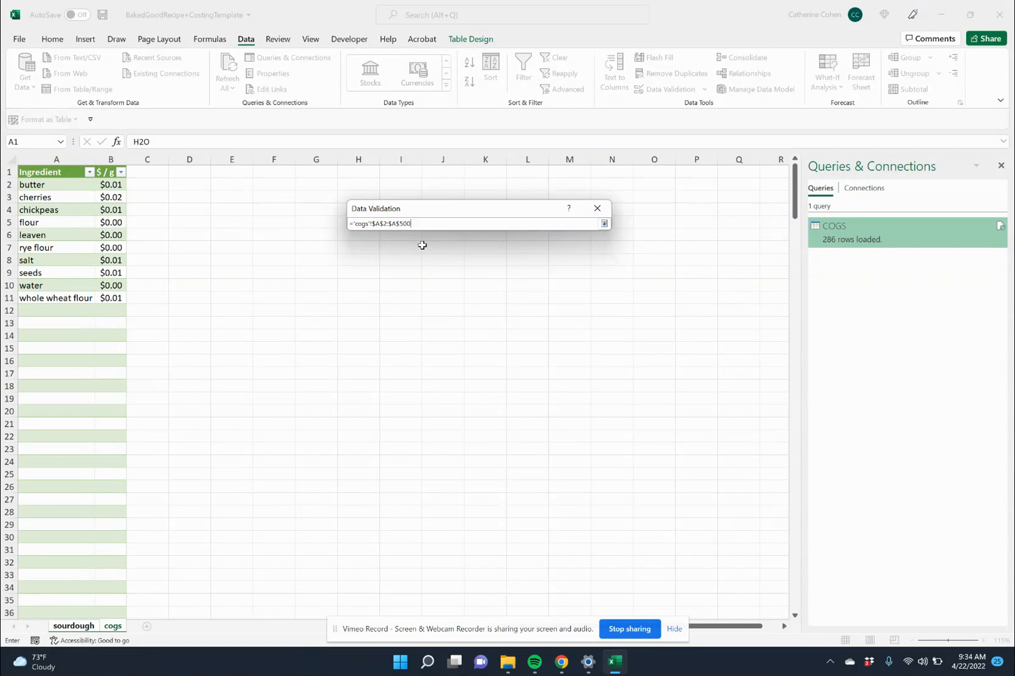
{"action": "key", "text": "Return"}
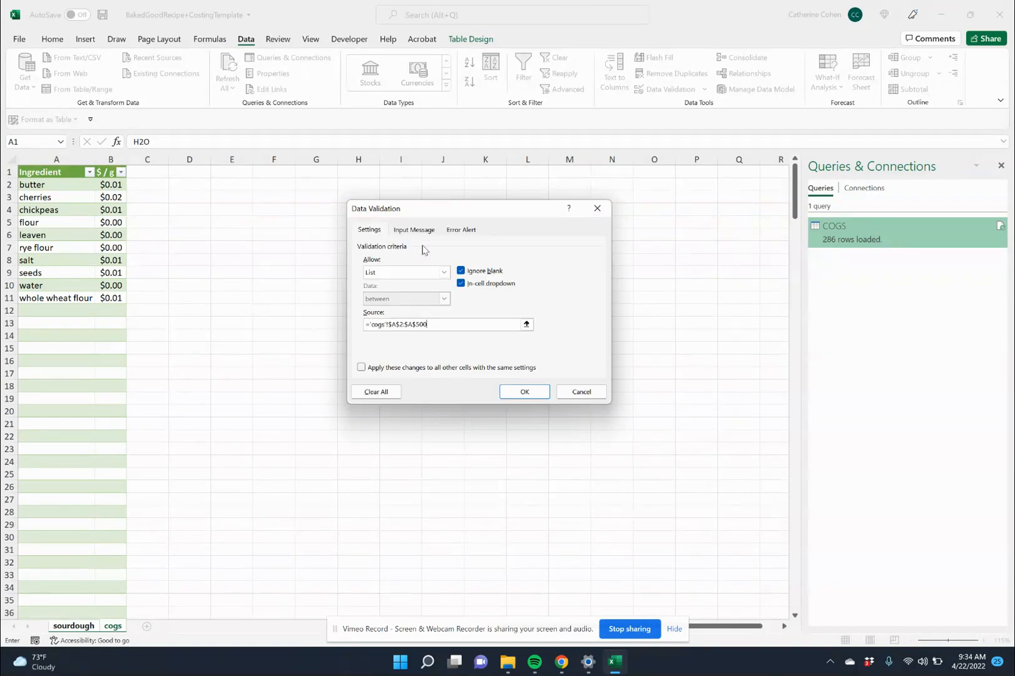
{"action": "left_click", "coordinate": [400, 368]}
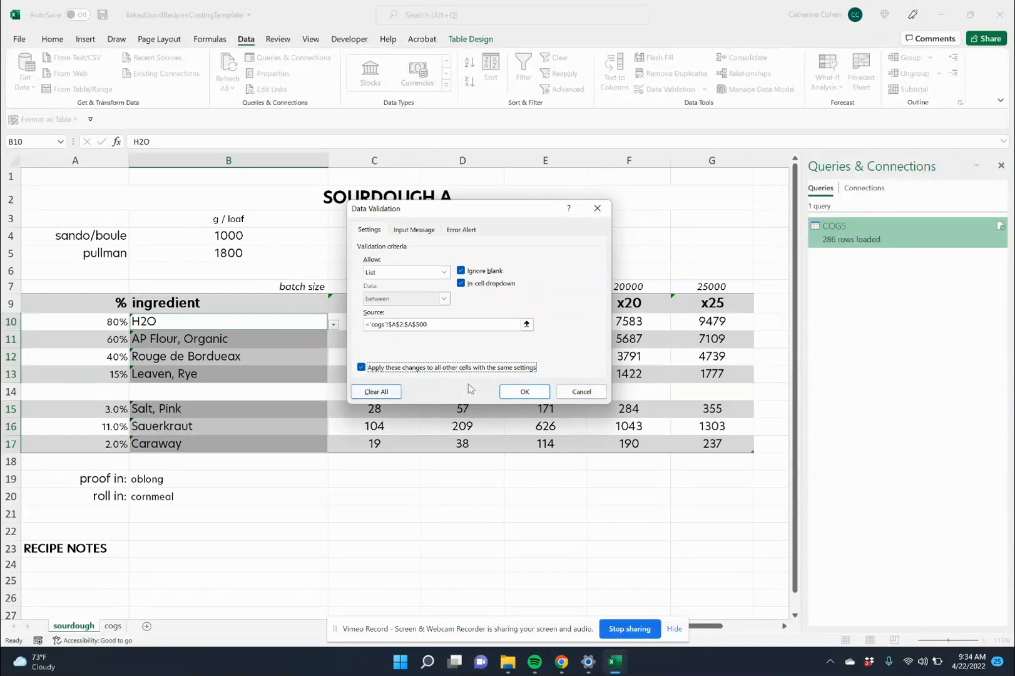
{"action": "left_click", "coordinate": [524, 392]}
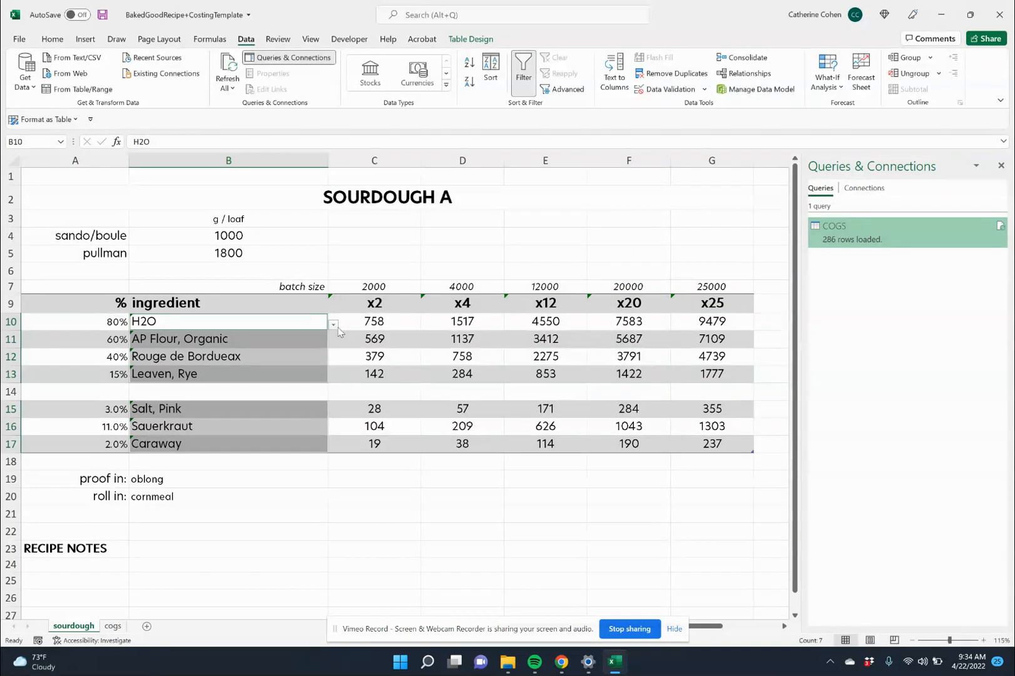
- Replace H2O in B10 with water and AP Flour, Organic in B11 with flour from the ingredient list
{"action": "left_click", "coordinate": [336, 326]}
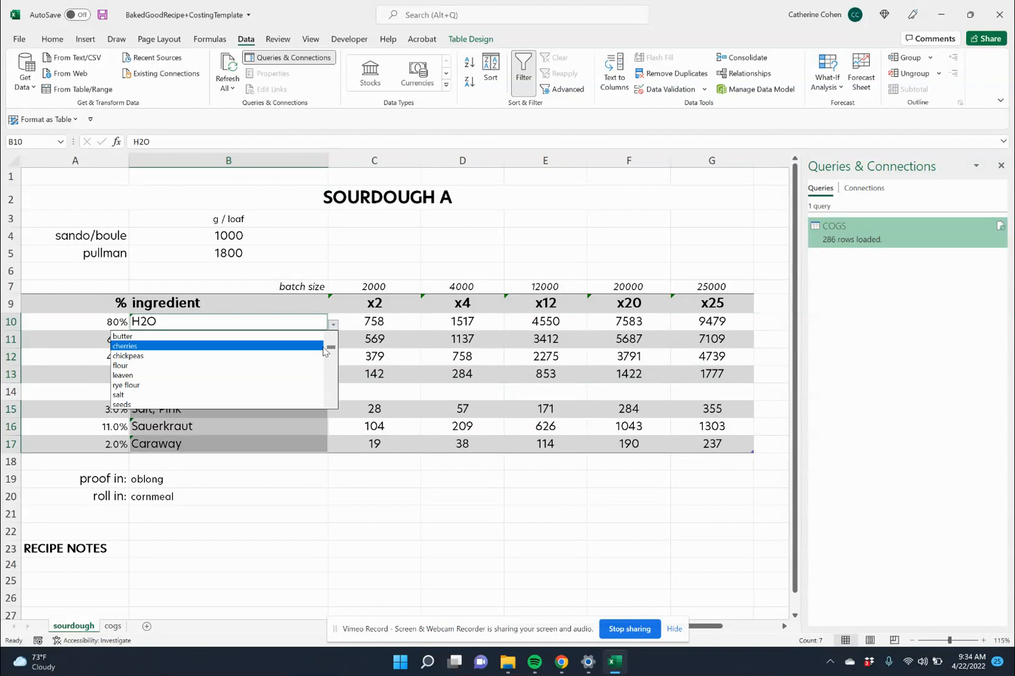
{"action": "scroll", "coordinate": [325, 360], "scroll_direction": "down", "scroll_amount": 4}
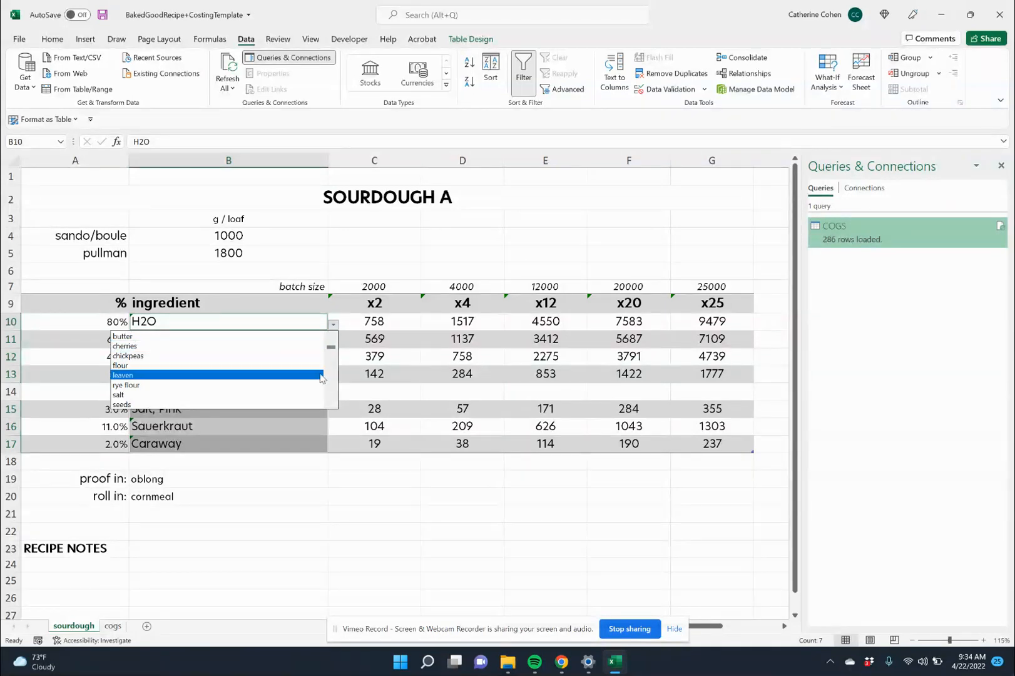
{"action": "left_click", "coordinate": [220, 336]}
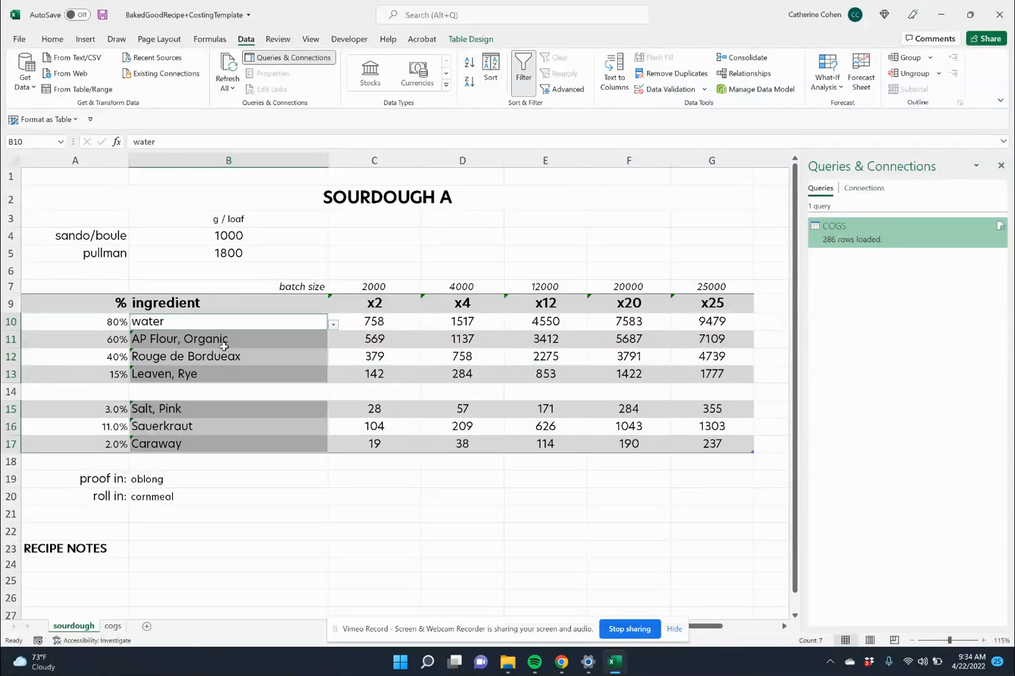
{"action": "left_click", "coordinate": [223, 339]}
{"action": "left_click", "coordinate": [336, 339]}
{"action": "left_click", "coordinate": [319, 341]}
{"action": "left_click", "coordinate": [334, 341]}
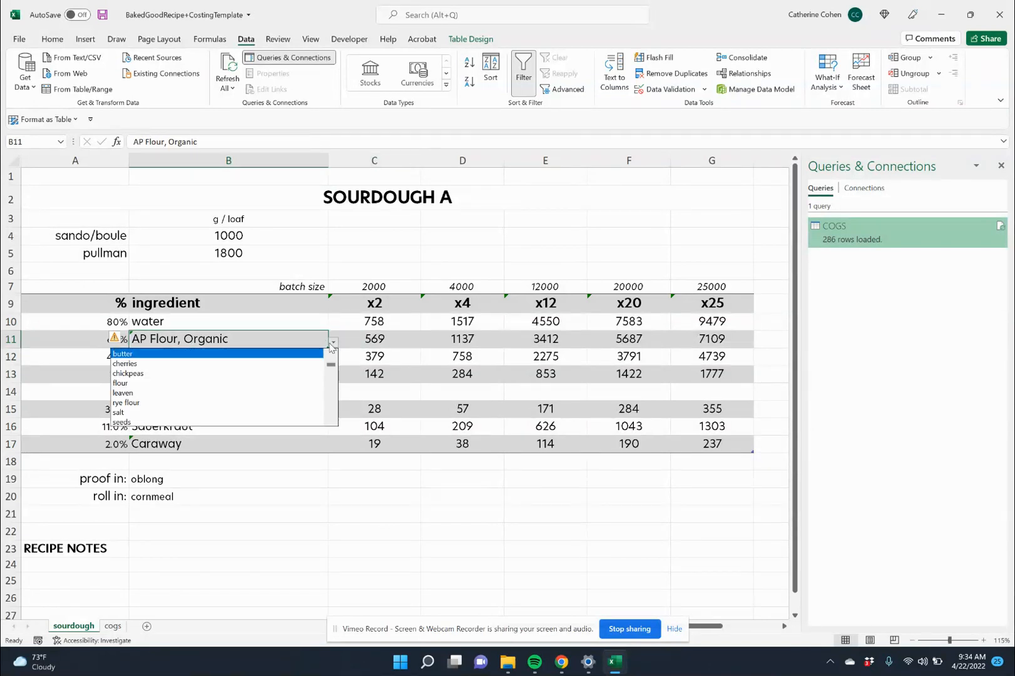
{"action": "key", "text": "Down"}
{"action": "key", "text": "Down"}
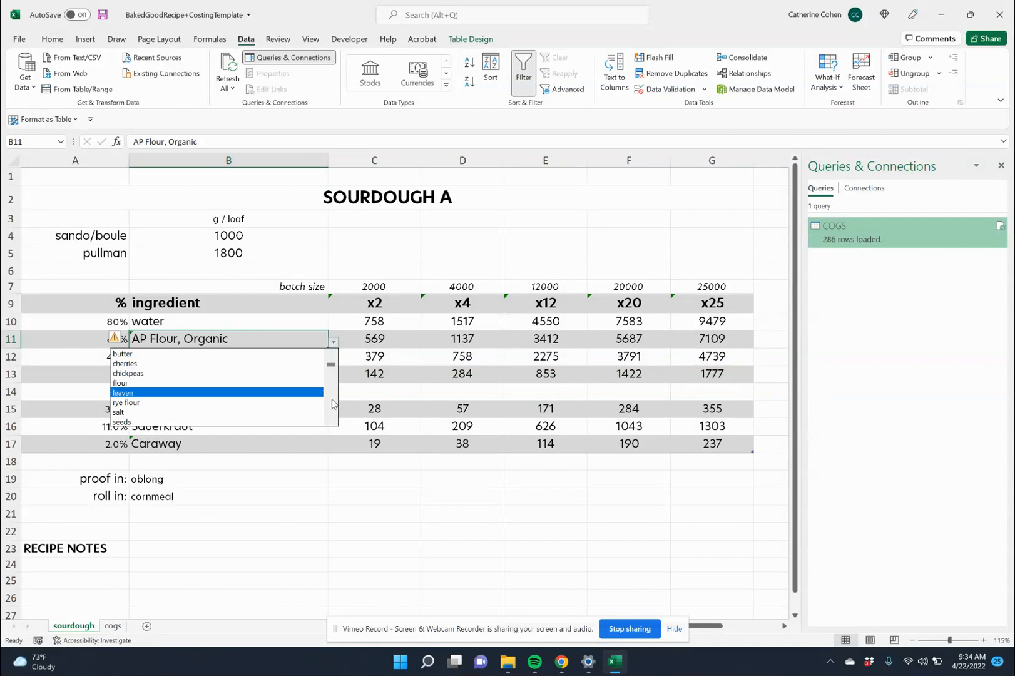
{"action": "left_click", "coordinate": [291, 383]}
- Replace Rouge de Bordueax in B12 with whole wheat flour from the ingredient list
{"action": "left_click", "coordinate": [297, 361]}
{"action": "left_click", "coordinate": [333, 360]}
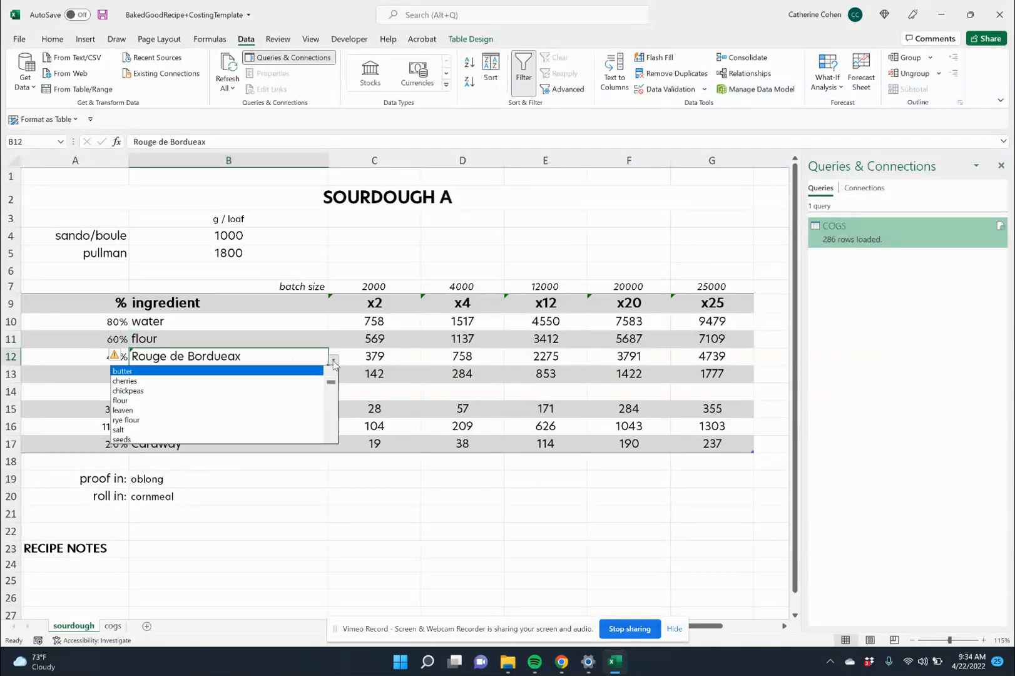
{"action": "left_click", "coordinate": [331, 411]}
{"action": "left_click", "coordinate": [332, 410]}
{"action": "left_click", "coordinate": [331, 374]}
{"action": "left_click", "coordinate": [250, 372]}
- Replace Leaven, Rye in B13 with leaven and Salt, Pink in B15 with salt from the ingredient list
{"action": "left_click", "coordinate": [250, 372]}
{"action": "left_click", "coordinate": [333, 378]}
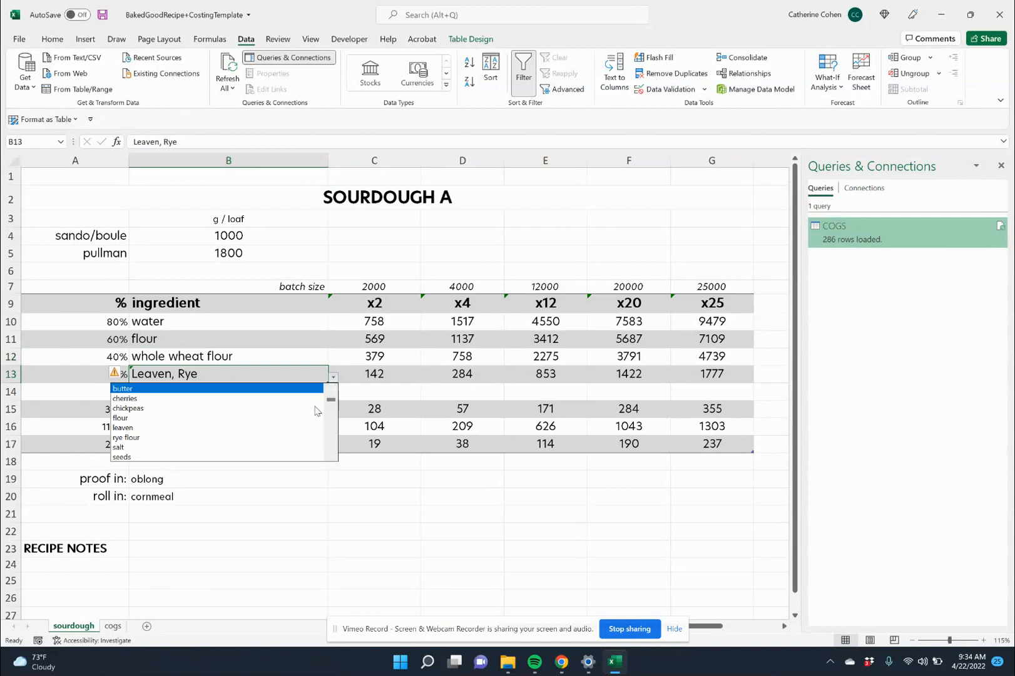
{"action": "left_click", "coordinate": [280, 427]}
{"action": "left_click", "coordinate": [272, 410]}
{"action": "left_click", "coordinate": [334, 414]}
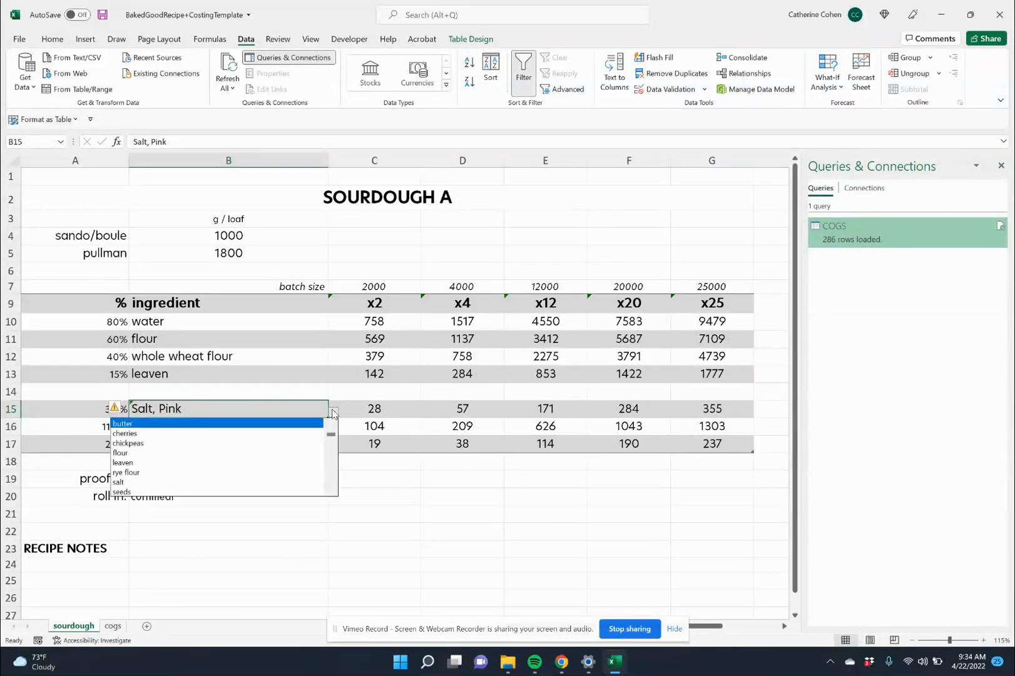
{"action": "left_click", "coordinate": [293, 482]}
{"action": "left_click", "coordinate": [316, 432]}
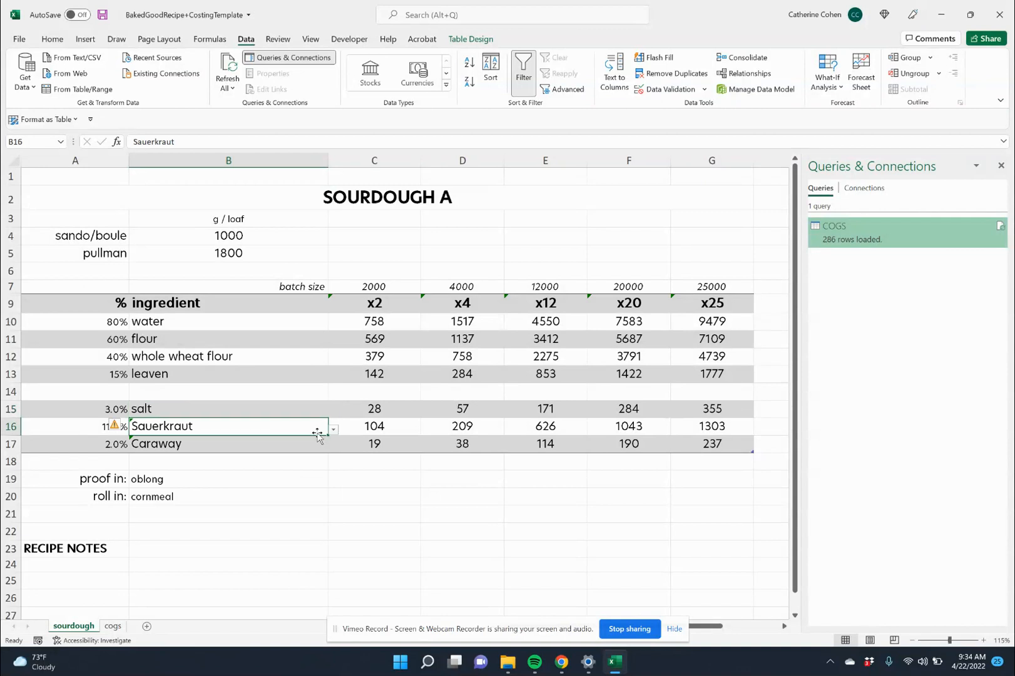
- Replace Sauerkraut in B16 with cherries and Caraway in B17 with seeds from the ingredient list
{"action": "left_click", "coordinate": [334, 429]}
{"action": "left_click", "coordinate": [309, 450]}
{"action": "left_click", "coordinate": [288, 441]}
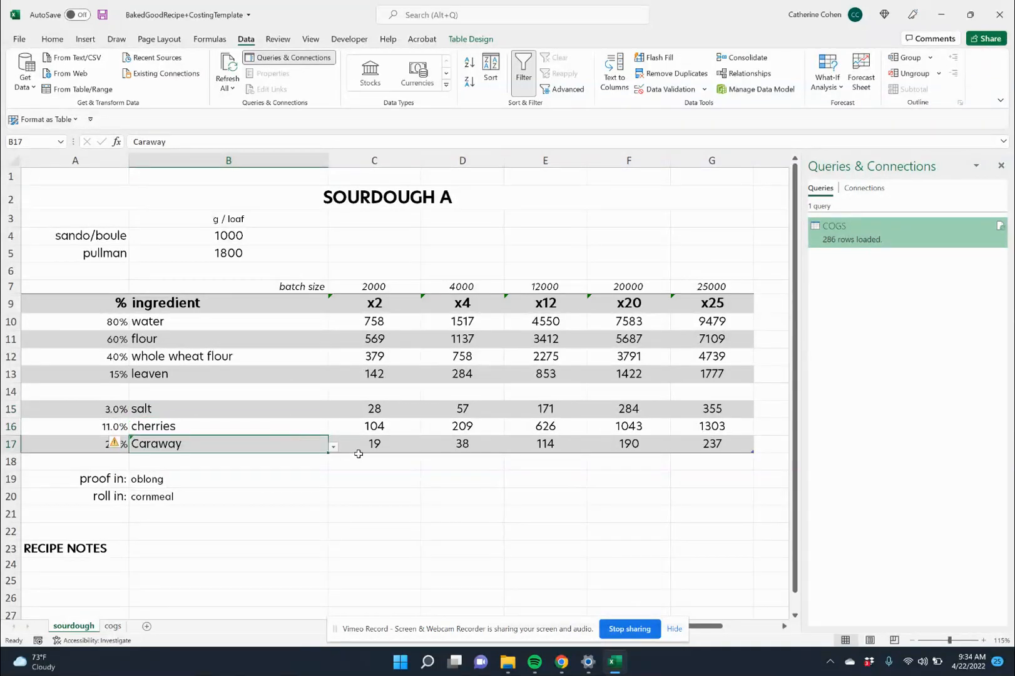
{"action": "left_click", "coordinate": [333, 446]}
{"action": "left_click", "coordinate": [292, 527]}
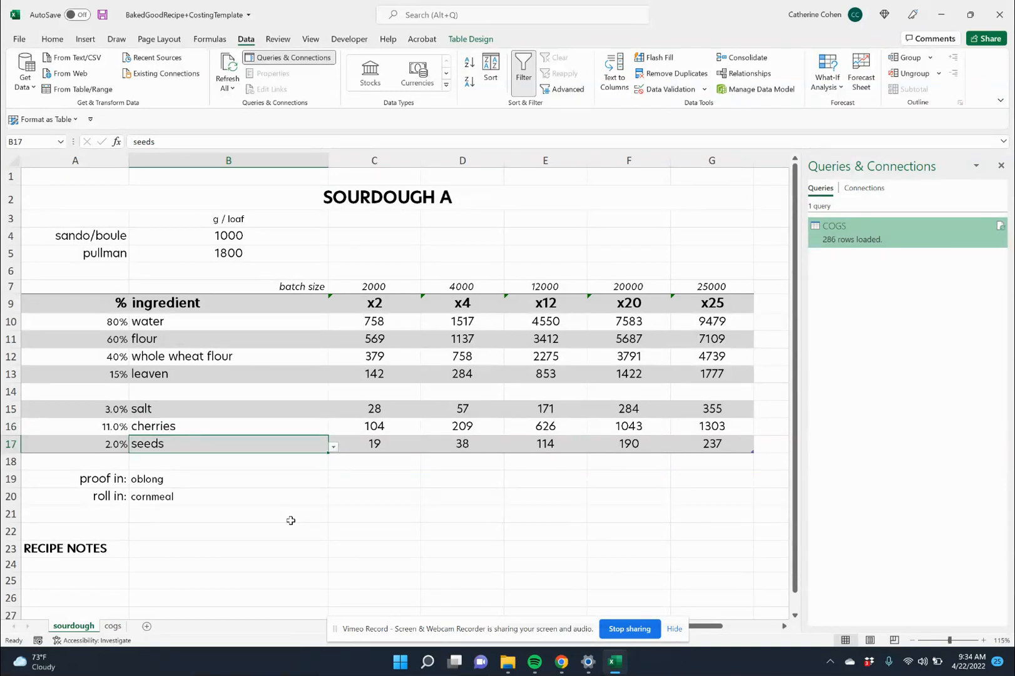
{"action": "left_click_drag", "start_coordinate": [279, 318], "coordinate": [279, 448]}
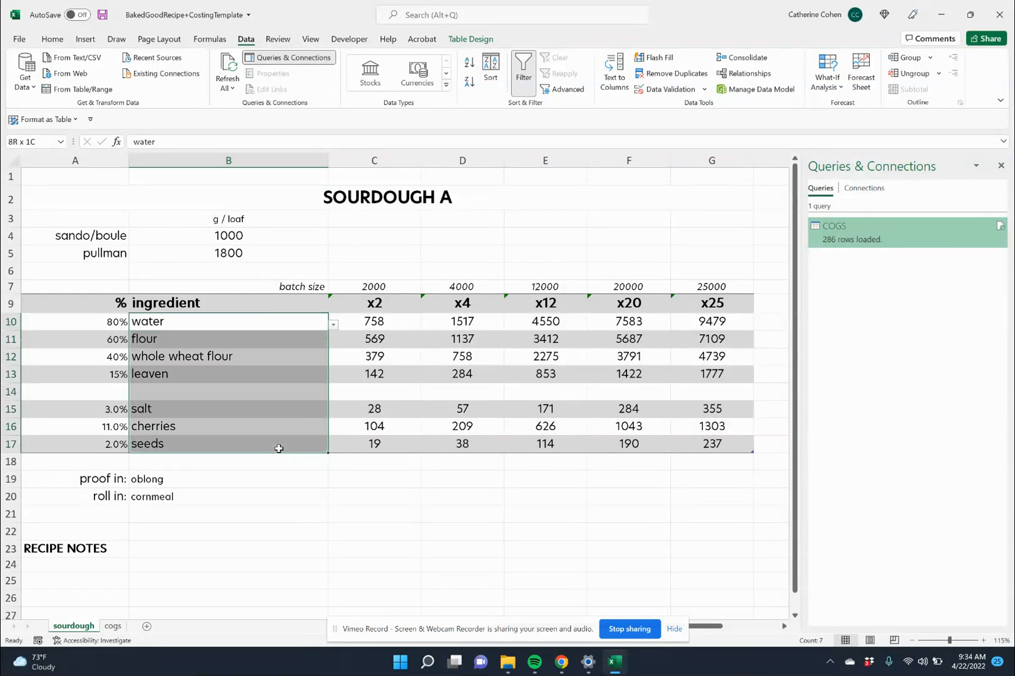
- Ignore the inconsistent calculated column formula errors on the batch headers C9:G9 and save the workbook
{"action": "left_click_drag", "start_coordinate": [351, 303], "coordinate": [746, 306]}
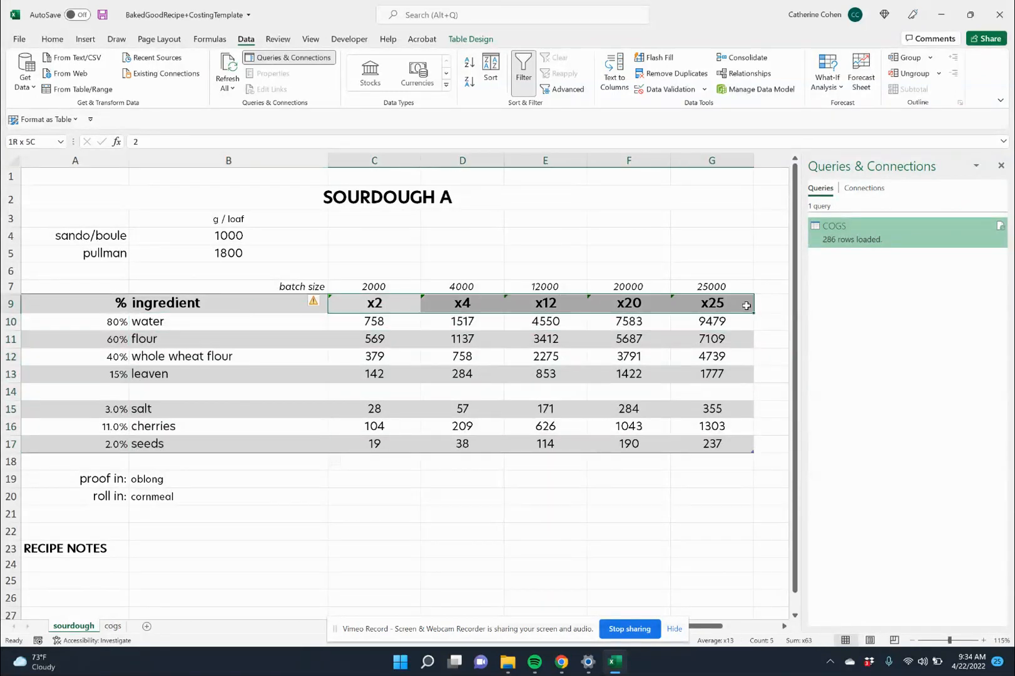
{"action": "left_click", "coordinate": [314, 301]}
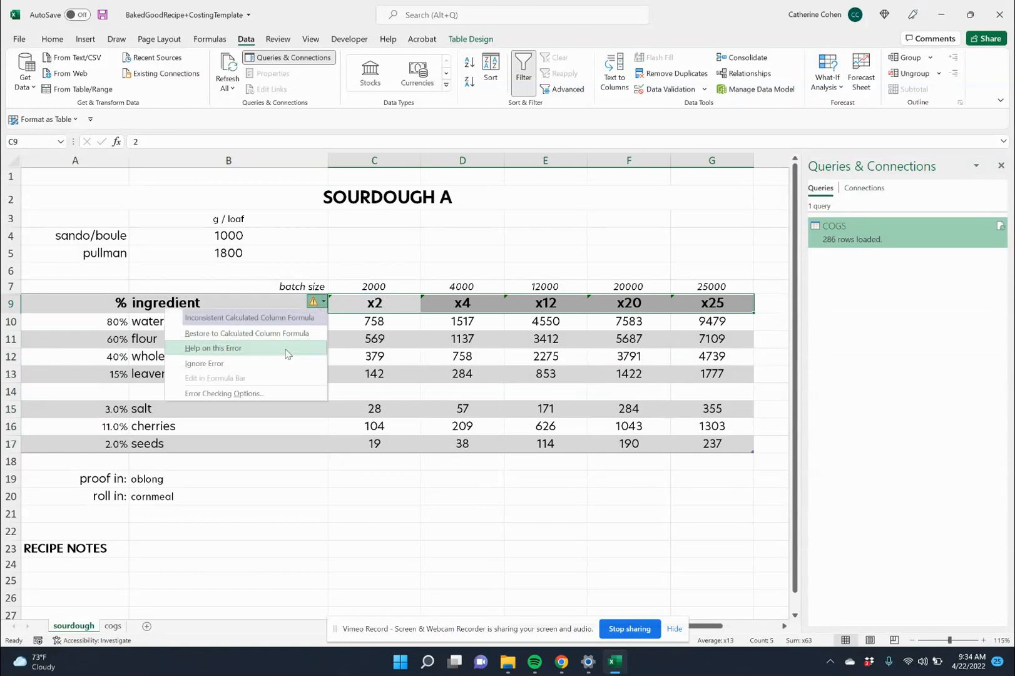
{"action": "left_click", "coordinate": [271, 362]}
{"action": "left_click", "coordinate": [285, 403]}
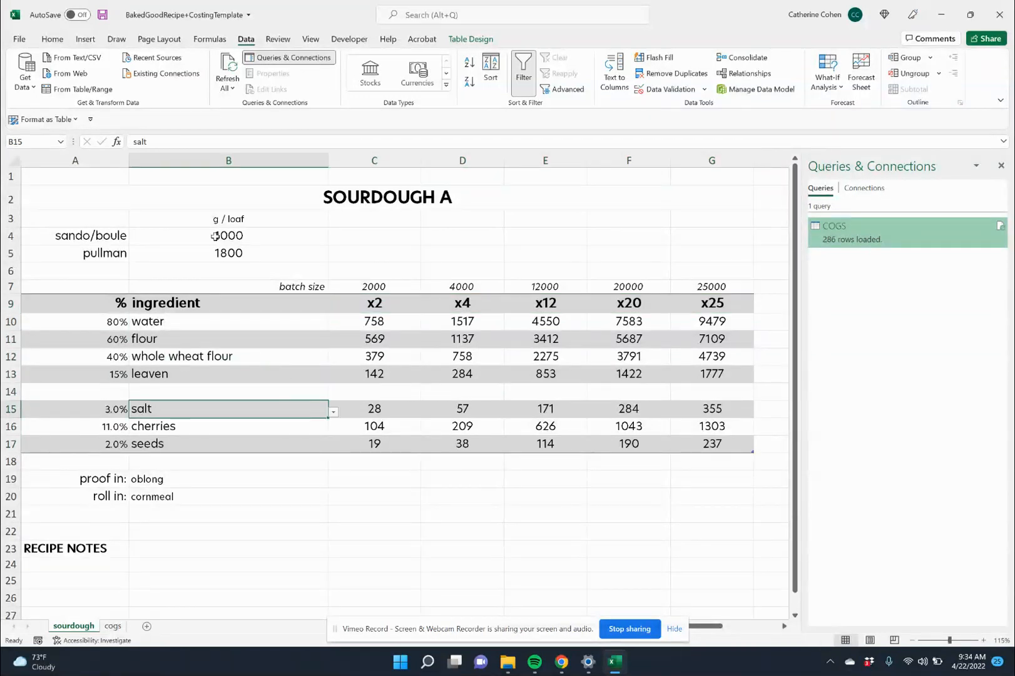
{"action": "left_click", "coordinate": [103, 14]}
- Close the Queries & Connections pane and set the water percentage in A10 to 77%
{"action": "left_click", "coordinate": [112, 322]}
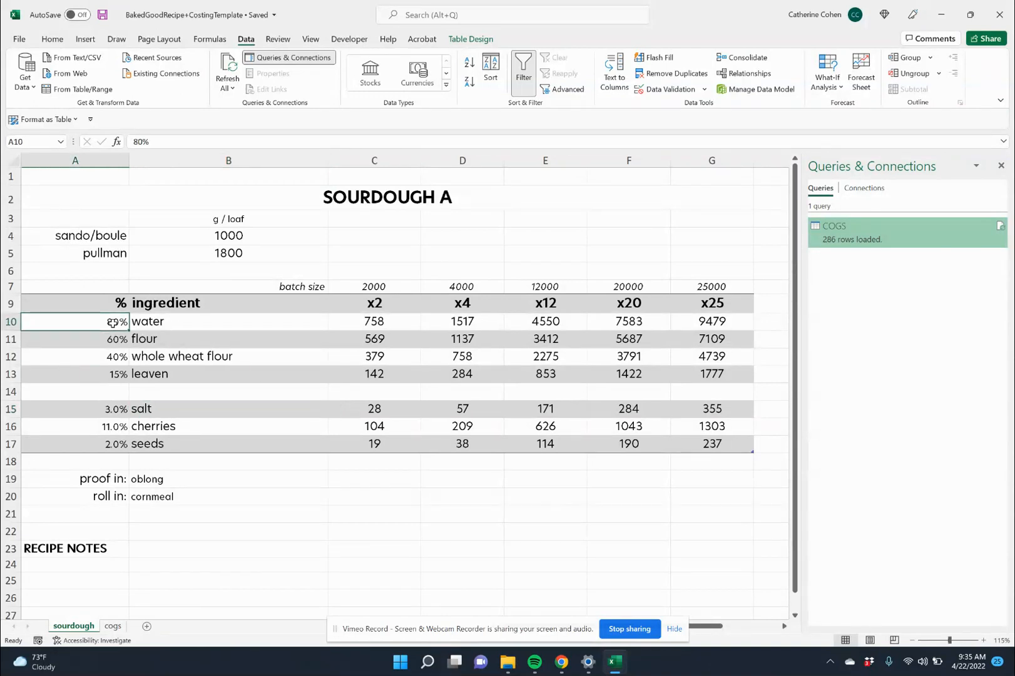
{"action": "left_click", "coordinate": [1002, 165]}
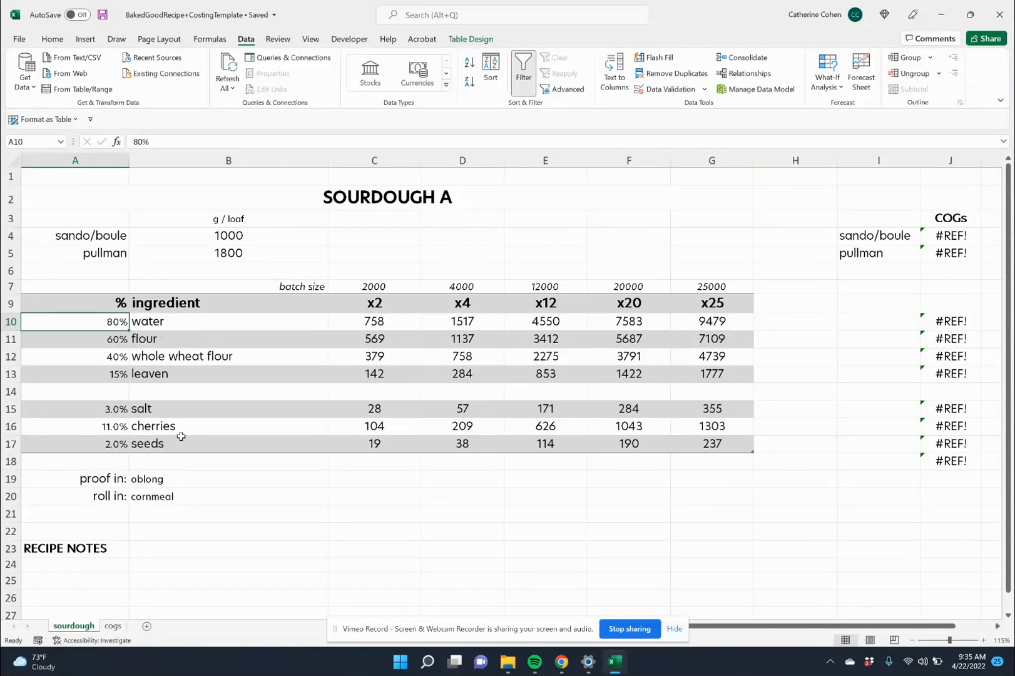
{"action": "type", "text": "77"}
{"action": "key", "text": "Return"}
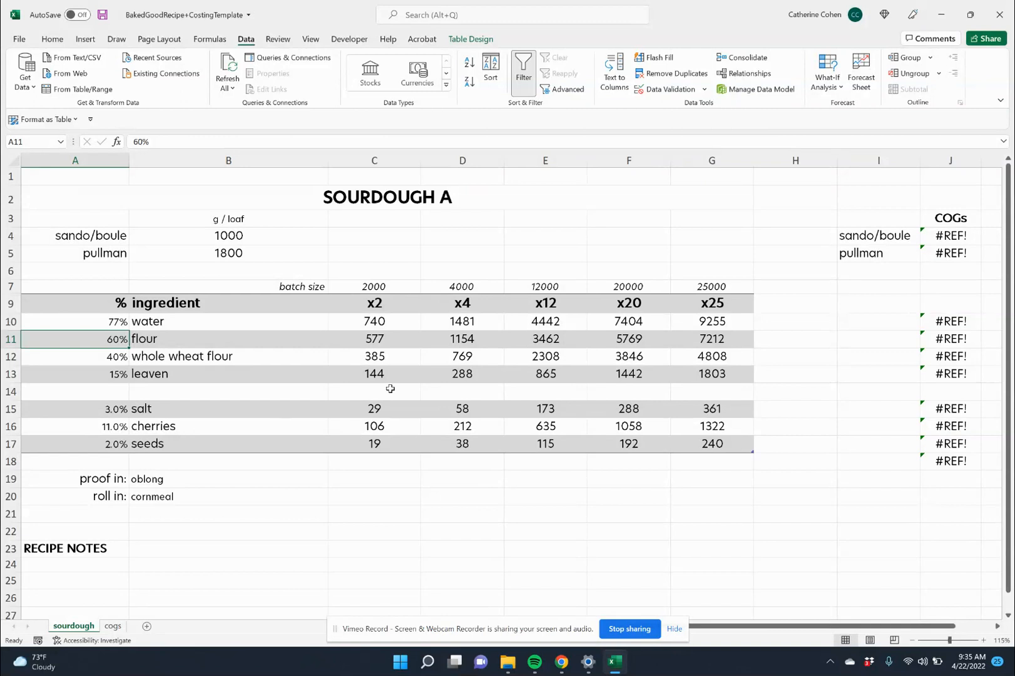
- Examine the batch weight formulas for water in C10 and flour in C11 without changing them
{"action": "left_click", "coordinate": [360, 318]}
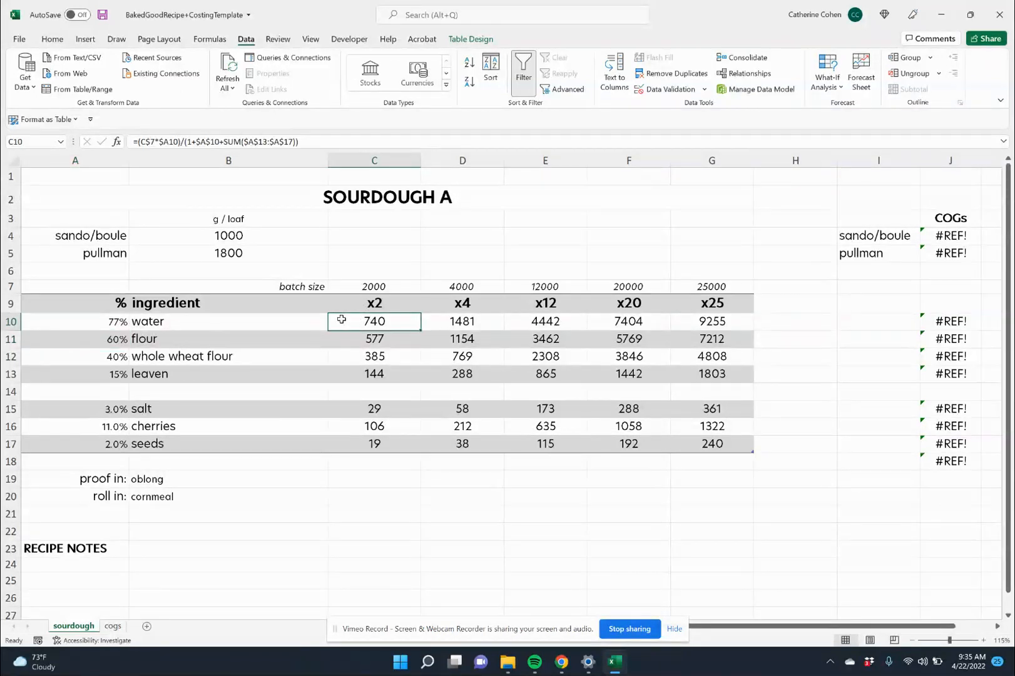
{"action": "double_click", "coordinate": [339, 321]}
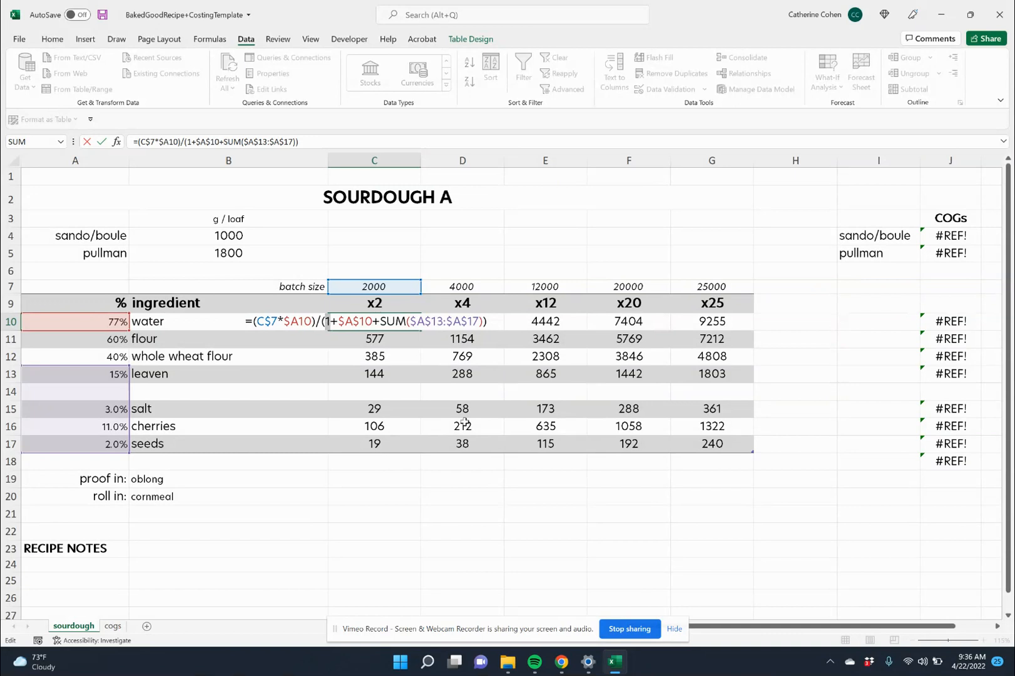
{"action": "key", "text": "Return"}
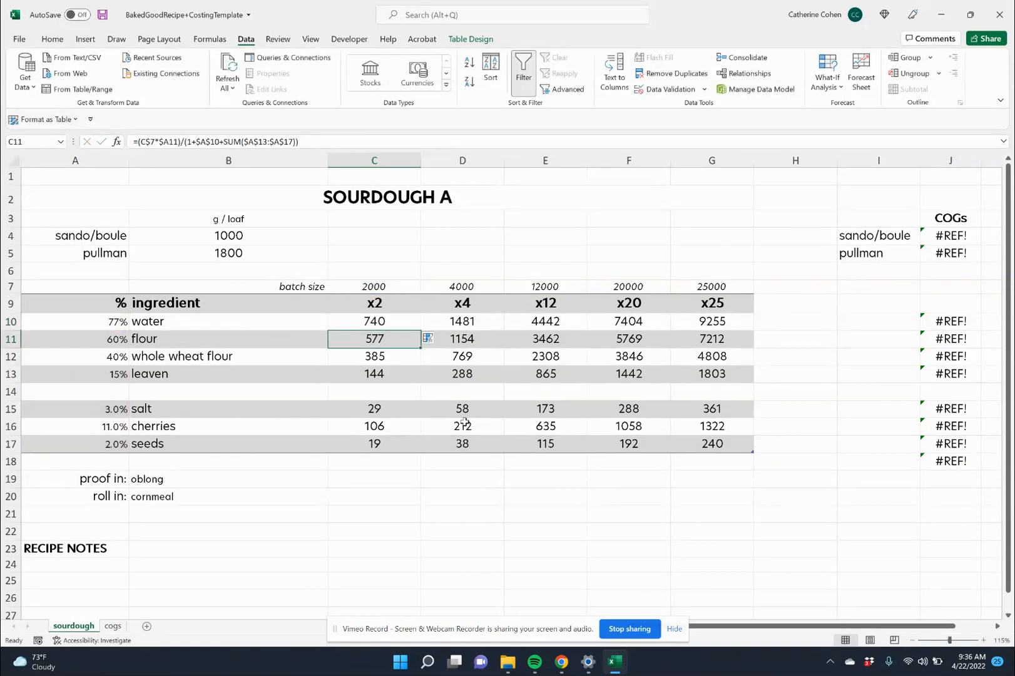
{"action": "double_click", "coordinate": [384, 338]}
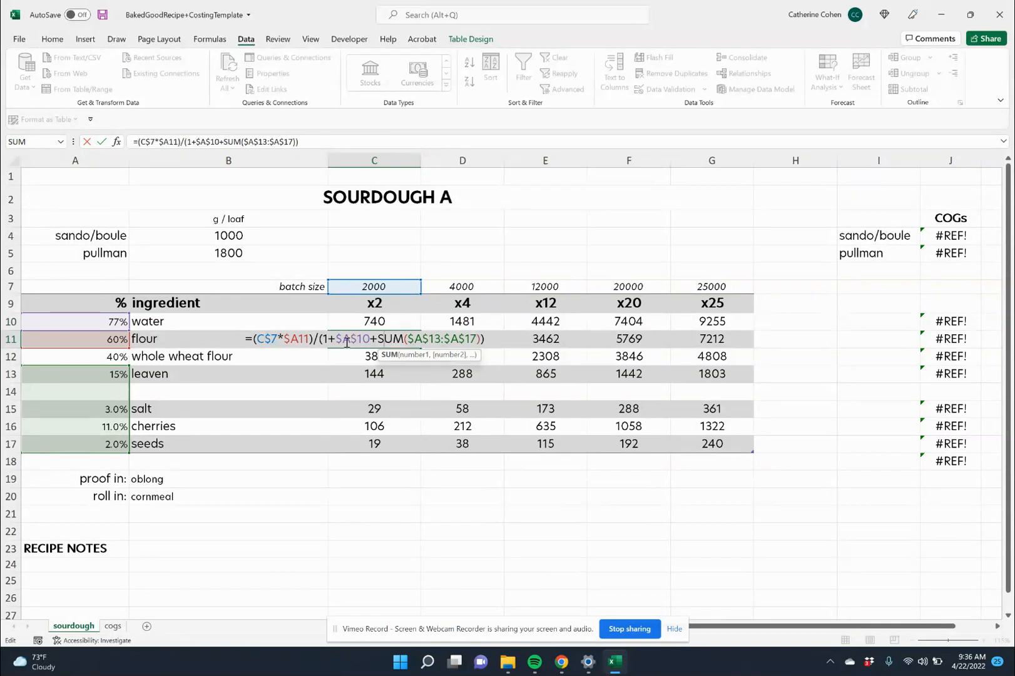
{"action": "key", "text": "Return"}
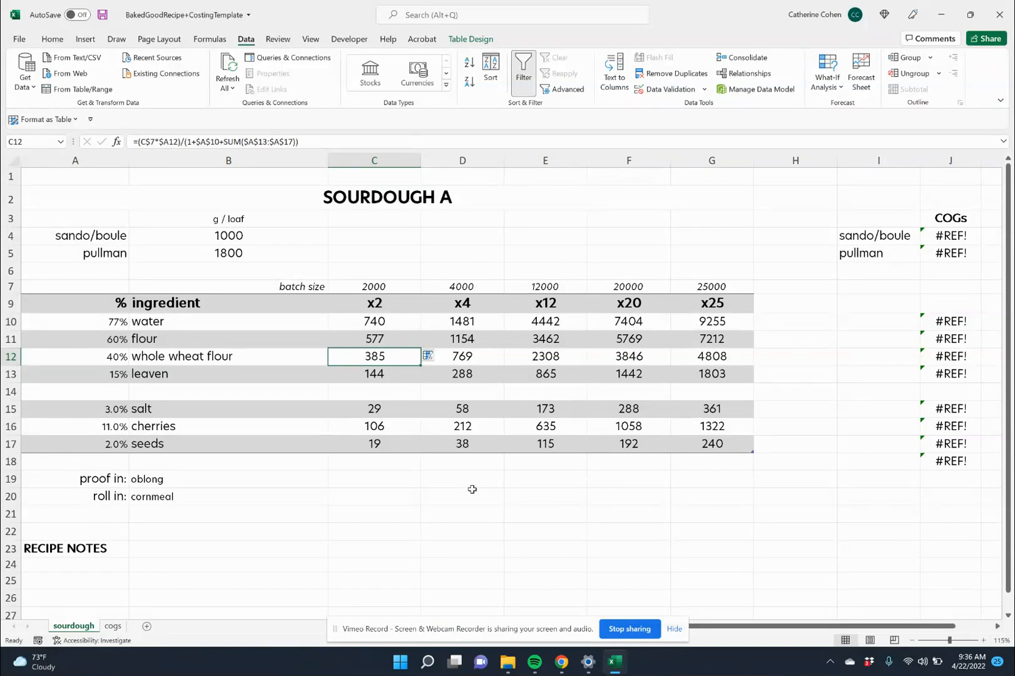
- Check that the ingredient weights in the x2, x4 and x12 columns add up to their batch sizes
{"action": "left_click_drag", "start_coordinate": [377, 322], "coordinate": [367, 441]}
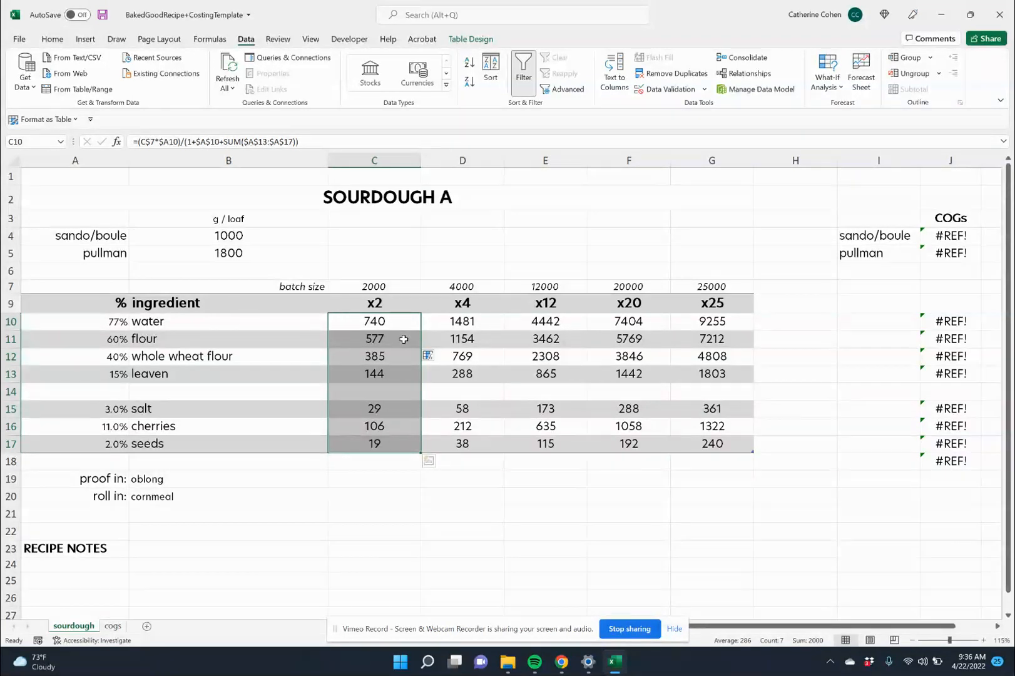
{"action": "left_click_drag", "start_coordinate": [449, 319], "coordinate": [454, 443]}
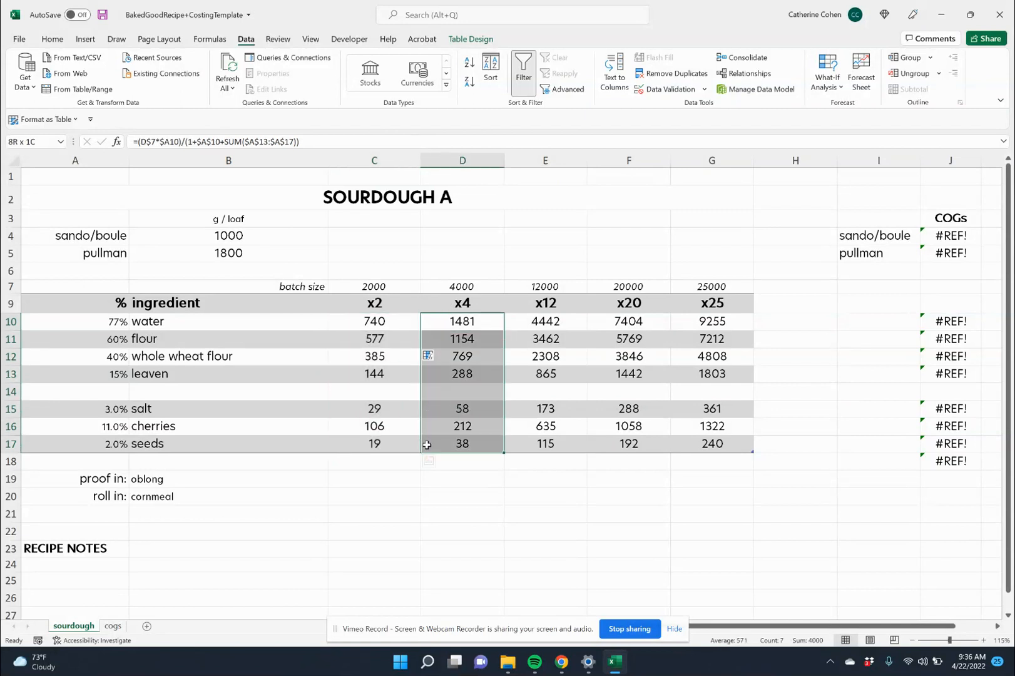
{"action": "left_click_drag", "start_coordinate": [517, 320], "coordinate": [535, 450]}
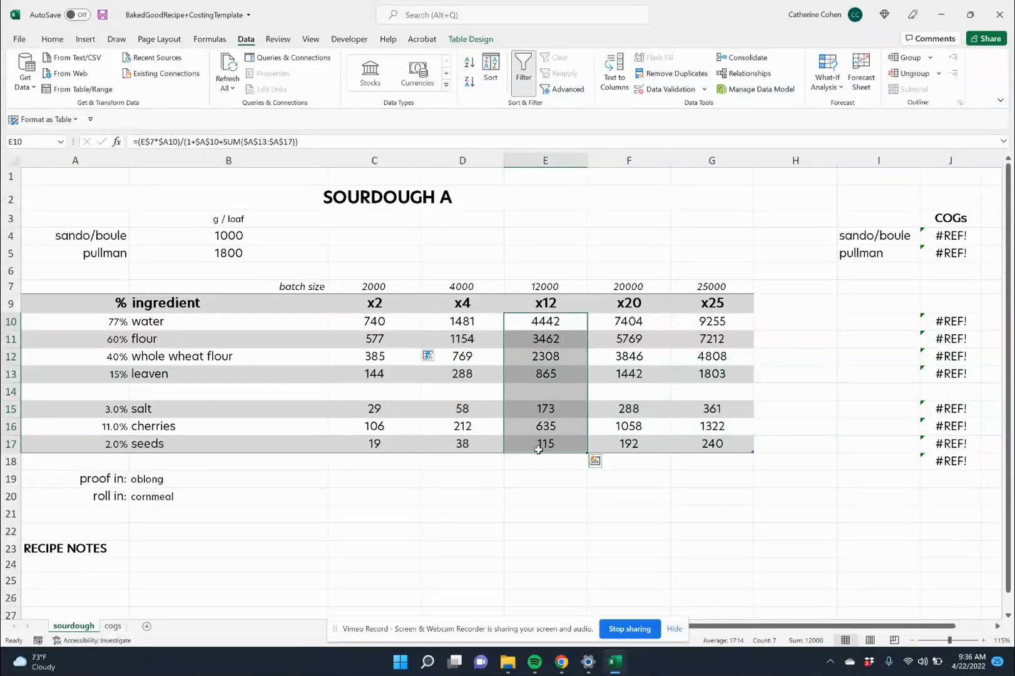
- Insert a new row above the cherries row, between salt and cherries
{"action": "left_click", "coordinate": [186, 378]}
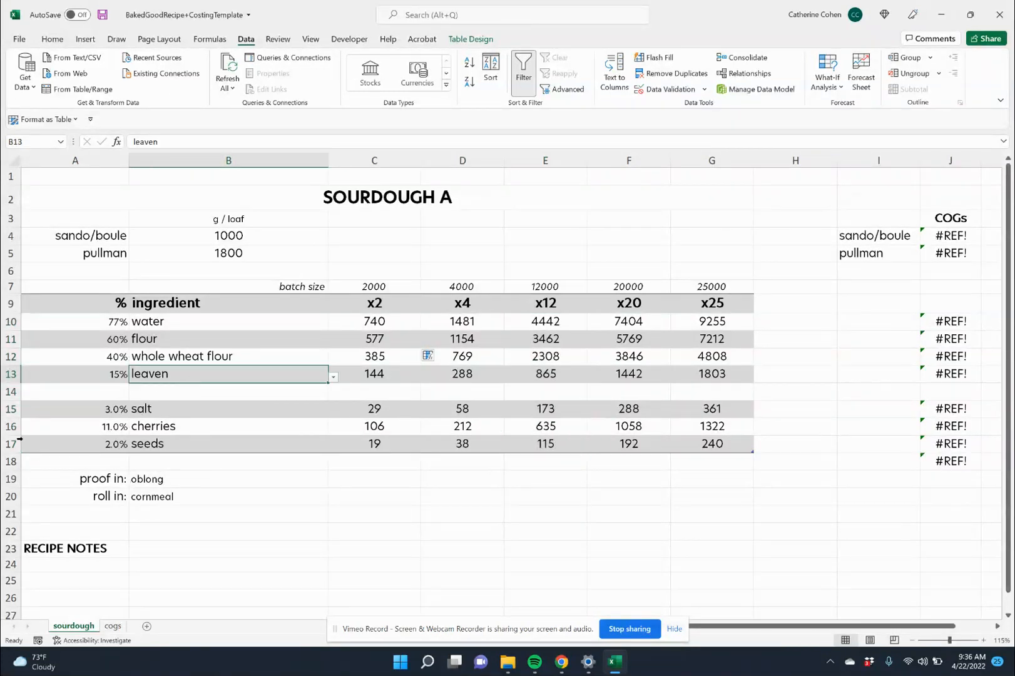
{"action": "right_click", "coordinate": [17, 431]}
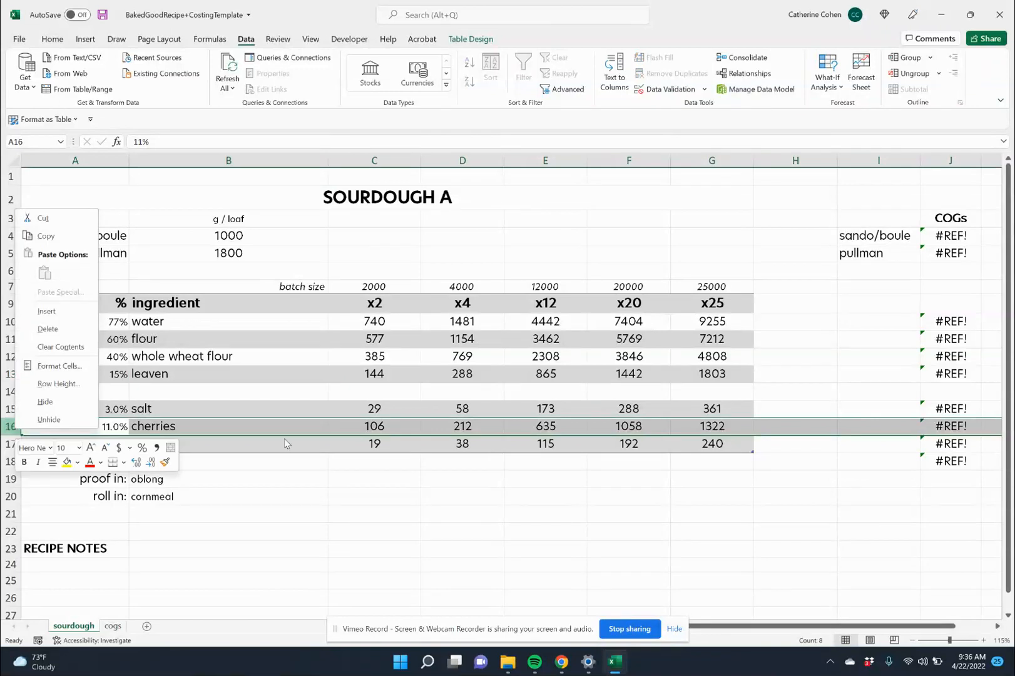
{"action": "key", "text": "Escape"}
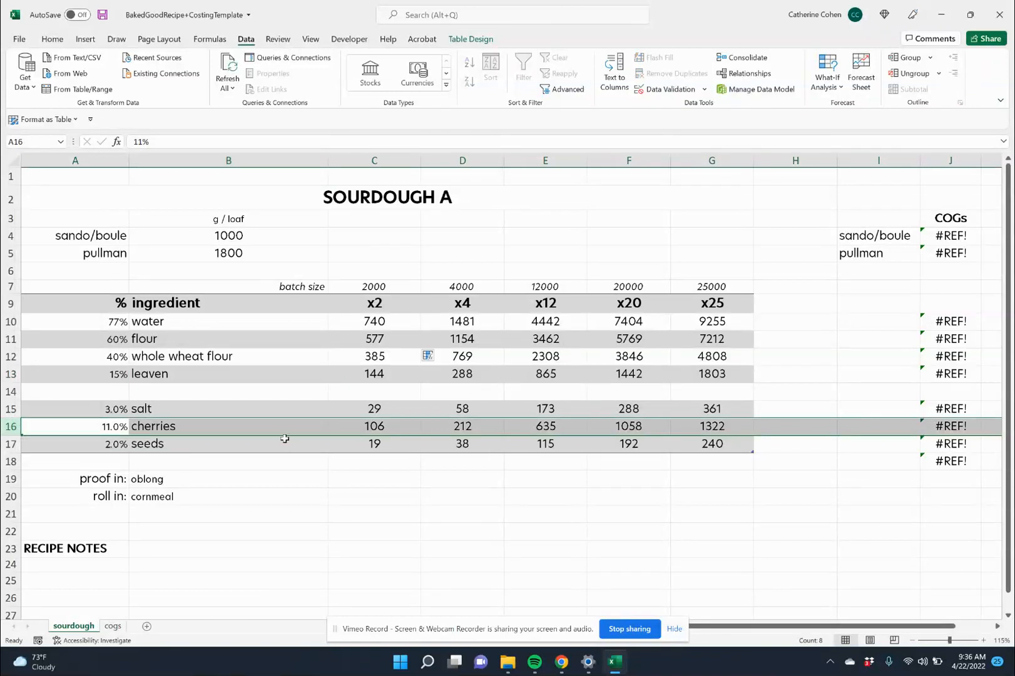
{"action": "right_click", "coordinate": [14, 427]}
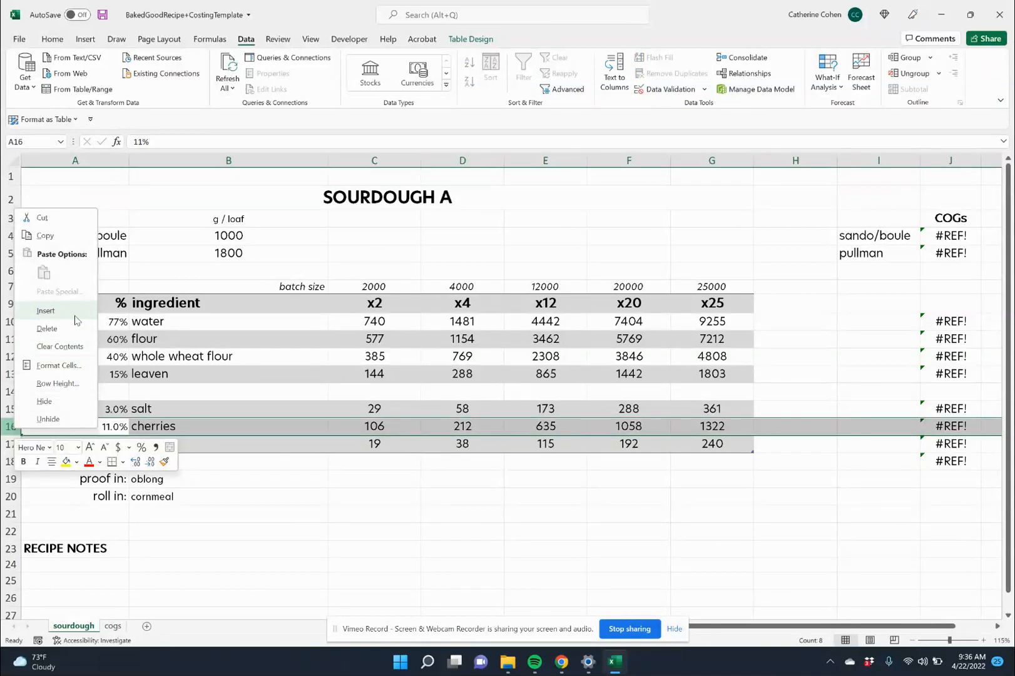
{"action": "left_click", "coordinate": [45, 310]}
- Choose butter from the ingredient list in B16 and set its percentage in A16 to 5%
{"action": "left_click", "coordinate": [224, 431]}
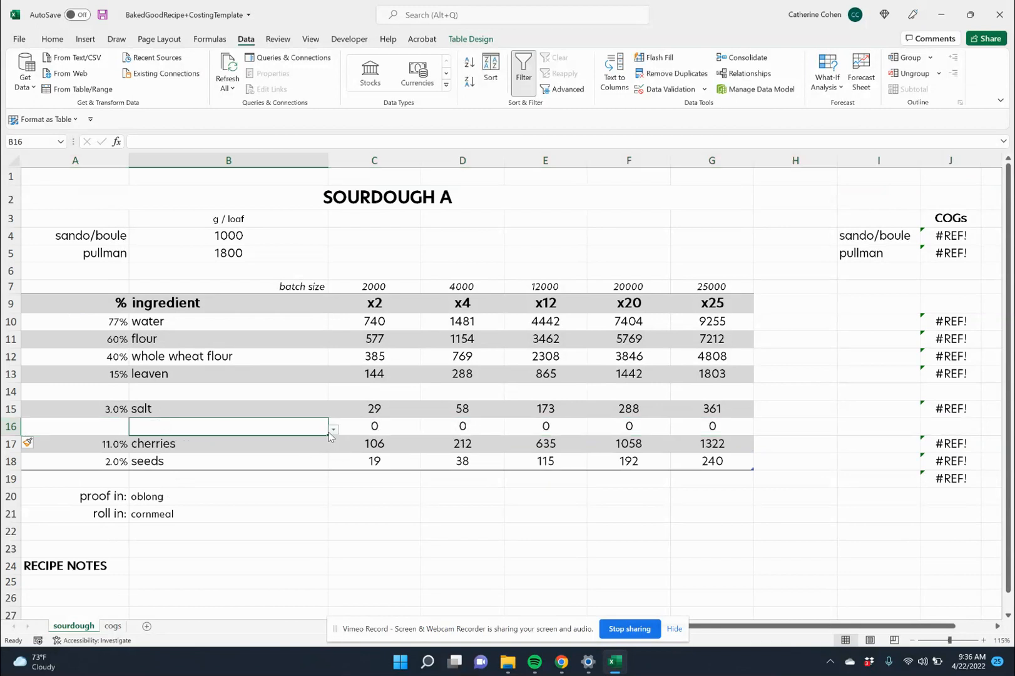
{"action": "left_click", "coordinate": [122, 432]}
{"action": "left_click", "coordinate": [159, 432]}
{"action": "left_click", "coordinate": [333, 430]}
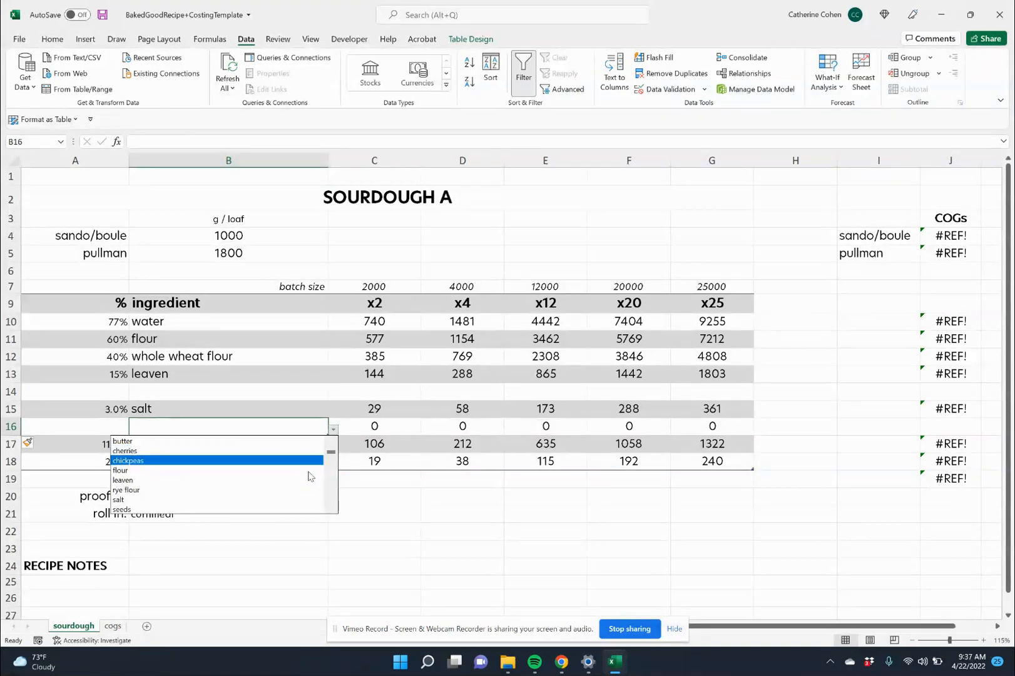
{"action": "left_click", "coordinate": [288, 442]}
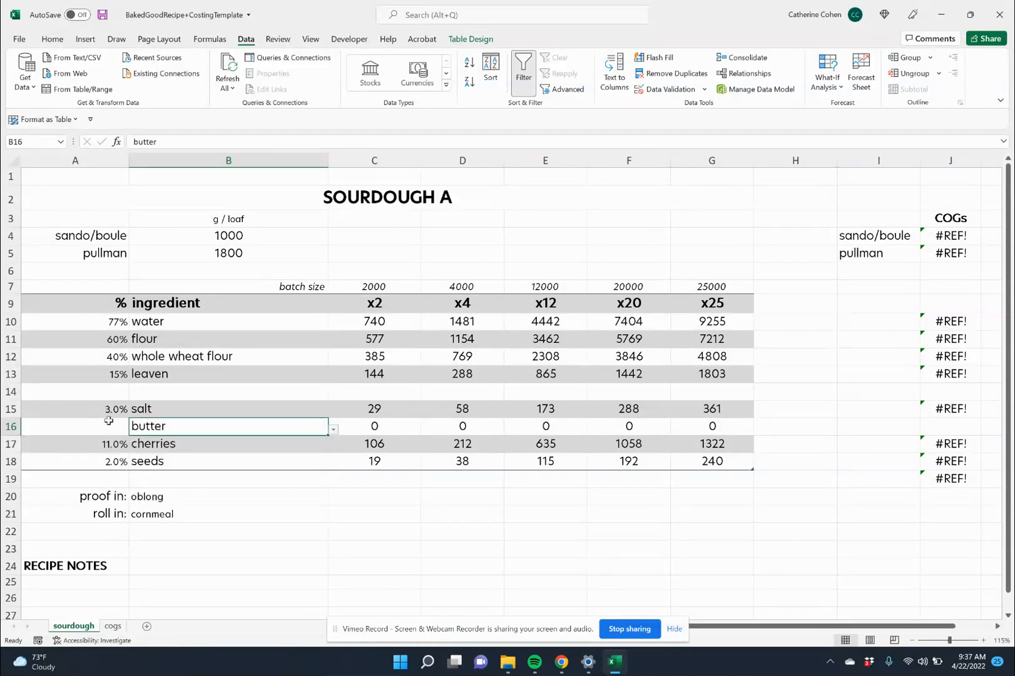
{"action": "key", "text": "Left"}
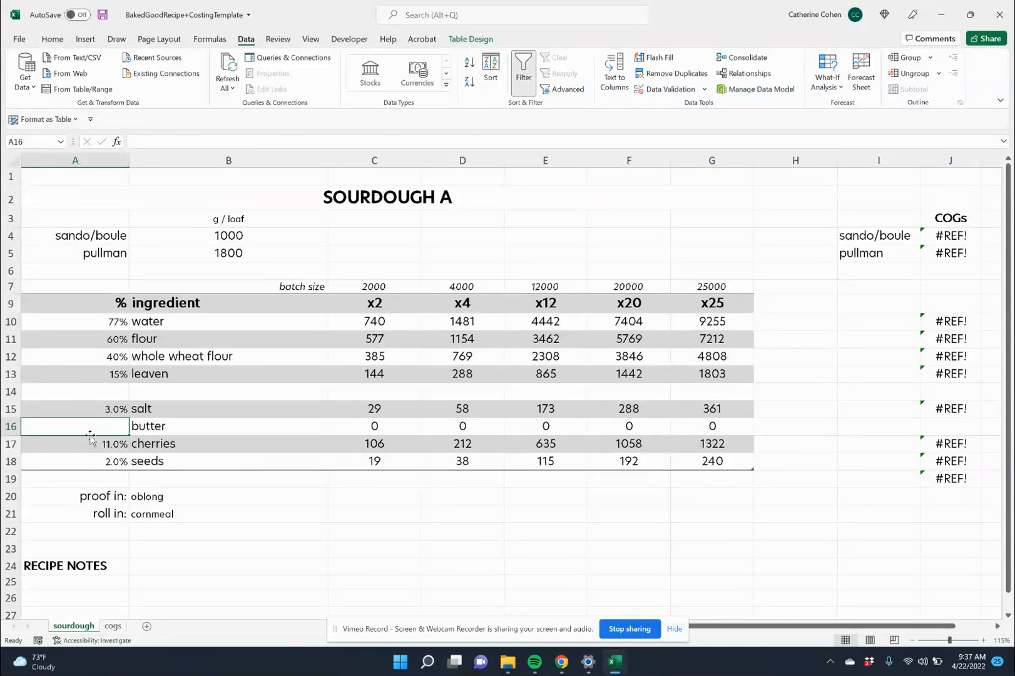
{"action": "type", "text": "5"}
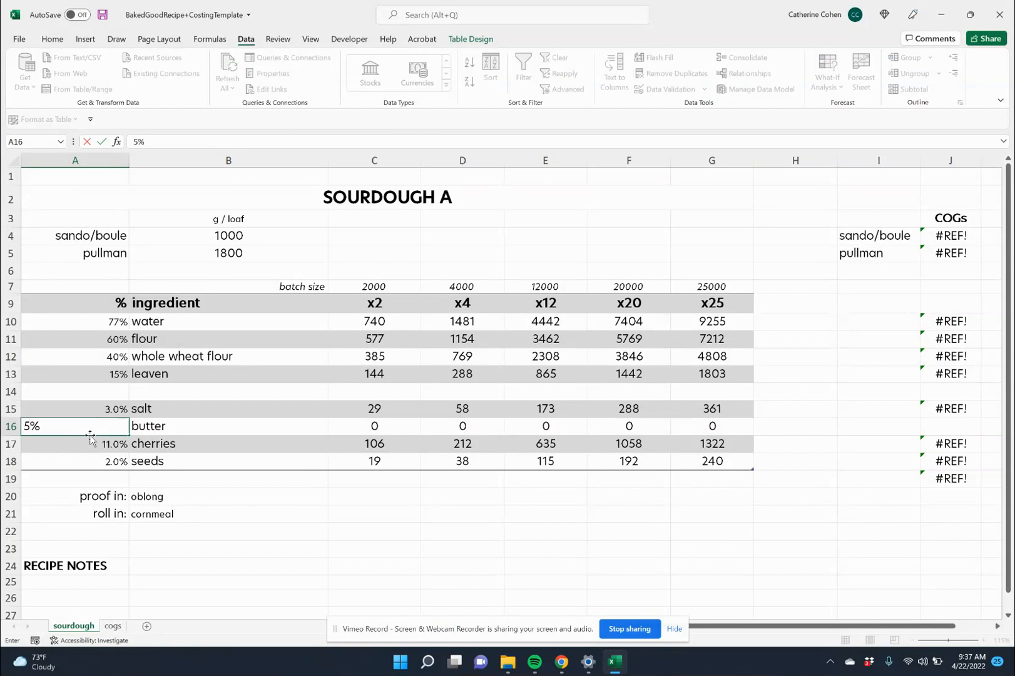
{"action": "key", "text": "Return"}
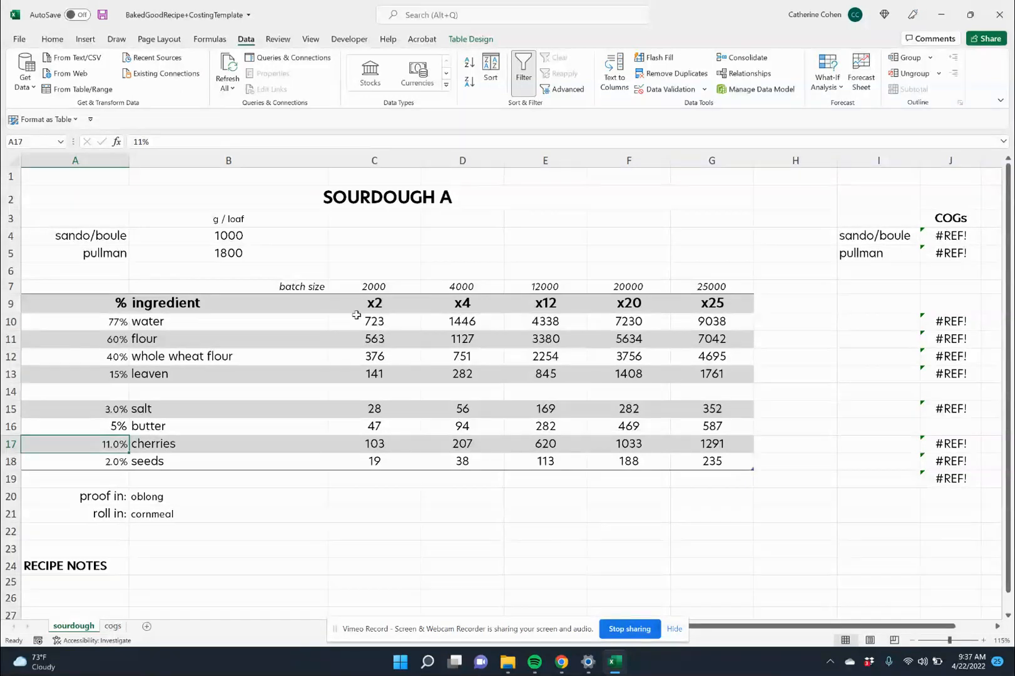
- Check the sum of the x2 weights and inspect the weight formula for butter in C16
{"action": "left_click_drag", "start_coordinate": [344, 323], "coordinate": [369, 462]}
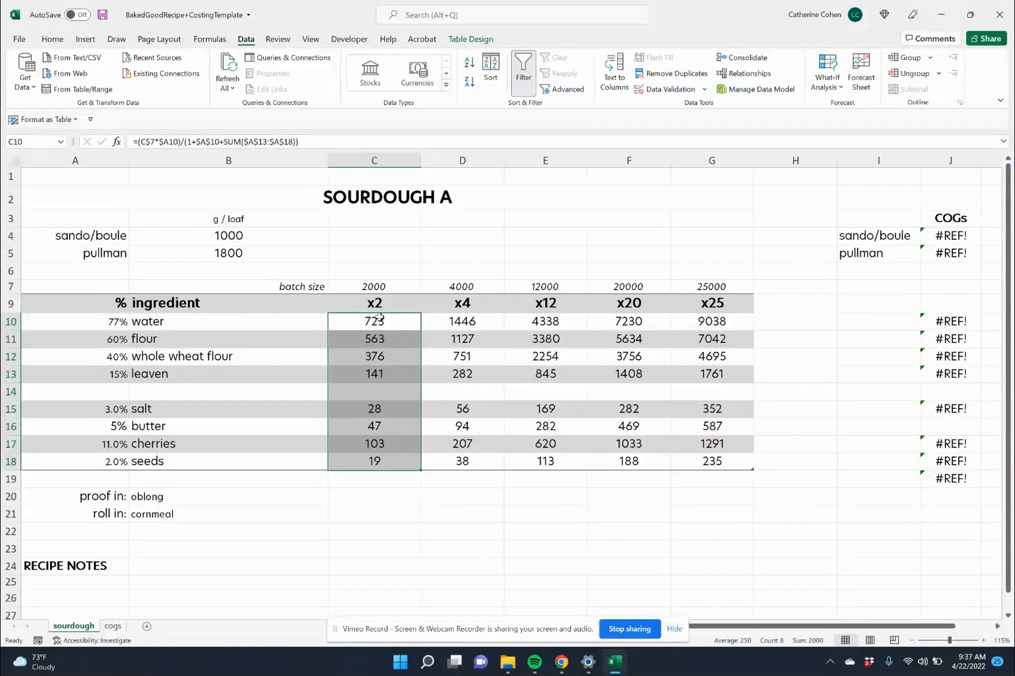
{"action": "left_click", "coordinate": [11, 426]}
{"action": "double_click", "coordinate": [372, 426]}
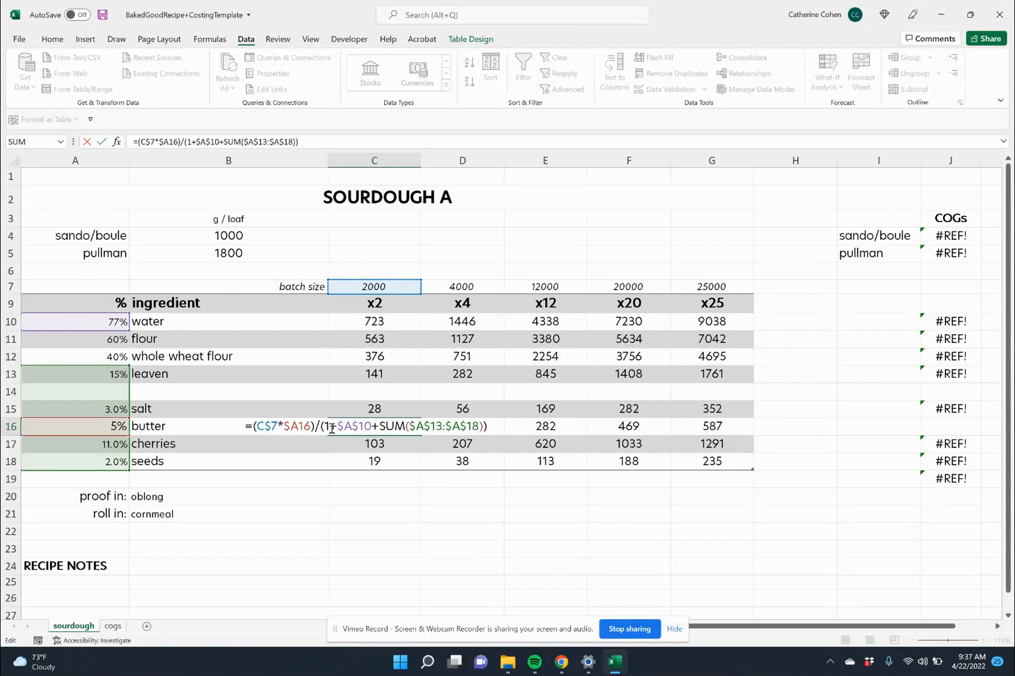
{"action": "key", "text": "Return"}
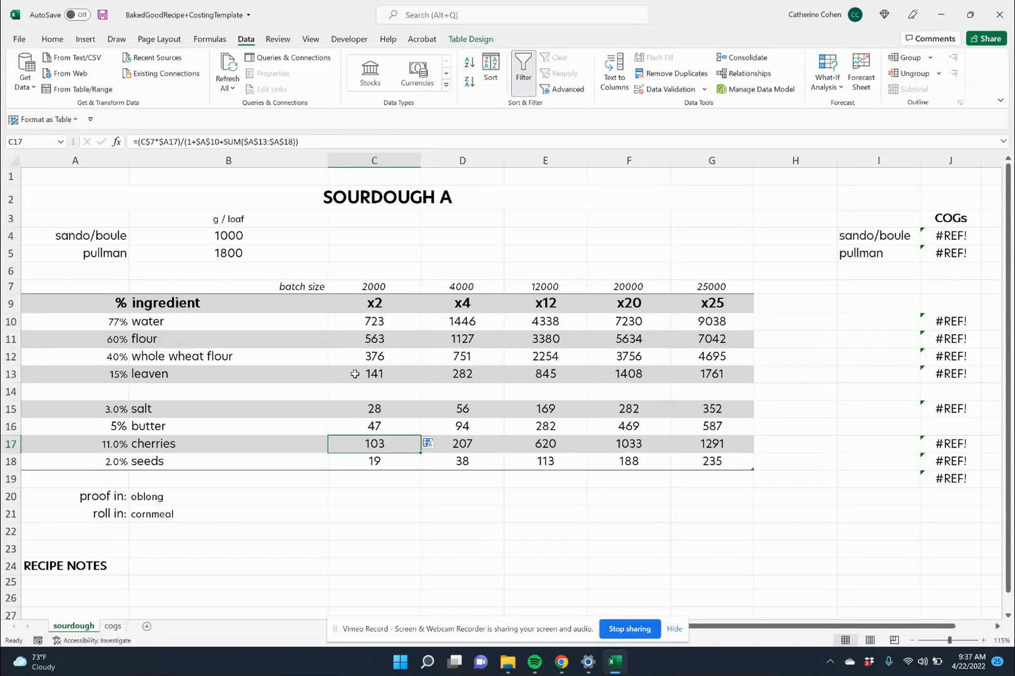
- Remove the broken #REF! table reference from the VLOOKUP formula for water in J10
{"action": "left_click", "coordinate": [938, 236]}
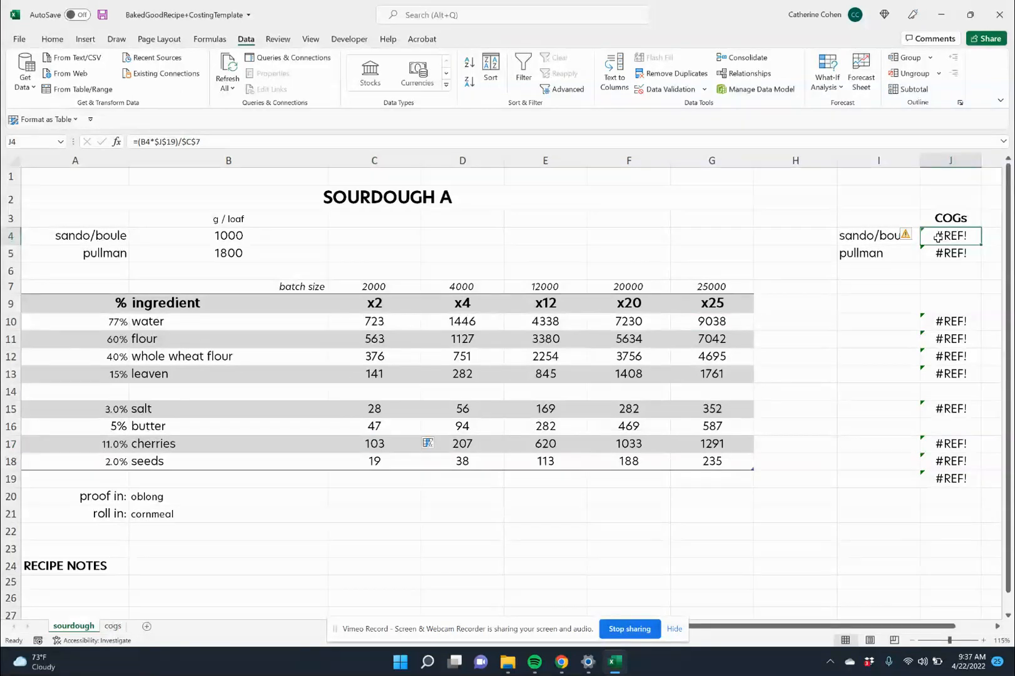
{"action": "left_click", "coordinate": [932, 322]}
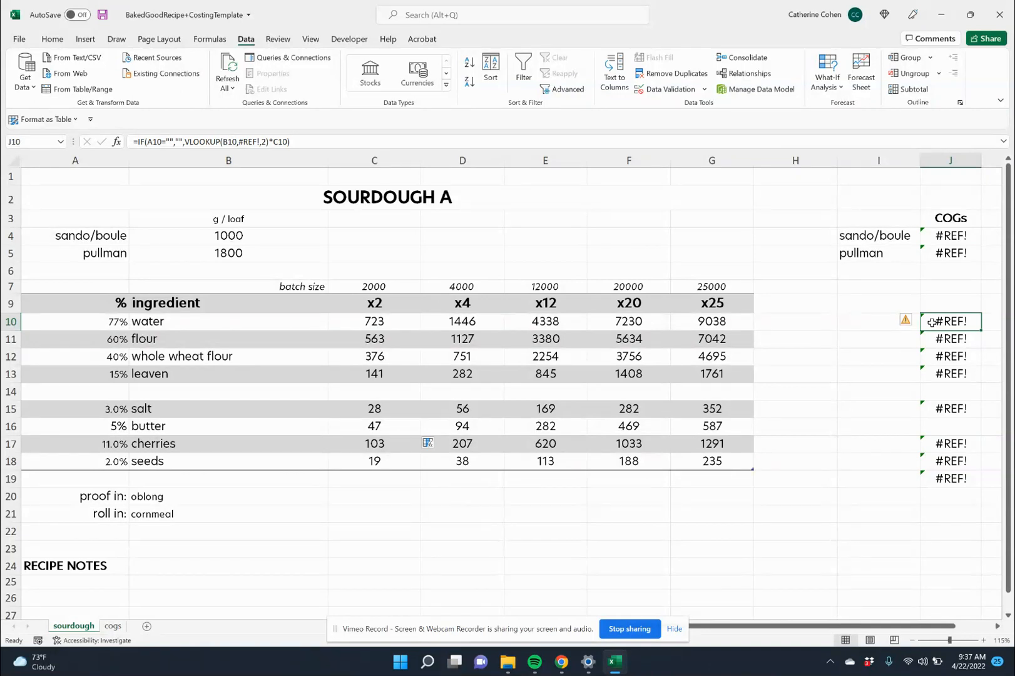
{"action": "double_click", "coordinate": [932, 322]}
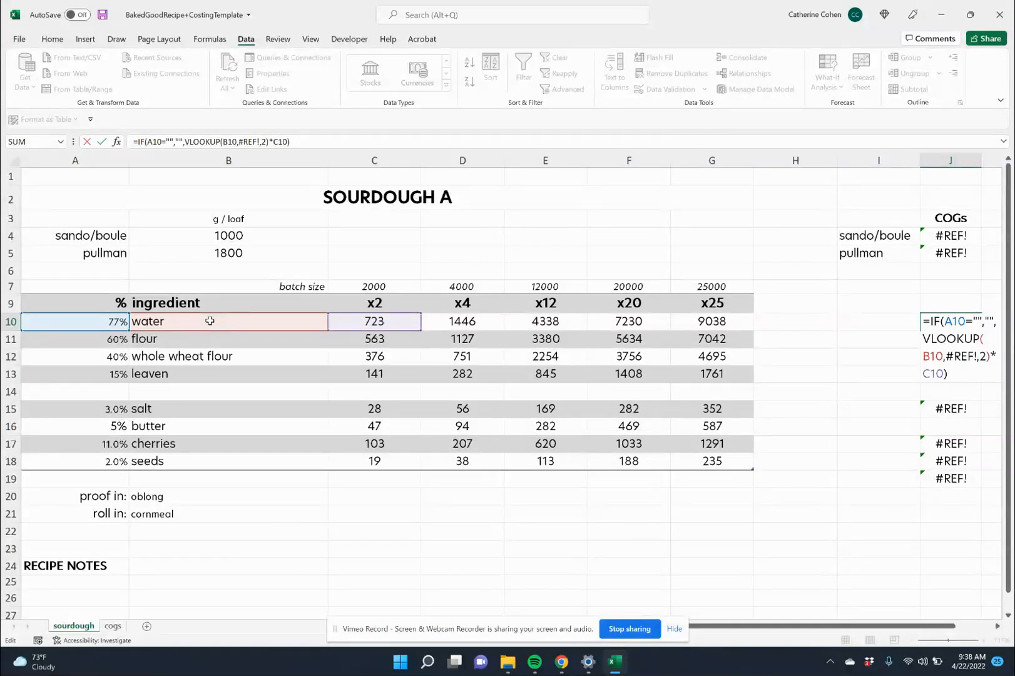
{"action": "left_click", "coordinate": [976, 357]}
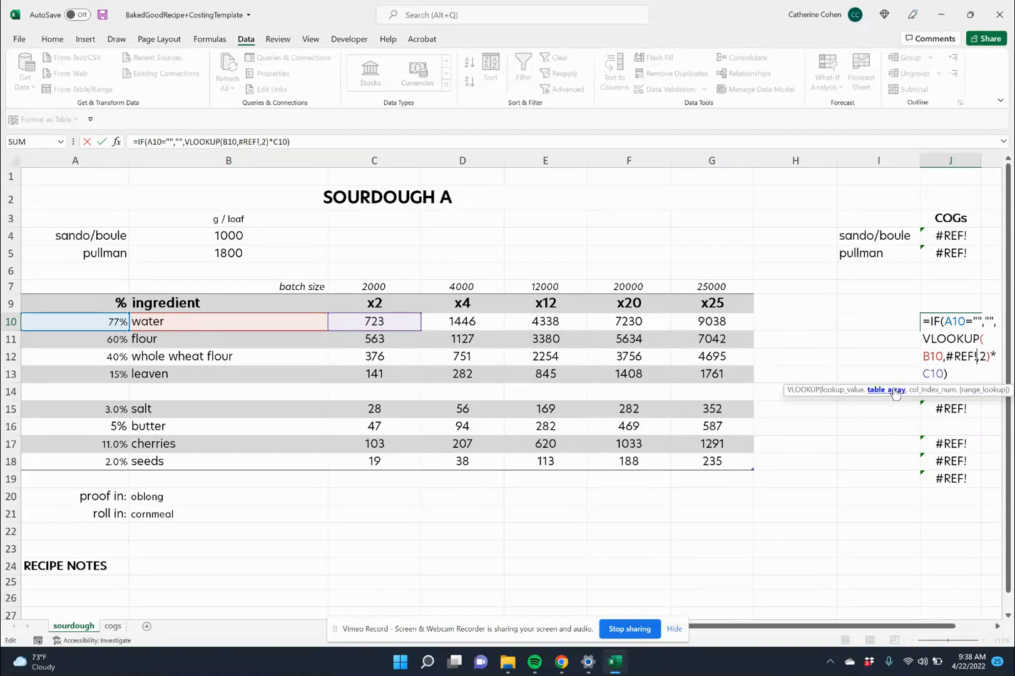
{"action": "key", "text": "BackSpace"}
{"action": "key", "text": "BackSpace"}
{"action": "key", "text": "BackSpace"}
{"action": "key", "text": "BackSpace"}
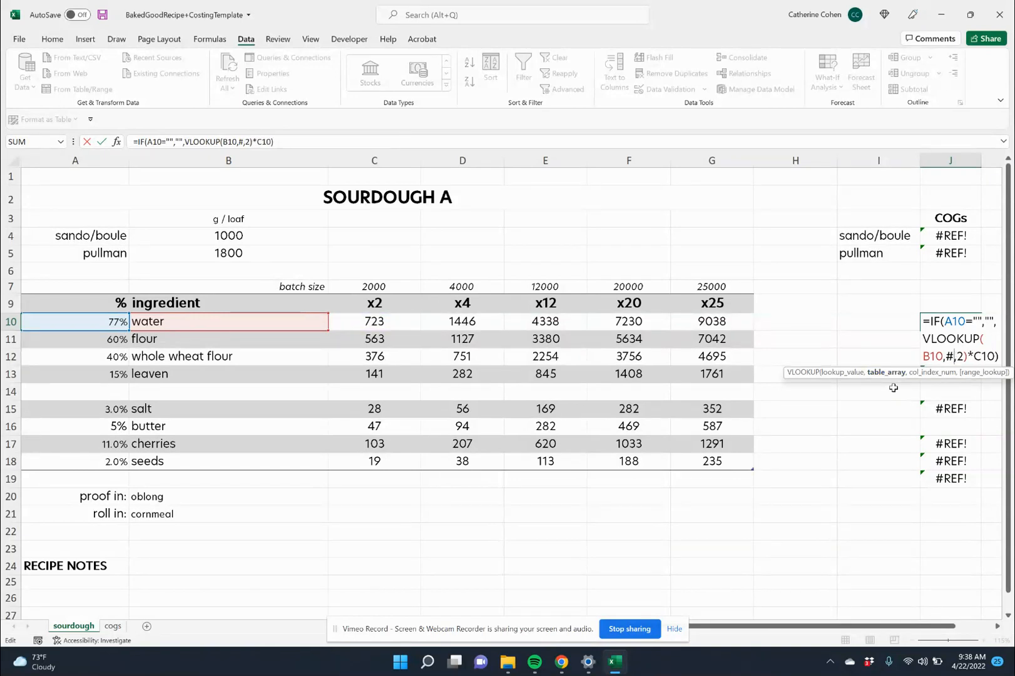
{"action": "key", "text": "BackSpace"}
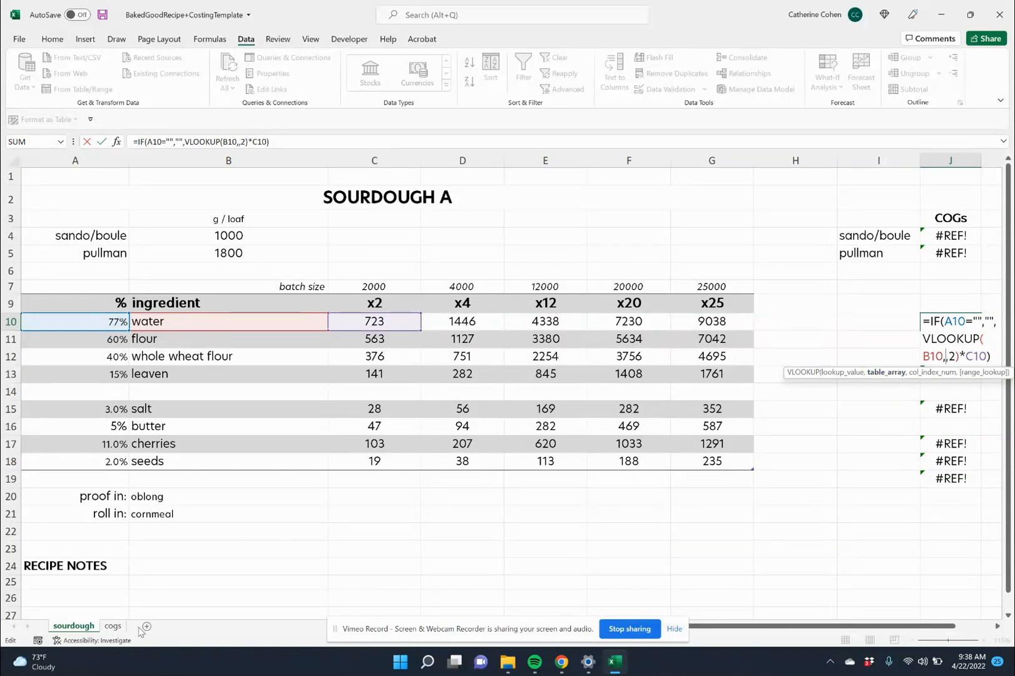
- Point the VLOOKUP table array in J10 to the range A2:B500 on the cogs sheet
{"action": "left_click", "coordinate": [113, 626]}
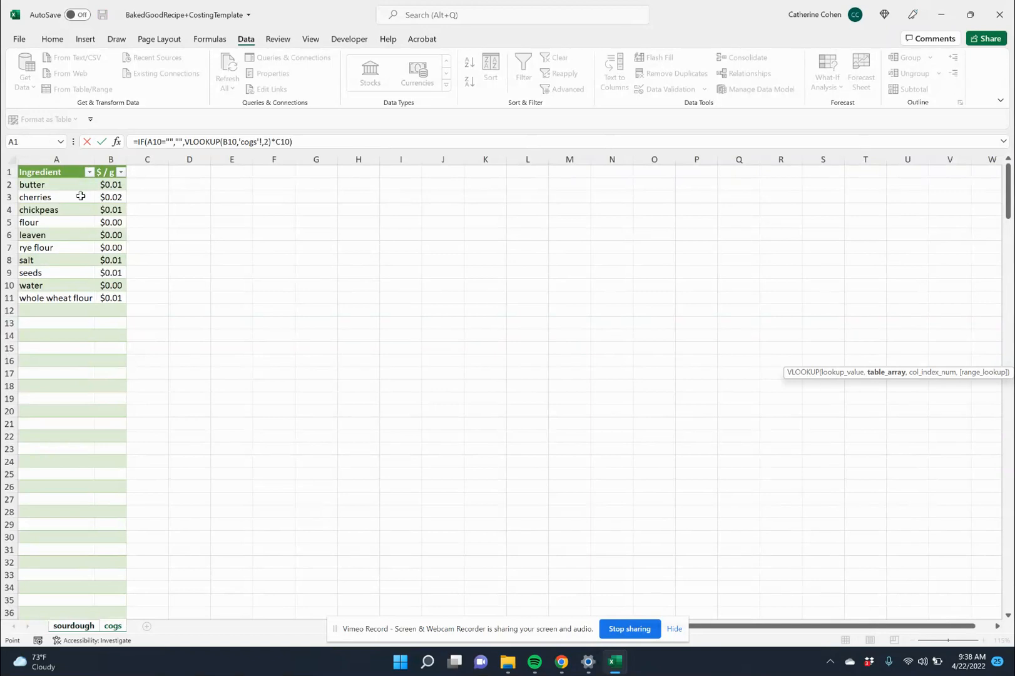
{"action": "left_click_drag", "start_coordinate": [84, 184], "coordinate": [109, 300]}
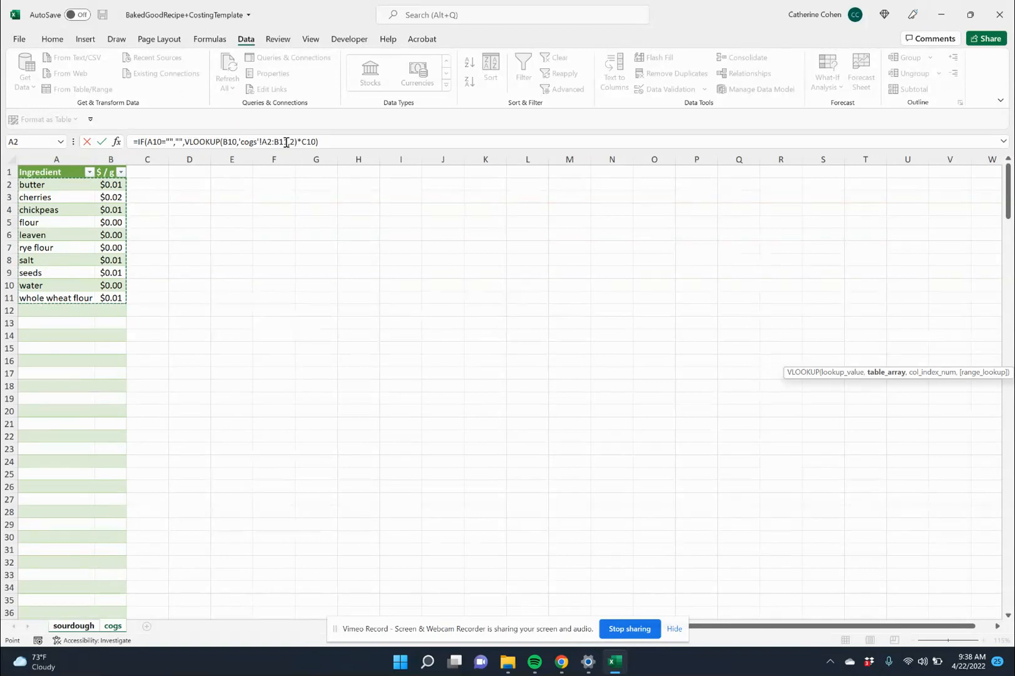
{"action": "left_click", "coordinate": [283, 142]}
{"action": "key", "text": "BackSpace"}
{"action": "key", "text": "BackSpace"}
{"action": "type", "text": "500"}
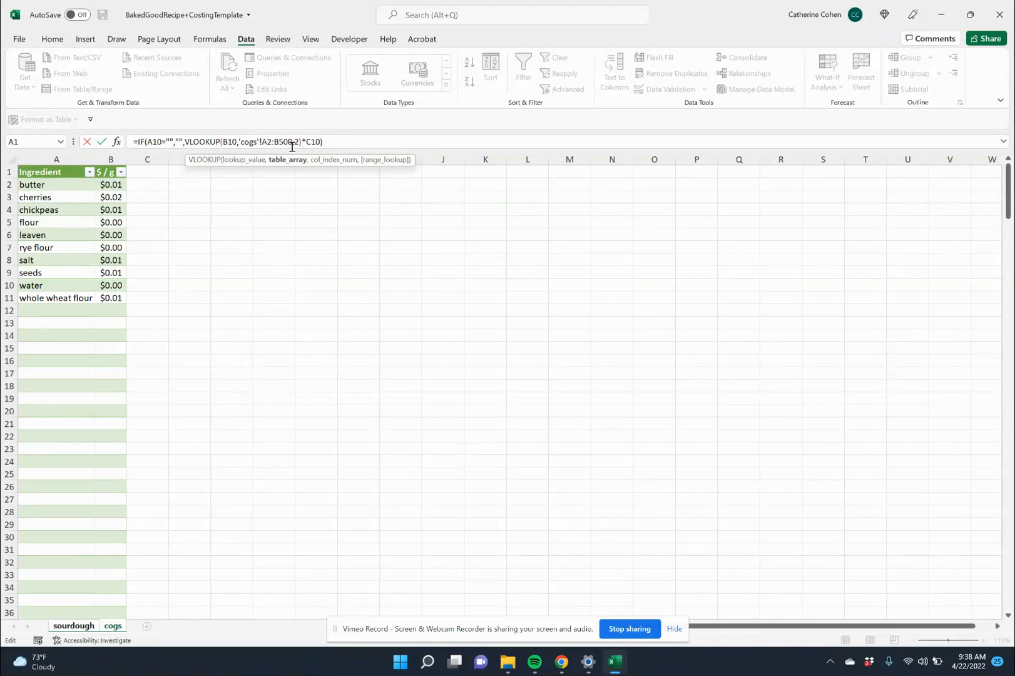
- Make the cogs lookup range in the J10 formula absolute as $A$2:$B$500 and commit the formula
{"action": "type", "text": "$"}
{"action": "left_click", "coordinate": [261, 141]}
{"action": "type", "text": "$"}
{"action": "left_click", "coordinate": [285, 142]}
{"action": "type", "text": "$"}
{"action": "left_click", "coordinate": [294, 142]}
{"action": "type", "text": "$"}
{"action": "left_click", "coordinate": [107, 153]}
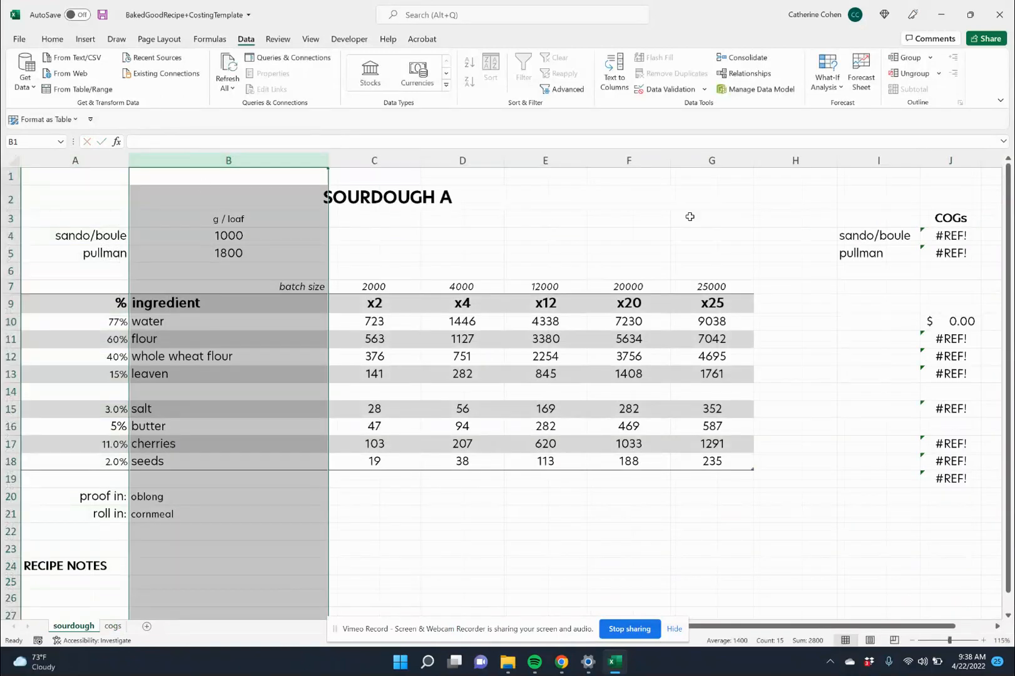
- Check the J10 lookup formula and fill it down through J18 for all ingredients
{"action": "left_click", "coordinate": [964, 322]}
{"action": "double_click", "coordinate": [964, 322]}
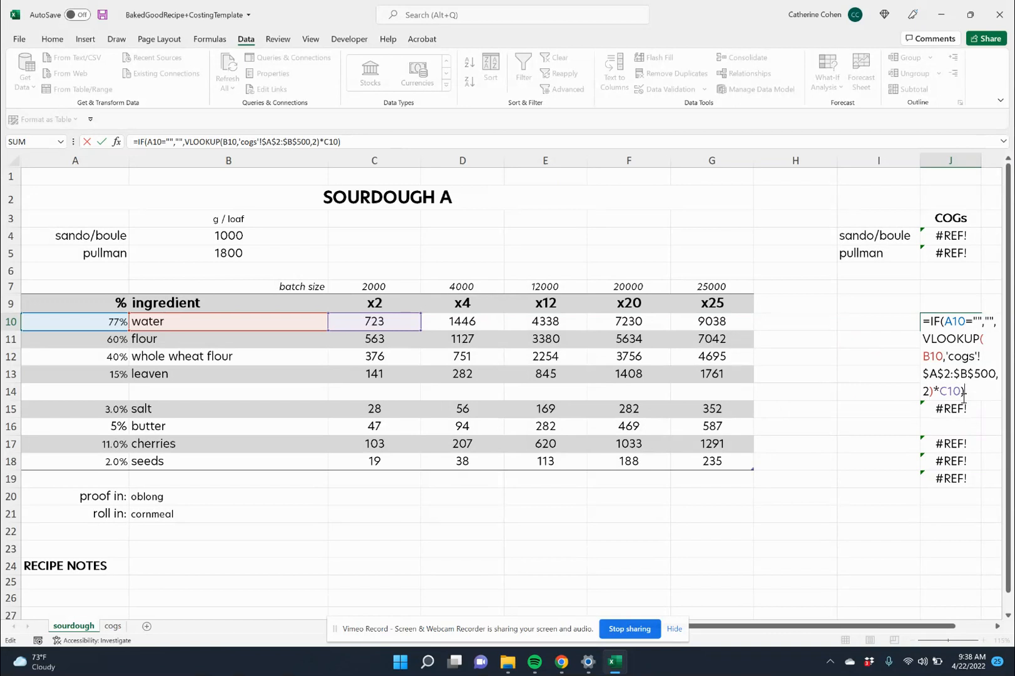
{"action": "key", "text": "Return"}
{"action": "left_click", "coordinate": [955, 321]}
{"action": "left_click_drag", "start_coordinate": [981, 335], "coordinate": [971, 467]}
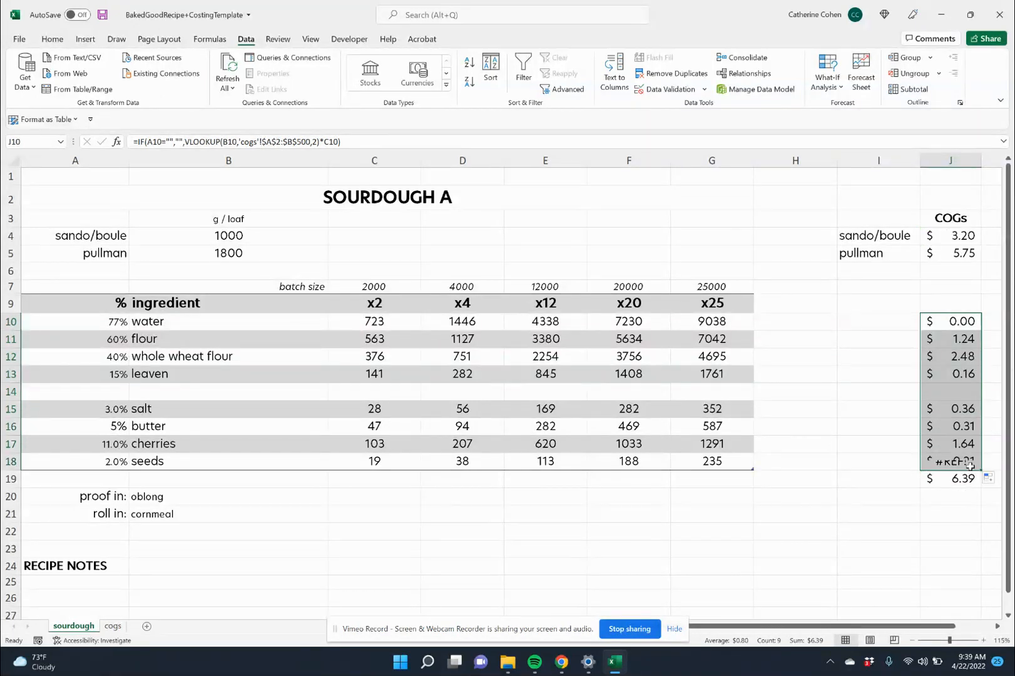
- Highlight the COGs total in J19 with a yellow fill
{"action": "left_click", "coordinate": [968, 478]}
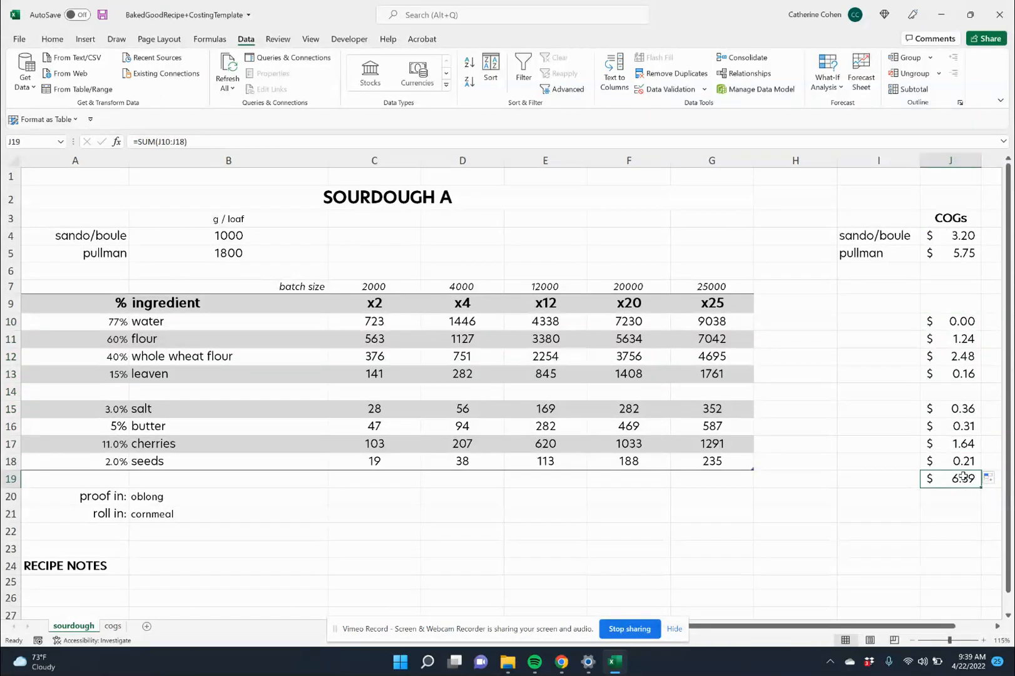
{"action": "left_click", "coordinate": [53, 40]}
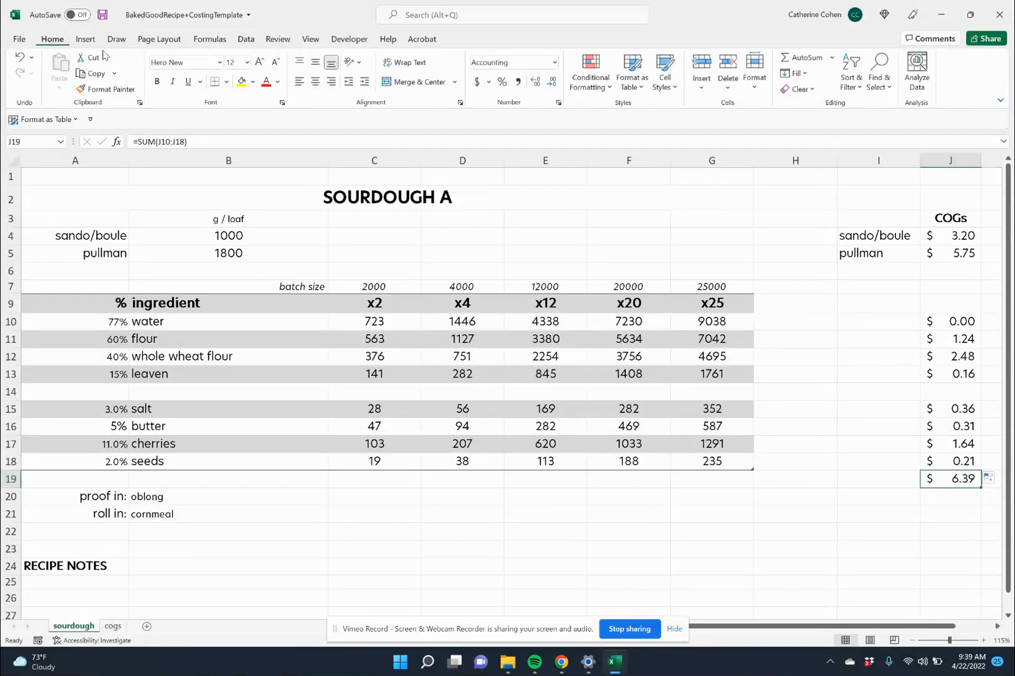
{"action": "left_click", "coordinate": [242, 82]}
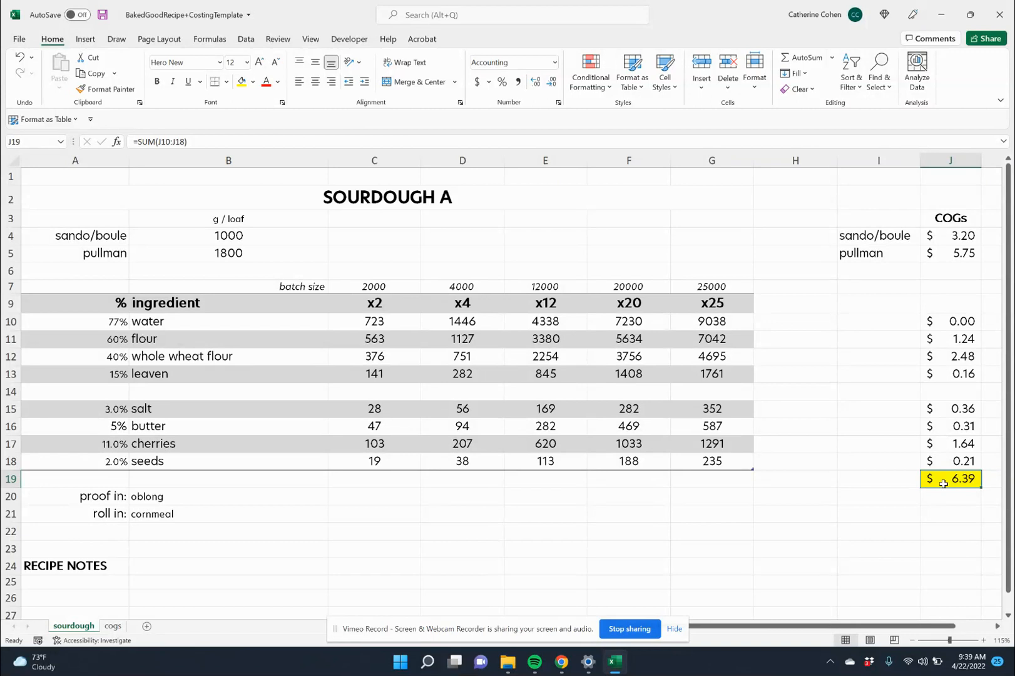
- Examine the parts of the COGs formula in J10: the blank test, lookup value, cogs range, column index and weight multiplier
{"action": "left_click", "coordinate": [956, 320]}
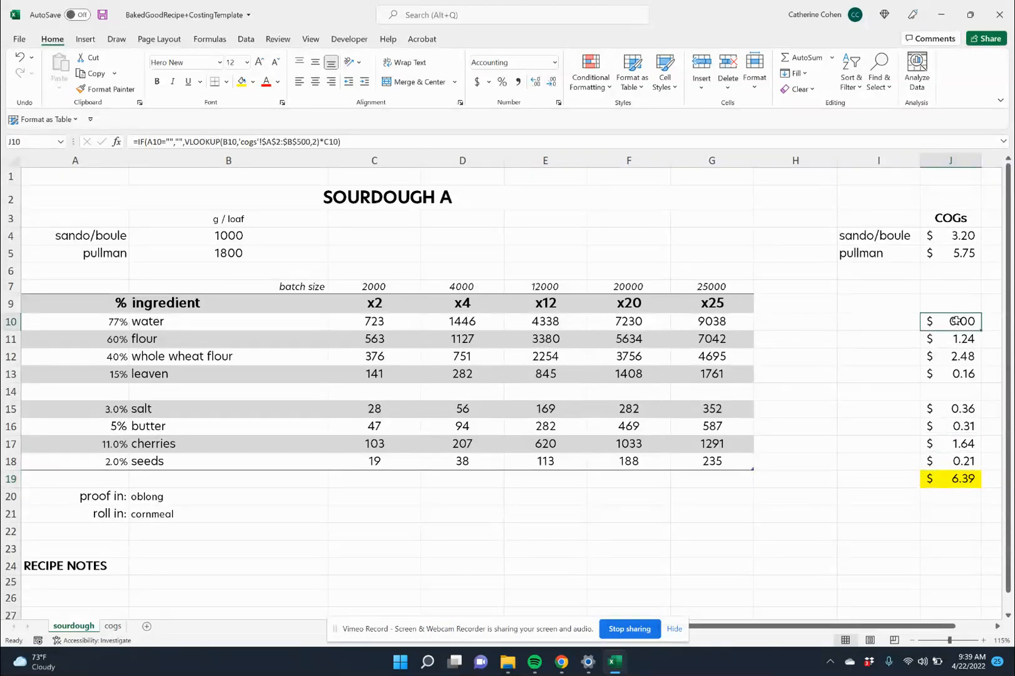
{"action": "double_click", "coordinate": [954, 318]}
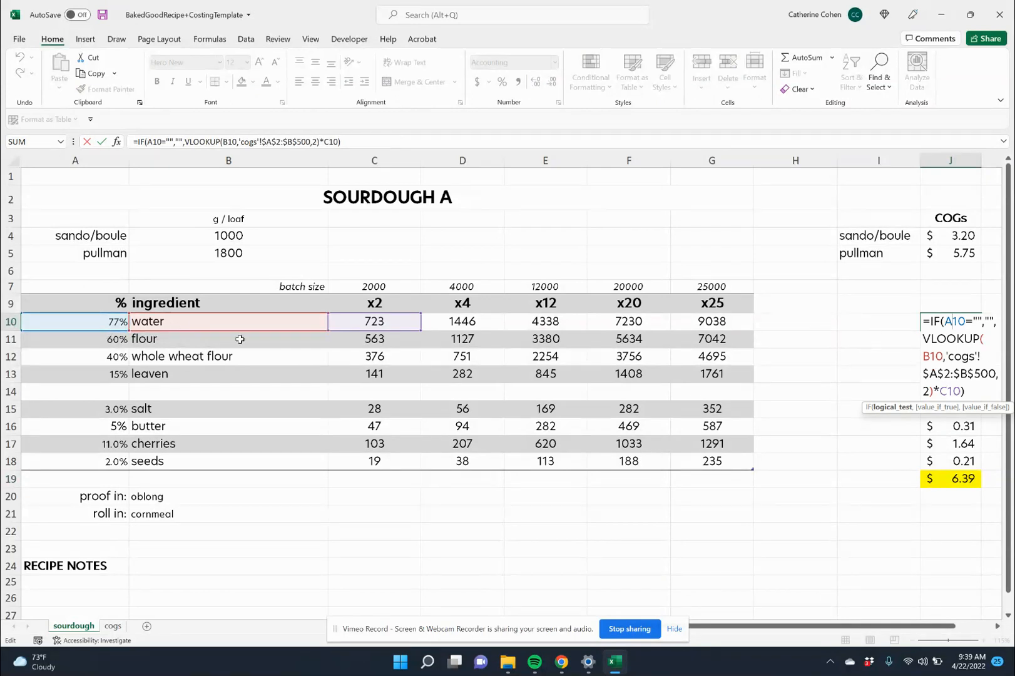
{"action": "left_click", "coordinate": [980, 373]}
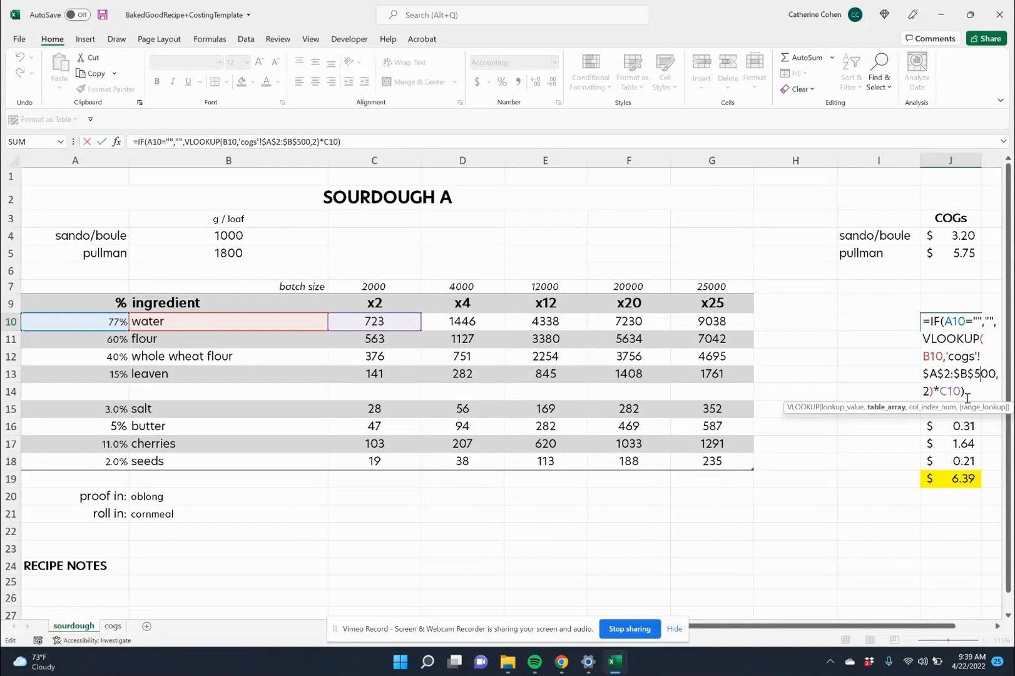
{"action": "left_click_drag", "start_coordinate": [946, 356], "coordinate": [997, 374]}
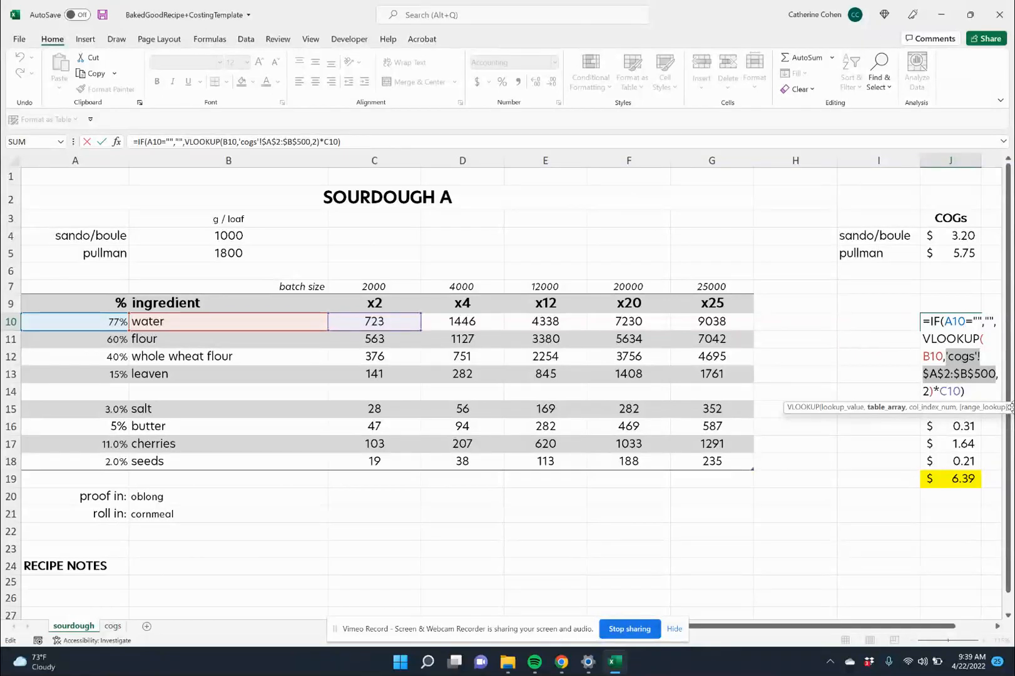
{"action": "left_click", "coordinate": [930, 395]}
{"action": "left_click", "coordinate": [958, 394]}
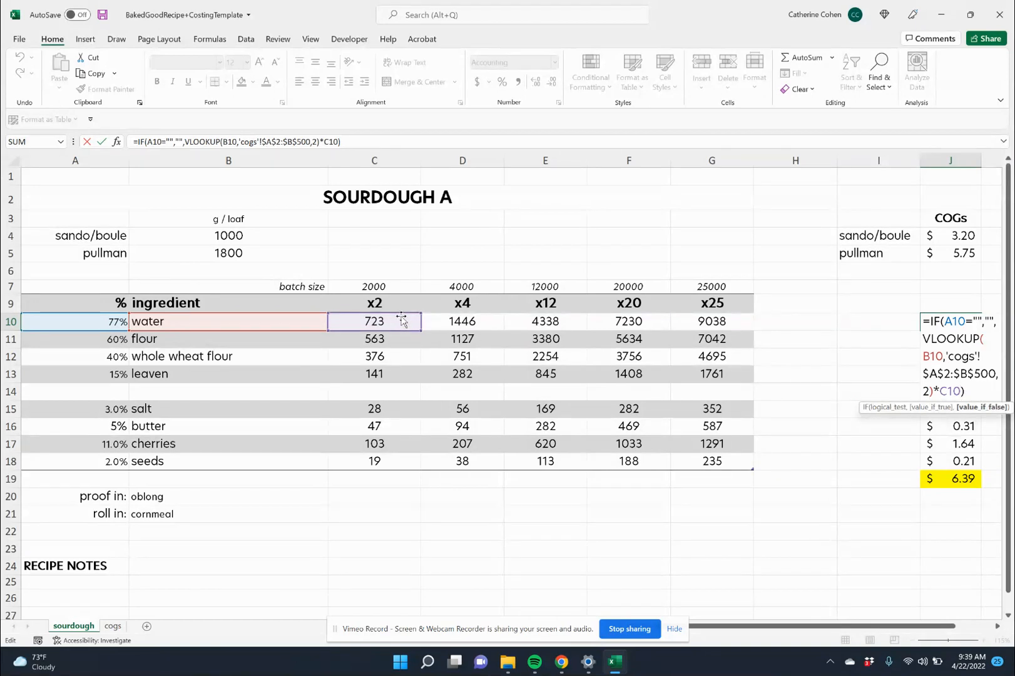
{"action": "key", "text": "Return"}
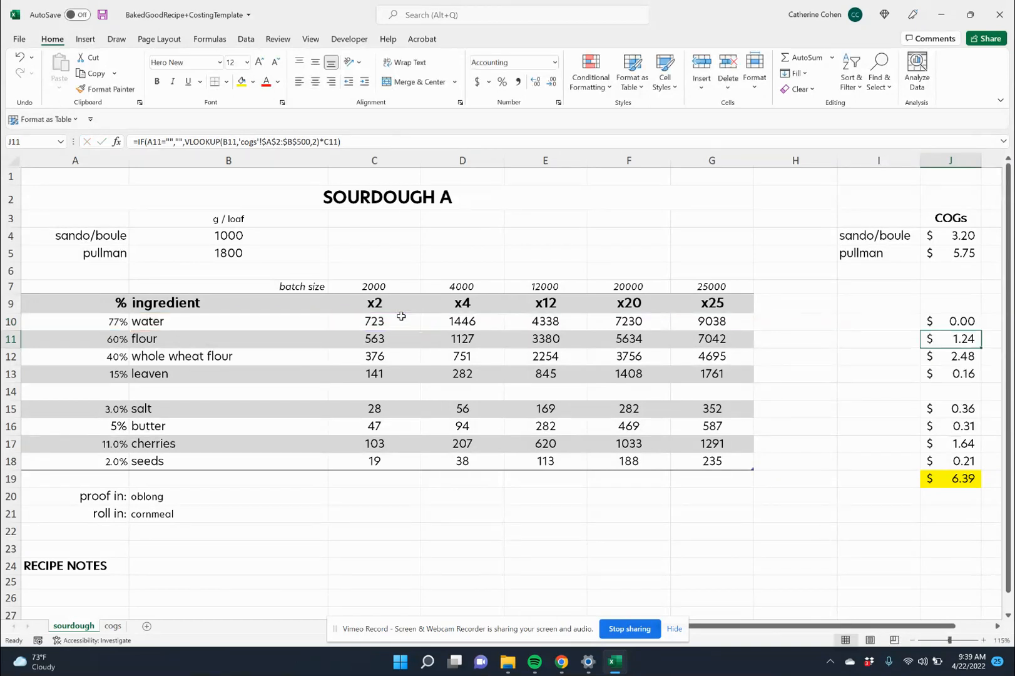
- Review the COGs total formula in J19 and the sando/boule cost-per-loaf formula in J4
{"action": "left_click", "coordinate": [963, 477]}
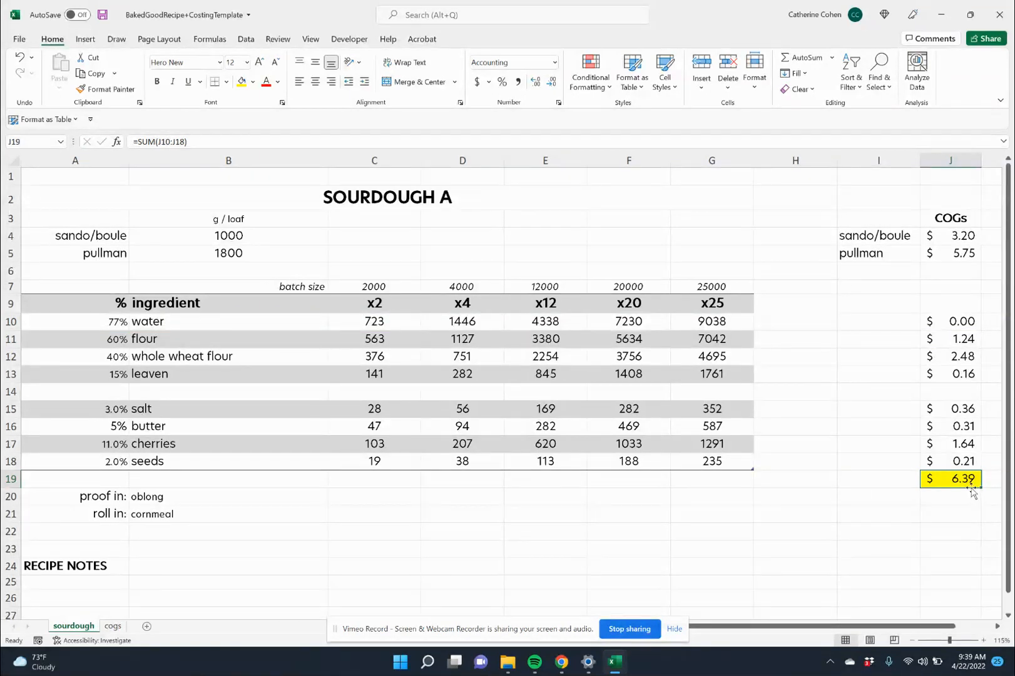
{"action": "double_click", "coordinate": [960, 238]}
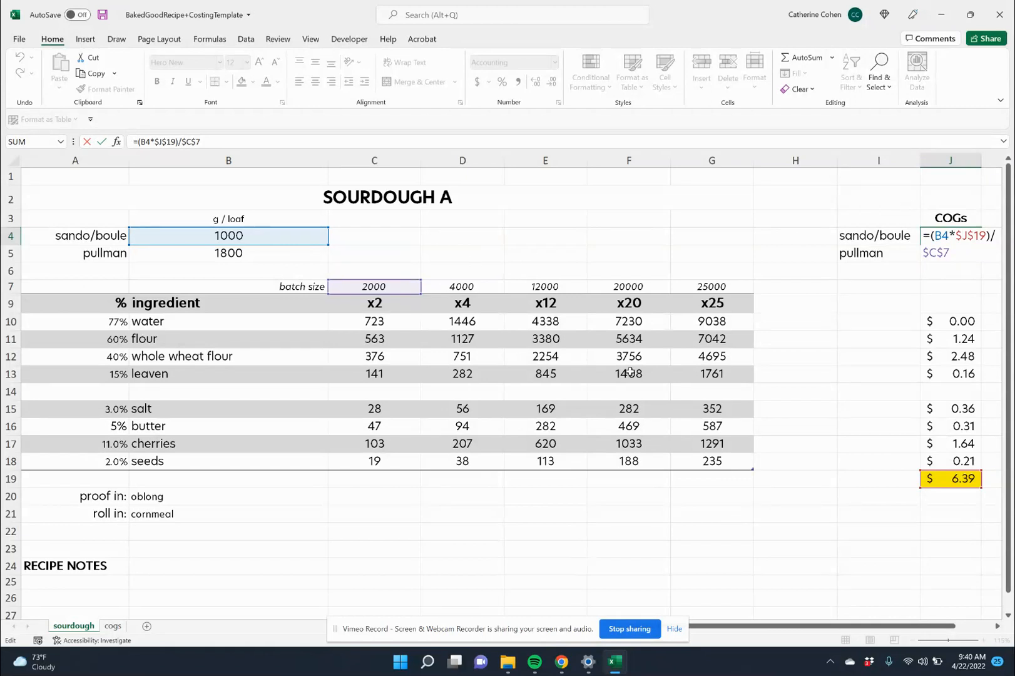
{"action": "key", "text": "Return"}
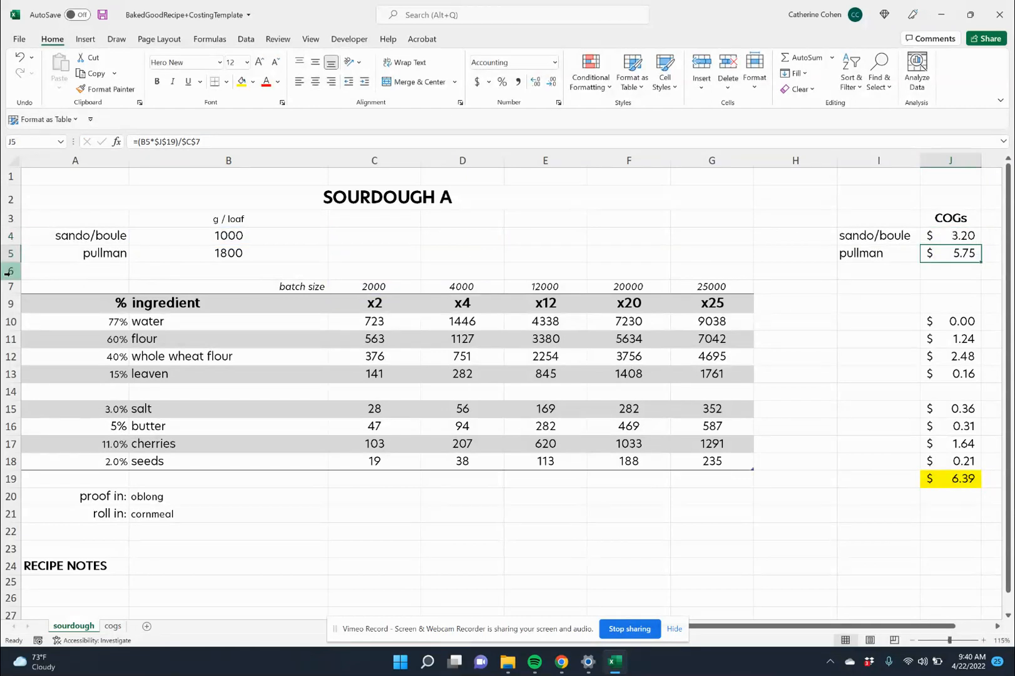
- Test the cost per loaf by setting the sando/boule weight in B4 to 850, to 100, and back to 1000
{"action": "left_click", "coordinate": [210, 236]}
{"action": "type", "text": "850"}
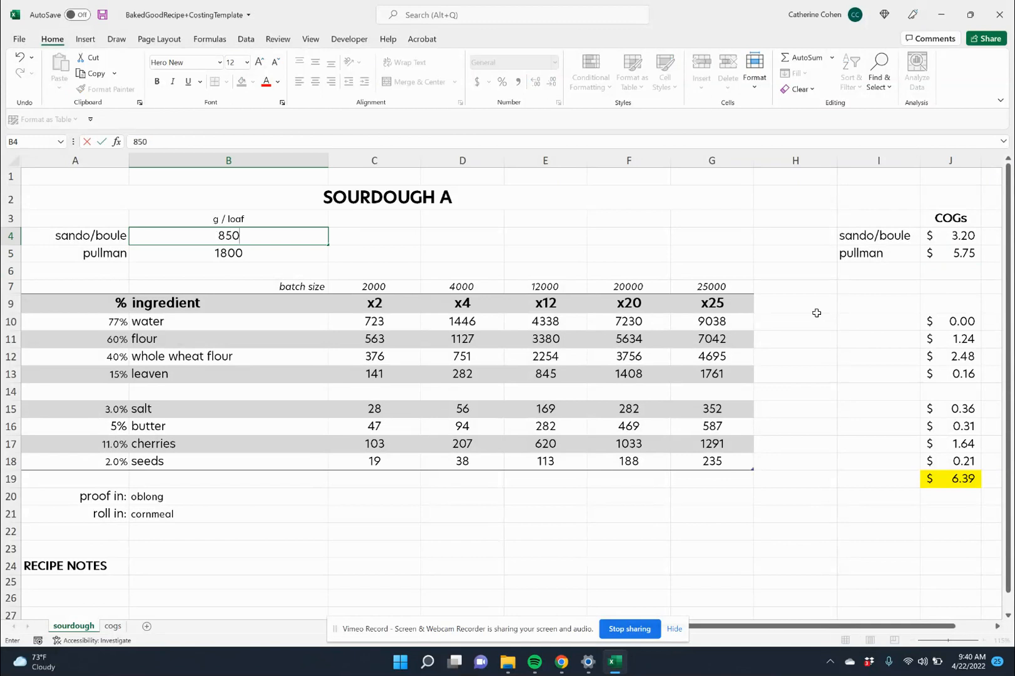
{"action": "key", "text": "Return"}
{"action": "left_click", "coordinate": [952, 240]}
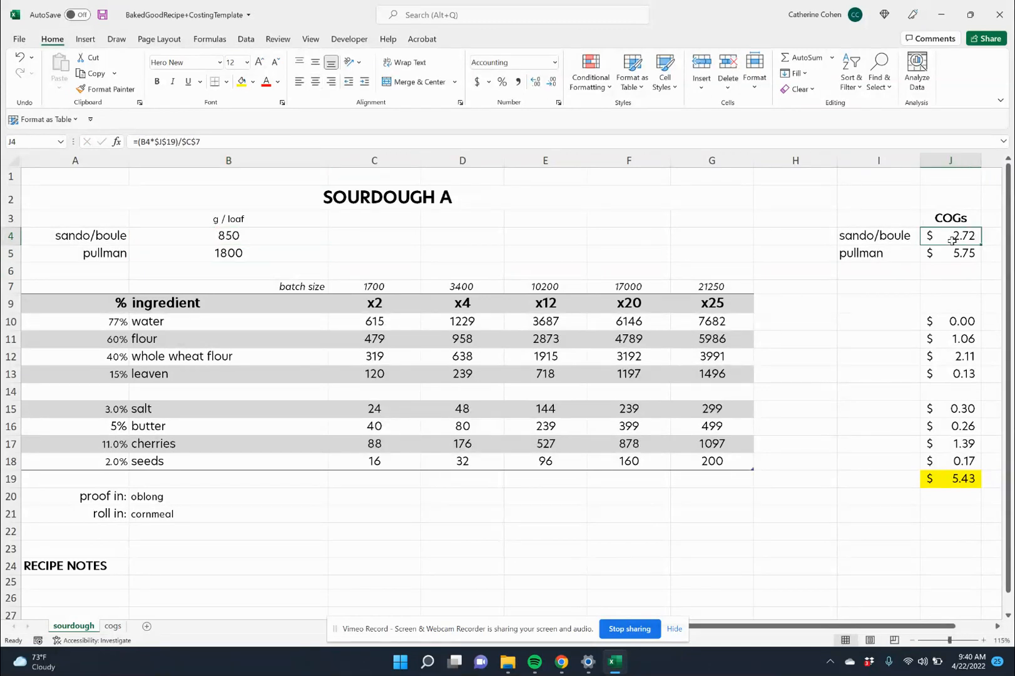
{"action": "left_click", "coordinate": [286, 236]}
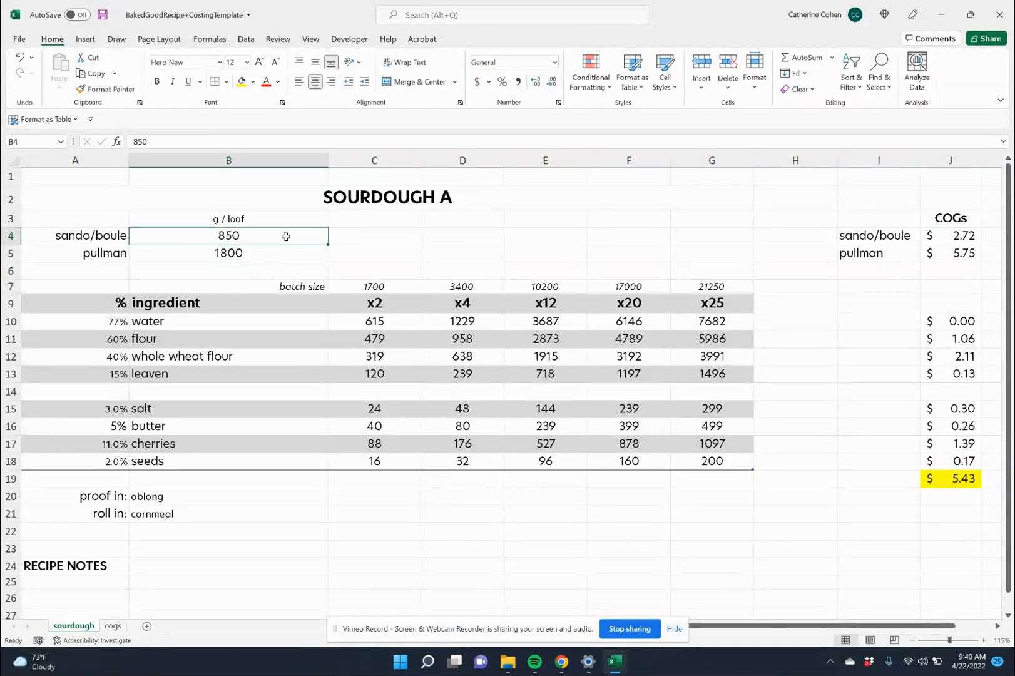
{"action": "type", "text": "100"}
{"action": "key", "text": "Return"}
{"action": "left_click", "coordinate": [286, 236]}
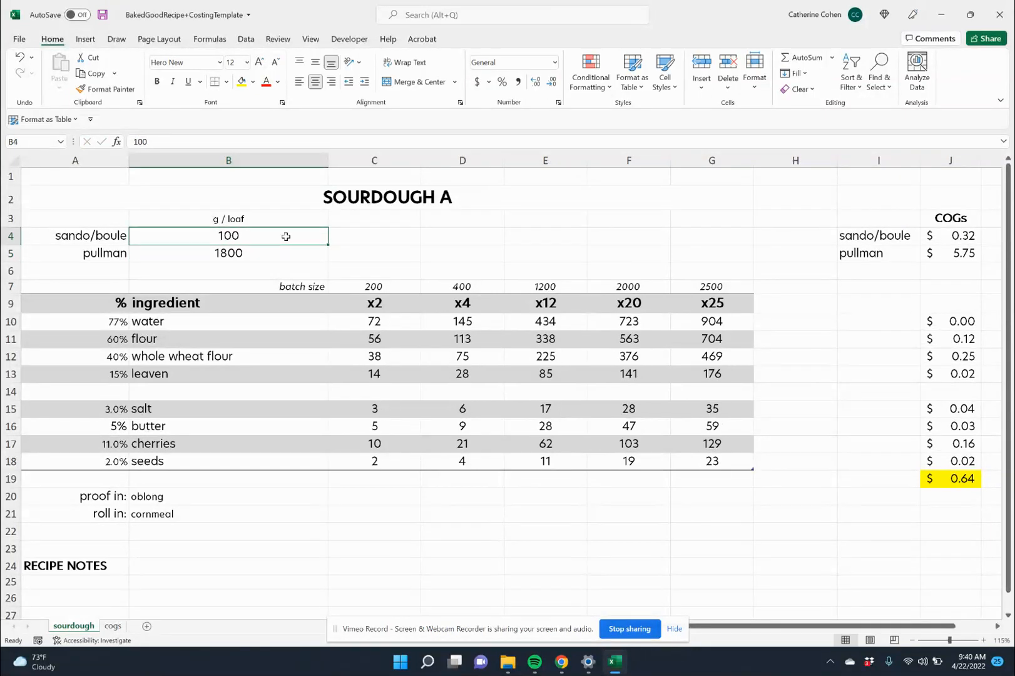
{"action": "type", "text": "1000"}
{"action": "key", "text": "Return"}
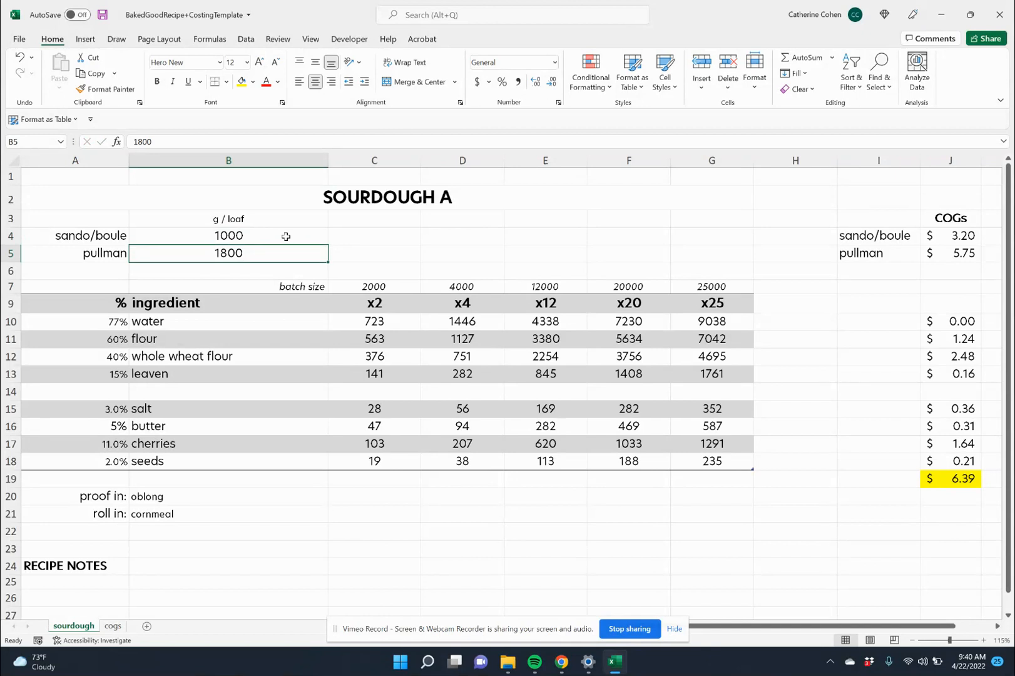
- Save the recipe template and switch to the ProductCOGs workbook
{"action": "left_click", "coordinate": [102, 15]}
{"action": "mouse_move", "coordinate": [615, 663]}
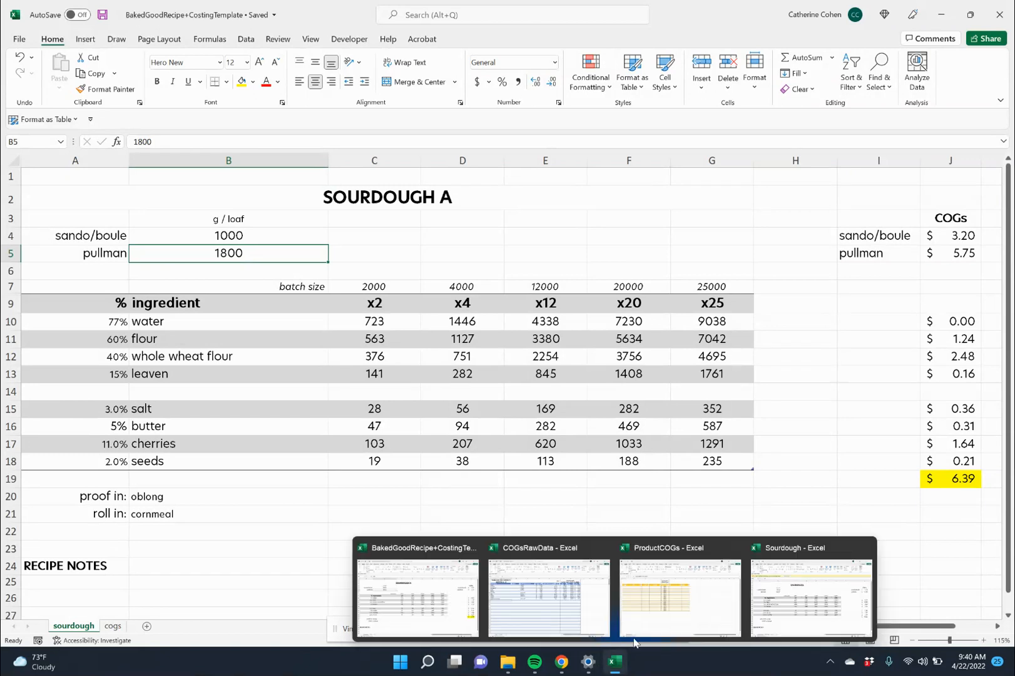
{"action": "left_click", "coordinate": [598, 620]}
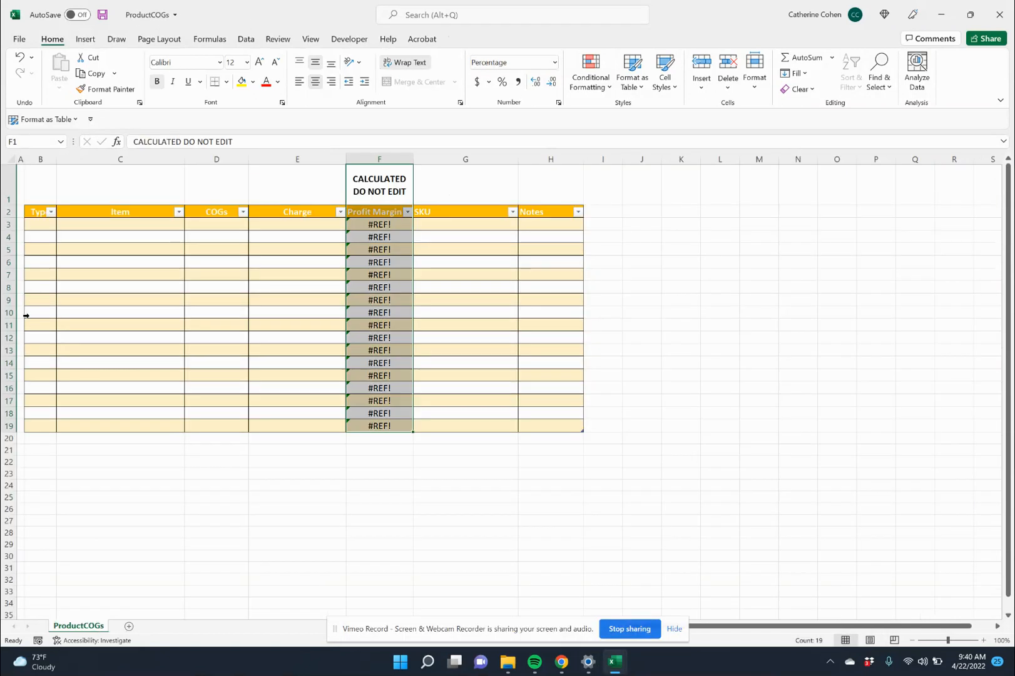
- Enter Sourdough A as the first item in C3 of the ProductCOGs table
{"action": "left_click", "coordinate": [84, 219]}
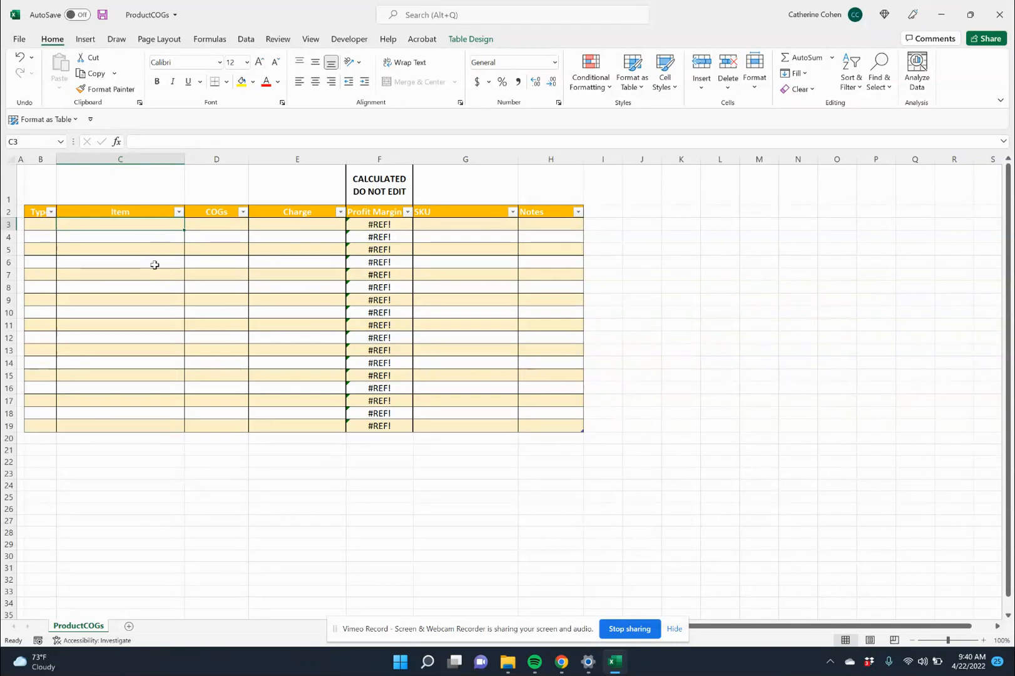
{"action": "type", "text": "Sourdough A"}
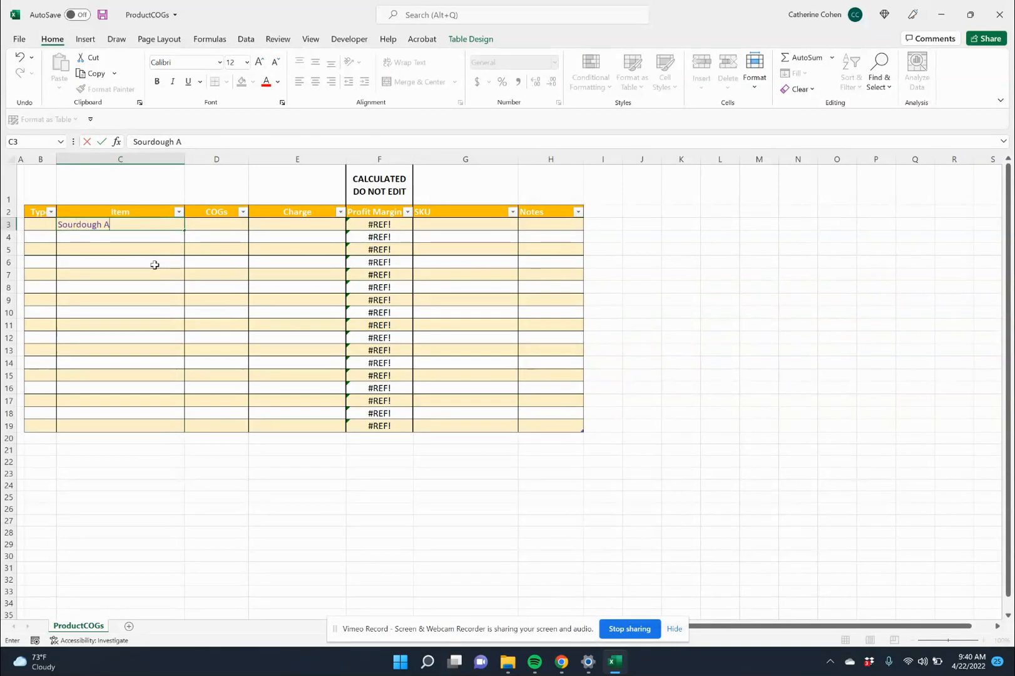
{"action": "key", "text": "Tab"}
- Set the font color of the ProductCOGs table rows to Automatic, save the workbook and select the COGs cell D3
{"action": "left_click_drag", "start_coordinate": [43, 224], "coordinate": [566, 428]}
{"action": "left_click", "coordinate": [277, 82]}
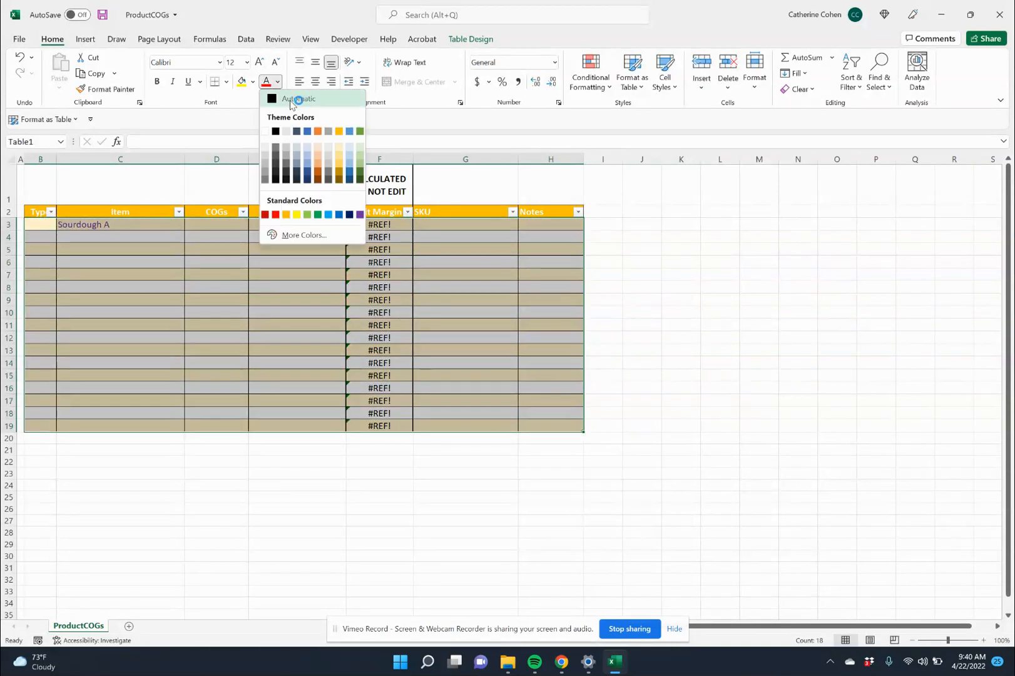
{"action": "key", "text": "Escape"}
{"action": "left_click", "coordinate": [102, 15]}
{"action": "left_click", "coordinate": [230, 224]}
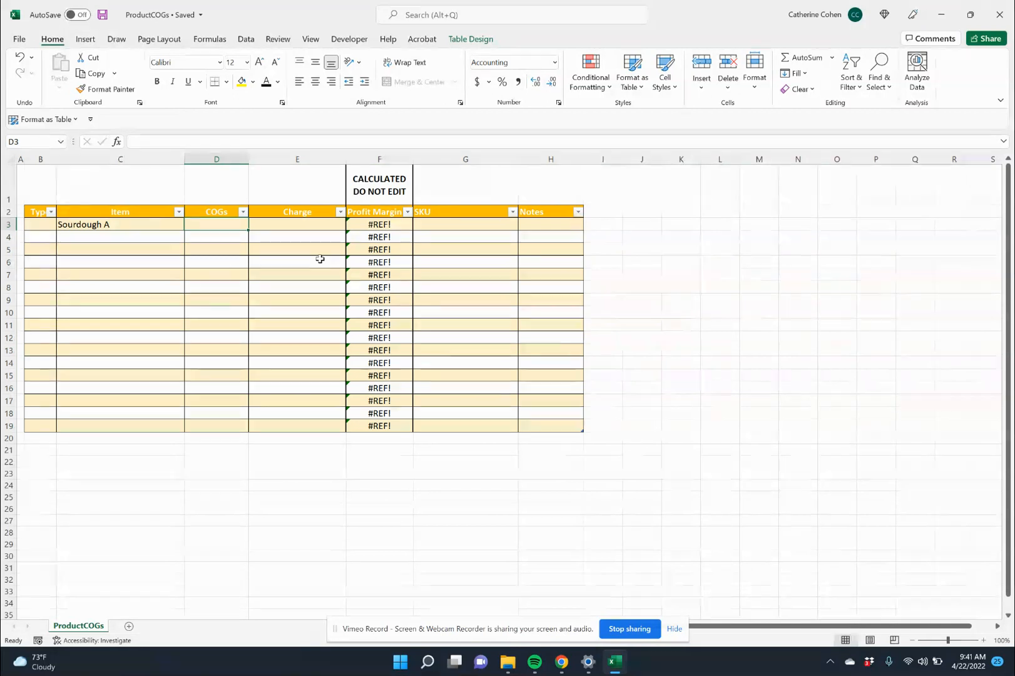
- Link the Sourdough A COGs cell D3 to J4 on the sourdough sheet of BakedGoodRecipe+CostingTemplate, and undo the automatic column fill
{"action": "type", "text": "="}
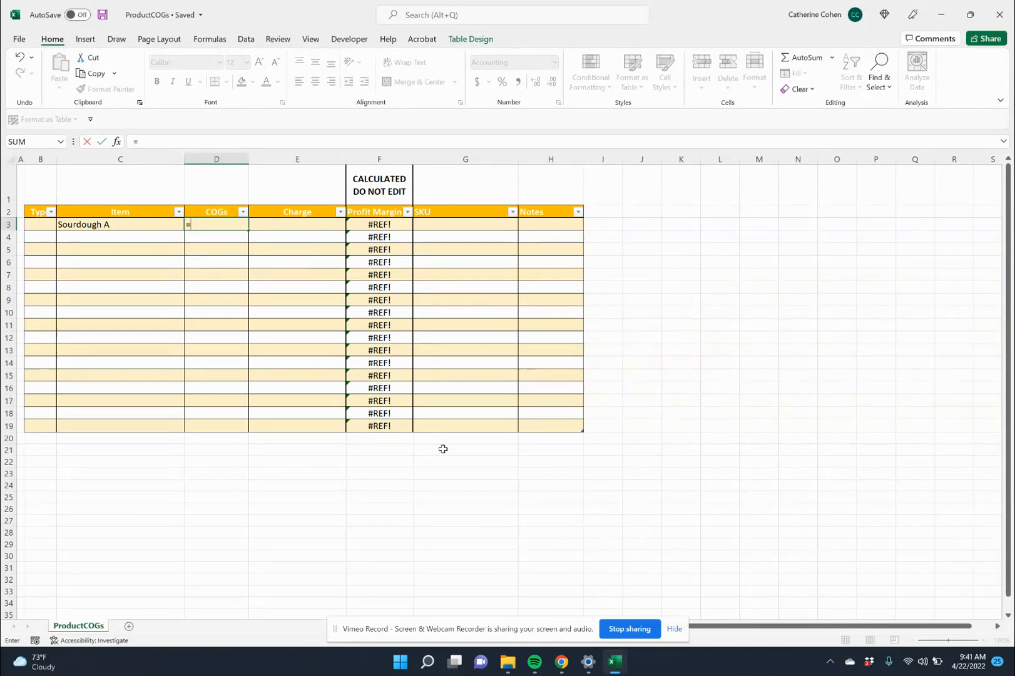
{"action": "mouse_move", "coordinate": [637, 655]}
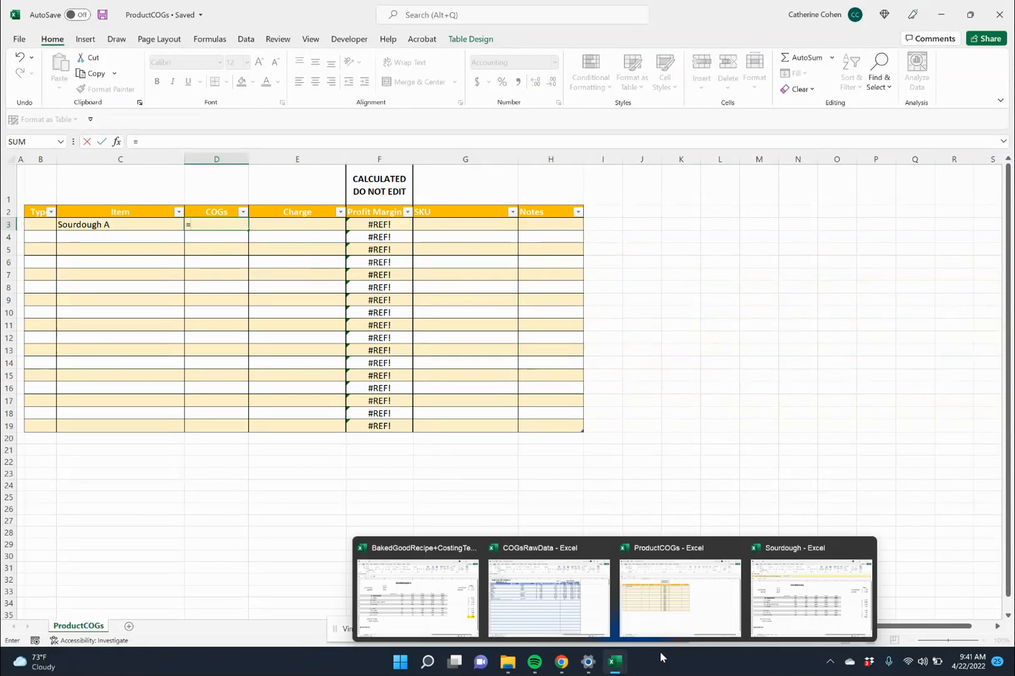
{"action": "left_click", "coordinate": [767, 608]}
{"action": "mouse_move", "coordinate": [615, 662]}
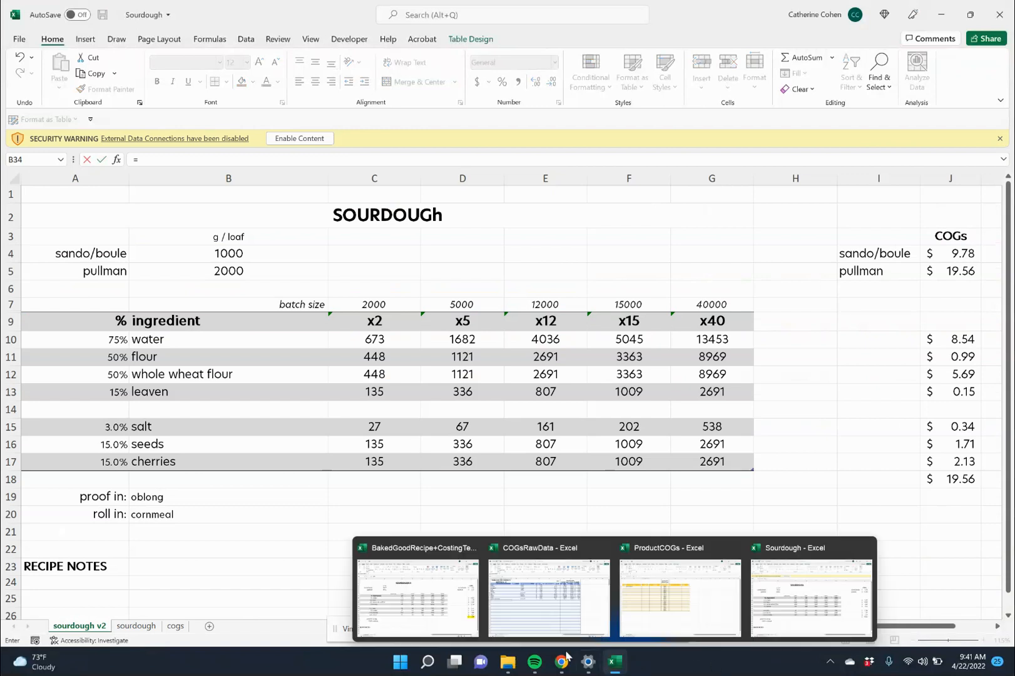
{"action": "left_click", "coordinate": [438, 604]}
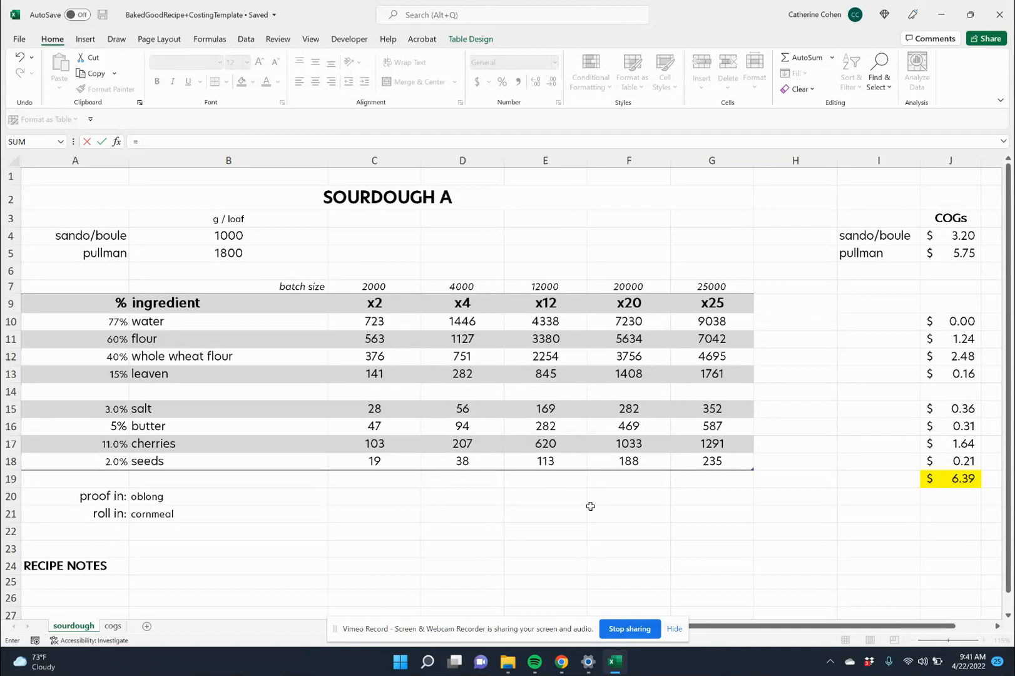
{"action": "left_click", "coordinate": [951, 235]}
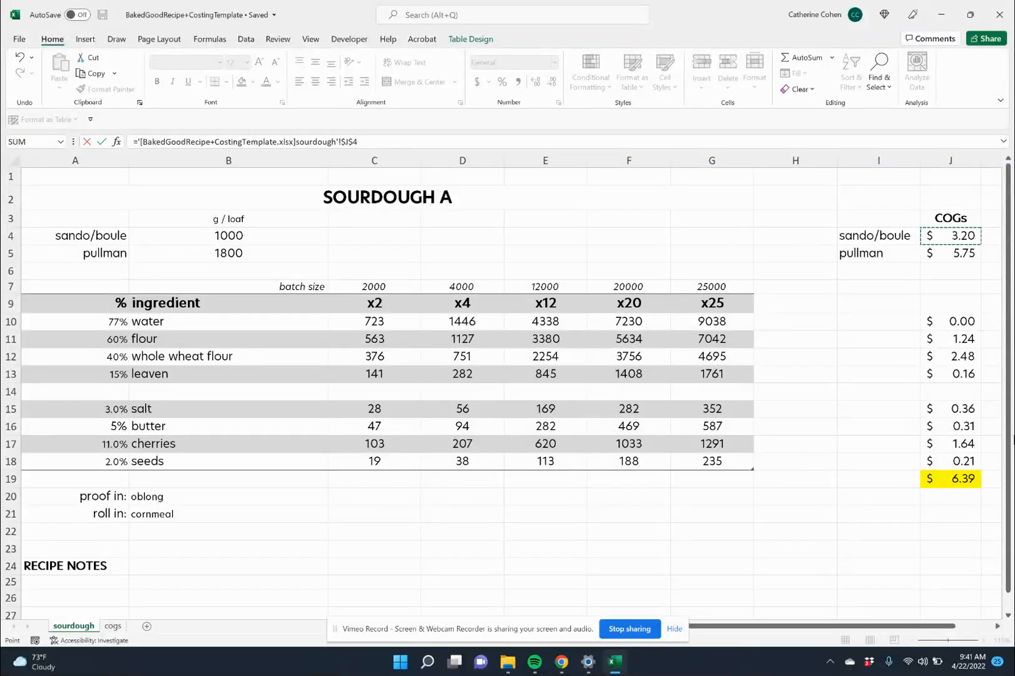
{"action": "key", "text": "Return"}
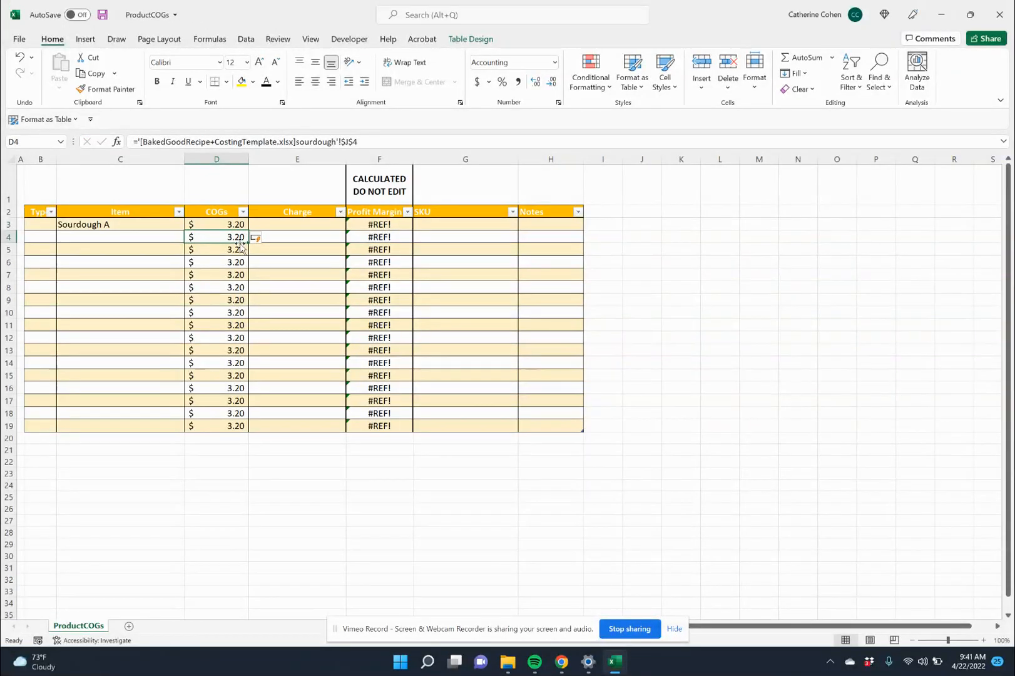
{"action": "key", "text": "ctrl+z"}
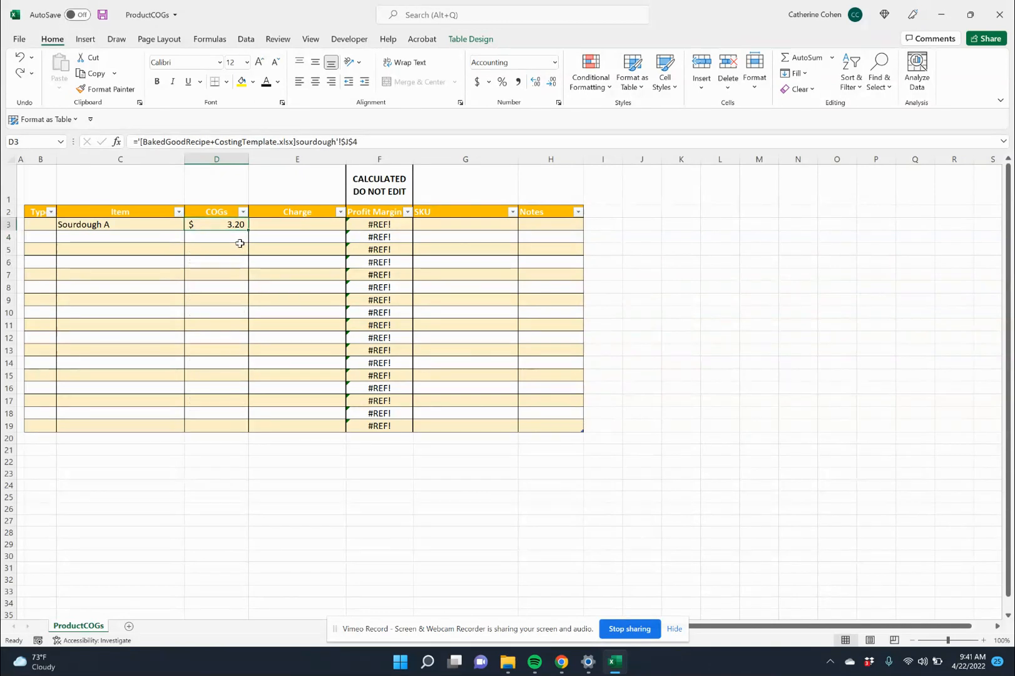
- Enter 8 as the Charge for Sourdough A in E3
{"action": "left_click", "coordinate": [269, 222]}
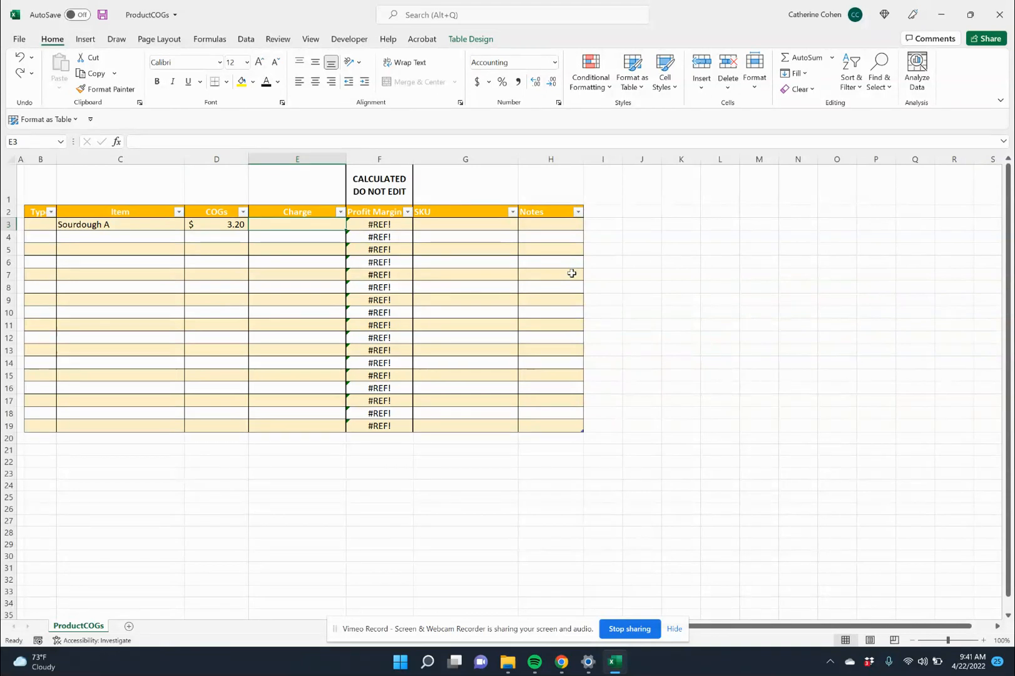
{"action": "type", "text": "8"}
{"action": "key", "text": "Tab"}
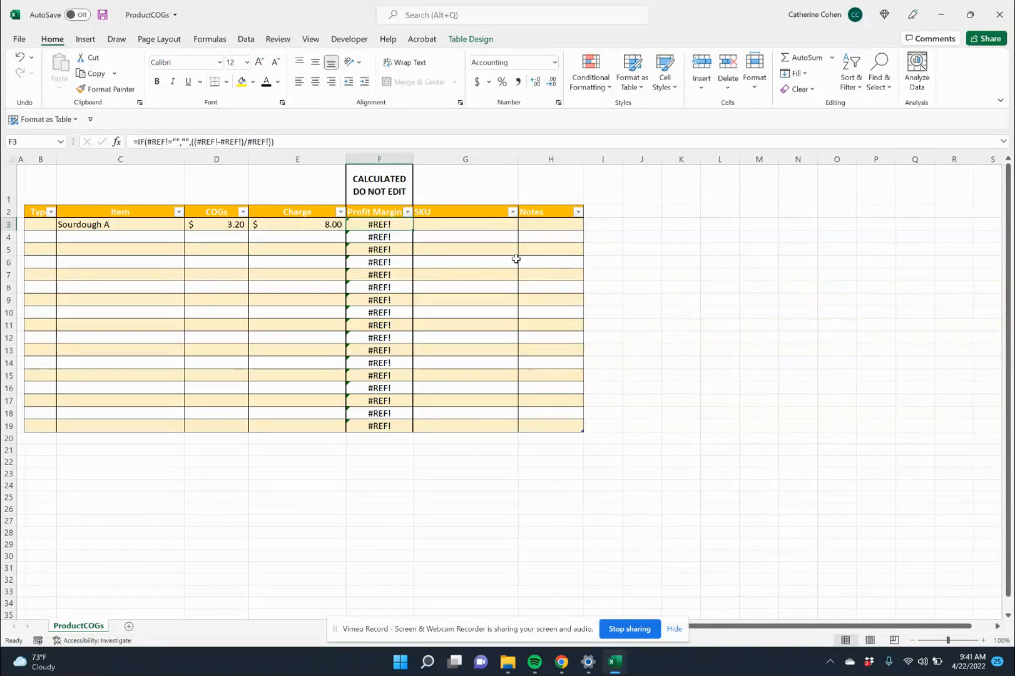
{"action": "double_click", "coordinate": [375, 224]}
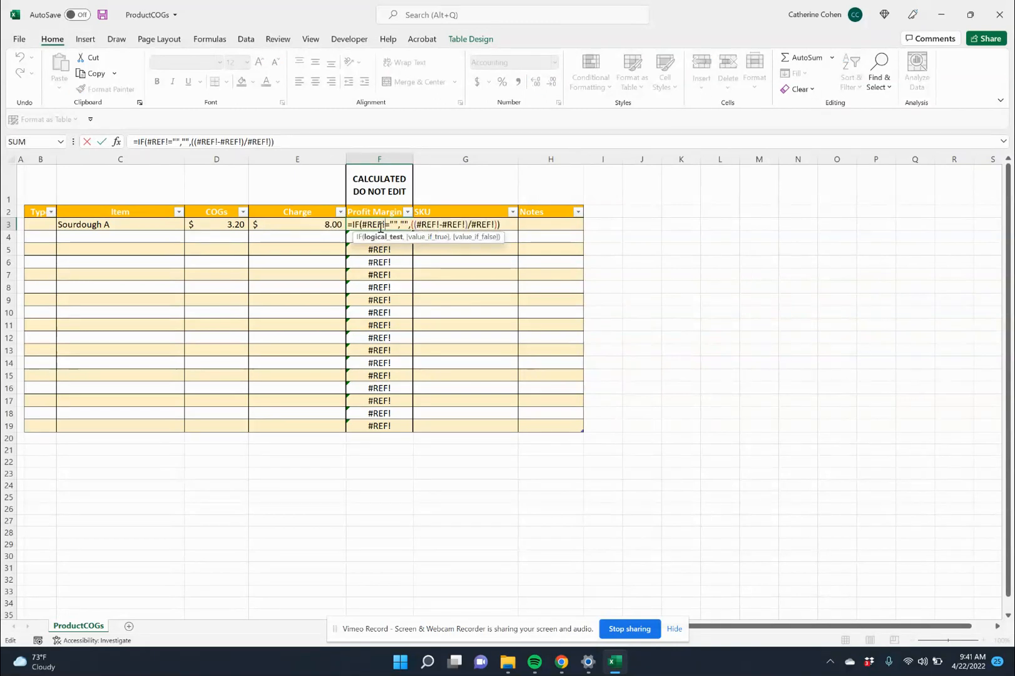
{"action": "left_click_drag", "start_coordinate": [389, 224], "coordinate": [366, 232]}
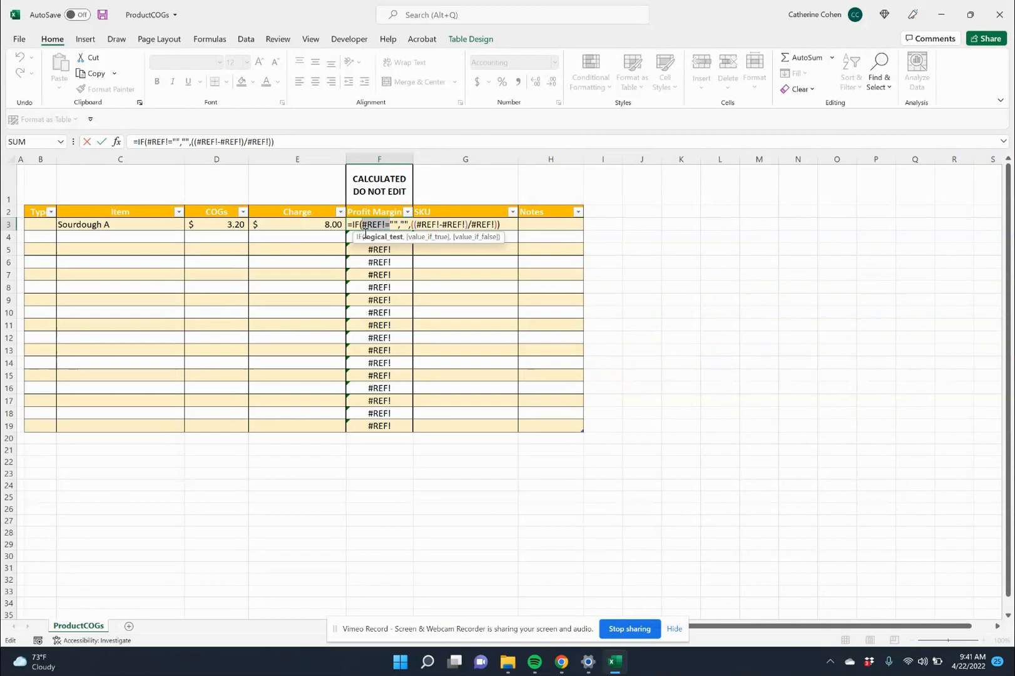
{"action": "key", "text": "BackSpace"}
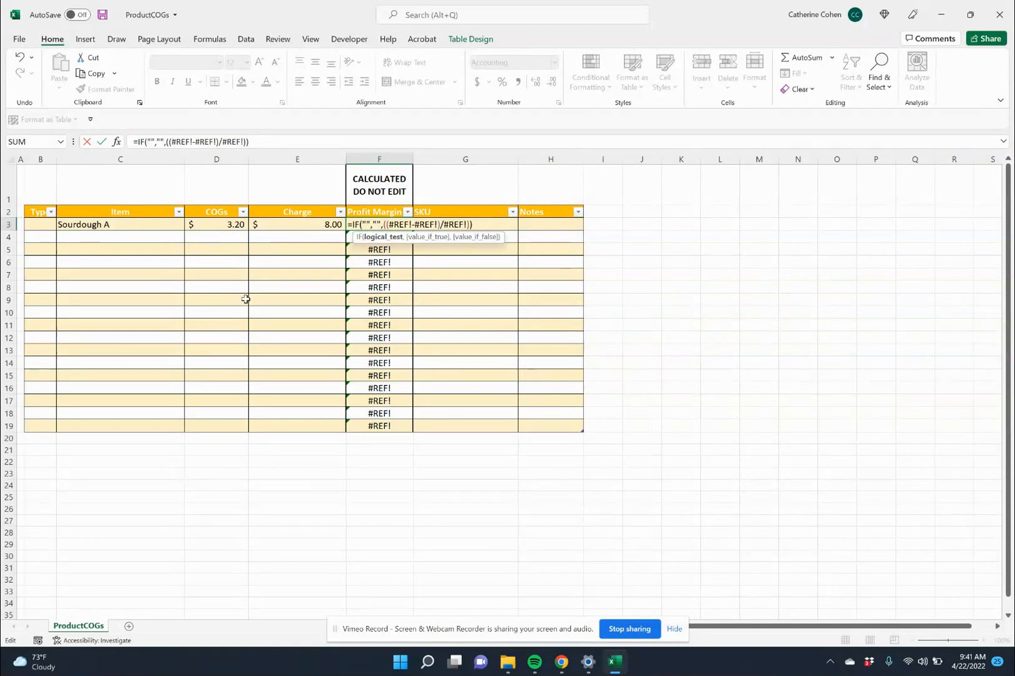
{"action": "left_click", "coordinate": [86, 223]}
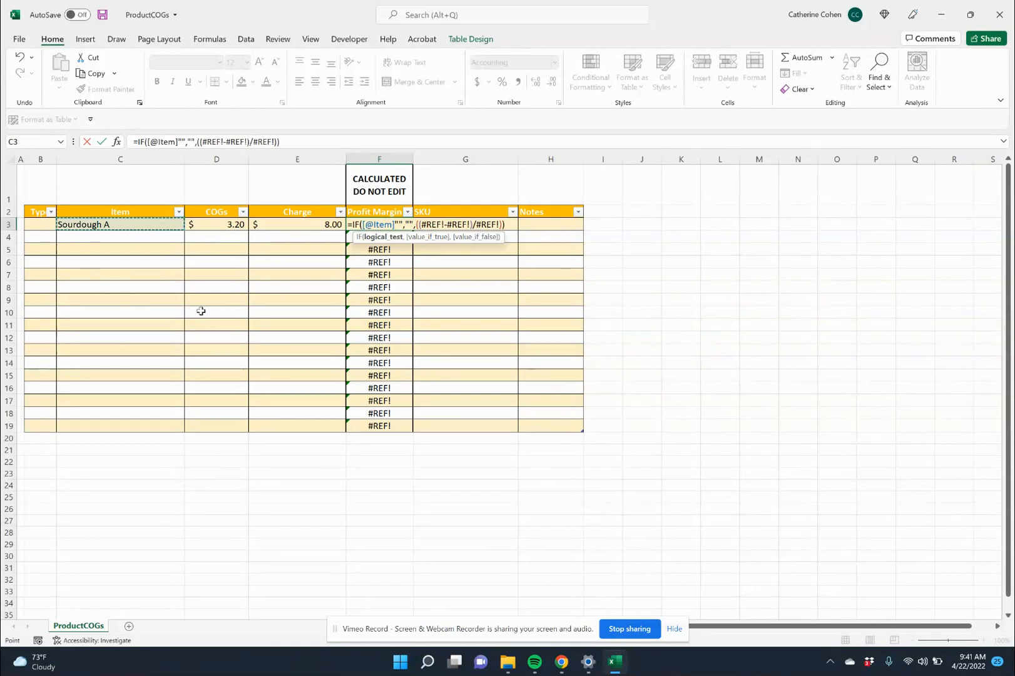
{"action": "type", "text": "="}
{"action": "left_click", "coordinate": [404, 224]}
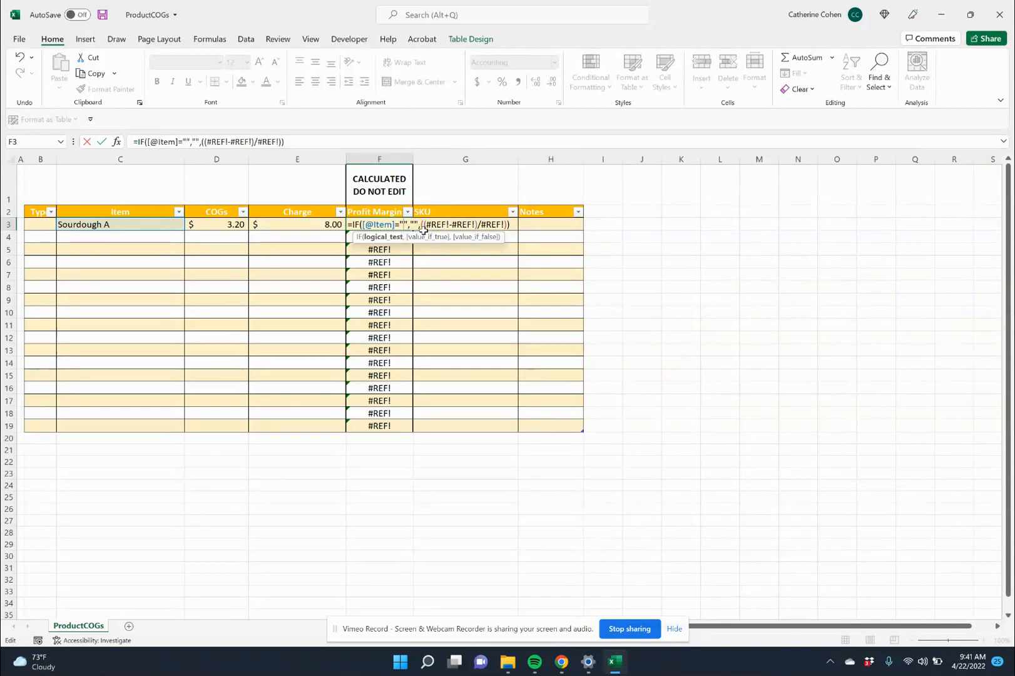
{"action": "left_click", "coordinate": [414, 222]}
{"action": "left_click", "coordinate": [443, 223]}
{"action": "double_click", "coordinate": [438, 224]}
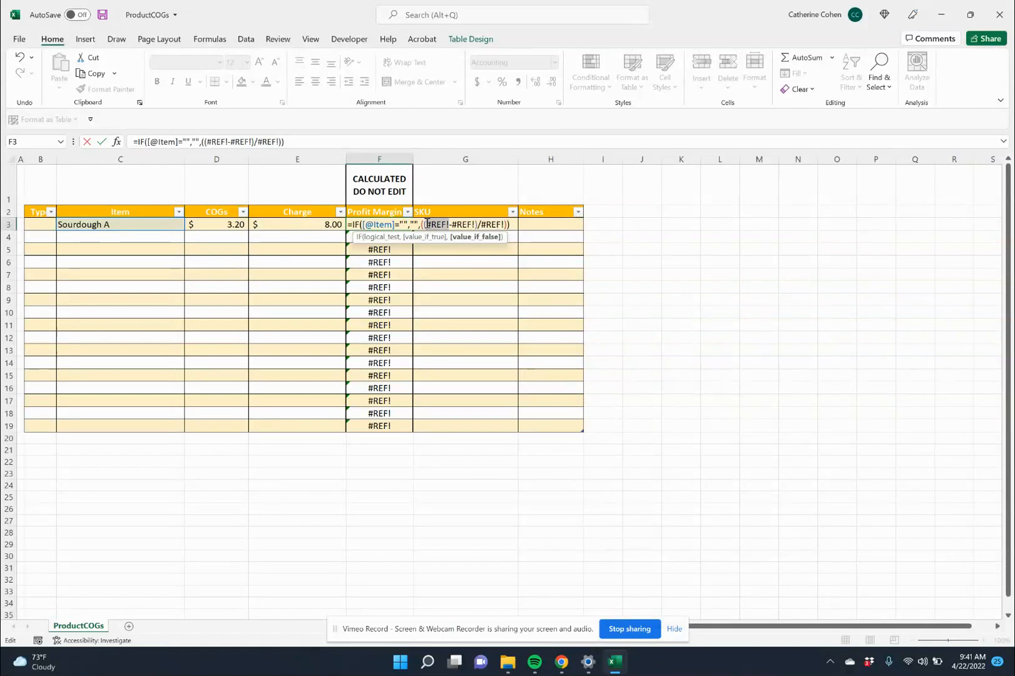
{"action": "key", "text": "BackSpace"}
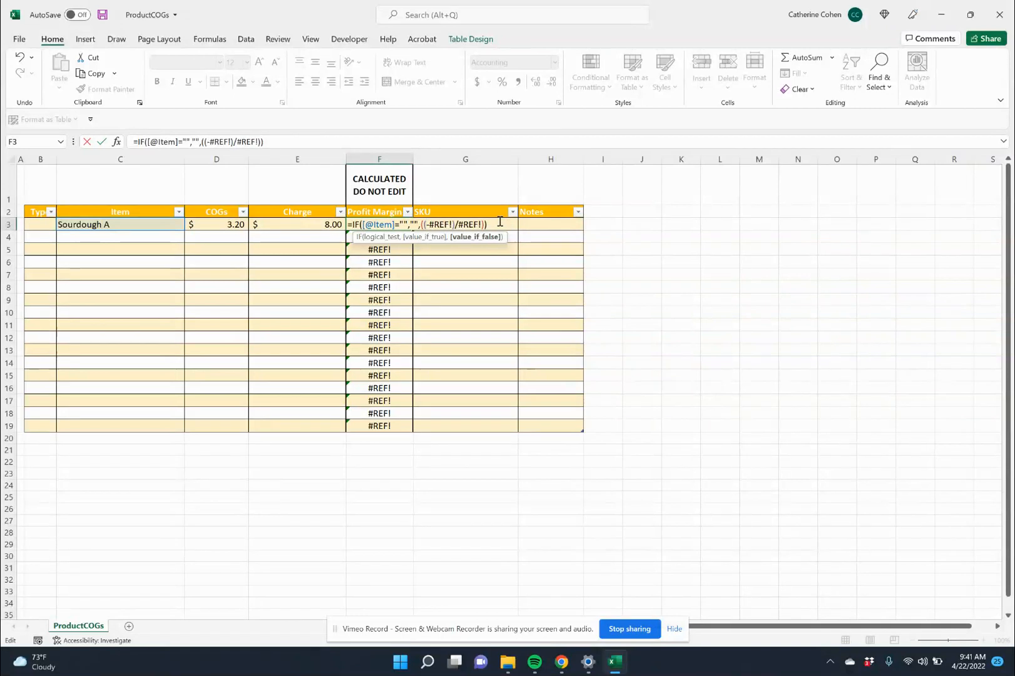
{"action": "left_click", "coordinate": [304, 225]}
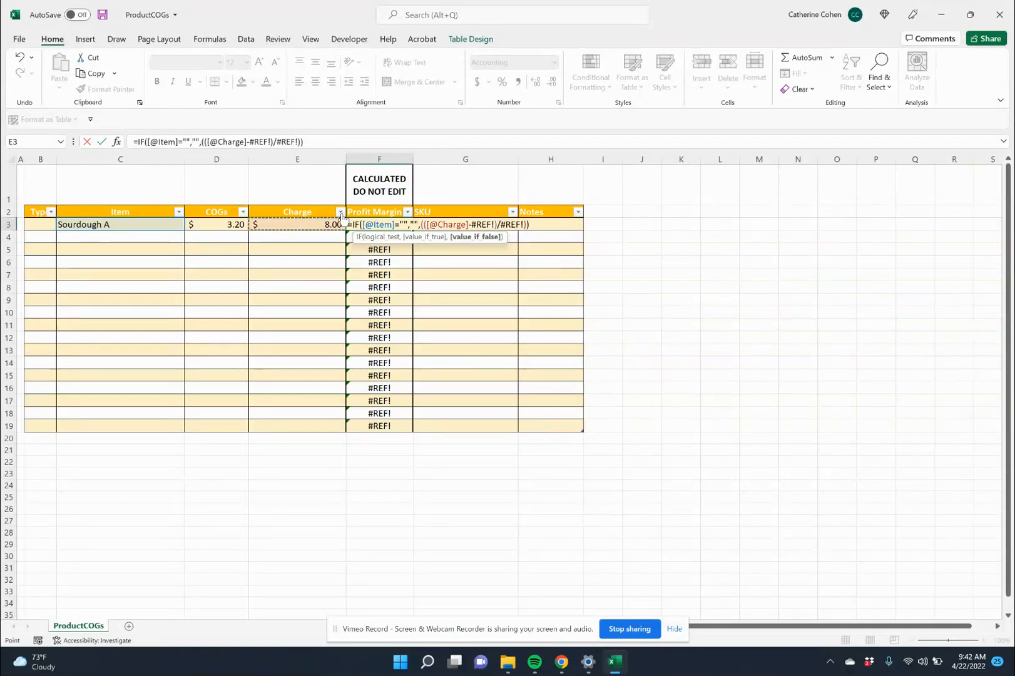
{"action": "left_click", "coordinate": [496, 224]}
{"action": "key", "text": "BackSpace"}
{"action": "key", "text": "BackSpace"}
{"action": "key", "text": "BackSpace"}
{"action": "key", "text": "BackSpace"}
{"action": "key", "text": "BackSpace"}
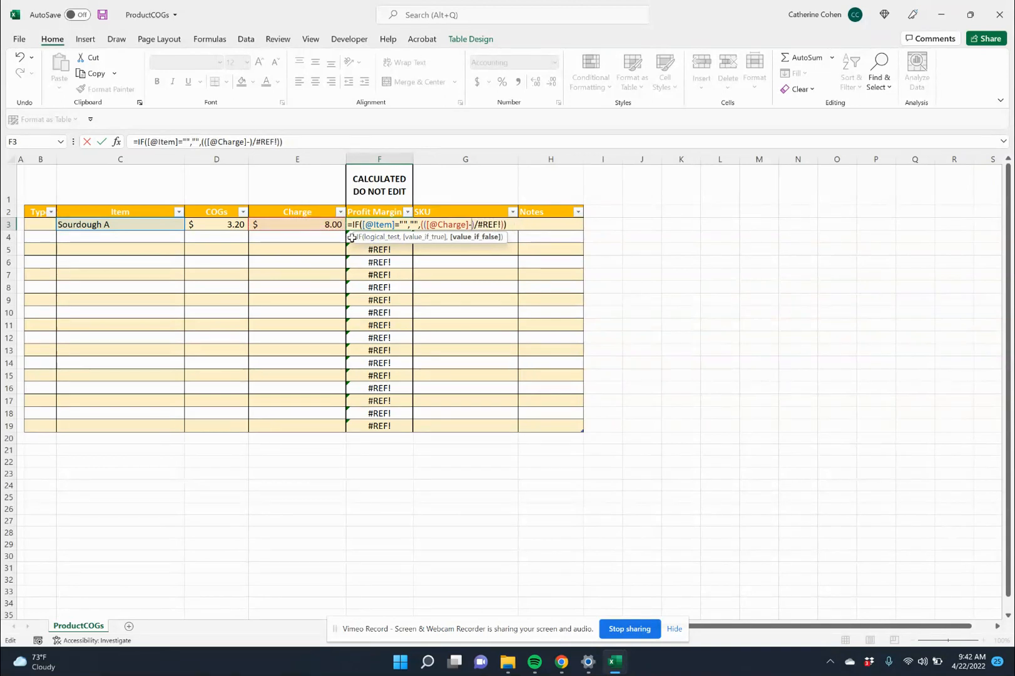
{"action": "left_click", "coordinate": [208, 224]}
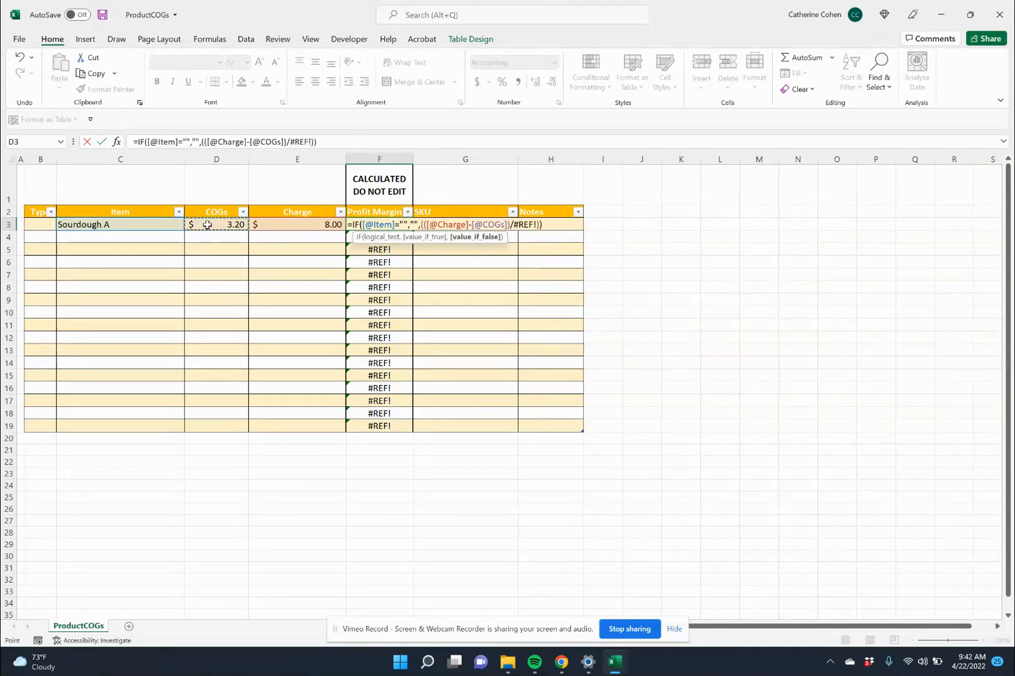
{"action": "left_click", "coordinate": [537, 225]}
{"action": "key", "text": "BackSpace"}
{"action": "key", "text": "BackSpace"}
{"action": "key", "text": "BackSpace"}
{"action": "key", "text": "BackSpace"}
{"action": "key", "text": "BackSpace"}
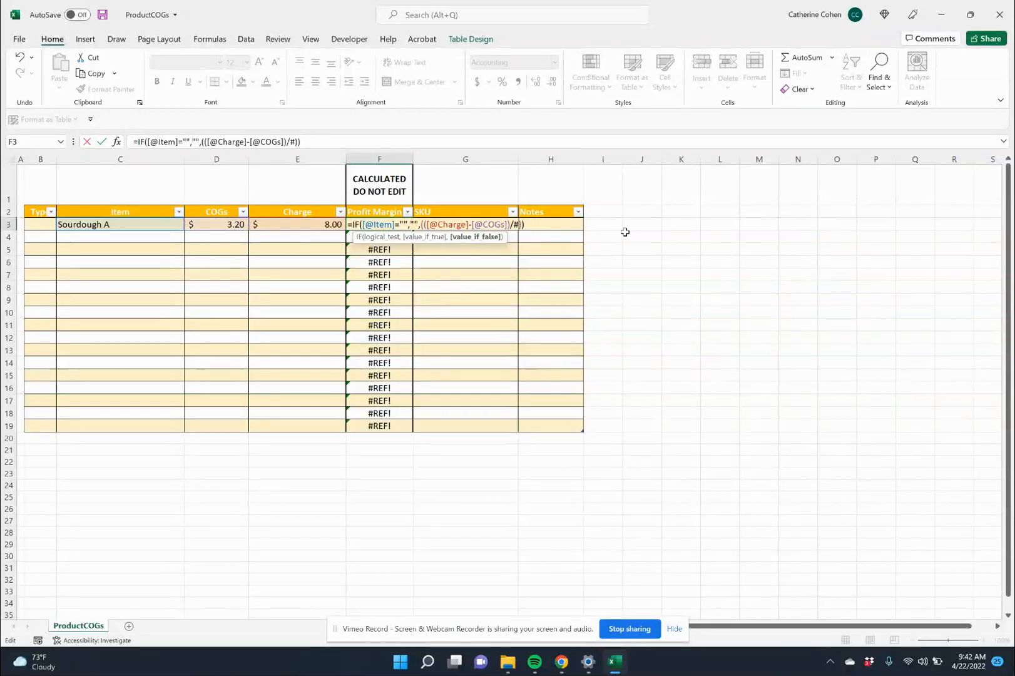
{"action": "left_click", "coordinate": [333, 223]}
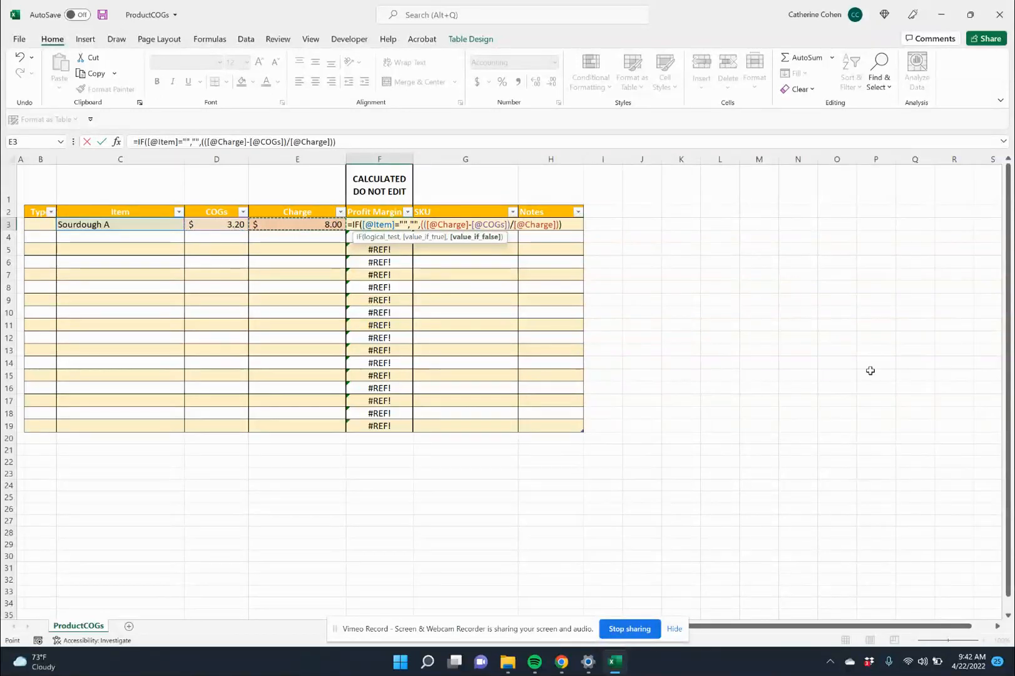
{"action": "key", "text": "Return"}
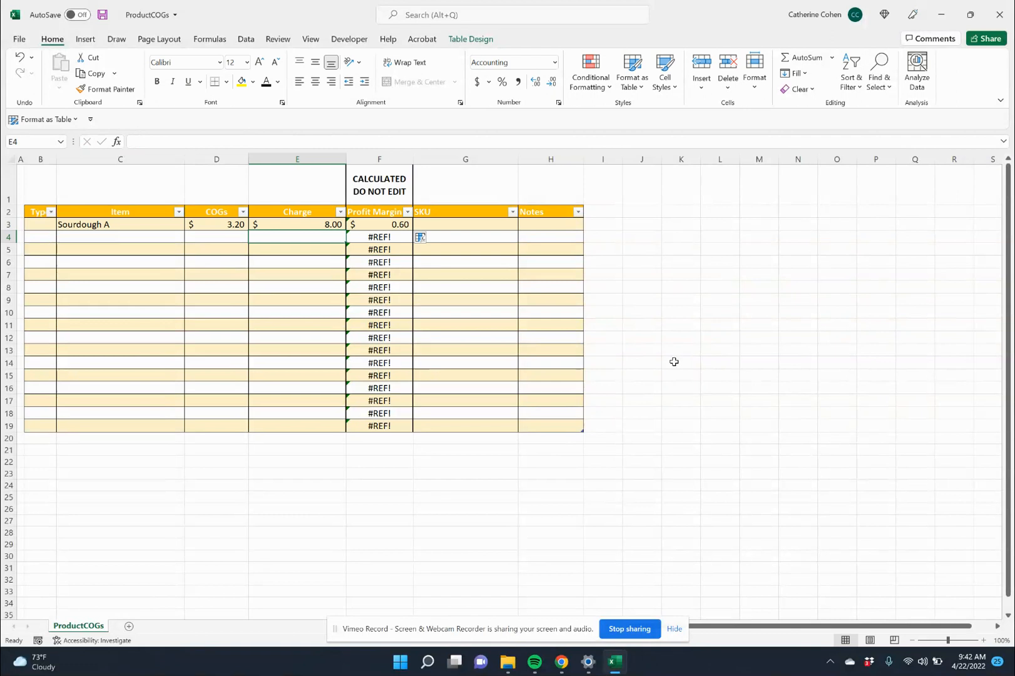
- Format the Profit Margin cell F3 as a percentage and save the workbook
{"action": "left_click", "coordinate": [370, 224]}
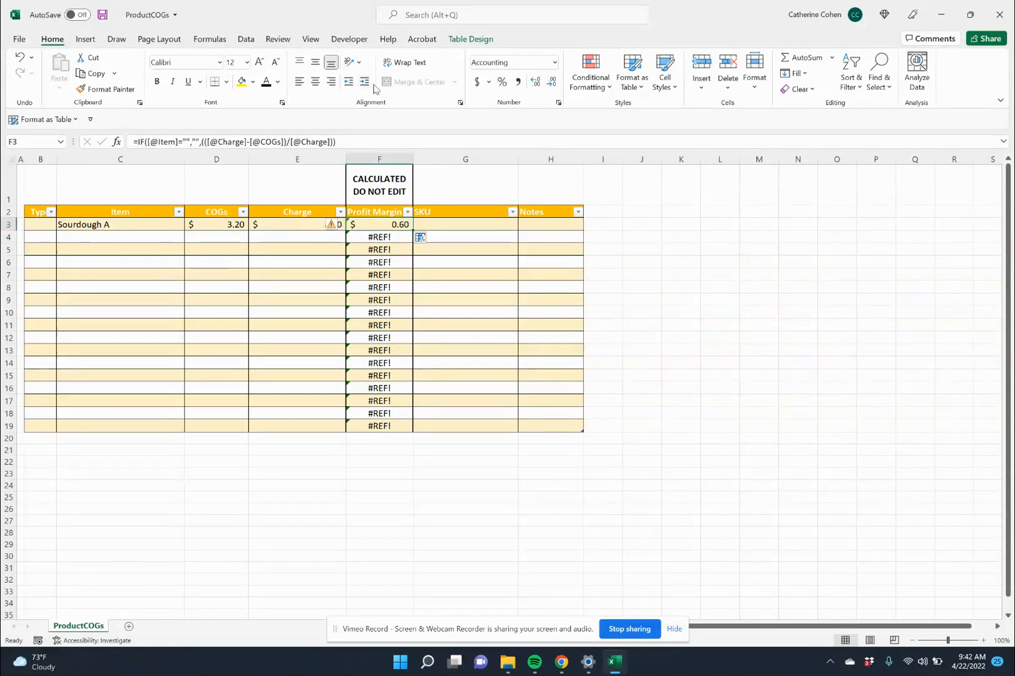
{"action": "left_click", "coordinate": [502, 82]}
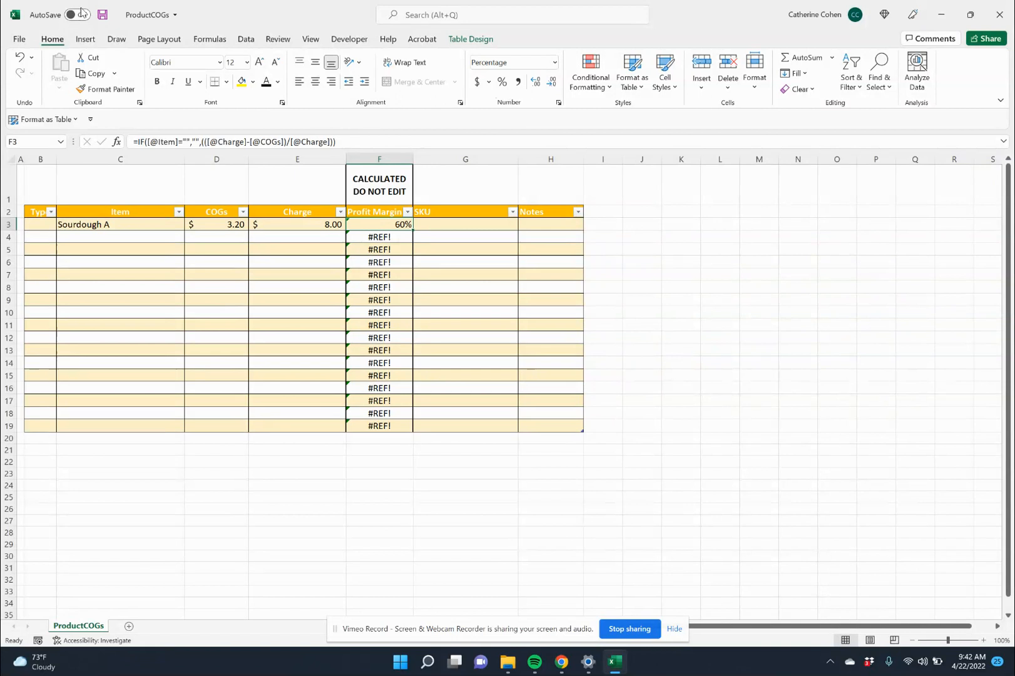
{"action": "left_click", "coordinate": [103, 14]}
- Fill the Profit Margin formula from F3 down to F19 and check the error options on F3
{"action": "double_click", "coordinate": [411, 230]}
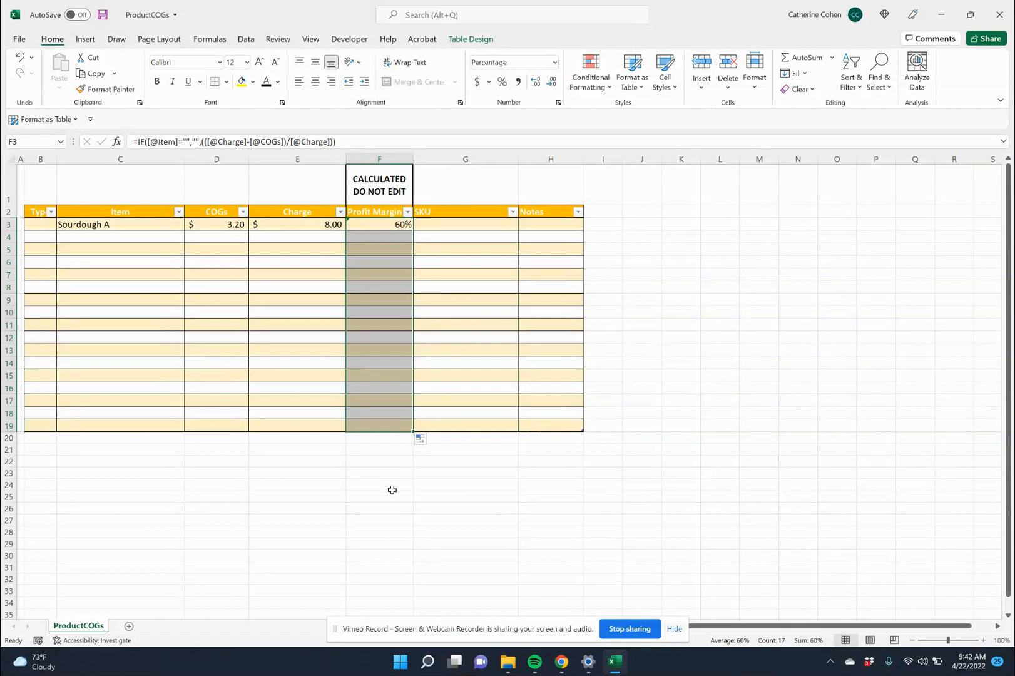
{"action": "left_click", "coordinate": [354, 224]}
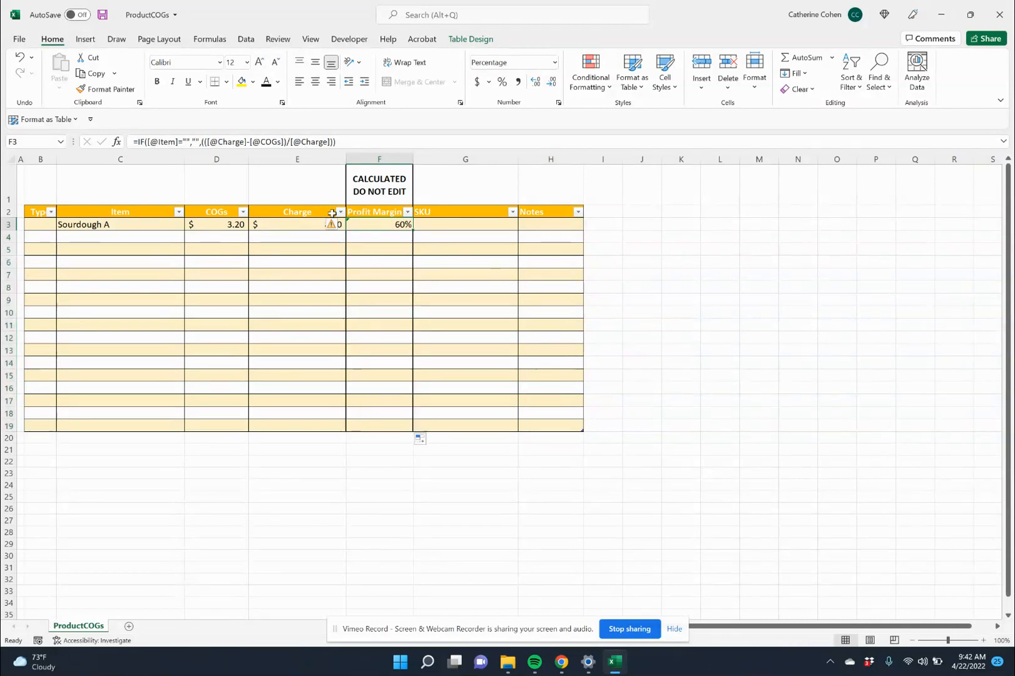
{"action": "left_click", "coordinate": [331, 224]}
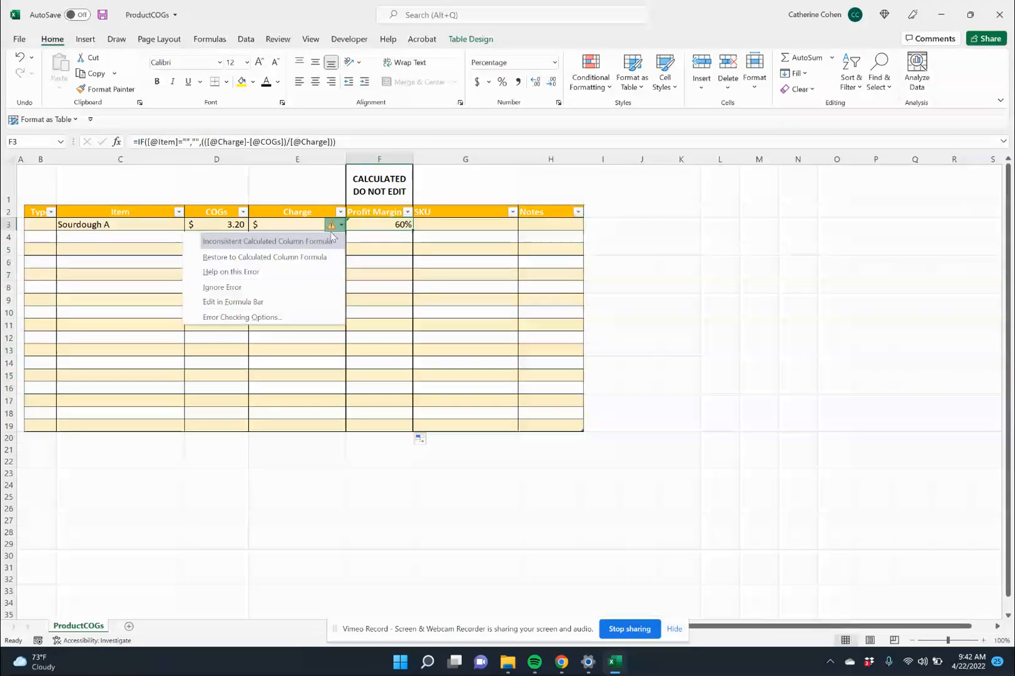
{"action": "left_click", "coordinate": [375, 229]}
- Try to enter 0001 as the SKU for Sourdough A in G3
{"action": "left_click", "coordinate": [460, 223]}
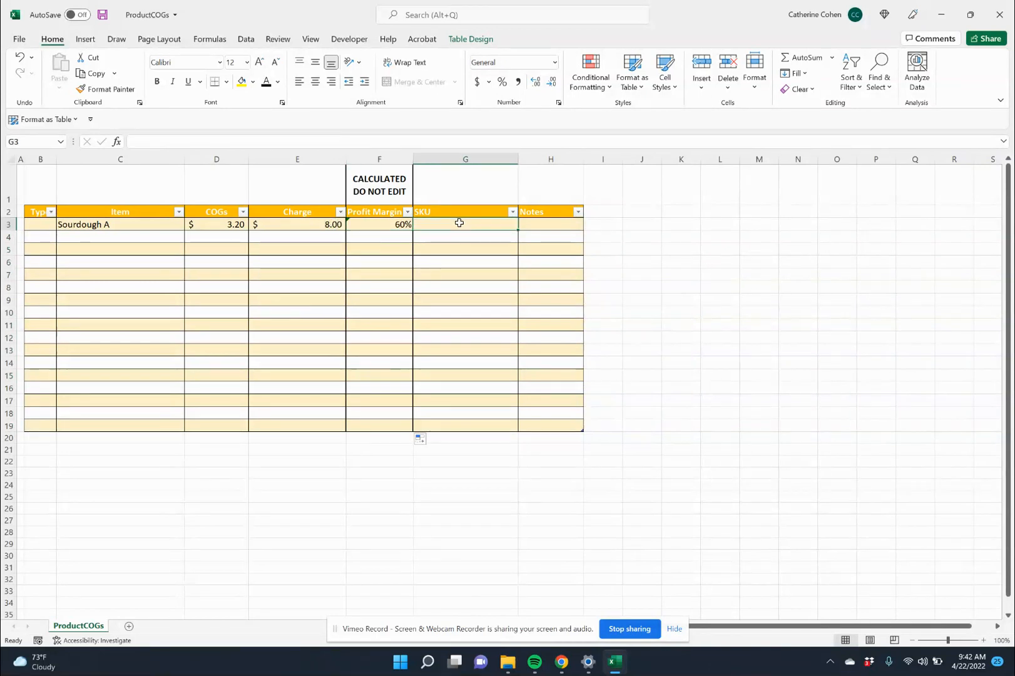
{"action": "type", "text": "0001"}
{"action": "key", "text": "Return"}
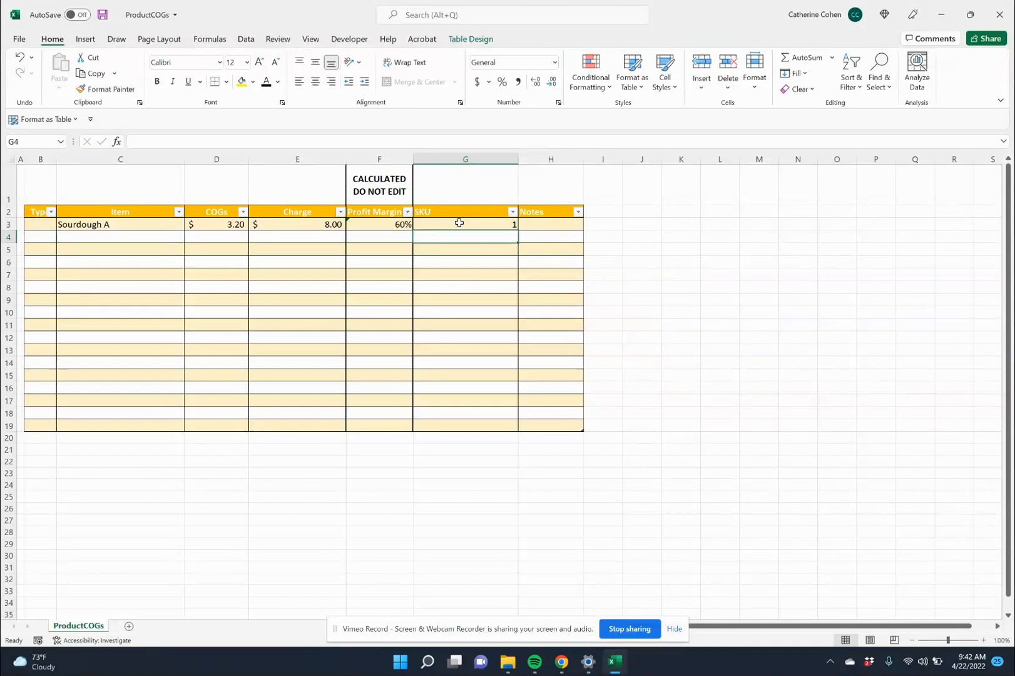
- Format the SKU cells G3:G19 as Text and enter 0001 as the SKU in G3
{"action": "left_click_drag", "start_coordinate": [460, 223], "coordinate": [467, 426]}
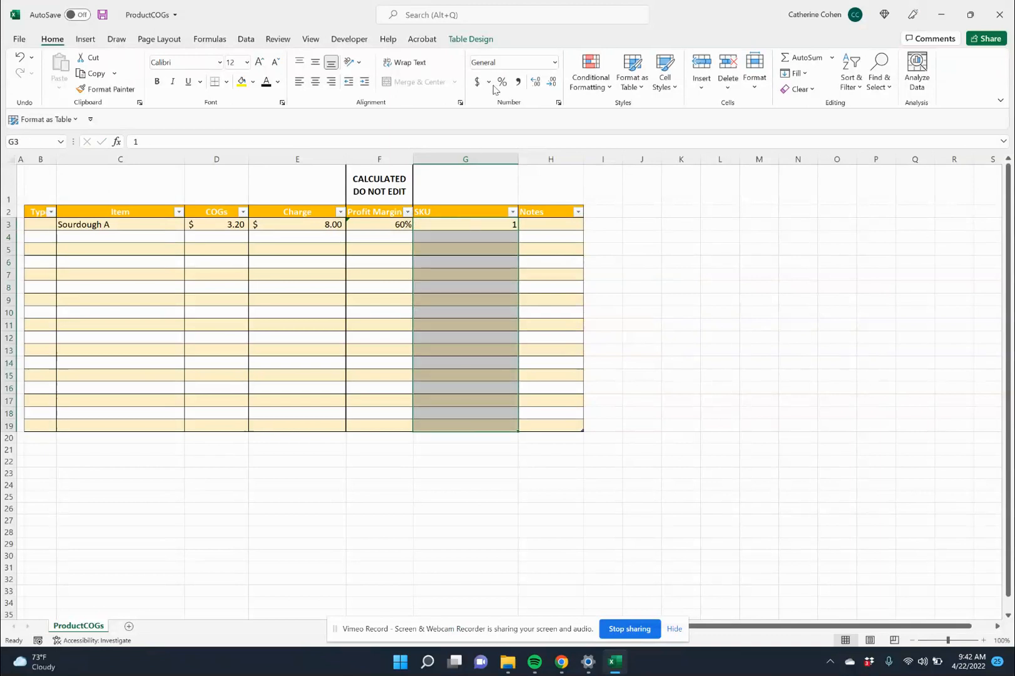
{"action": "left_click", "coordinate": [554, 62]}
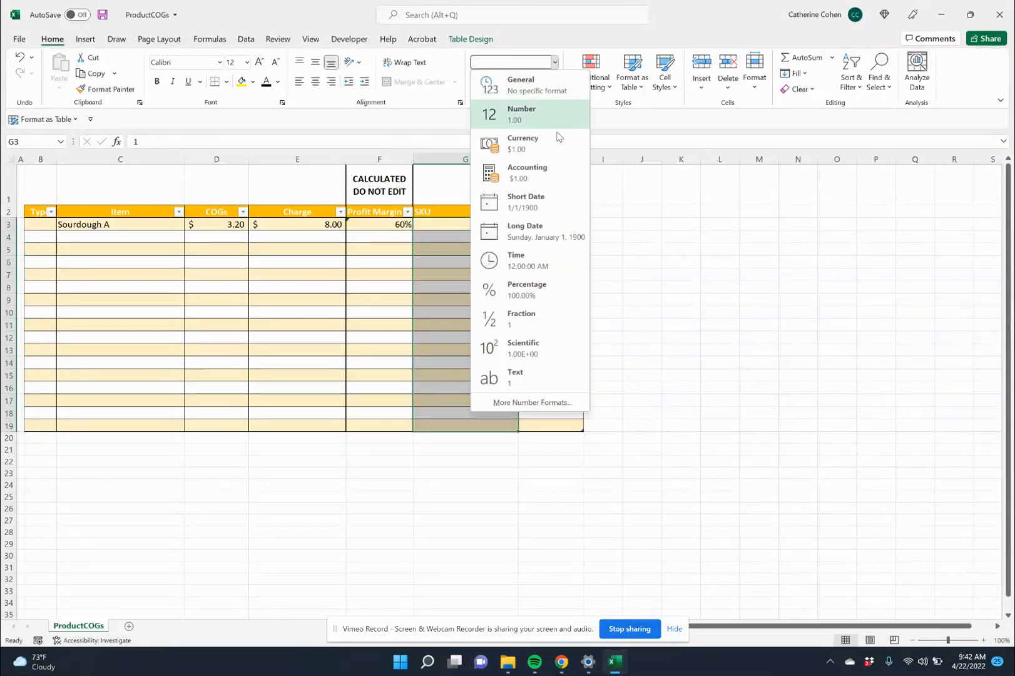
{"action": "left_click", "coordinate": [567, 381]}
{"action": "type", "text": "00"}
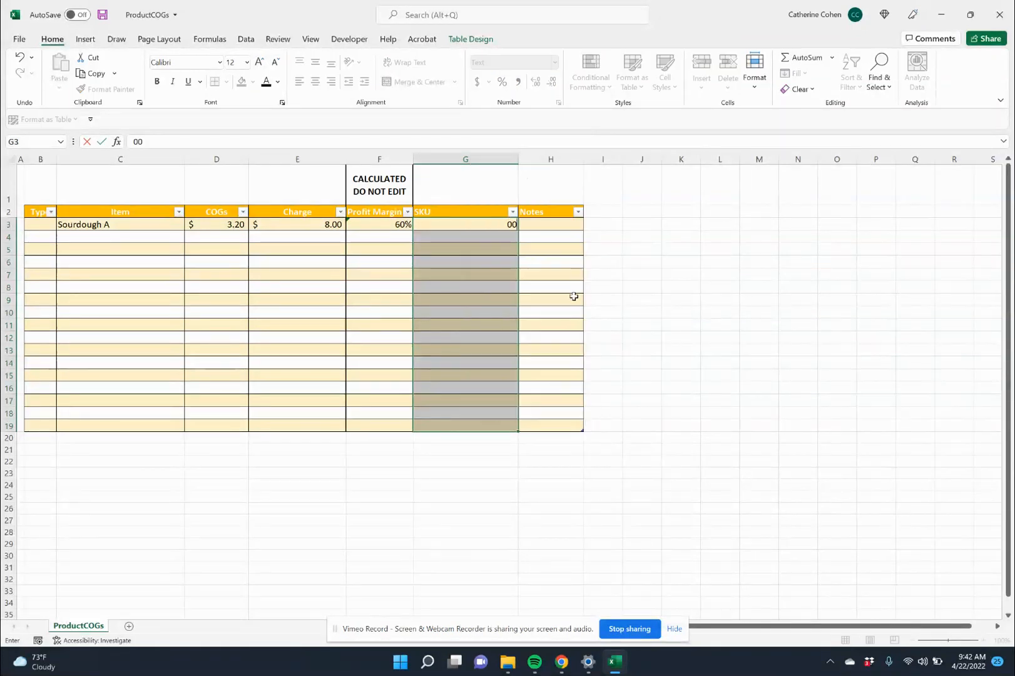
{"action": "type", "text": "01"}
{"action": "key", "text": "Return"}
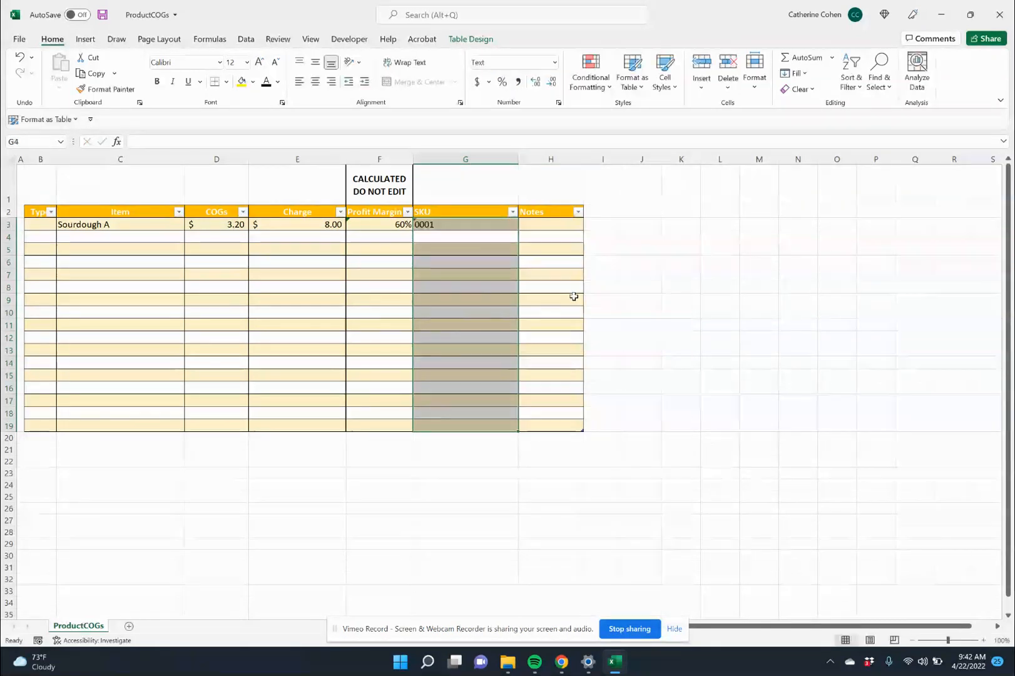
- Enter Sourdough B as the item in C4
{"action": "left_click", "coordinate": [574, 262]}
{"action": "left_click", "coordinate": [540, 223]}
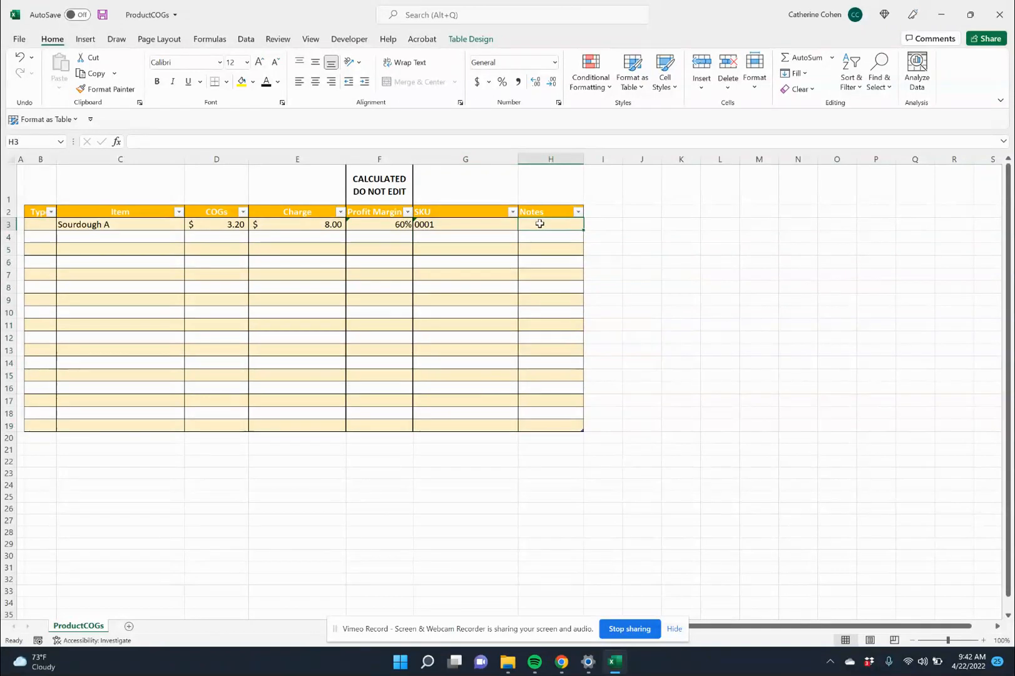
{"action": "left_click", "coordinate": [99, 236]}
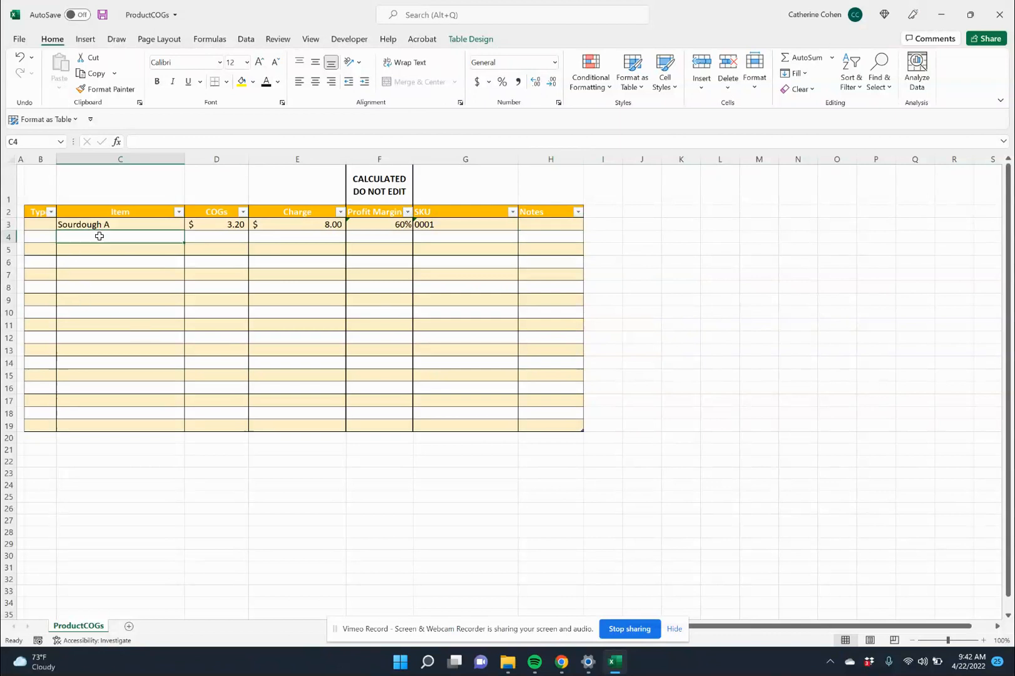
{"action": "key", "text": "BackSpace"}
{"action": "key", "text": "BackSpace"}
{"action": "type", "text": "h B"}
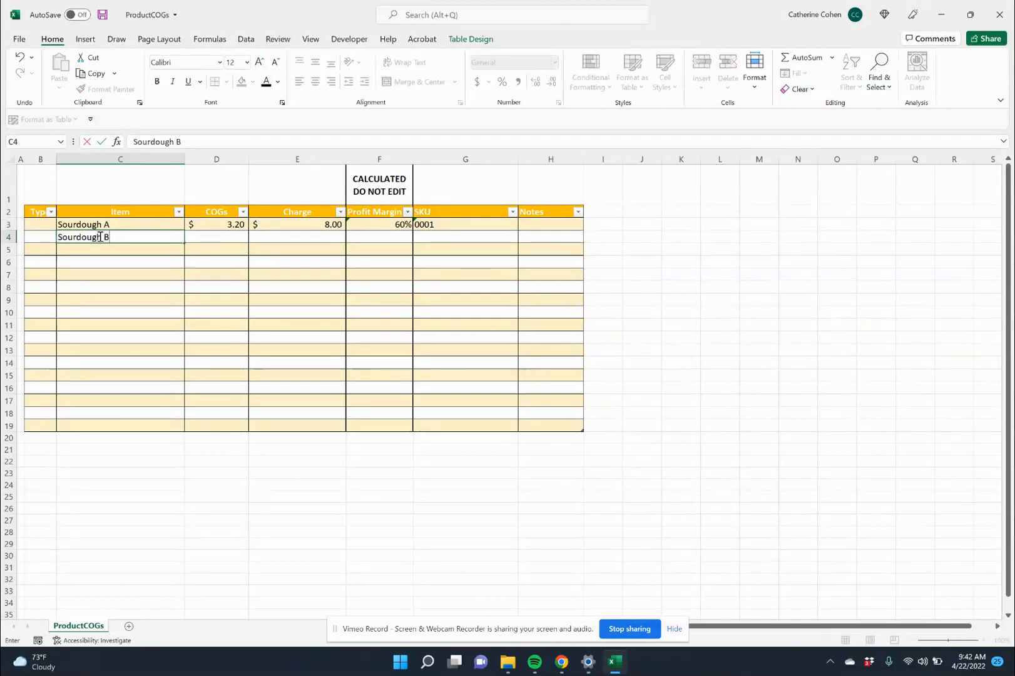
{"action": "key", "text": "Tab"}
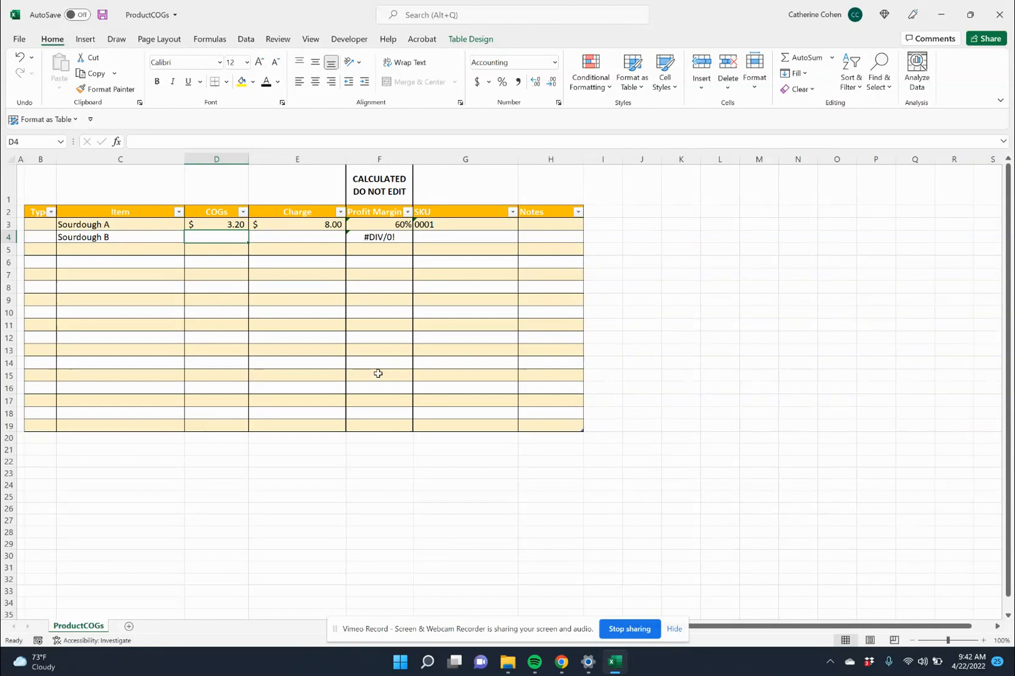
- Set Sourdough A's charge in E3 to 10 and clear the Sourdough B item from C4
{"action": "left_click", "coordinate": [315, 225]}
{"action": "type", "text": "9"}
{"action": "key", "text": "Return"}
{"action": "key", "text": "Up"}
{"action": "type", "text": "10"}
{"action": "key", "text": "Return"}
{"action": "left_click", "coordinate": [100, 237]}
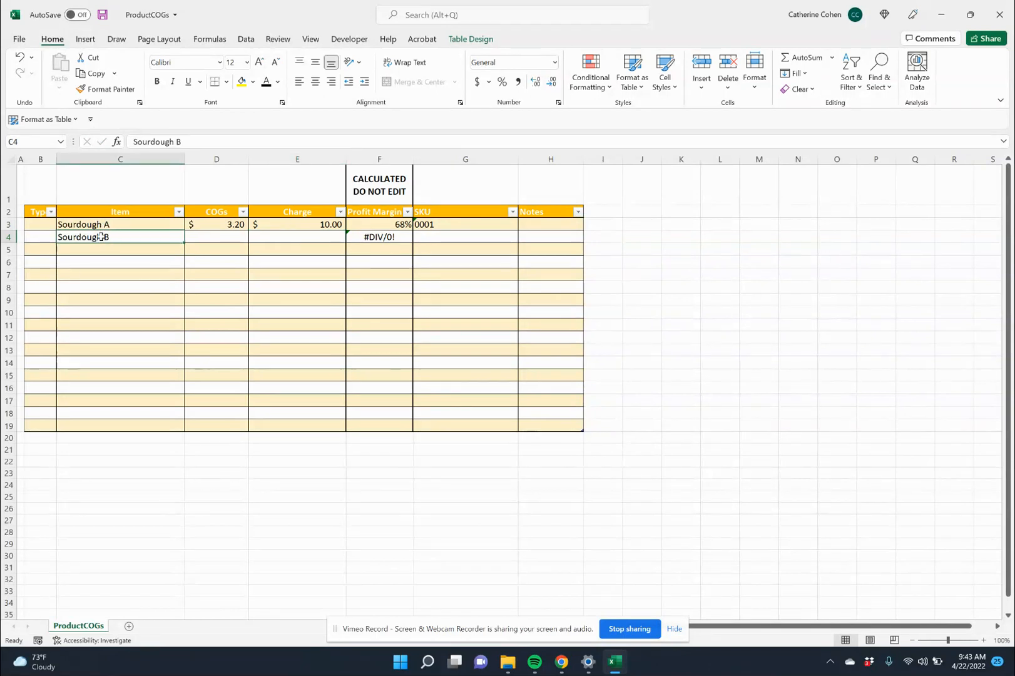
{"action": "key", "text": "Delete"}
- Enter the types BREAD, SPREADS and KITS in B3:B5
{"action": "left_click", "coordinate": [44, 224]}
{"action": "type", "text": "BREAD"}
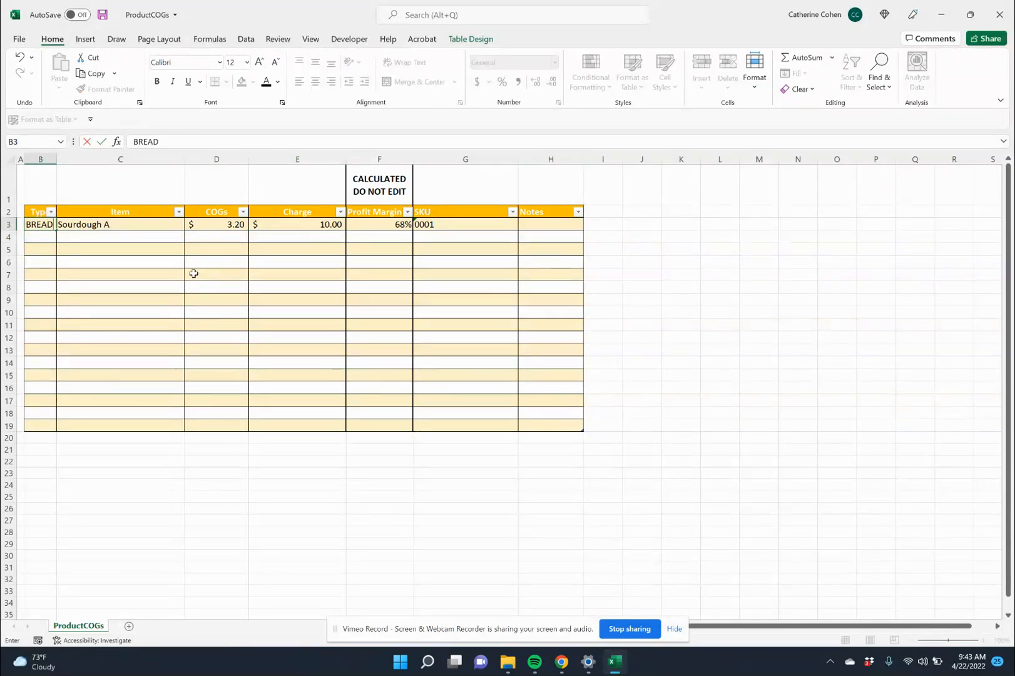
{"action": "key", "text": "Return"}
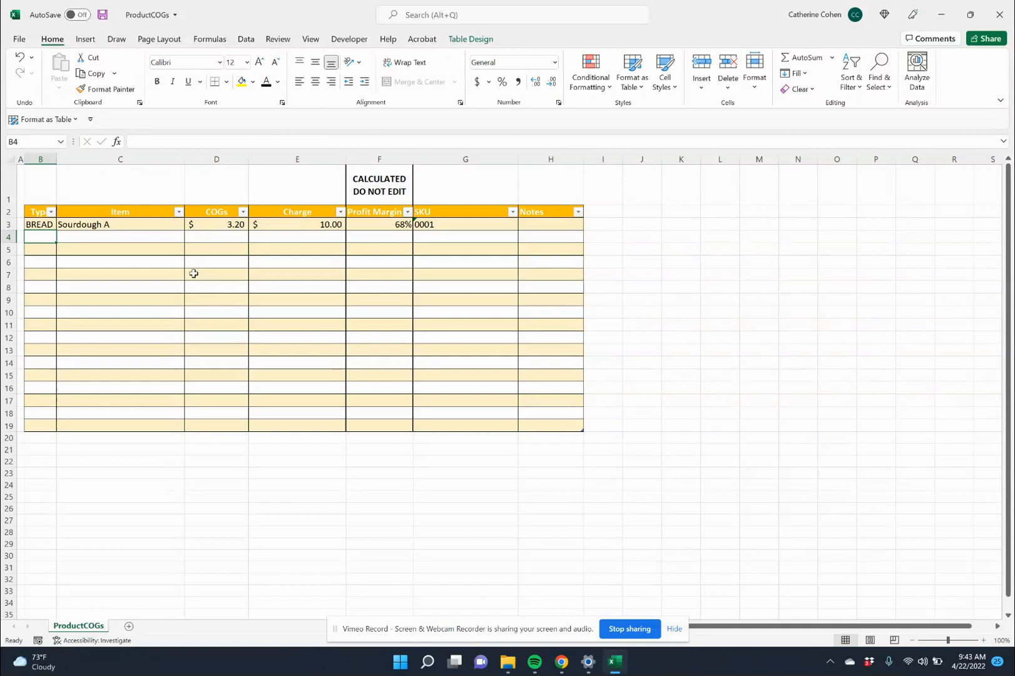
{"action": "type", "text": "SPREADS"}
{"action": "key", "text": "Return"}
{"action": "type", "text": "KITS"}
{"action": "key", "text": "Up"}
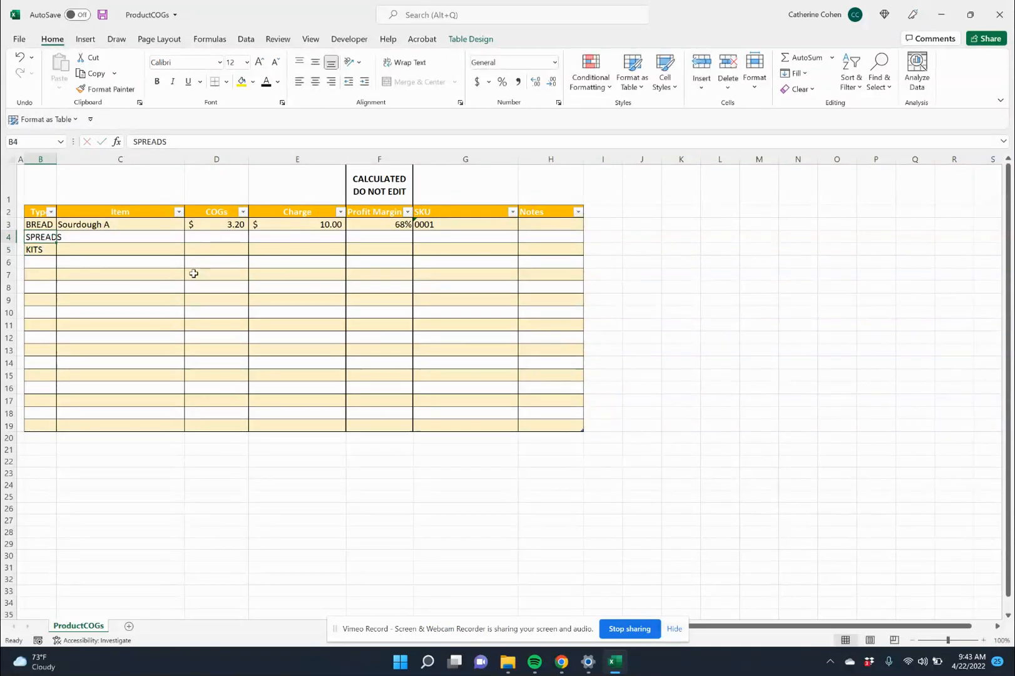
- Fit the Type column's width to its contents and save the workbook
{"action": "double_click", "coordinate": [57, 159]}
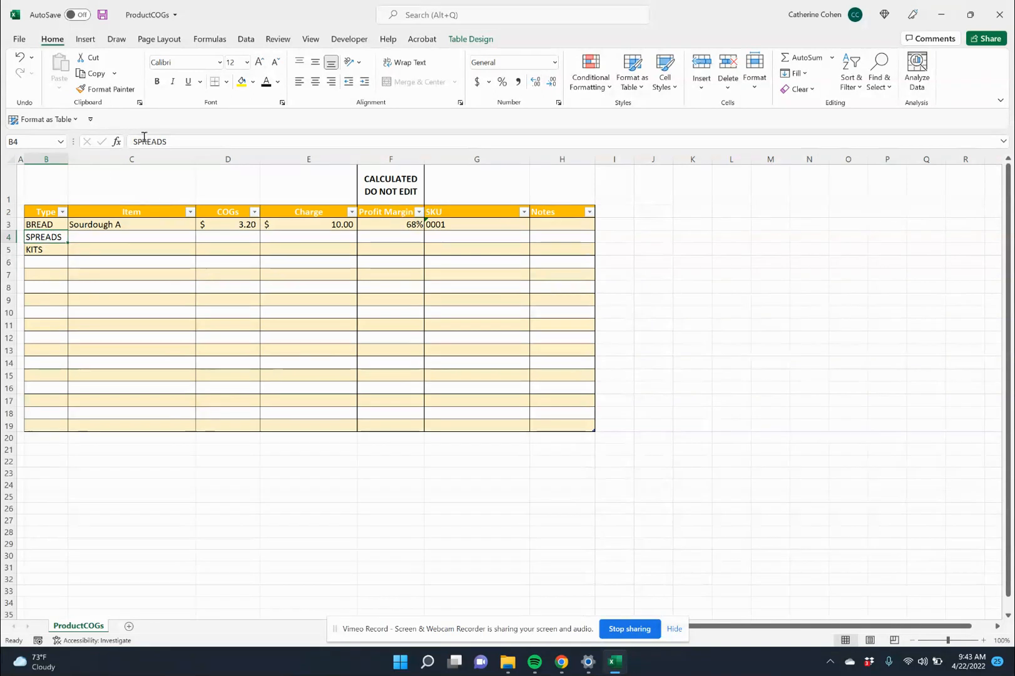
{"action": "left_click", "coordinate": [103, 14]}
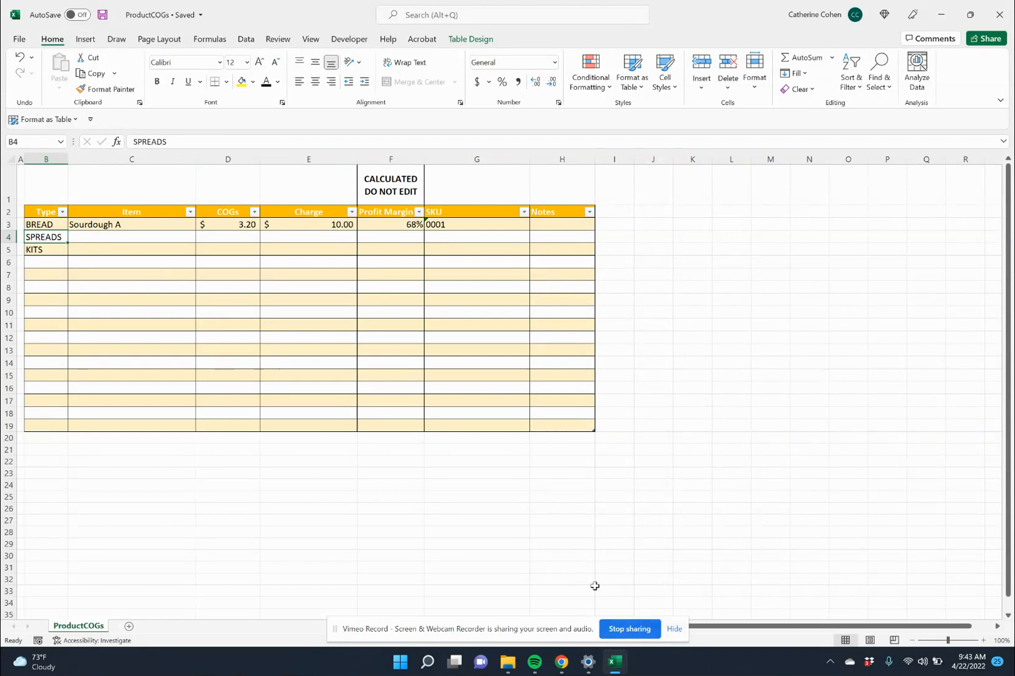
- Switch to the BakedGoodRecipe+CostingTemplate workbook and save it as SourdoughA in the COGS system folder
{"action": "left_click", "coordinate": [611, 666]}
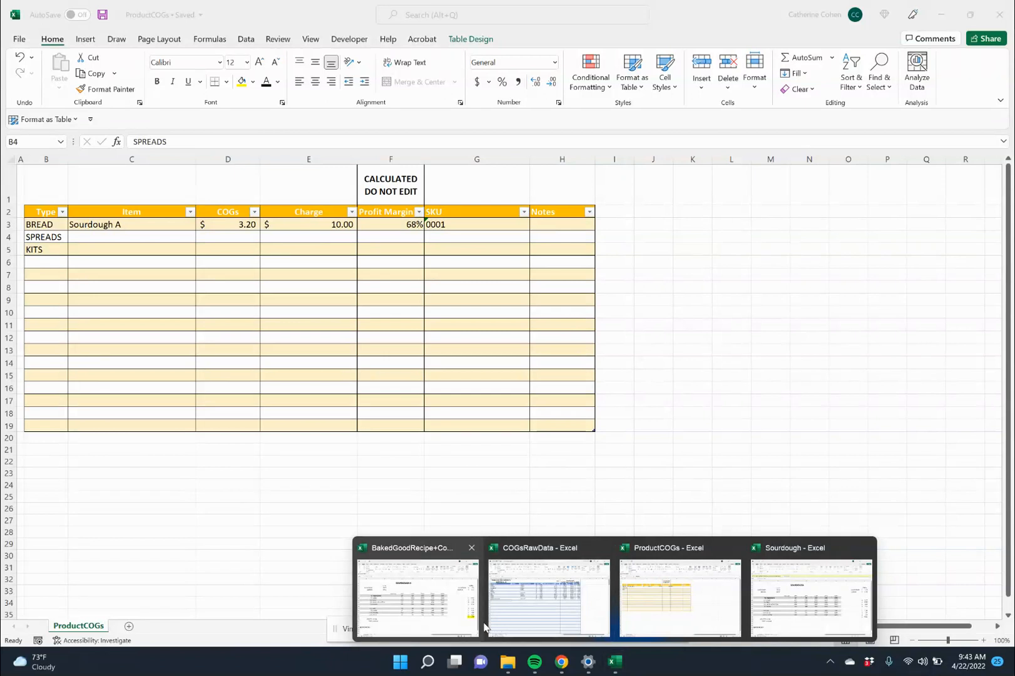
{"action": "left_click", "coordinate": [451, 626]}
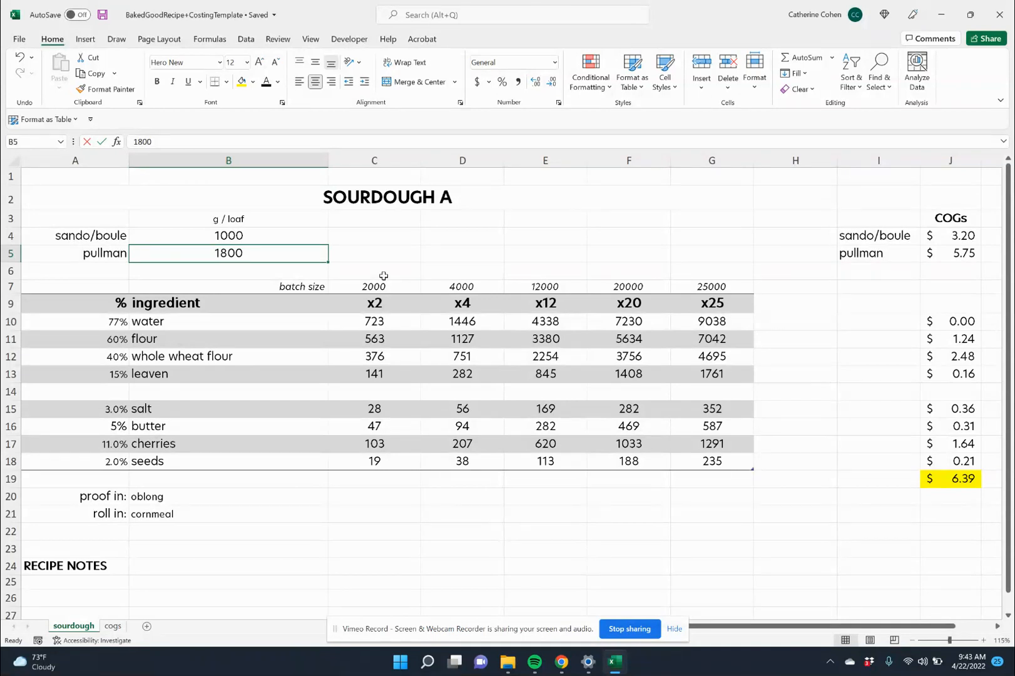
{"action": "left_click", "coordinate": [370, 221]}
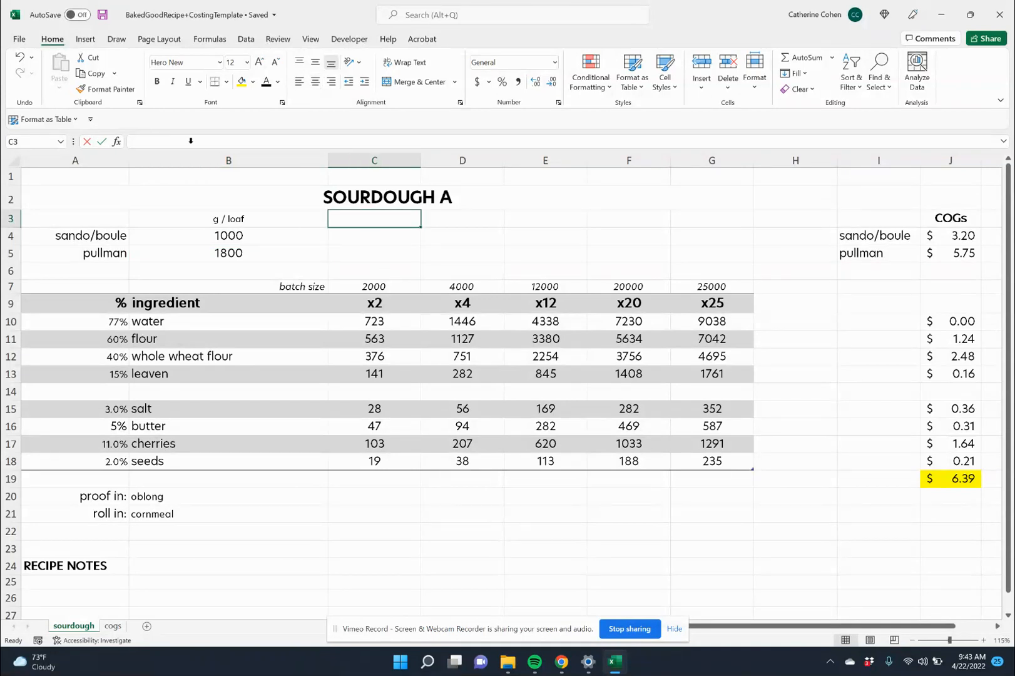
{"action": "left_click", "coordinate": [18, 40]}
{"action": "left_click", "coordinate": [57, 194]}
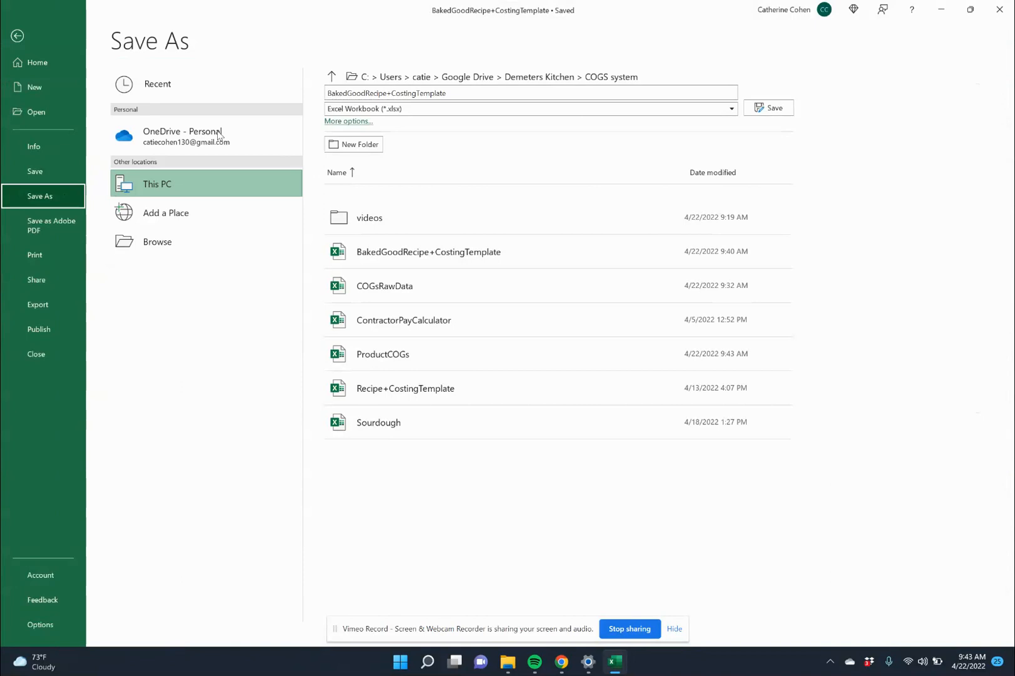
{"action": "left_click", "coordinate": [422, 92]}
{"action": "type", "text": "Sourd"}
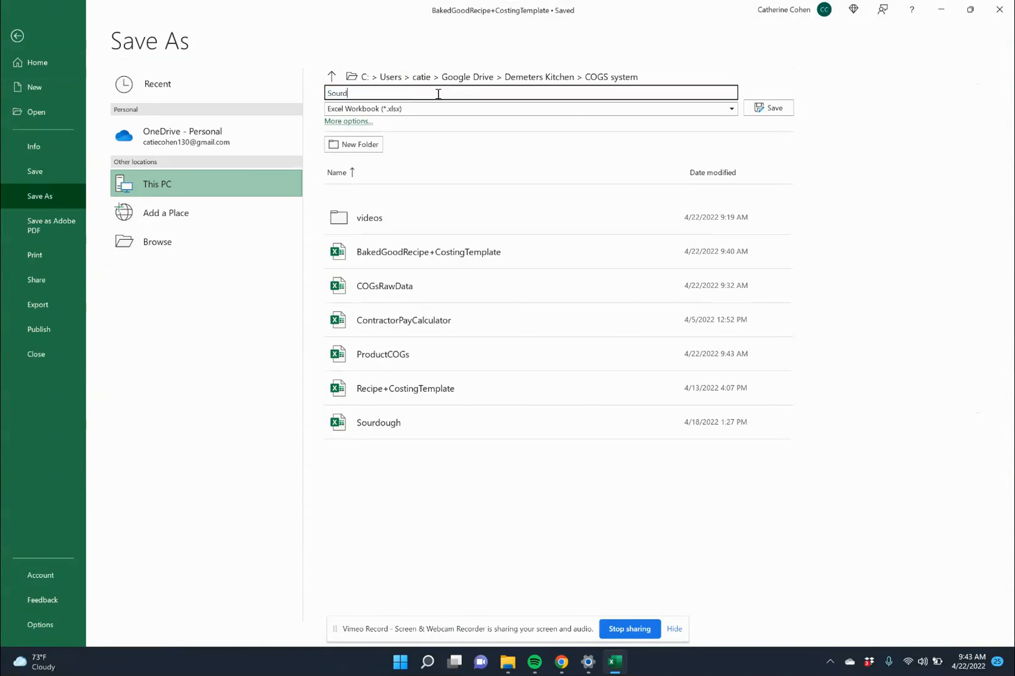
{"action": "type", "text": "oughA"}
{"action": "left_click", "coordinate": [758, 109]}
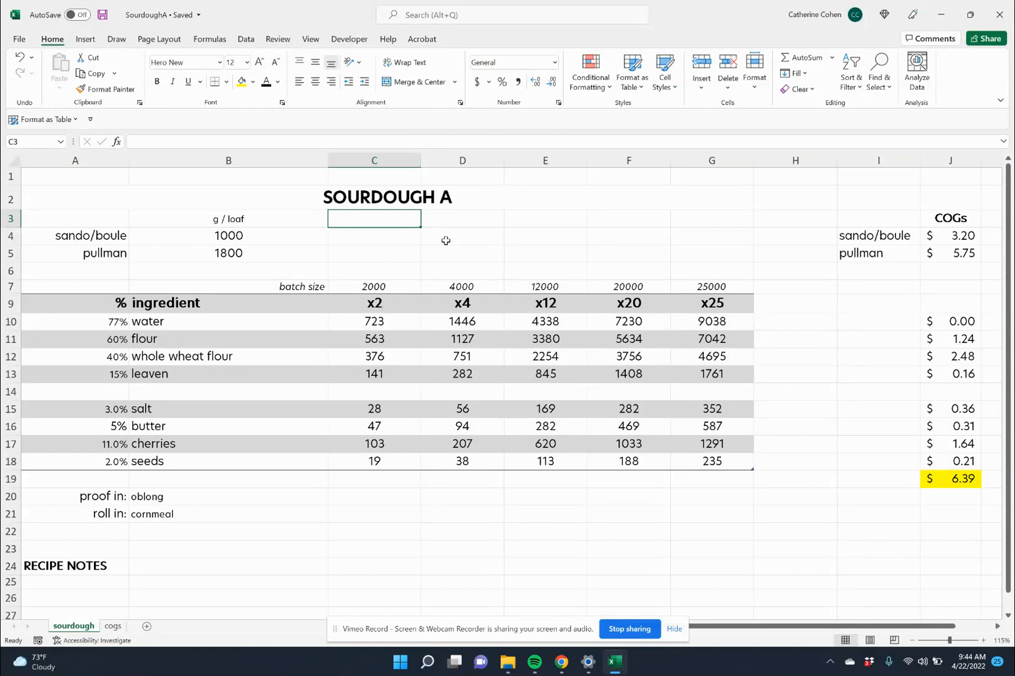
{"action": "left_click", "coordinate": [113, 626]}
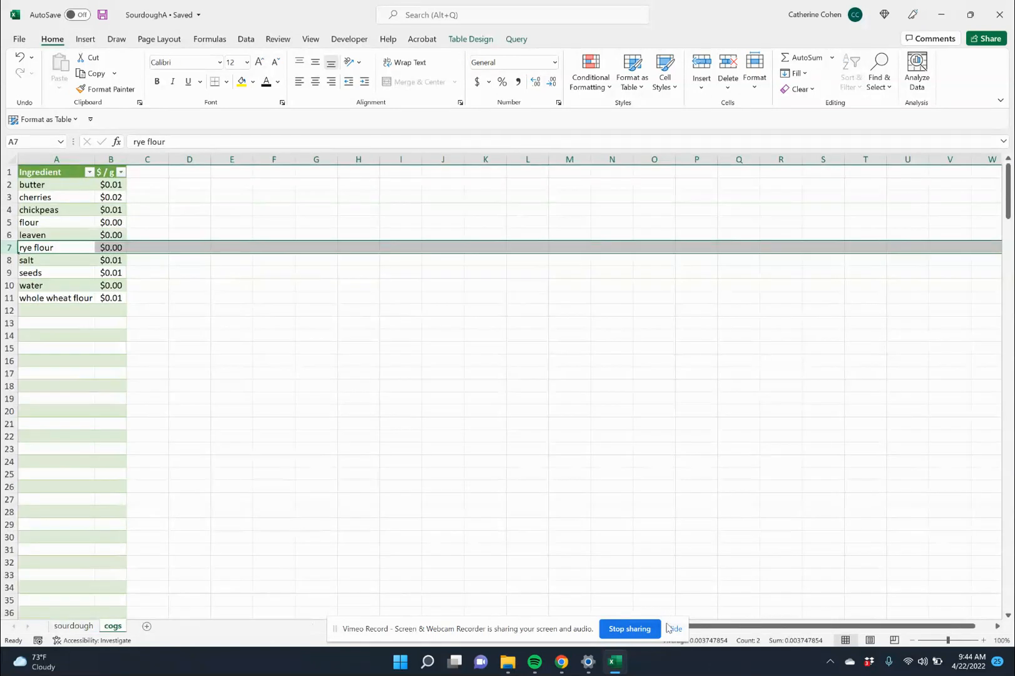
{"action": "left_click", "coordinate": [73, 626]}
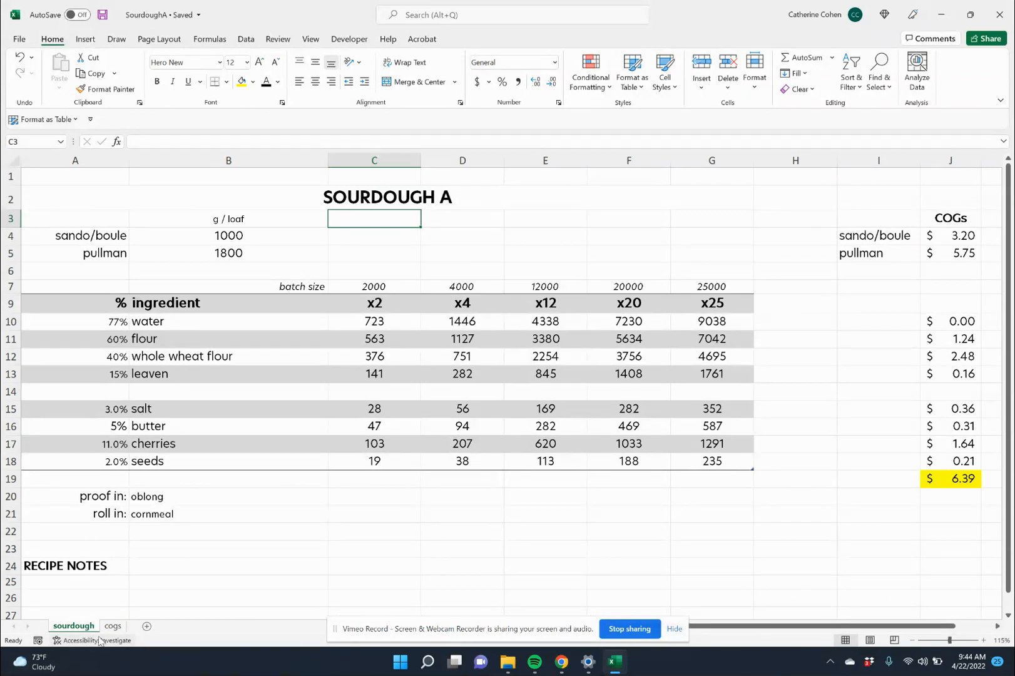
{"action": "right_click", "coordinate": [82, 628]}
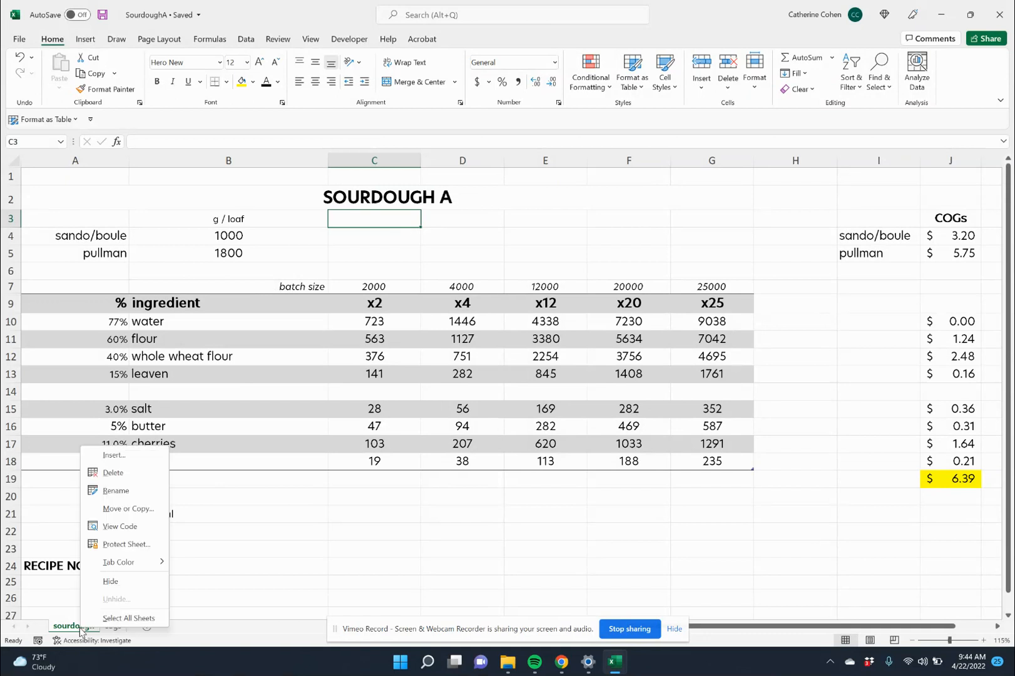
{"action": "left_click", "coordinate": [107, 508]}
{"action": "left_click", "coordinate": [13, 574]}
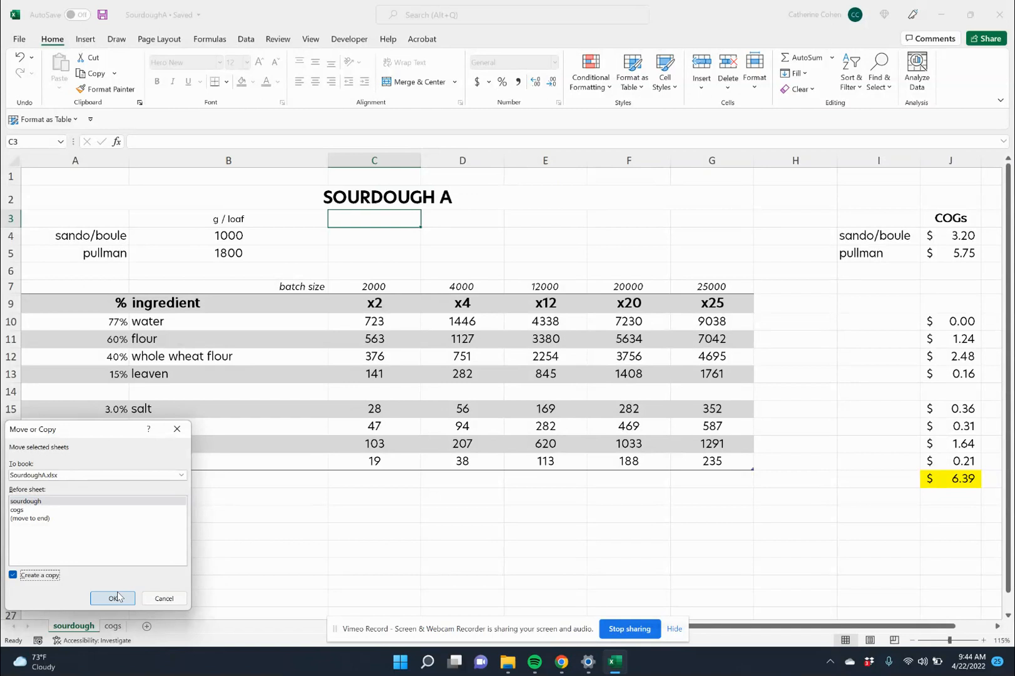
{"action": "left_click", "coordinate": [160, 599]}
- Create a copy of the sourdough sheet before the original in the SourdoughA workbook
{"action": "right_click", "coordinate": [86, 628]}
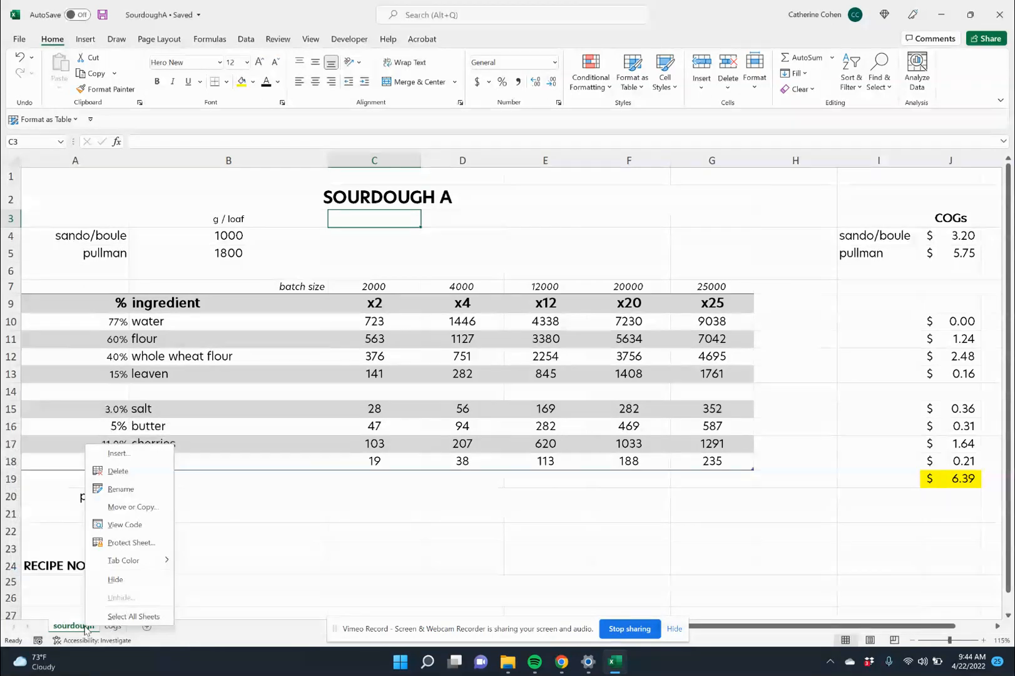
{"action": "left_click", "coordinate": [132, 507]}
{"action": "left_click", "coordinate": [66, 581]}
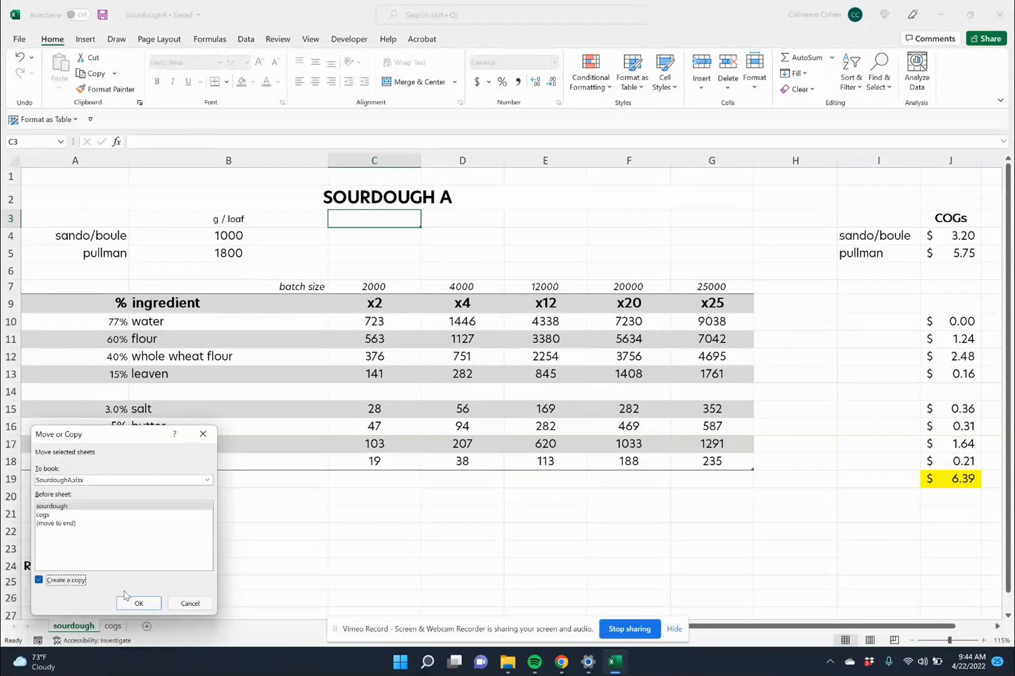
{"action": "left_click", "coordinate": [138, 603]}
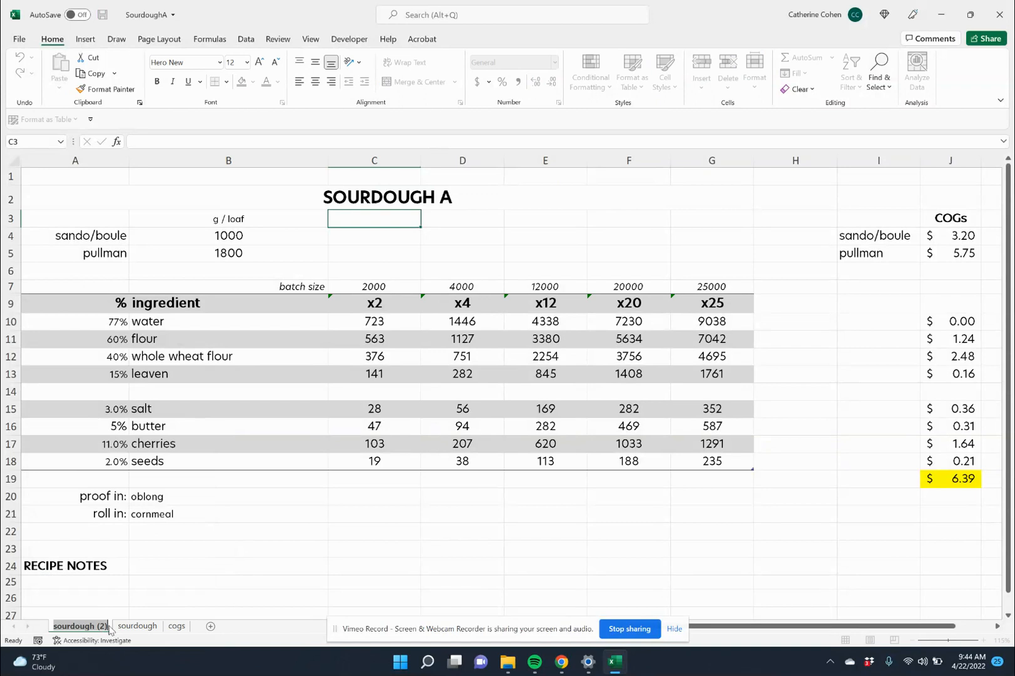
- Rename the copied sheet as sourdough v2
{"action": "double_click", "coordinate": [101, 625]}
{"action": "key", "text": "End"}
{"action": "key", "text": "BackSpace"}
{"action": "key", "text": "BackSpace"}
{"action": "key", "text": "BackSpace"}
{"action": "key", "text": "BackSpace"}
{"action": "type", "text": "v2"}
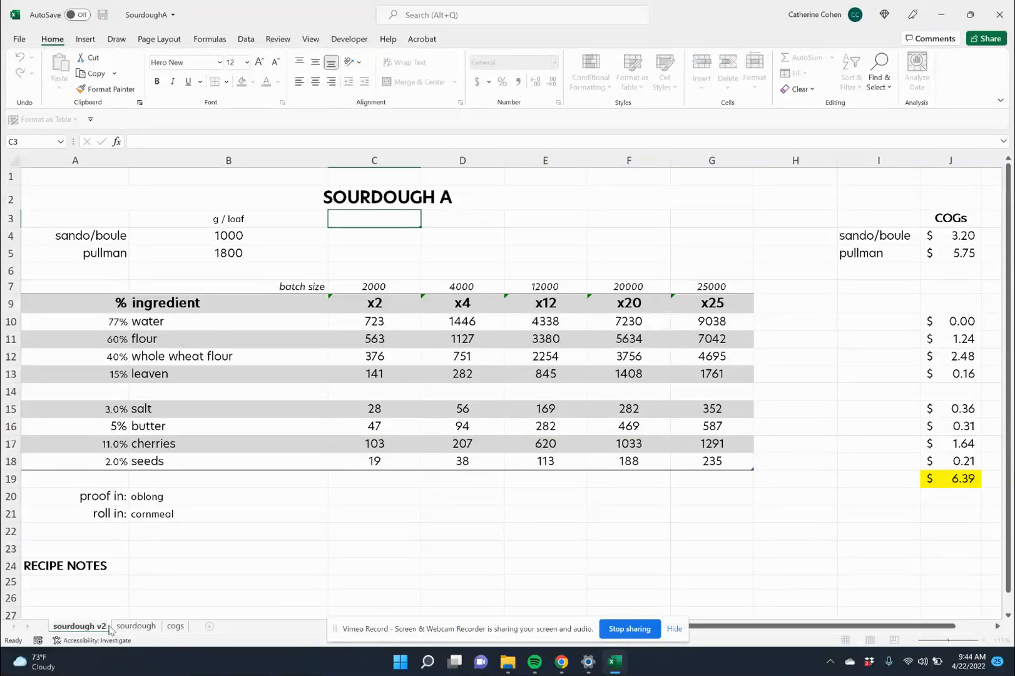
{"action": "key", "text": "Return"}
- Change the recipe title in A2 of the sourdough v2 sheet to SOURDOUGH A V2
{"action": "double_click", "coordinate": [454, 203]}
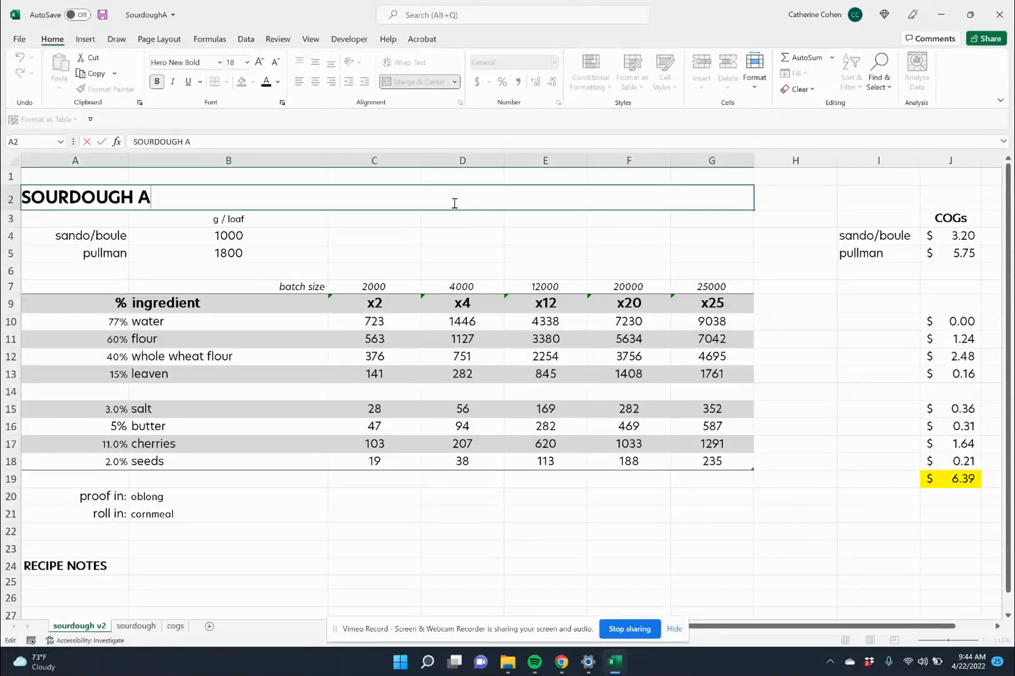
{"action": "type", "text": "V@"}
{"action": "key", "text": "BackSpace"}
{"action": "type", "text": "1"}
{"action": "key", "text": "BackSpace"}
{"action": "type", "text": "2"}
{"action": "key", "text": "Return"}
- Set the flour and whole wheat flour percentages in A11 and A12 to 50% each and save the workbook
{"action": "left_click", "coordinate": [61, 338]}
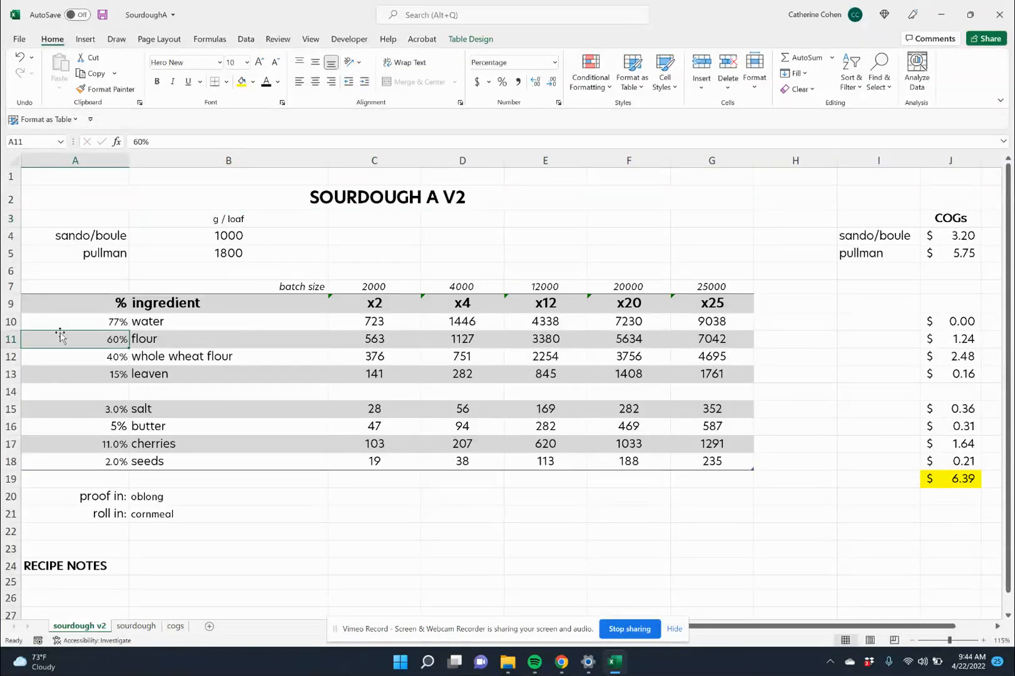
{"action": "type", "text": "50"}
{"action": "key", "text": "Return"}
{"action": "type", "text": "50"}
{"action": "key", "text": "Return"}
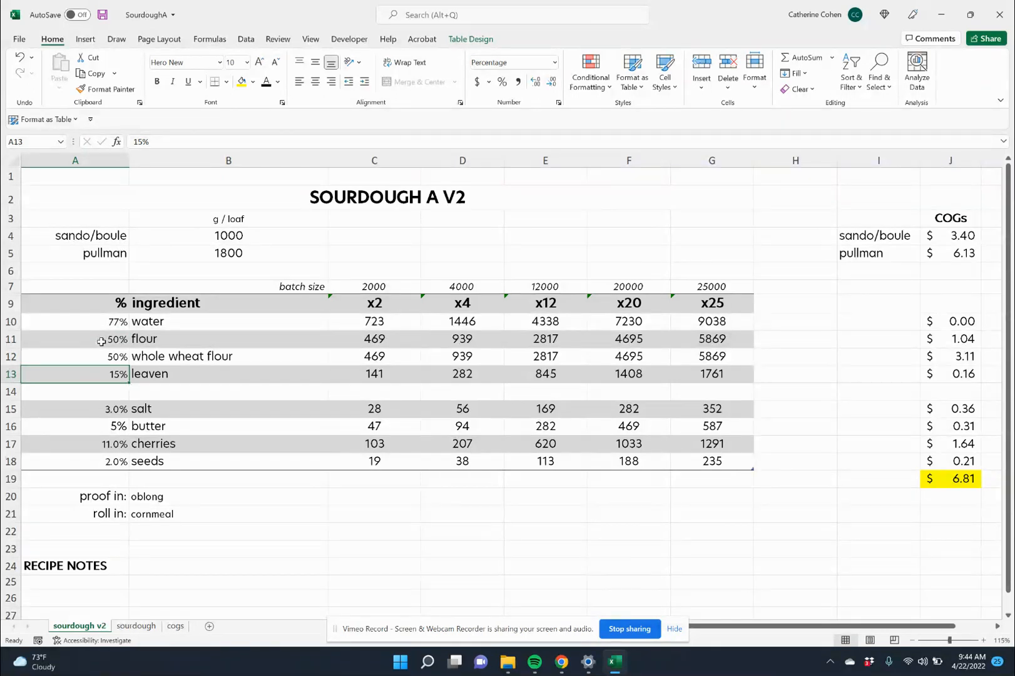
{"action": "left_click", "coordinate": [103, 15]}
{"action": "left_click", "coordinate": [141, 626]}
{"action": "left_click", "coordinate": [83, 628]}
- Switch to the ProductCOGs workbook and enter type BREAD in B4 and item Sourdough A V2 in C4
{"action": "mouse_move", "coordinate": [624, 672]}
{"action": "left_click", "coordinate": [654, 620]}
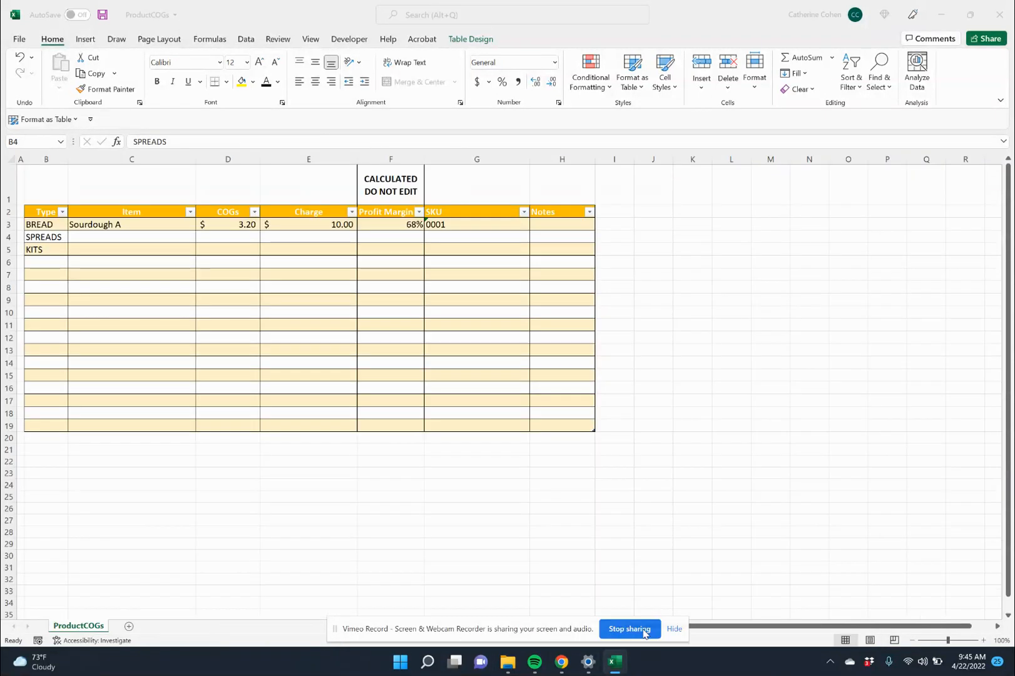
{"action": "type", "text": "B"}
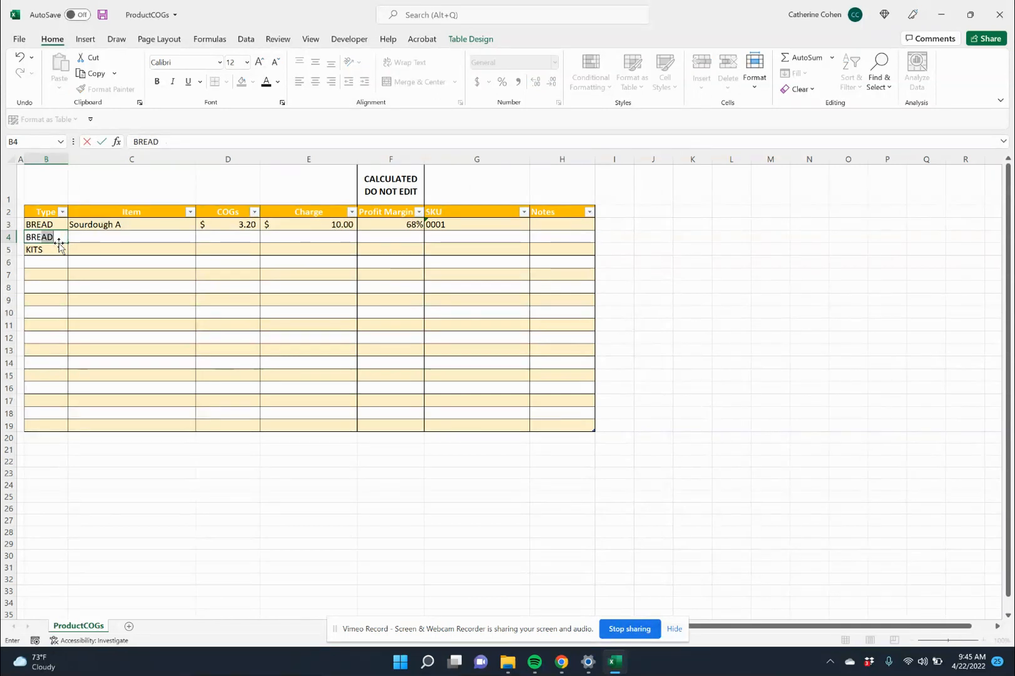
{"action": "key", "text": "Tab"}
{"action": "type", "text": "Sourd"}
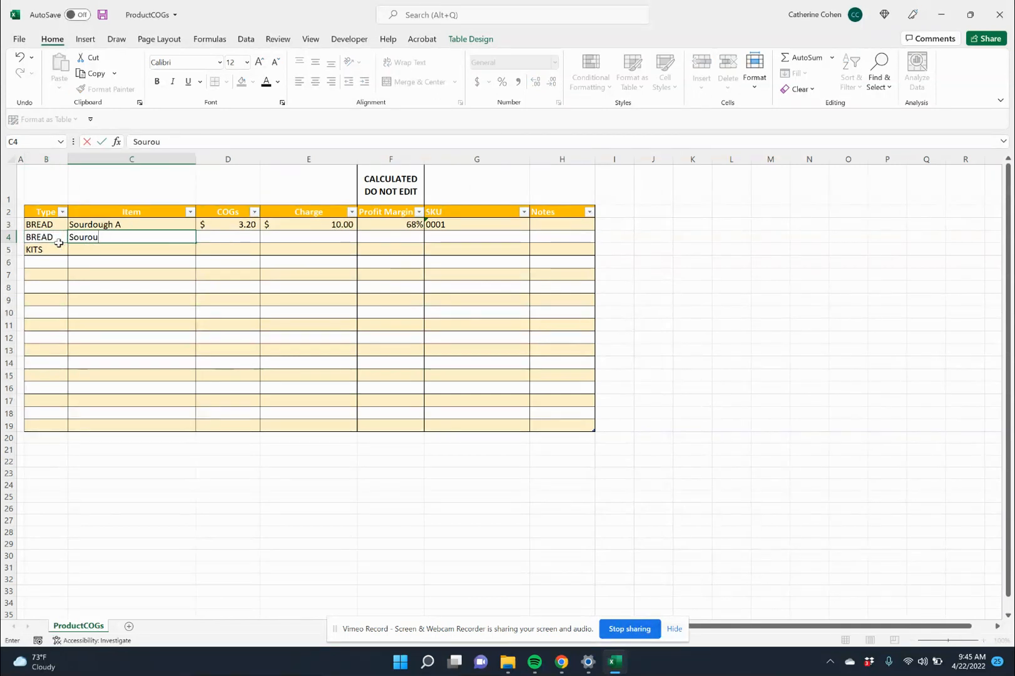
{"action": "type", "text": "ough A V2"}
{"action": "key", "text": "Tab"}
- Link the COGs cell D4 to the sando/boule cost in J4 of SourdoughA's sourdough v2 sheet
{"action": "type", "text": "="}
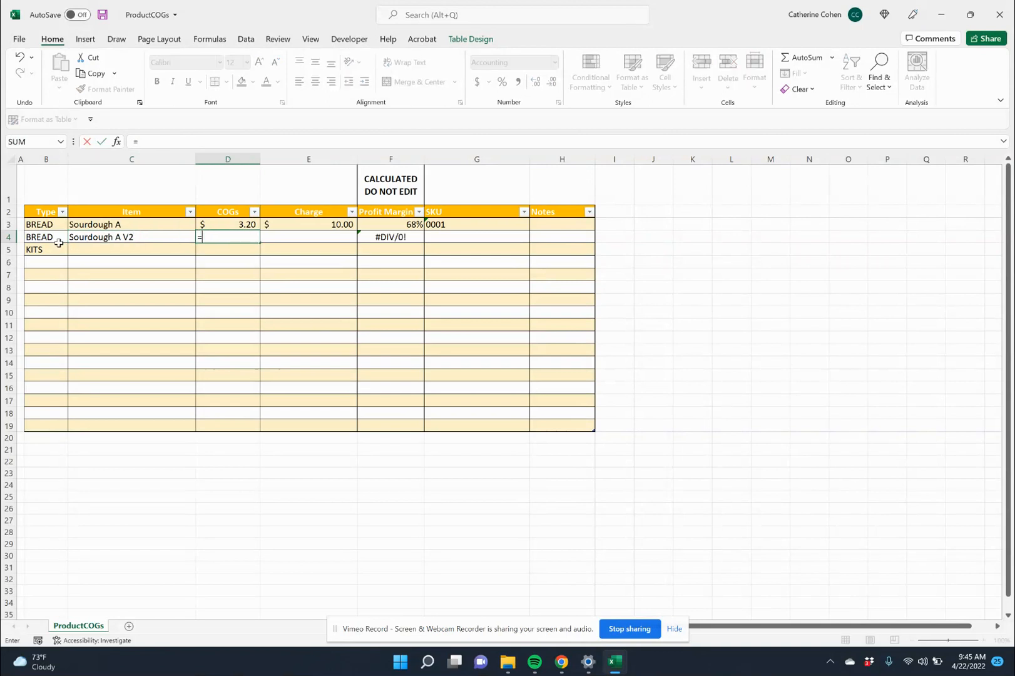
{"action": "left_click", "coordinate": [631, 668]}
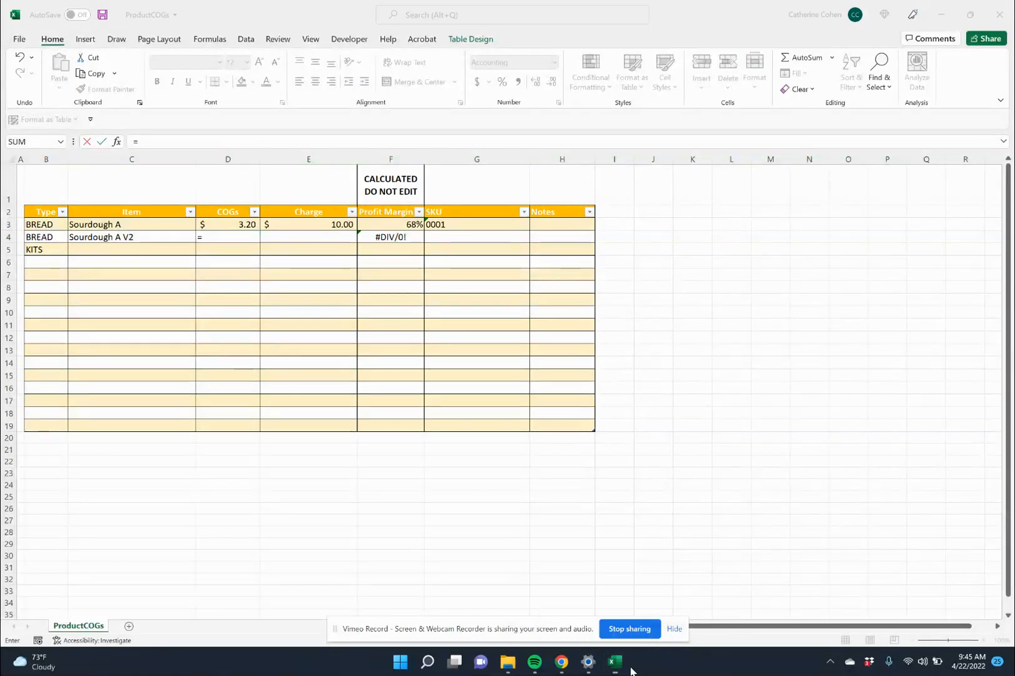
{"action": "left_click", "coordinate": [416, 588]}
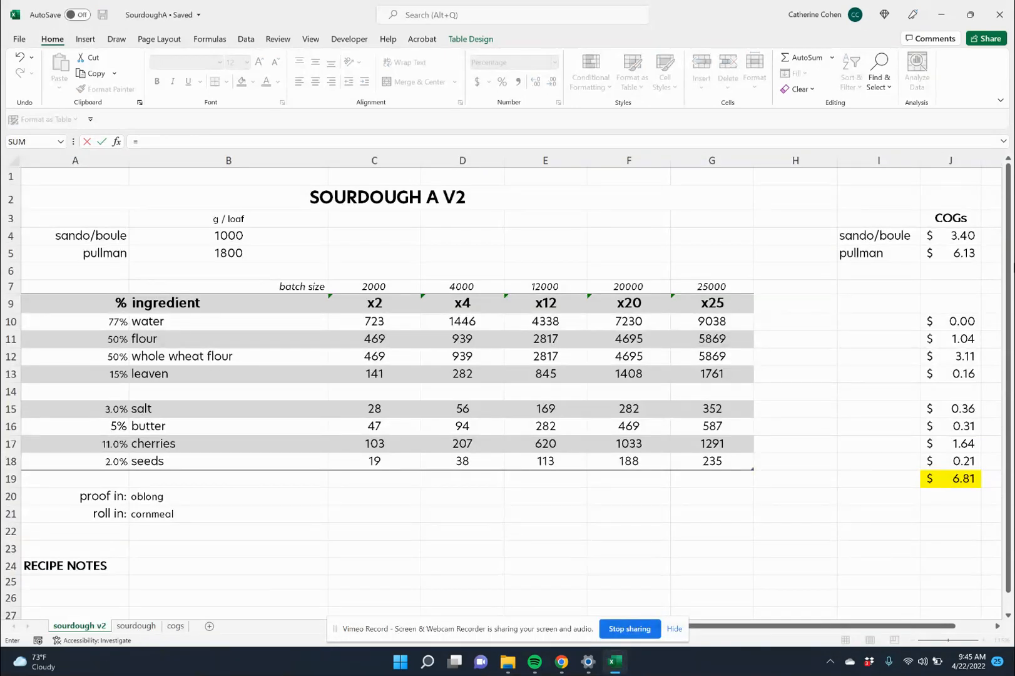
{"action": "left_click", "coordinate": [965, 238]}
{"action": "key", "text": "Return"}
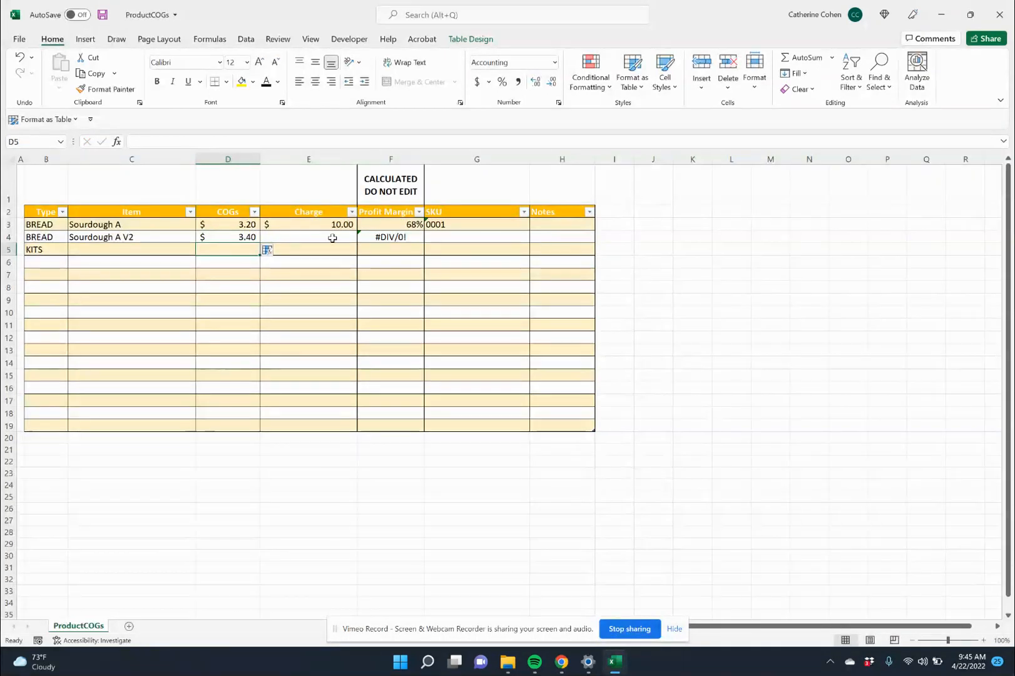
- Set the charge for Sourdough A V2 in E4 to 10
{"action": "left_click", "coordinate": [306, 237]}
{"action": "type", "text": "10"}
{"action": "key", "text": "Return"}
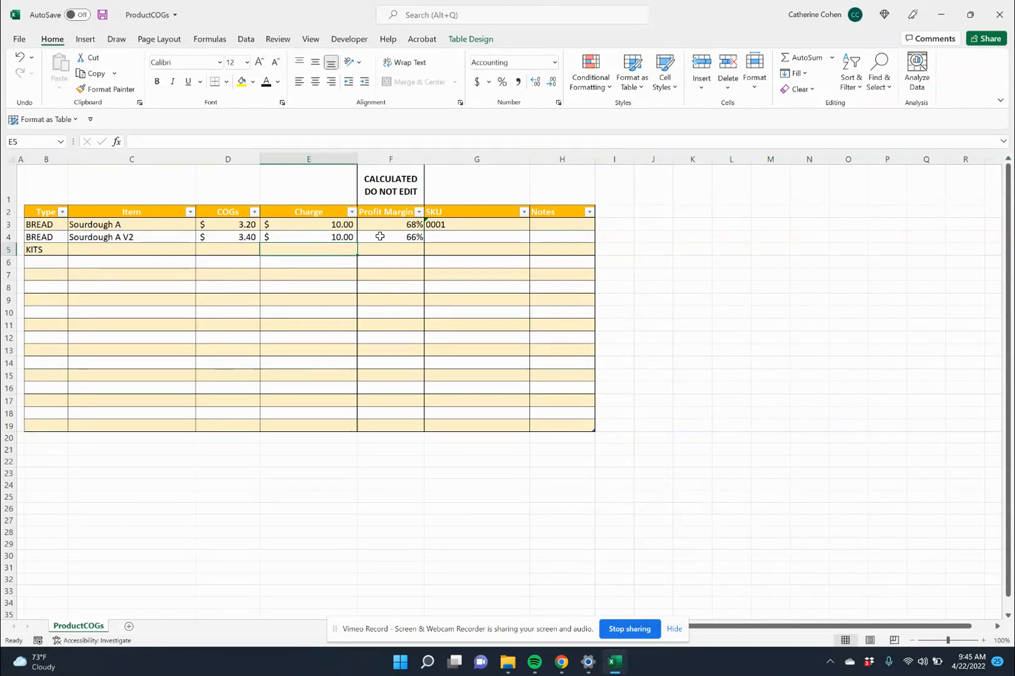
- Enter SKU 0002 for Sourdough A V2 in G4
{"action": "left_click", "coordinate": [348, 227]}
{"action": "left_click", "coordinate": [407, 227]}
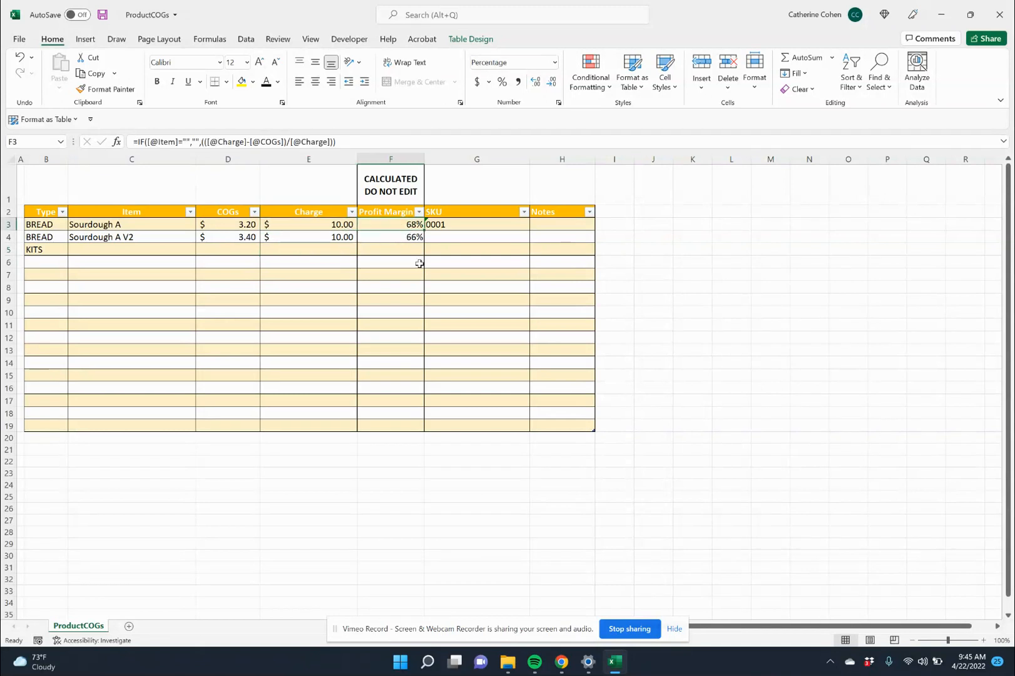
{"action": "left_click", "coordinate": [439, 236]}
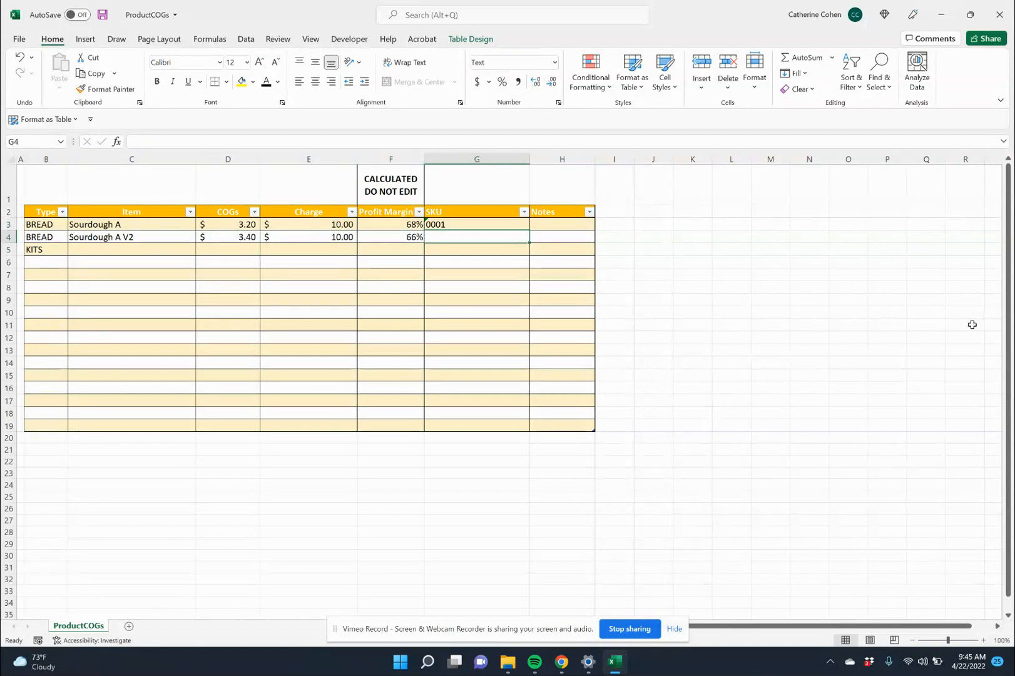
{"action": "type", "text": "2"}
{"action": "key", "text": "BackSpace"}
{"action": "type", "text": "00023"}
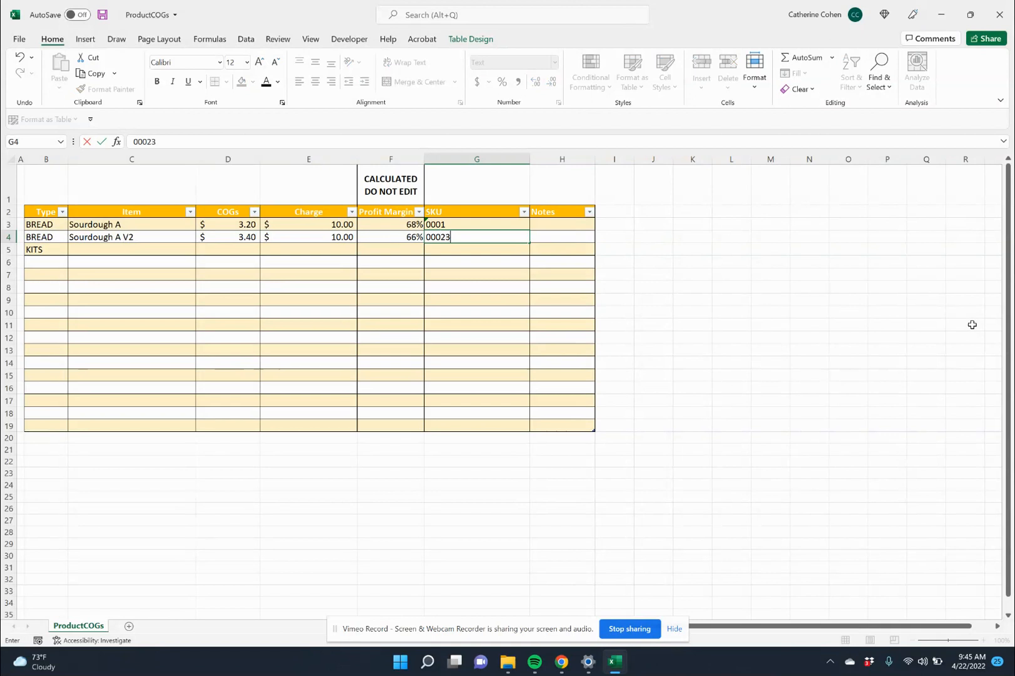
{"action": "key", "text": "Return"}
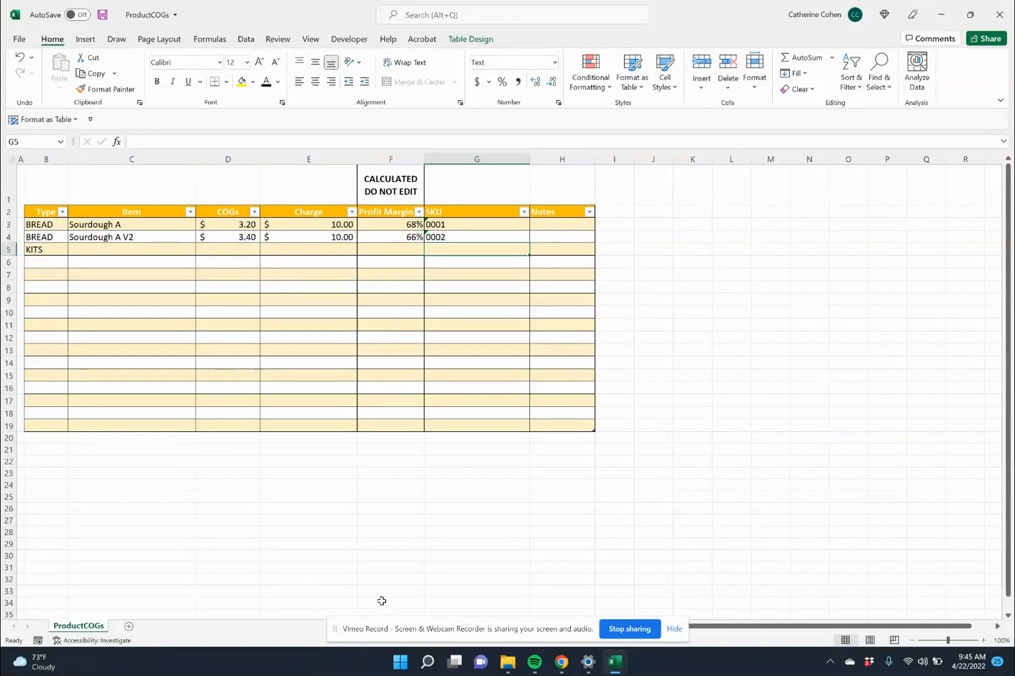
- Switch to the SourdoughA workbook and examine the sando/boule COGs formula in J4 of the sourdough v2 sheet
{"action": "mouse_move", "coordinate": [610, 670]}
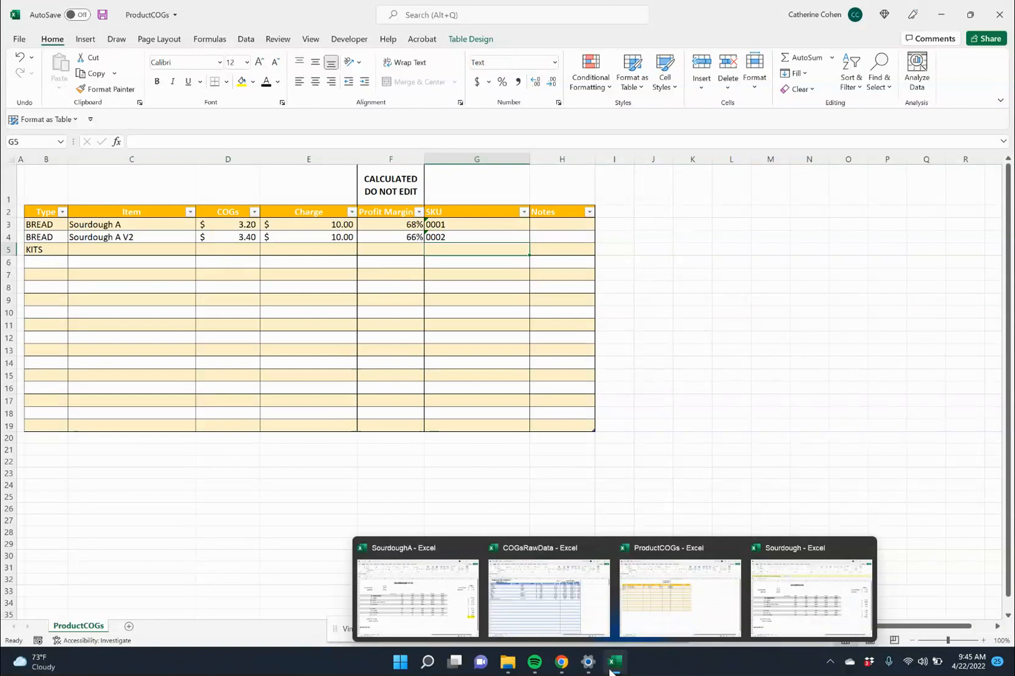
{"action": "left_click", "coordinate": [447, 607]}
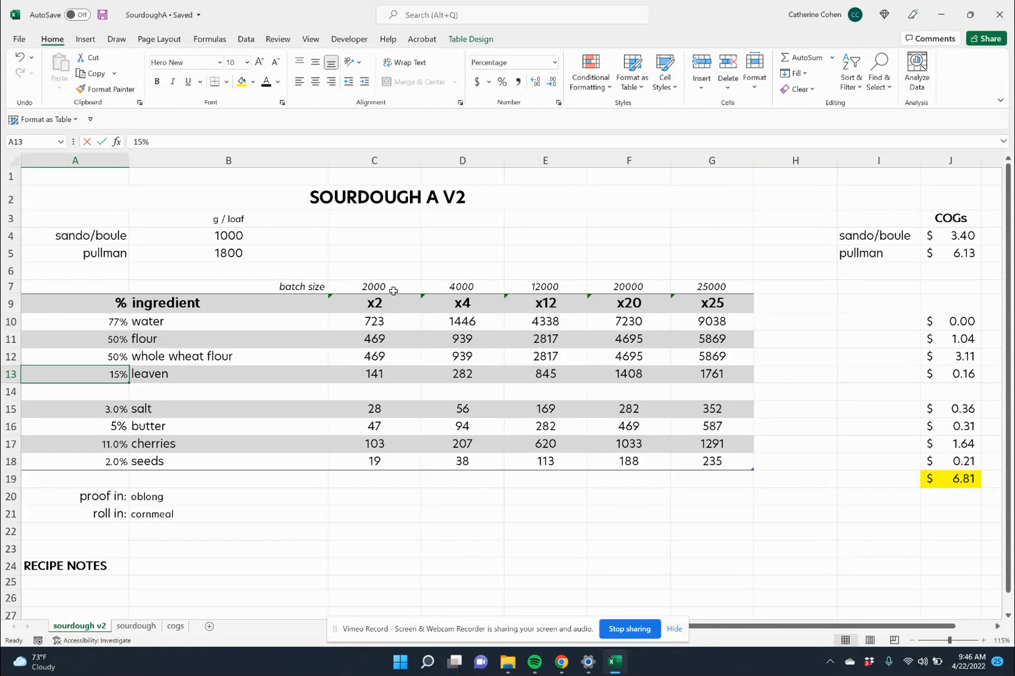
{"action": "left_click", "coordinate": [981, 240]}
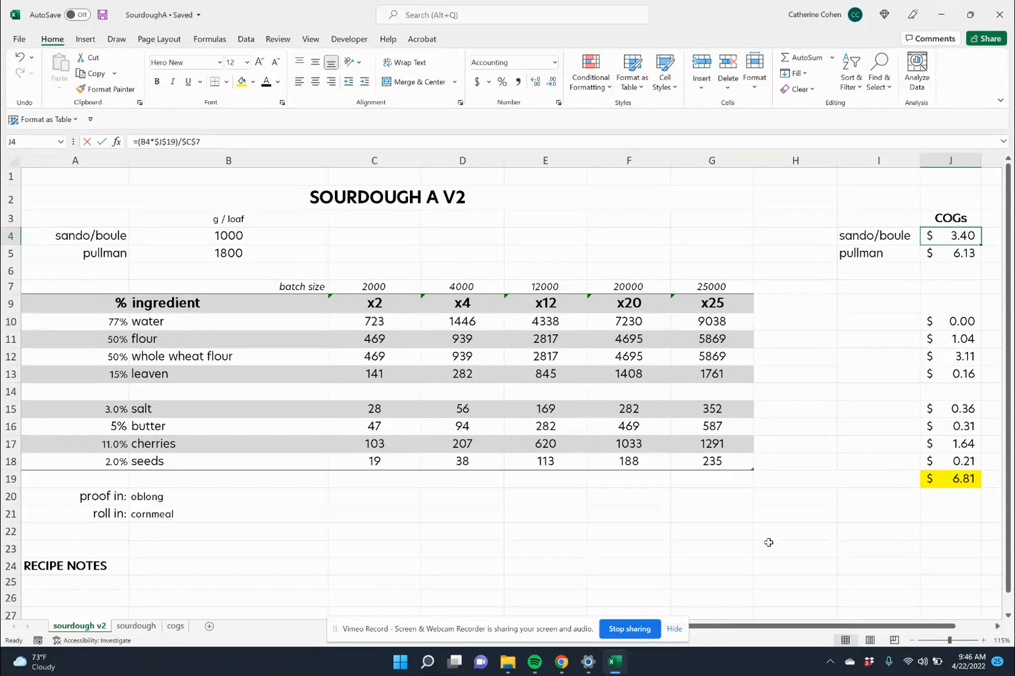
{"action": "mouse_move", "coordinate": [563, 671]}
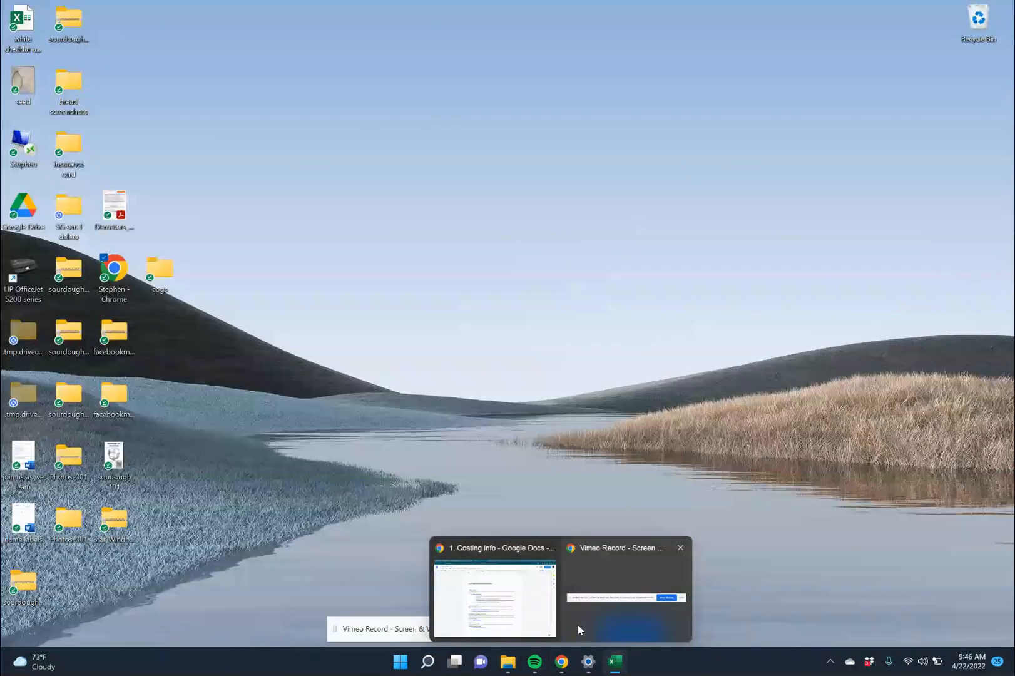
{"action": "left_click", "coordinate": [578, 625]}
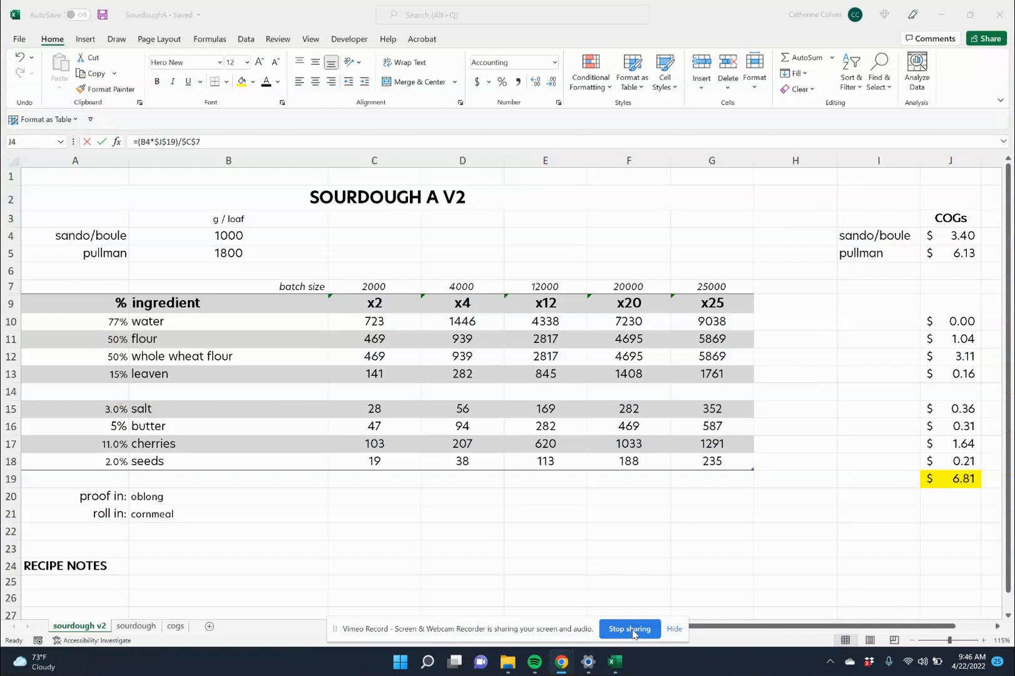